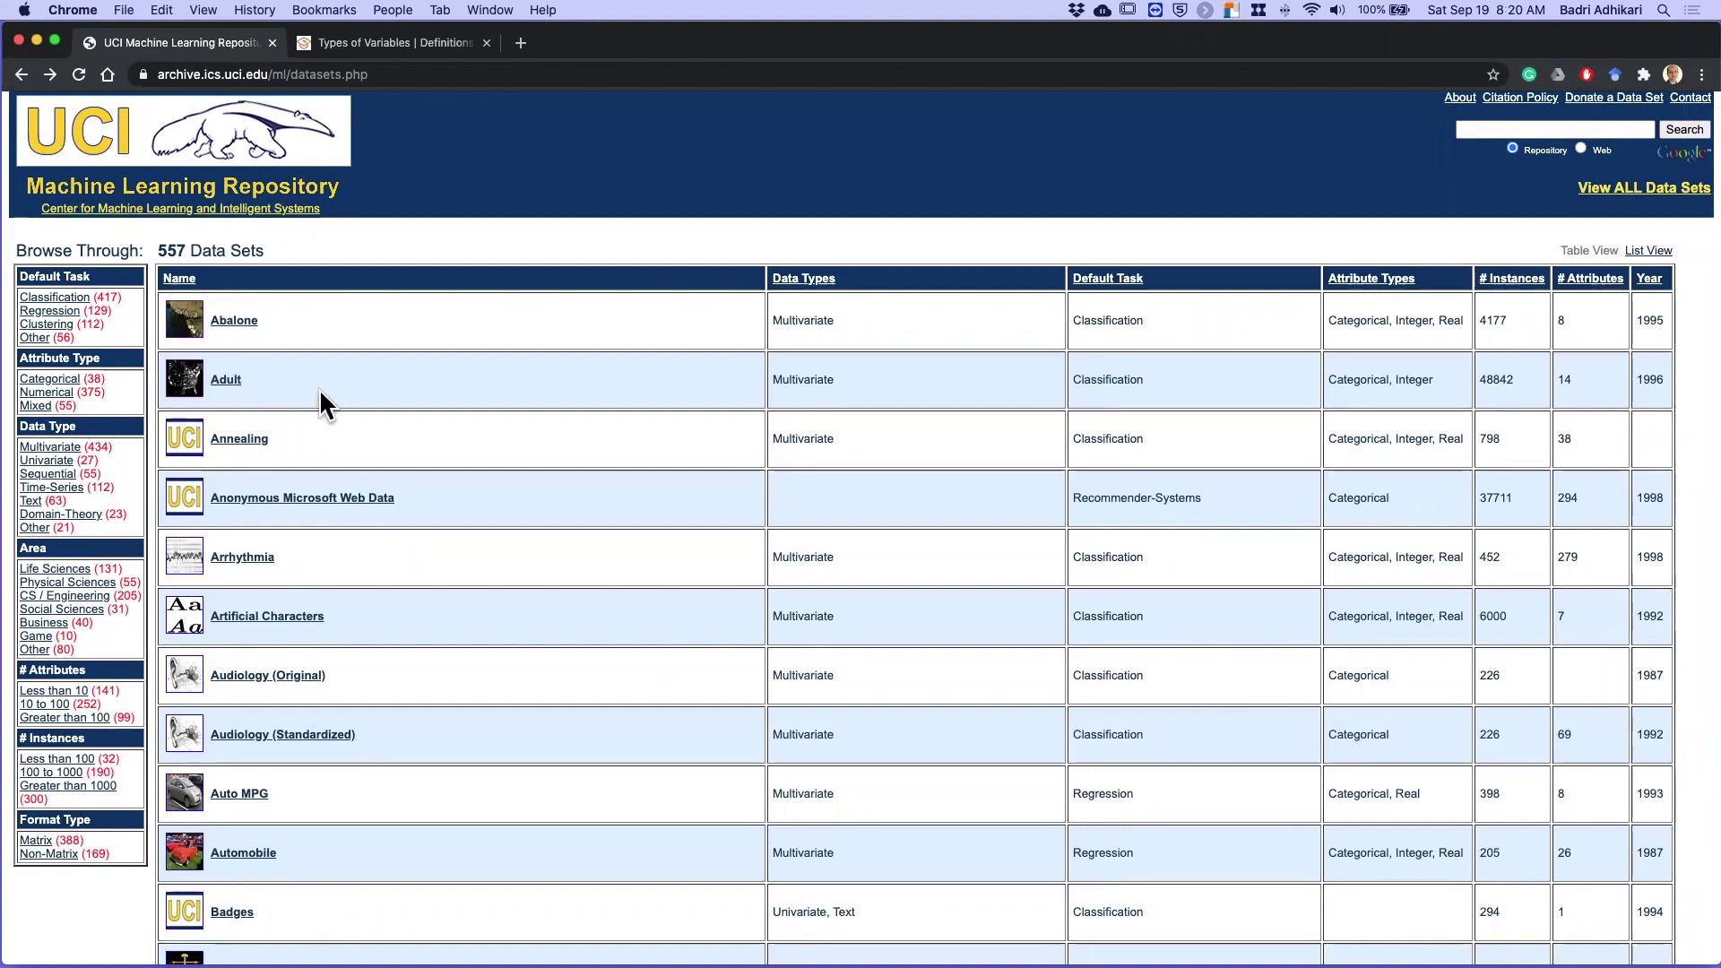
Open the Adult dataset page and highlight its 48842 instances, 14 attributes and Classification task
scroll(319, 395, "up", 1)
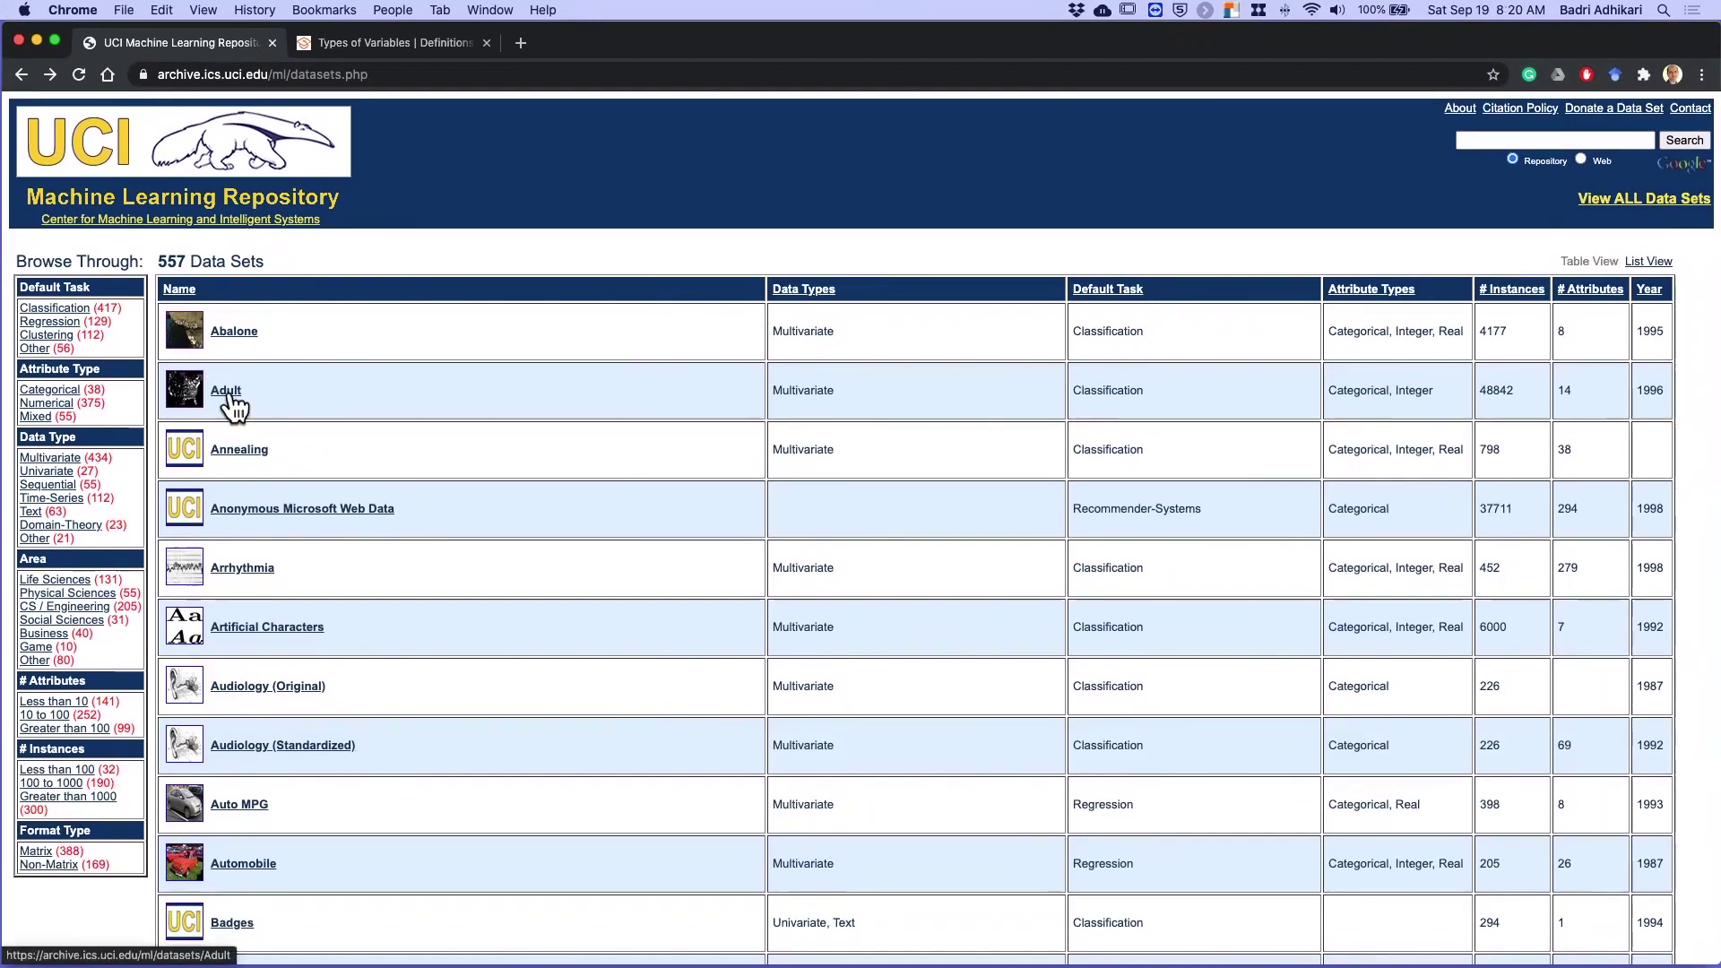
left_click(230, 394)
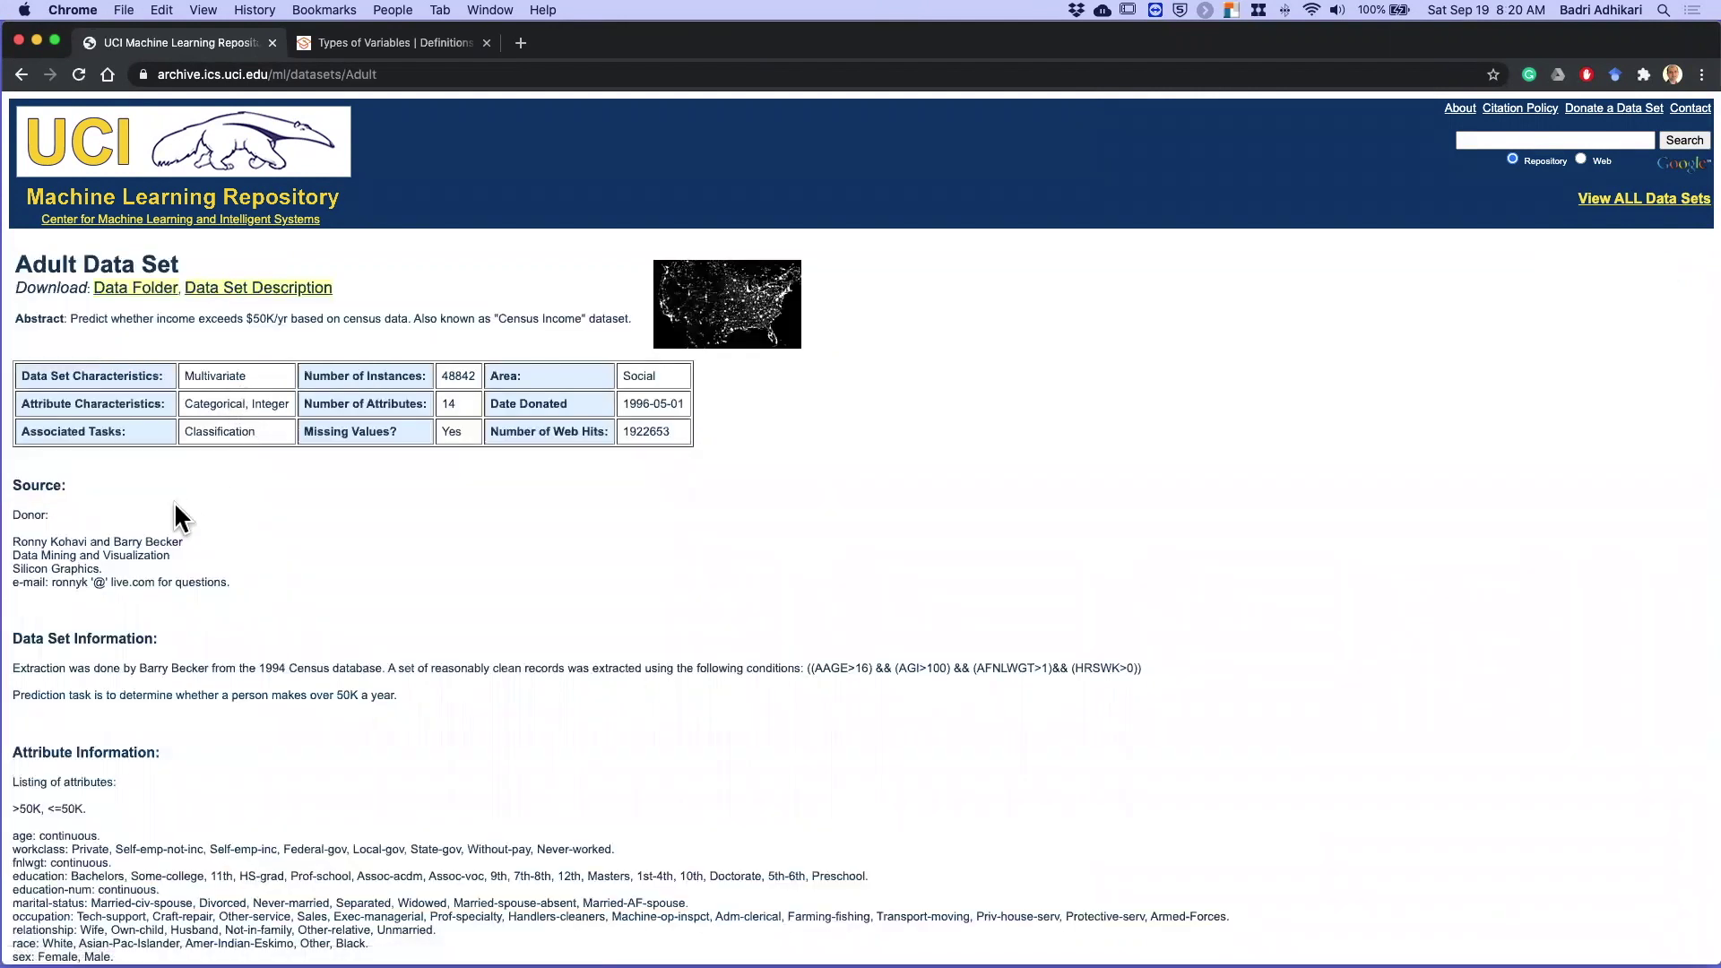
left_click_drag(442, 376, 477, 378)
mouse_move(442, 403)
left_mouse_down()
mouse_move(459, 403)
mouse_move(441, 431)
left_mouse_up()
left_click_drag(184, 431, 254, 432)
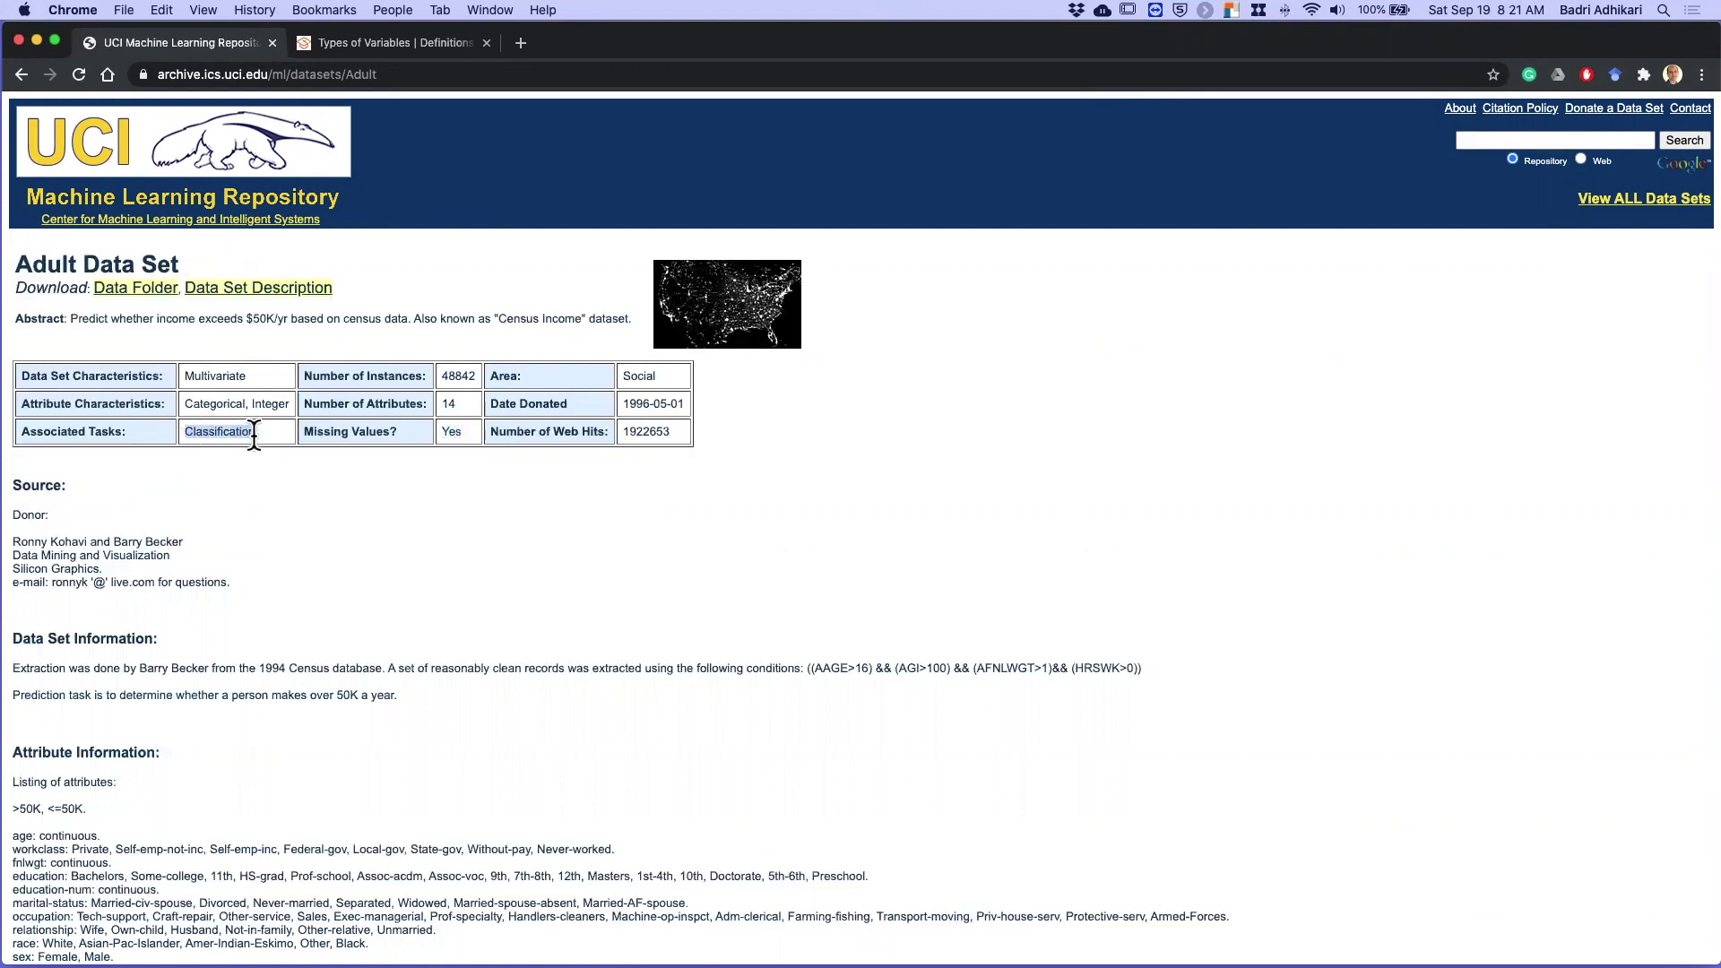
left_click(298, 523)
Review the attribute descriptions and prediction task, then go to the Data Folder listing
scroll(298, 524, "down", 5)
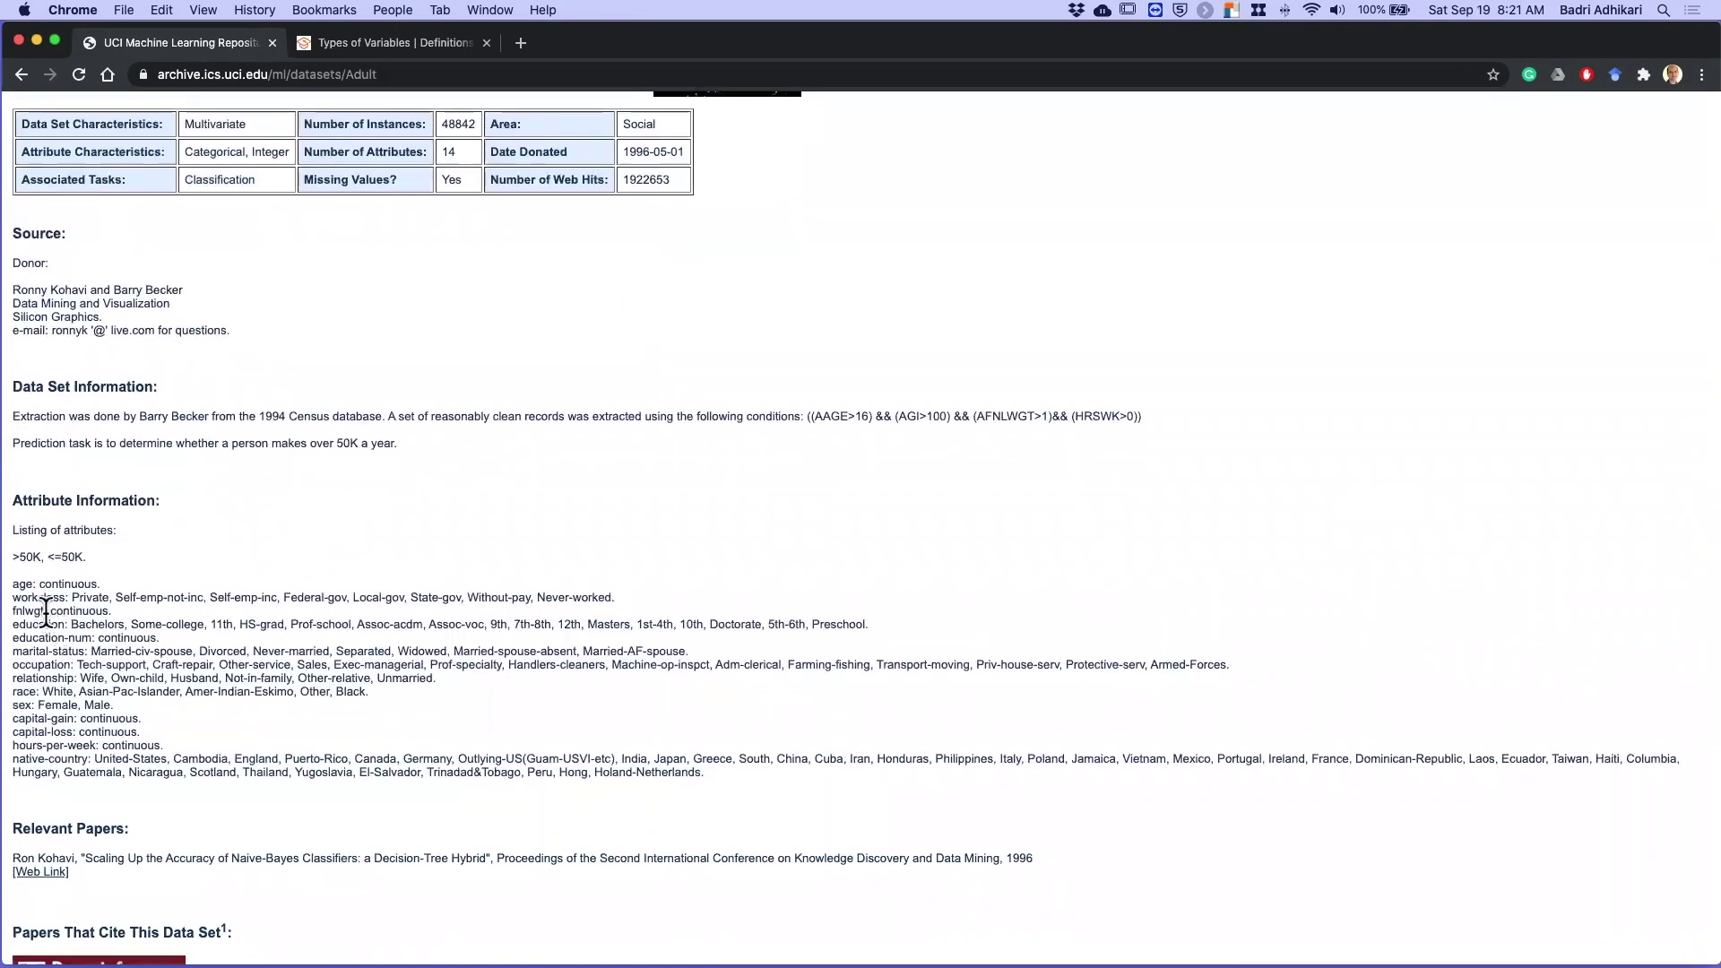
left_click_drag(15, 584, 101, 585)
left_click_drag(72, 772, 77, 610)
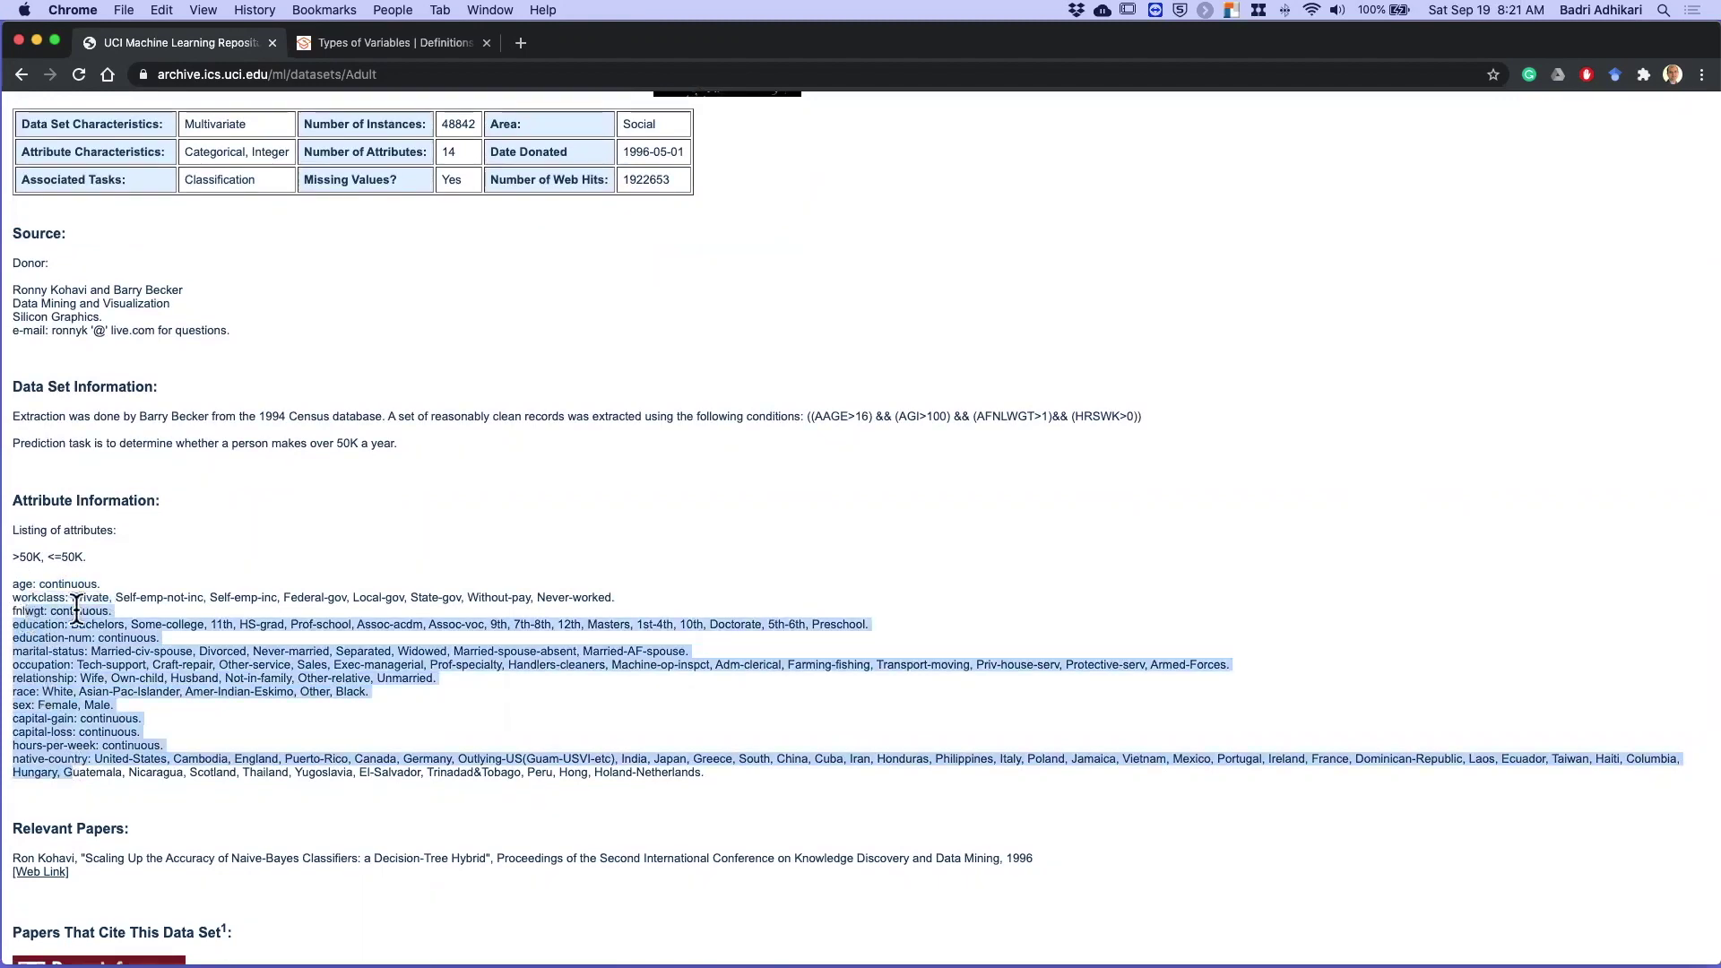
scroll(203, 566, "up", 2)
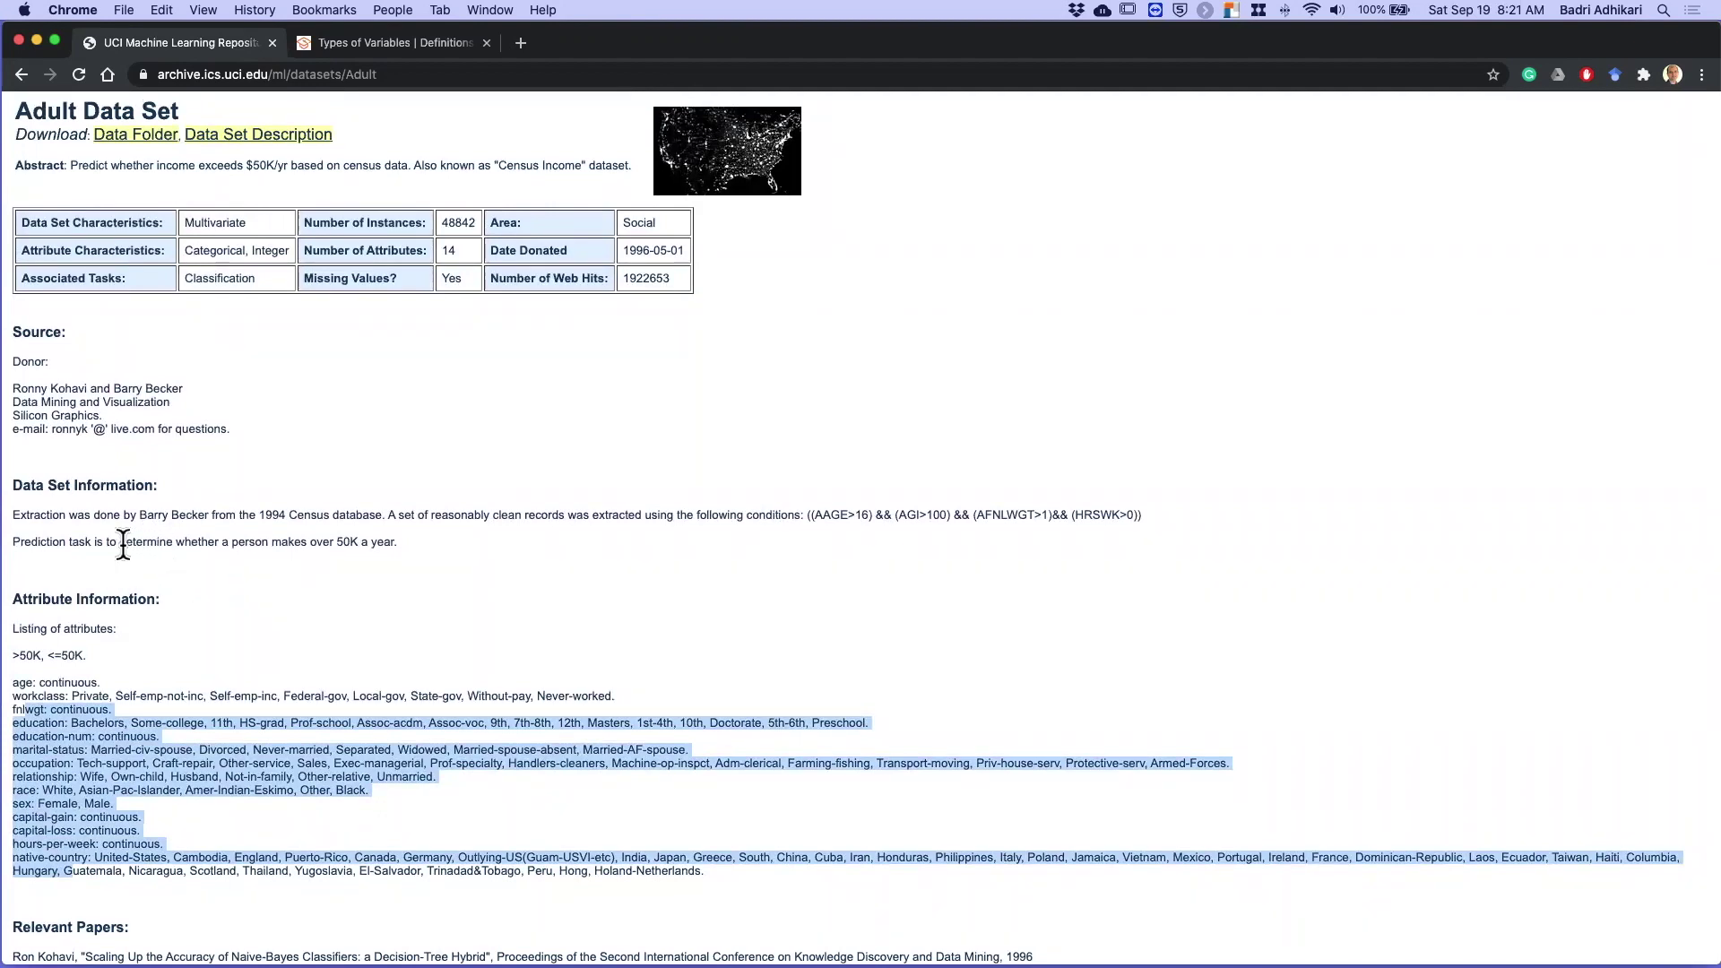
left_click_drag(120, 542, 408, 542)
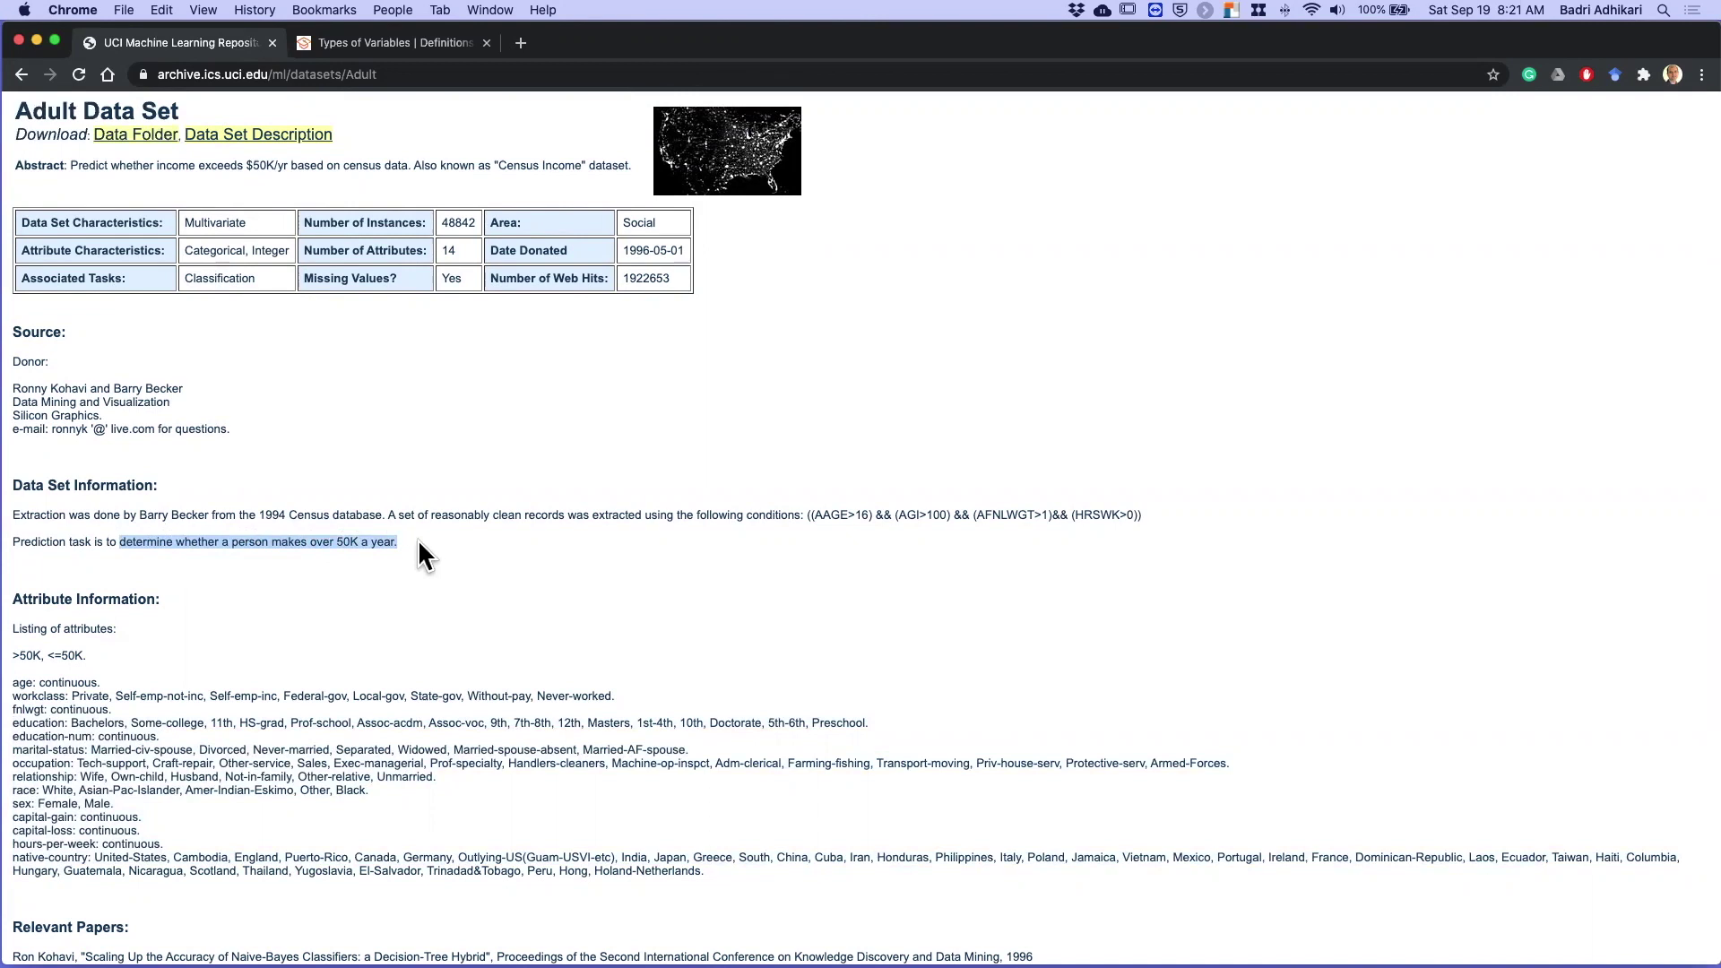
scroll(136, 232, "up", 2)
left_click(137, 232)
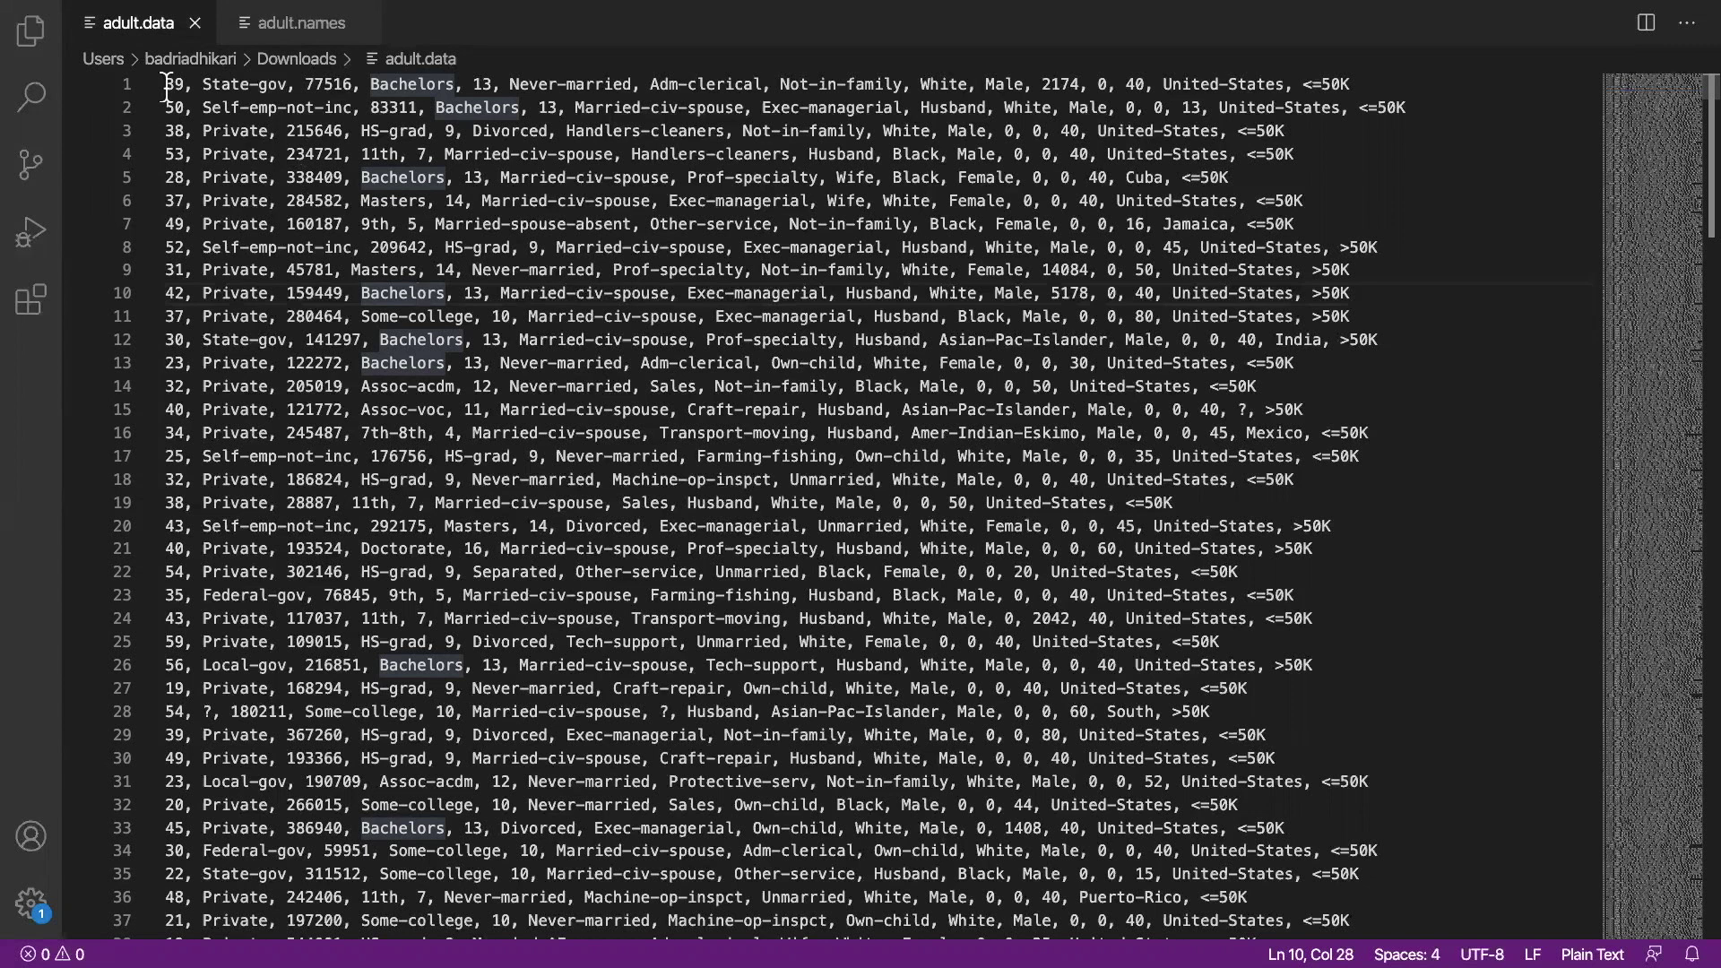
Highlight adult.data's first comma-separated record and its age value 39
left_click_drag(165, 86, 1373, 89)
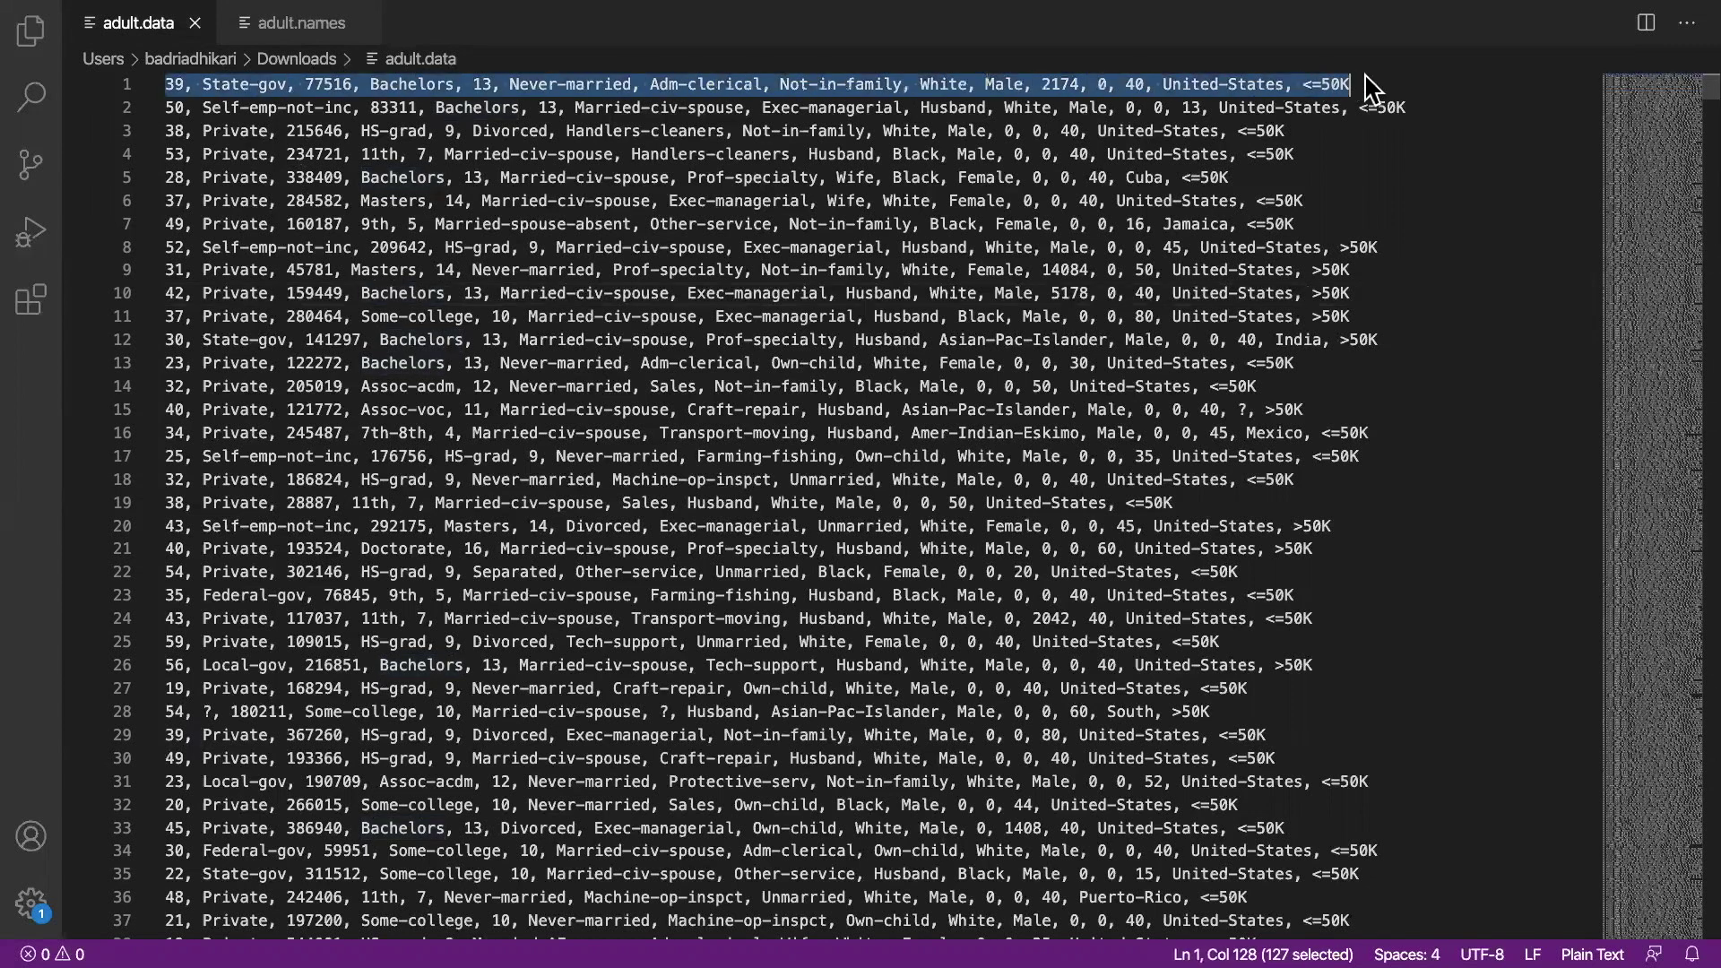
left_click(568, 177)
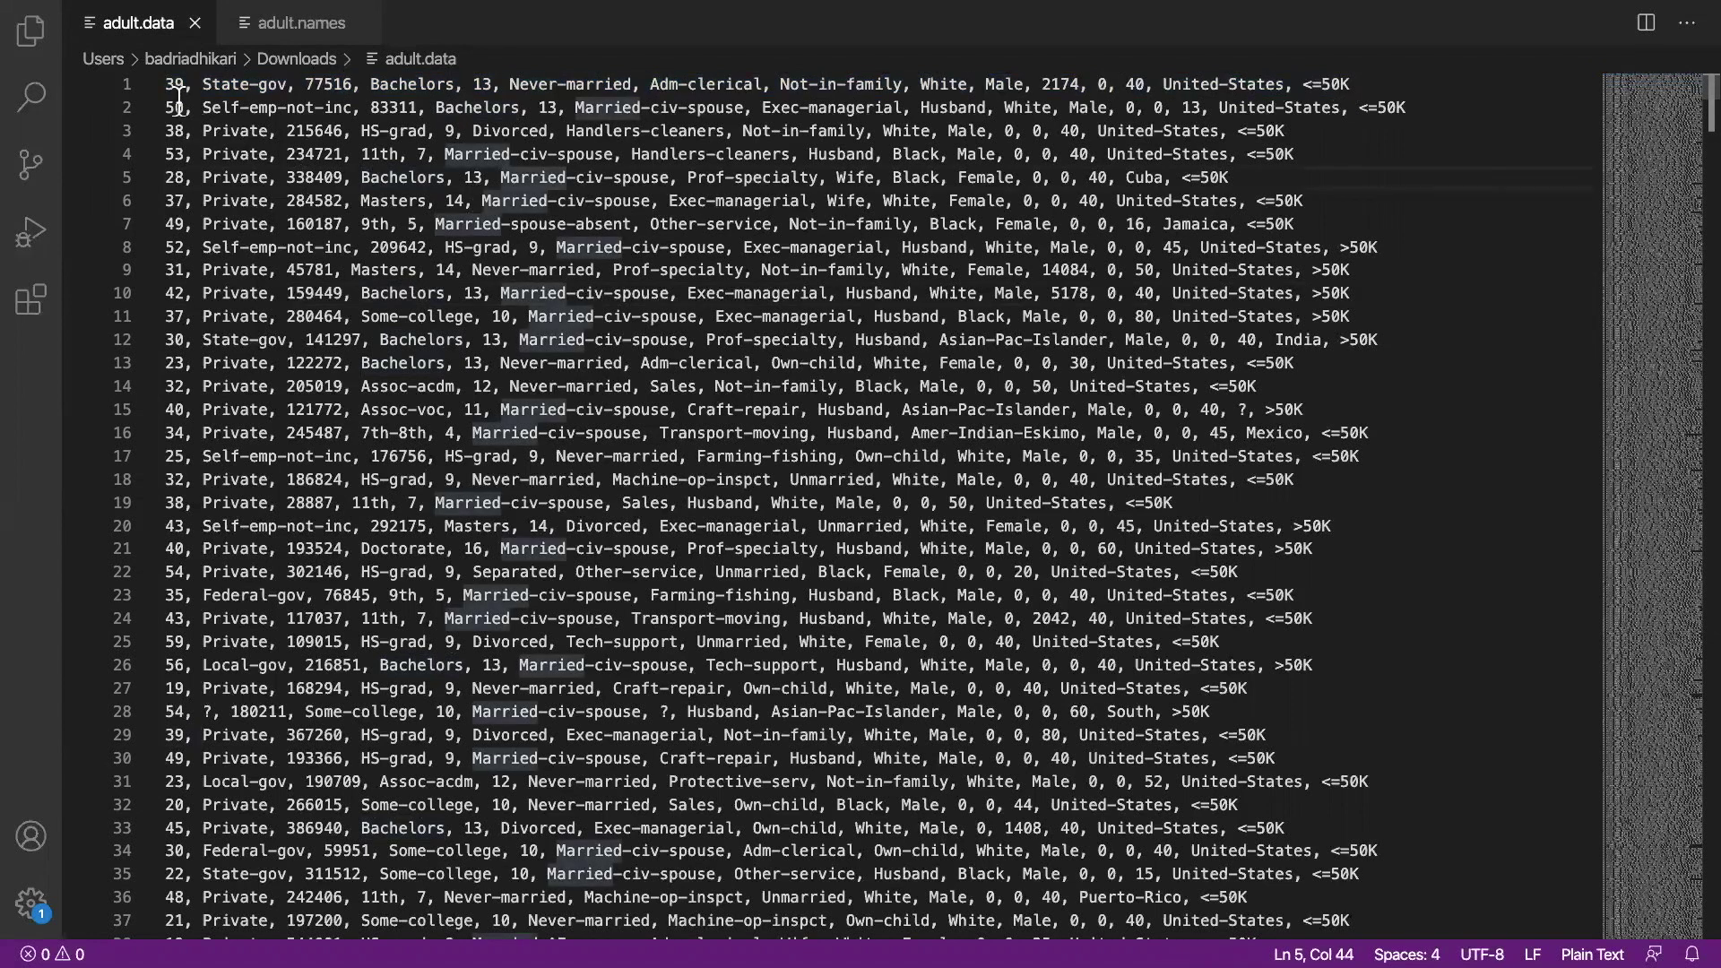
mouse_move(165, 83)
left_mouse_down()
mouse_move(239, 84)
mouse_move(191, 84)
left_mouse_up()
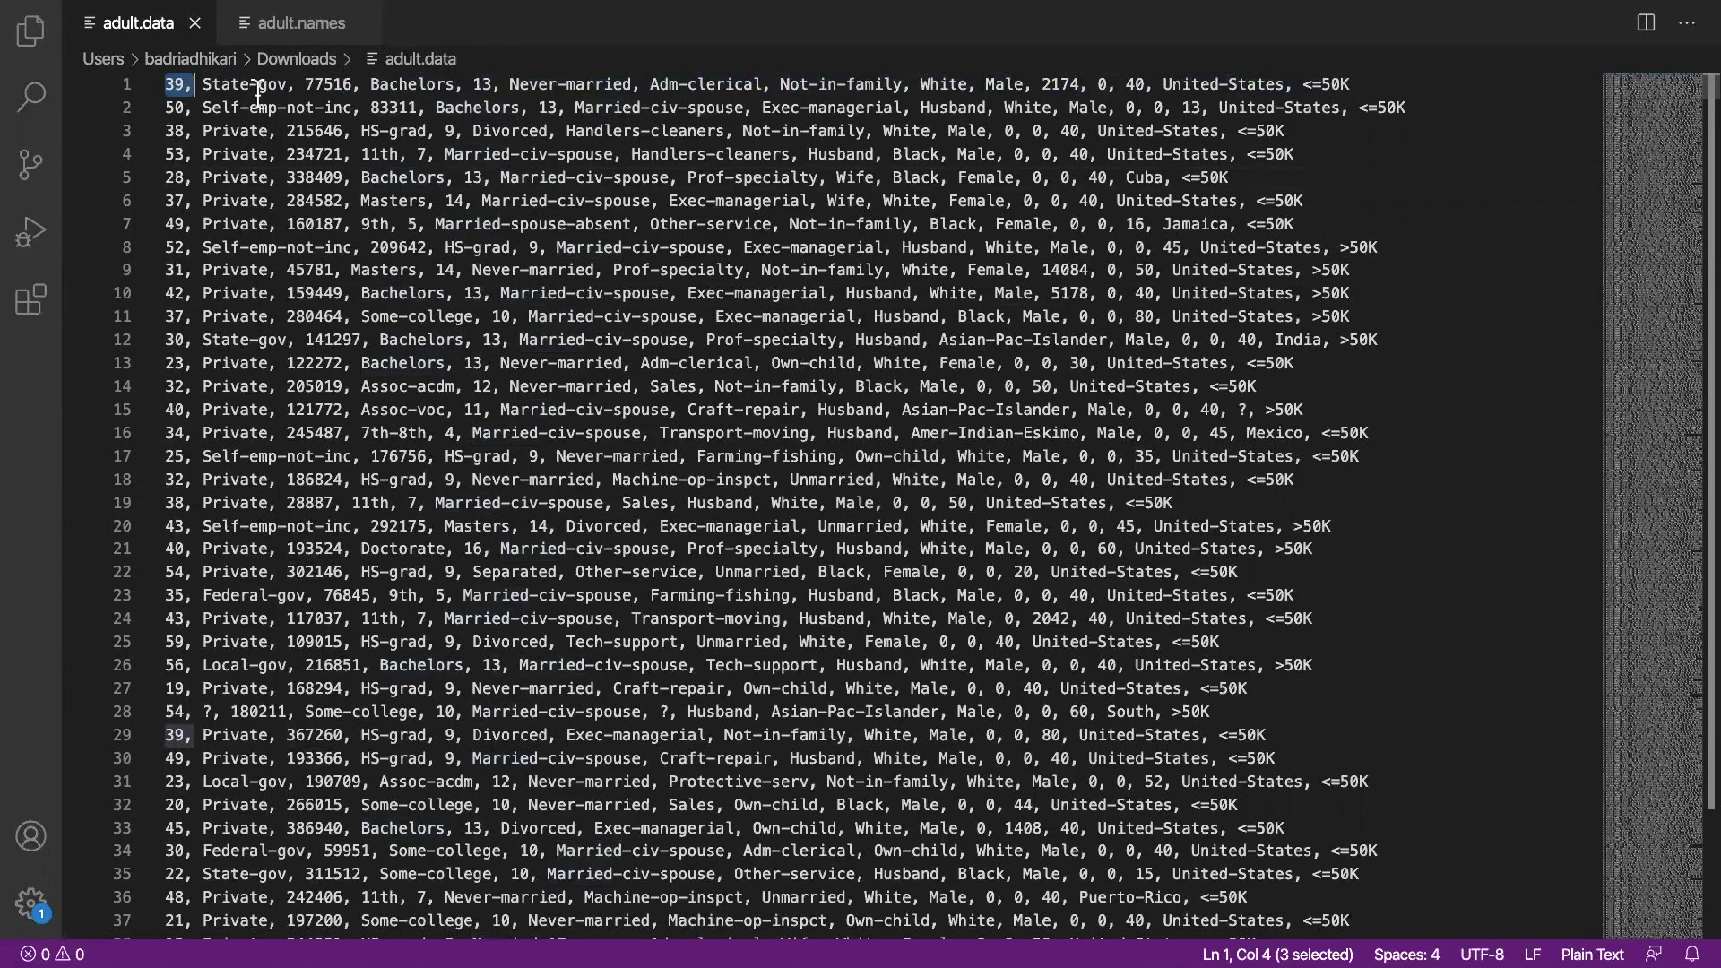
Scroll adult.names down to the attribute list and highlight the age entry
left_click(305, 24)
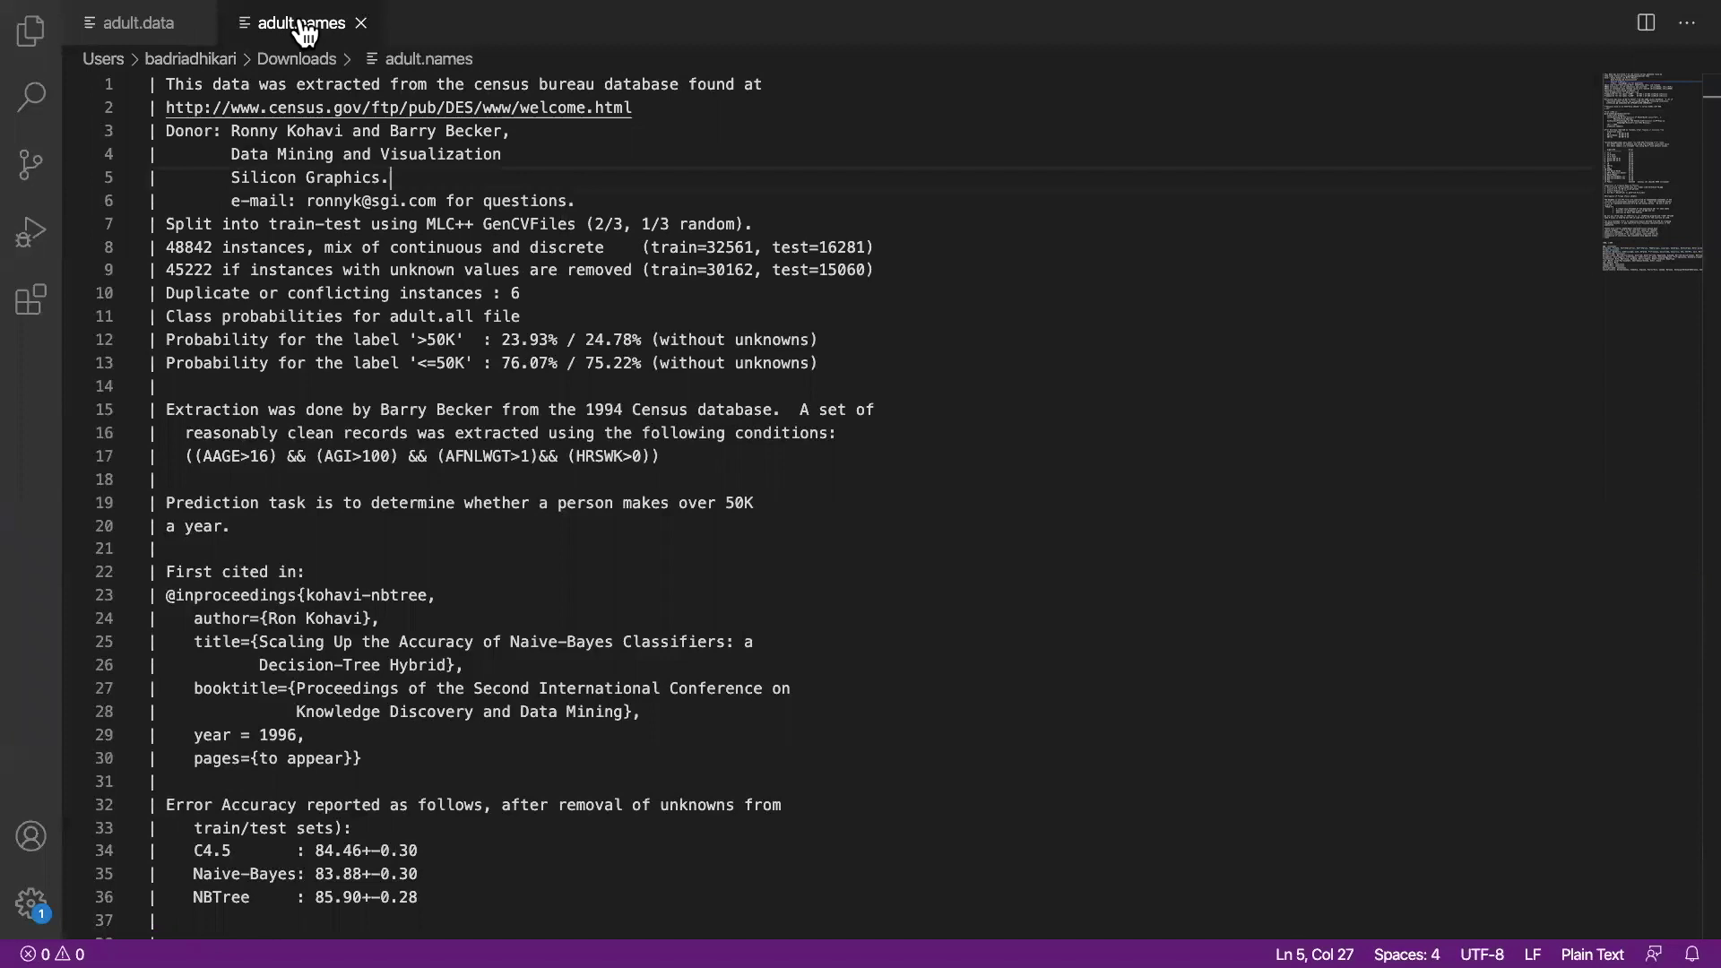
scroll(463, 375, "down", 8)
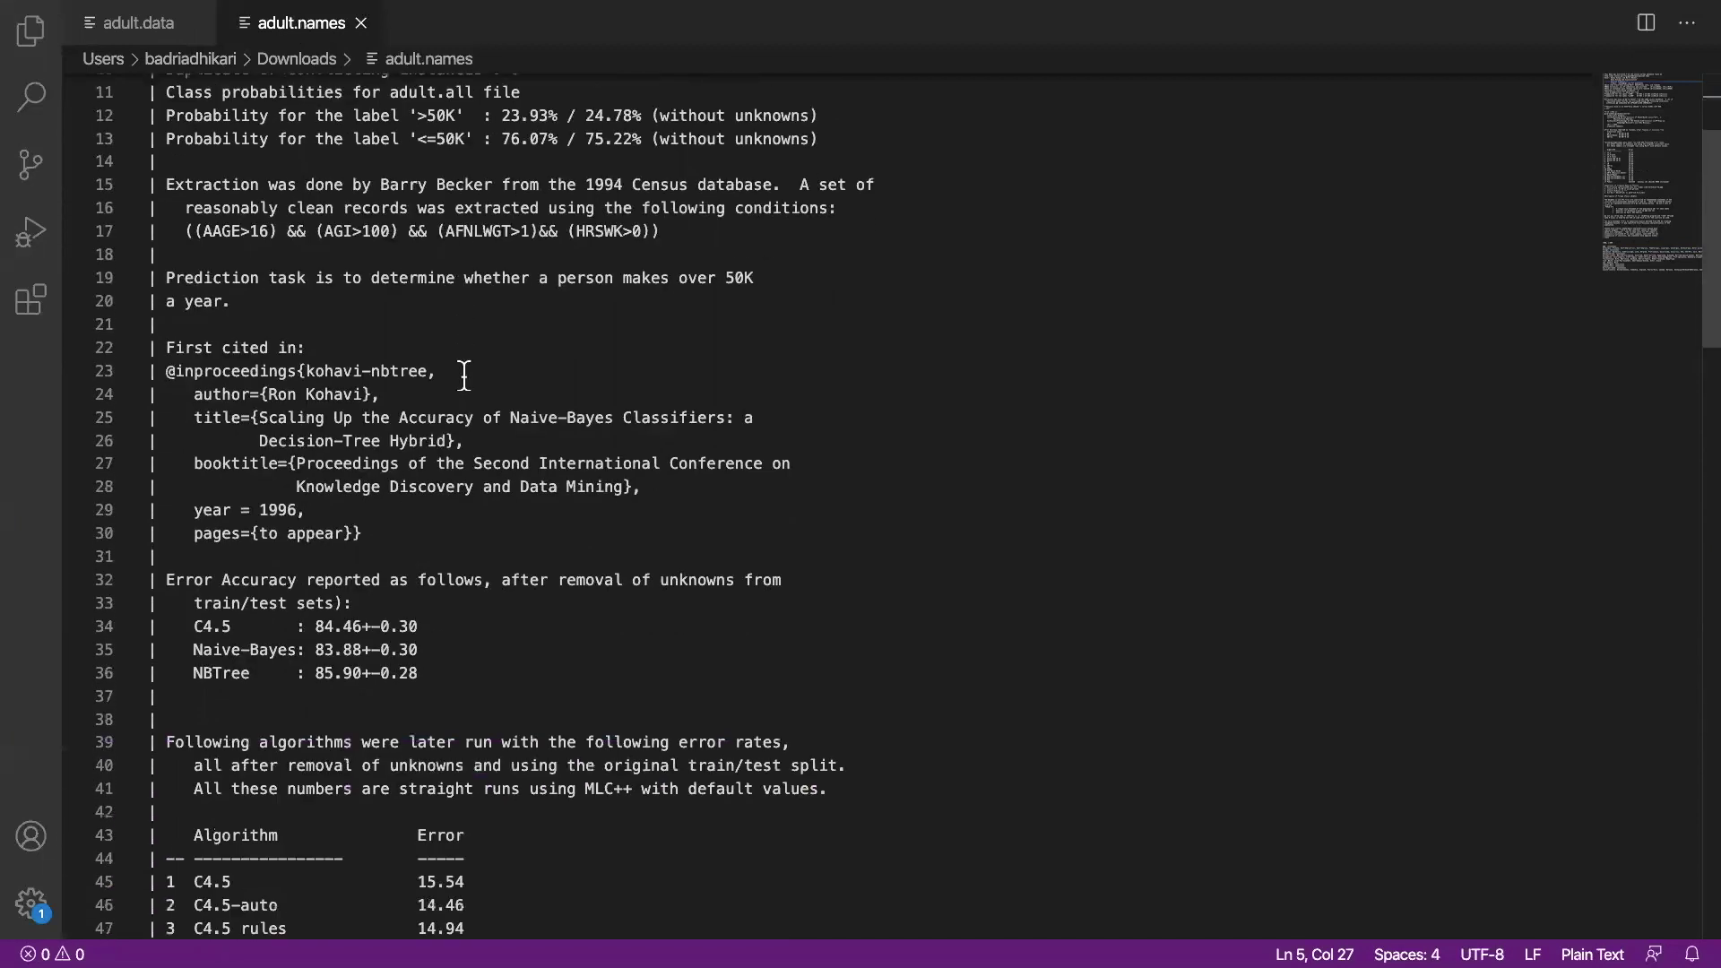
scroll(464, 375, "down", 15)
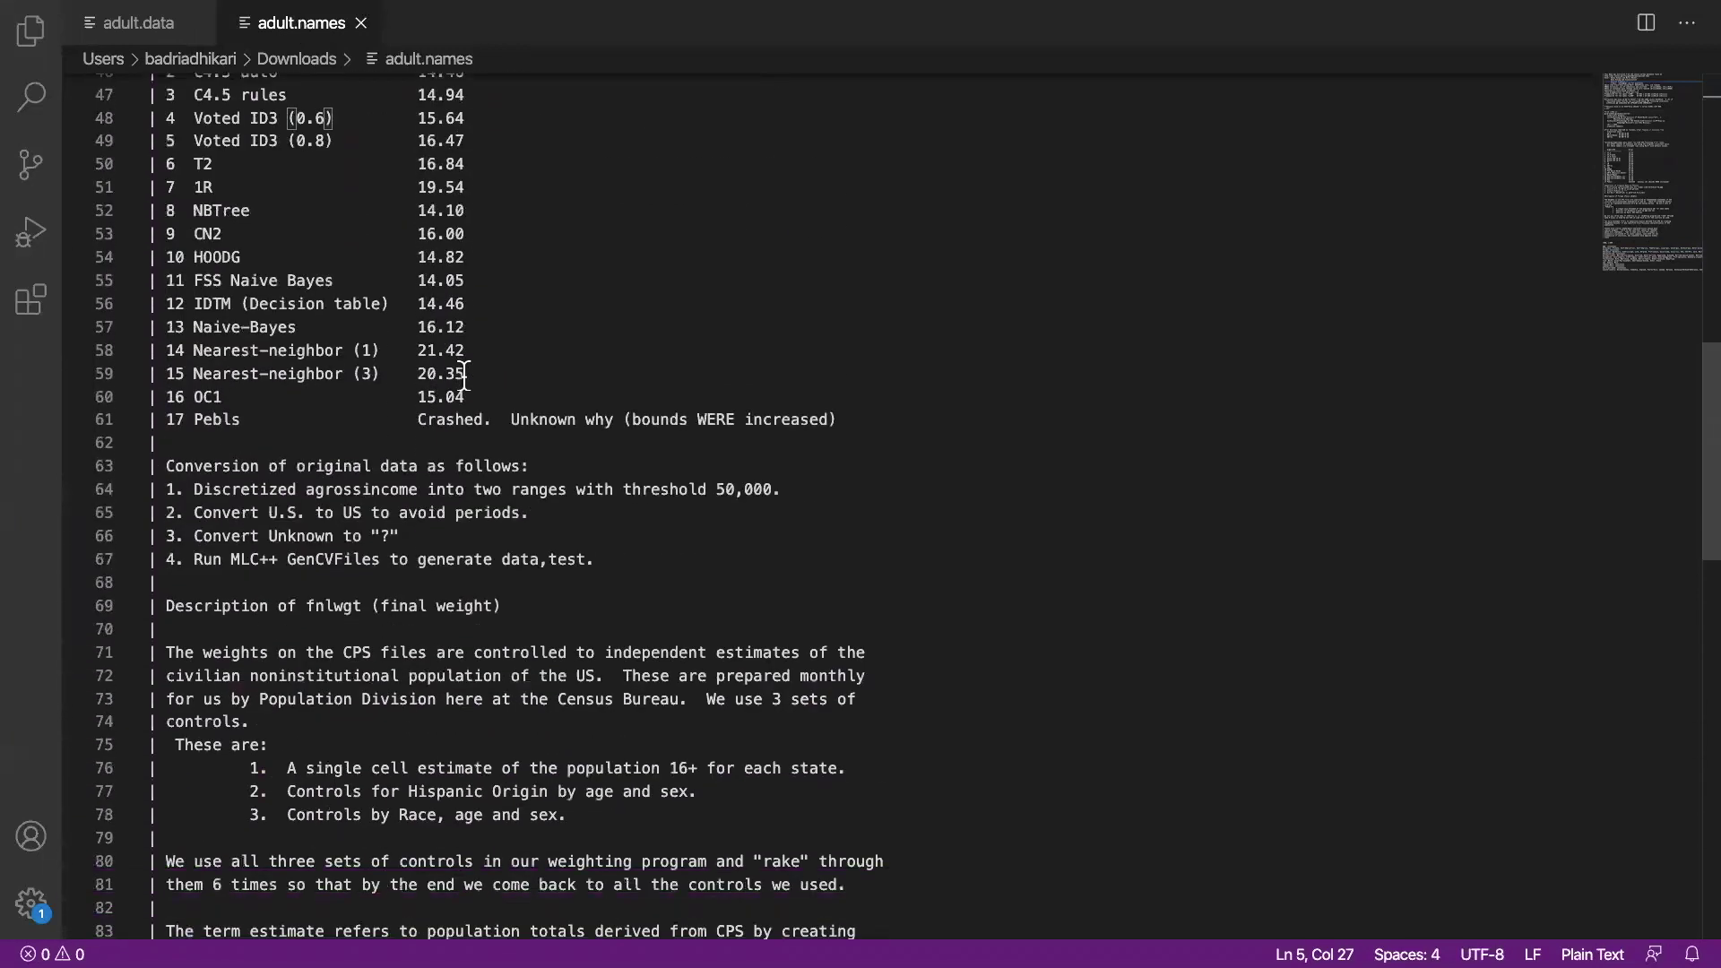
scroll(463, 375, "down", 7)
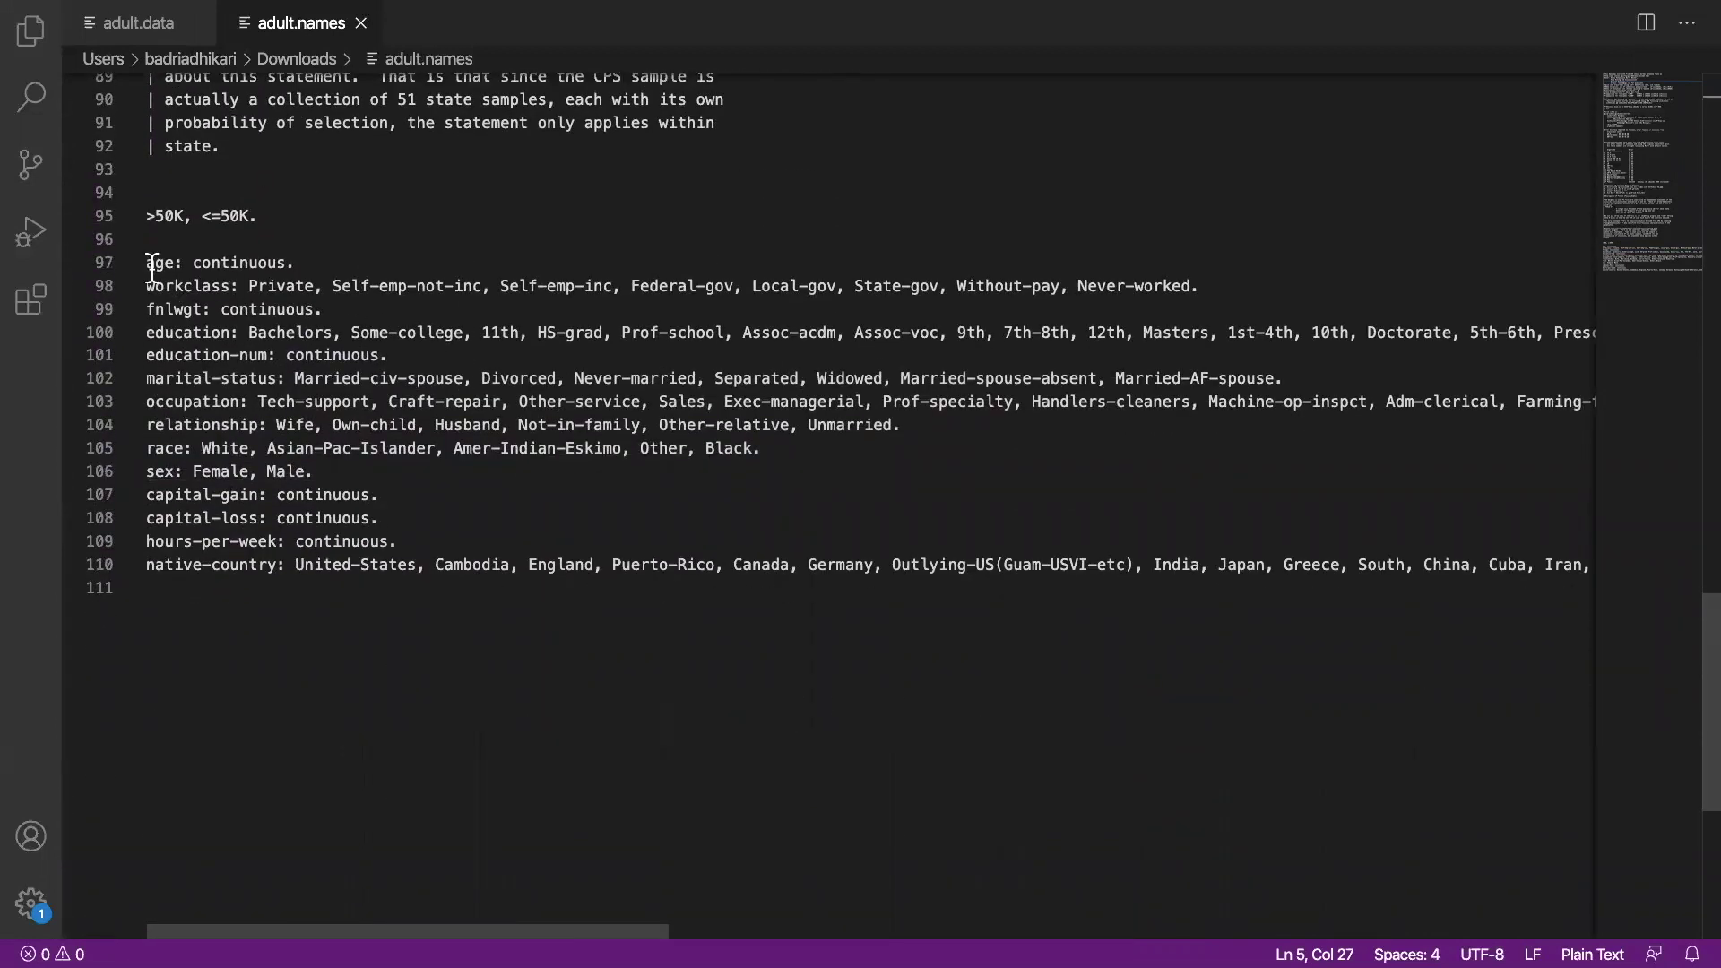
left_click_drag(148, 261, 242, 286)
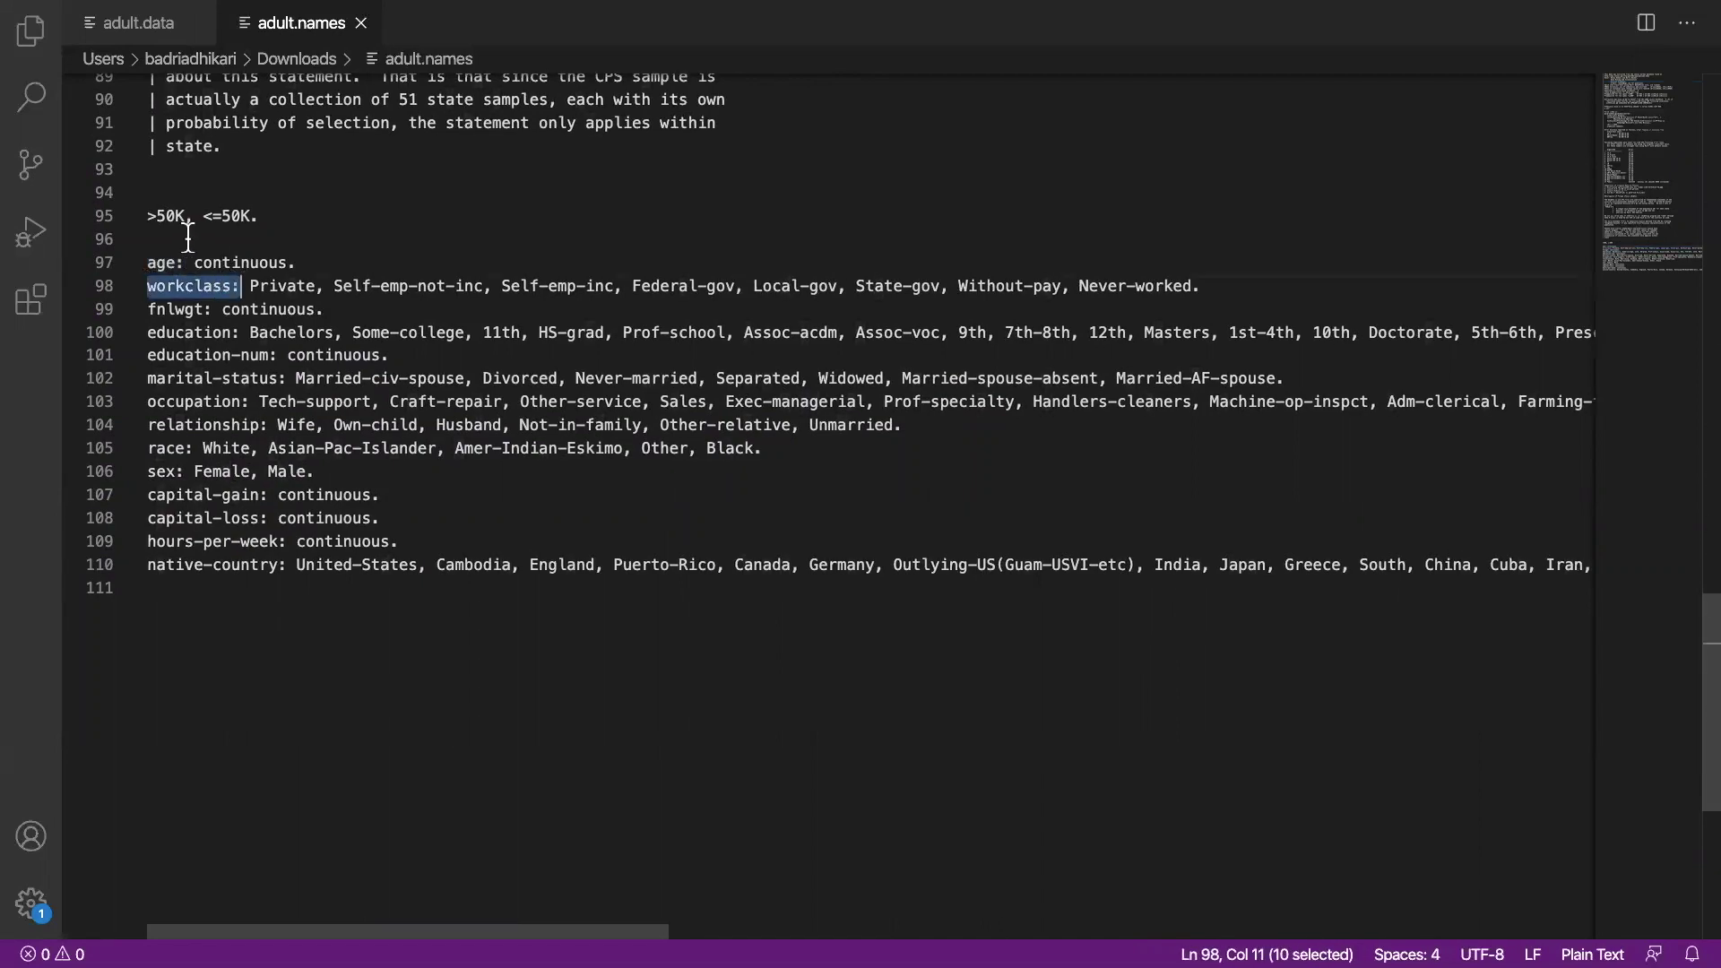
left_click(218, 589)
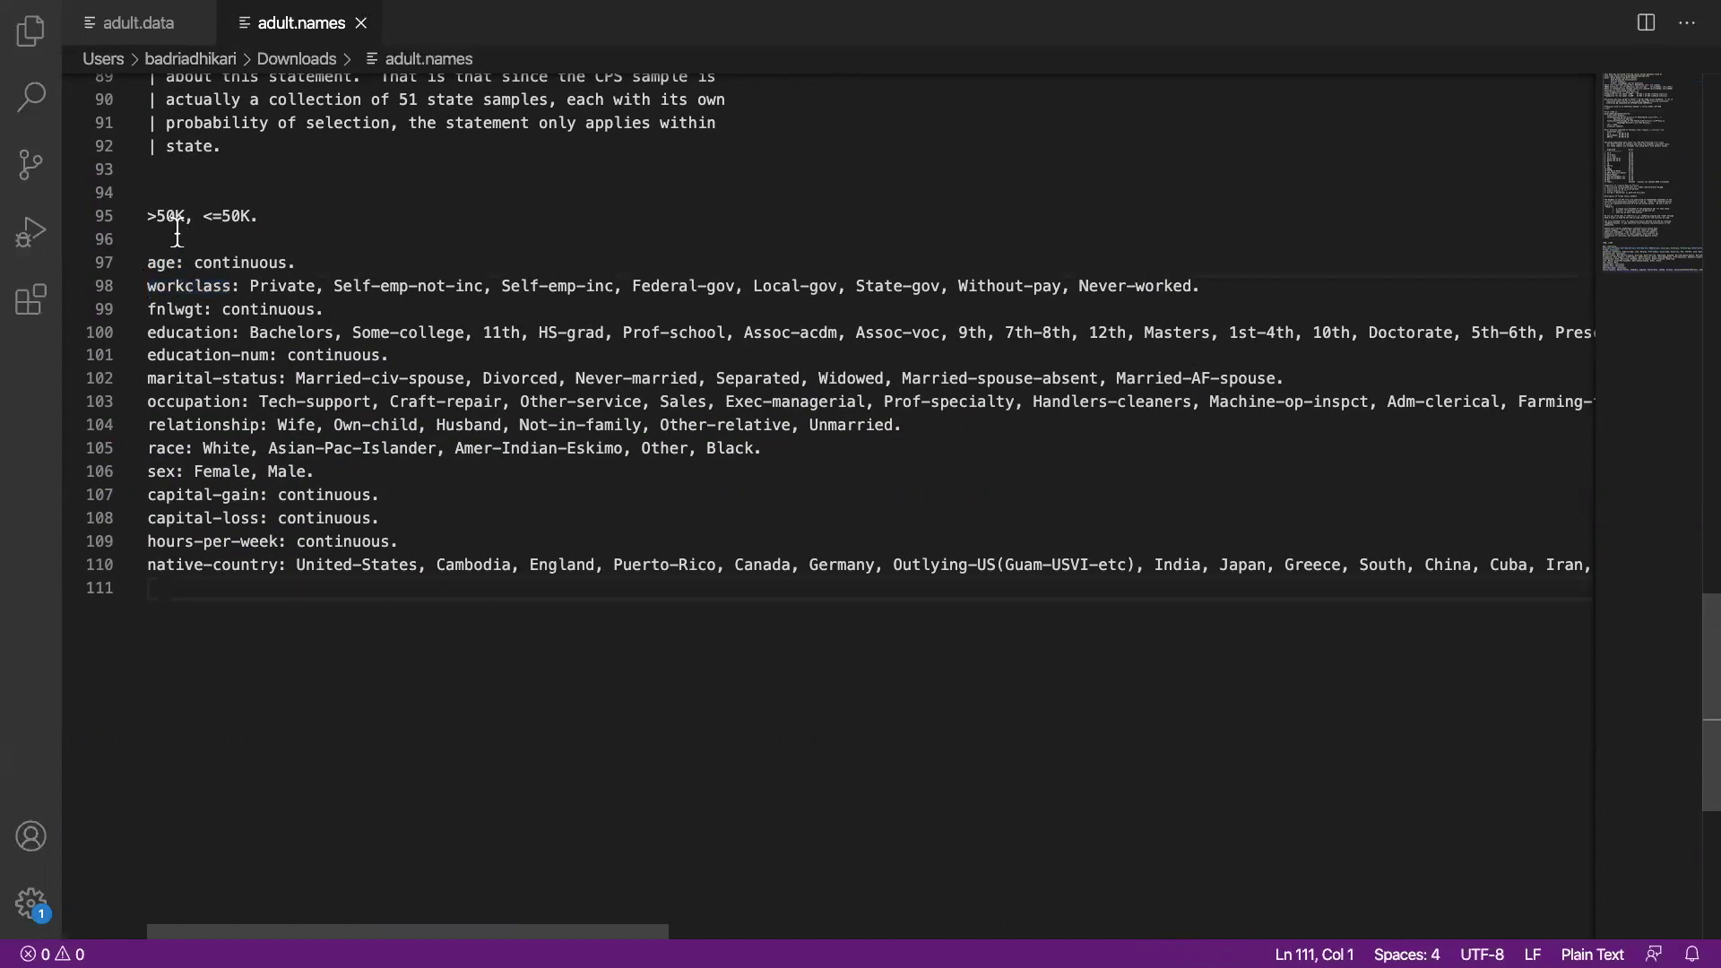
In adult.data, highlight the <=50K and >50K income labels on lines 4, 5 and 15
left_click(131, 36)
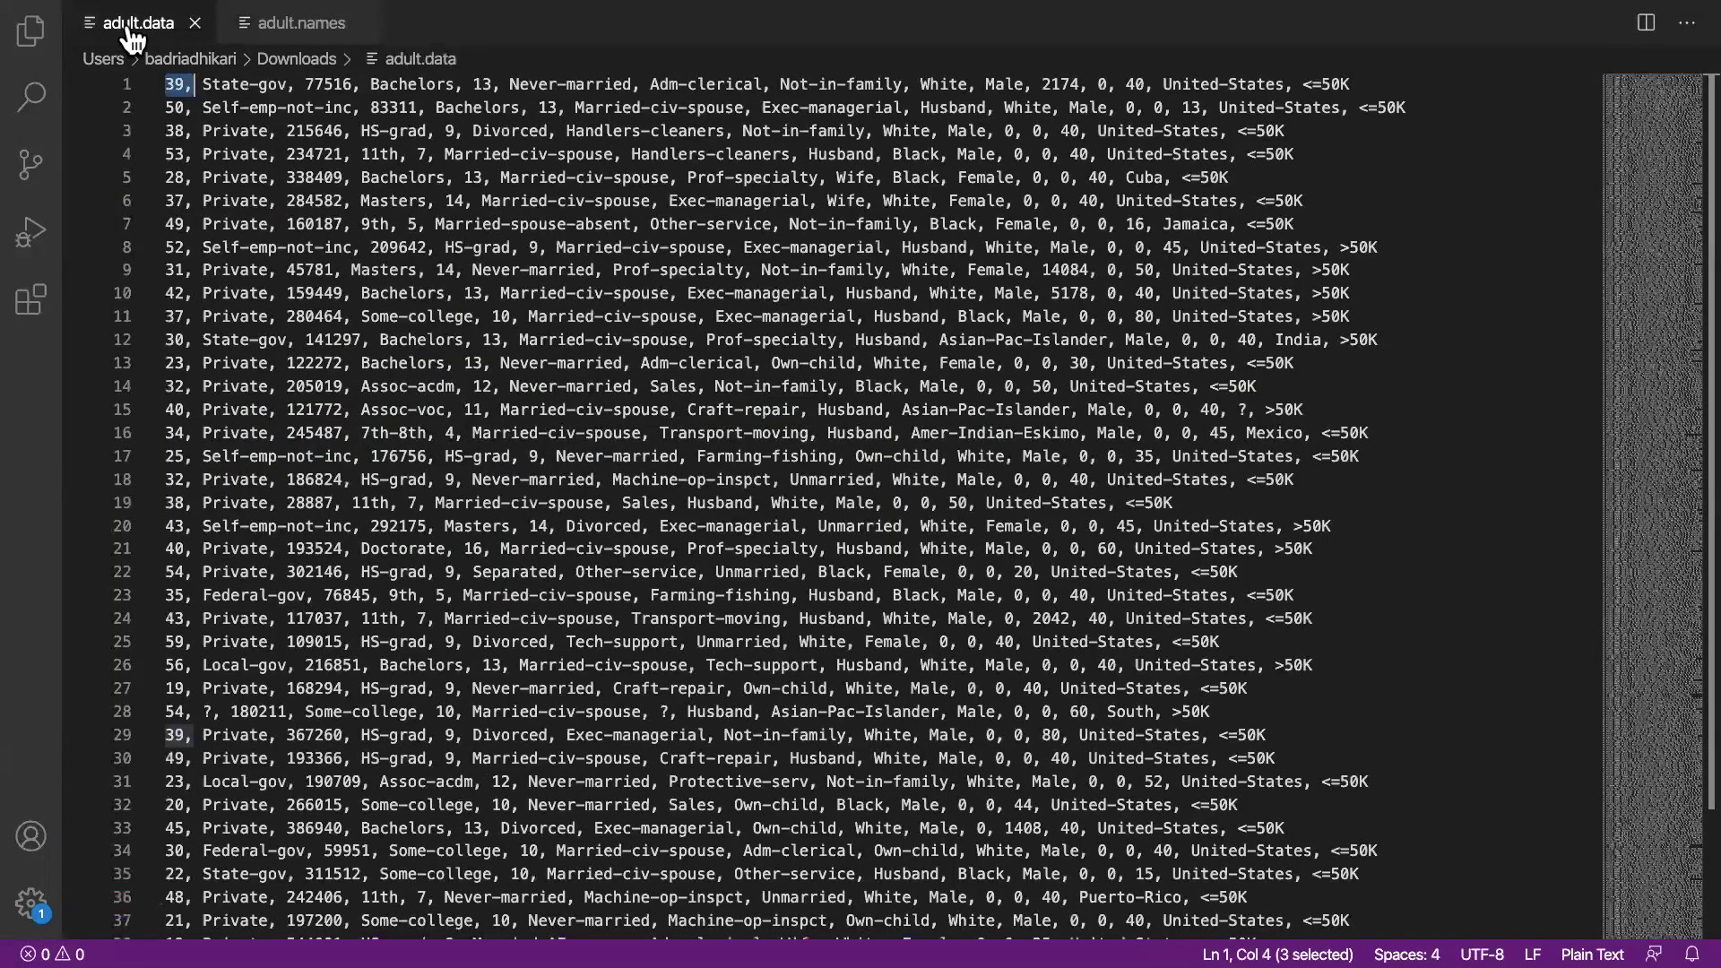
left_click_drag(1234, 133, 1305, 154)
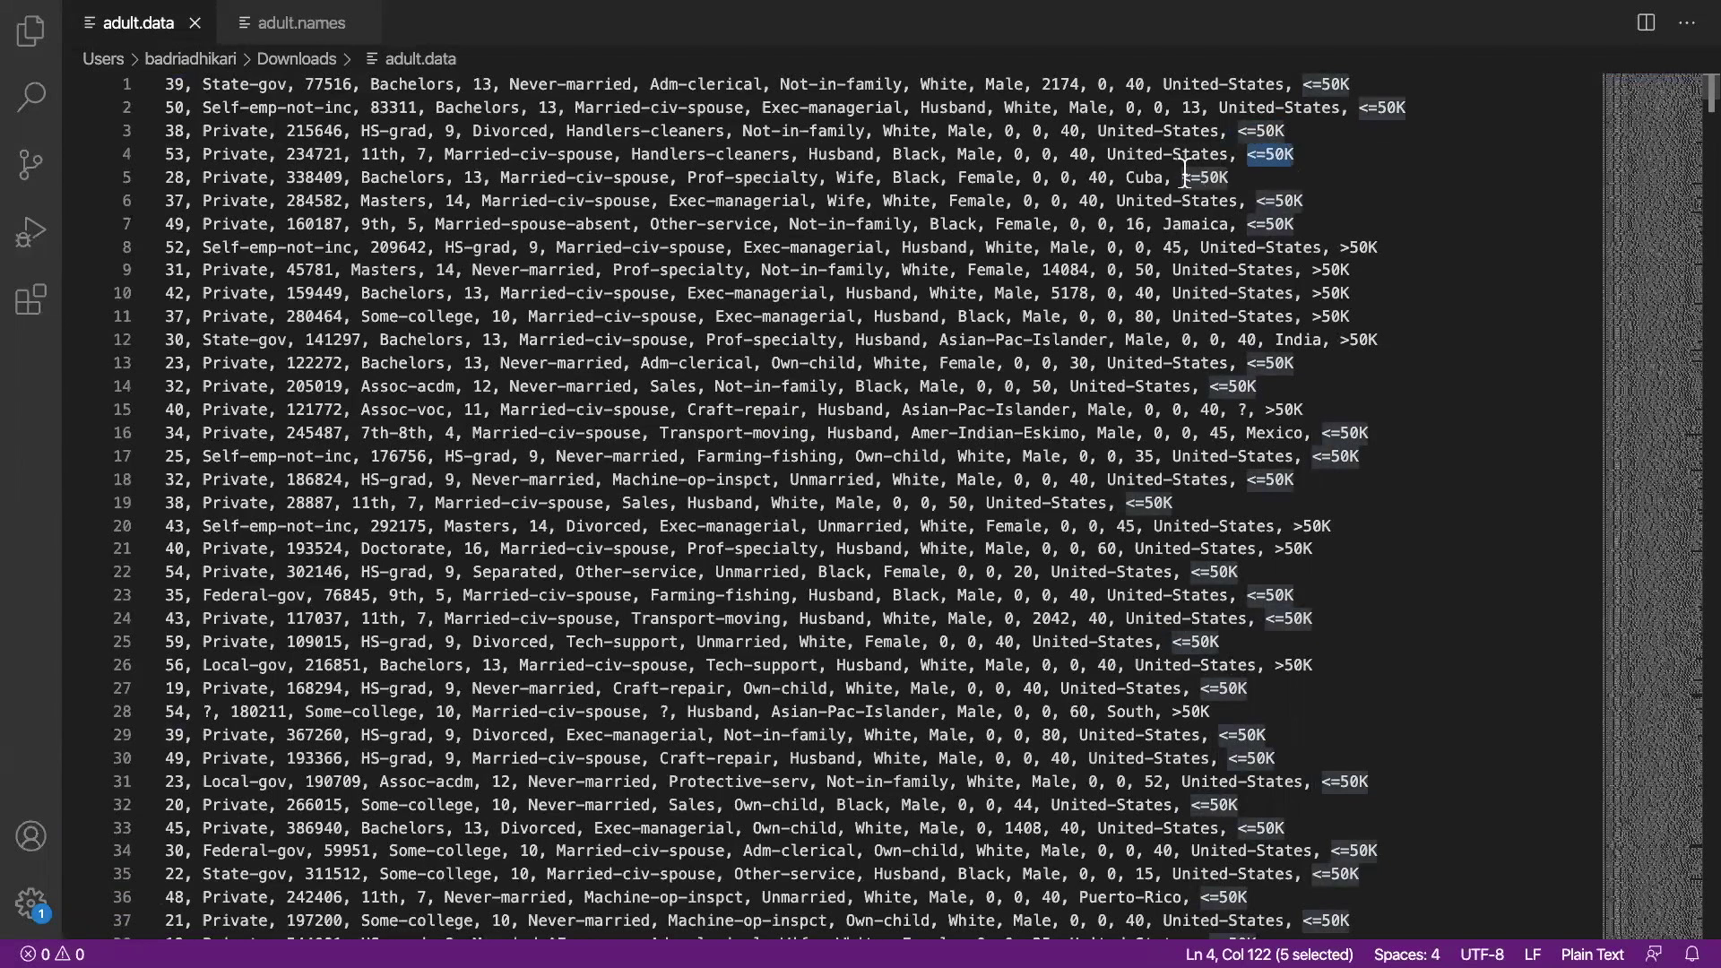
left_click_drag(1184, 178, 1251, 177)
left_click_drag(1266, 410, 1305, 409)
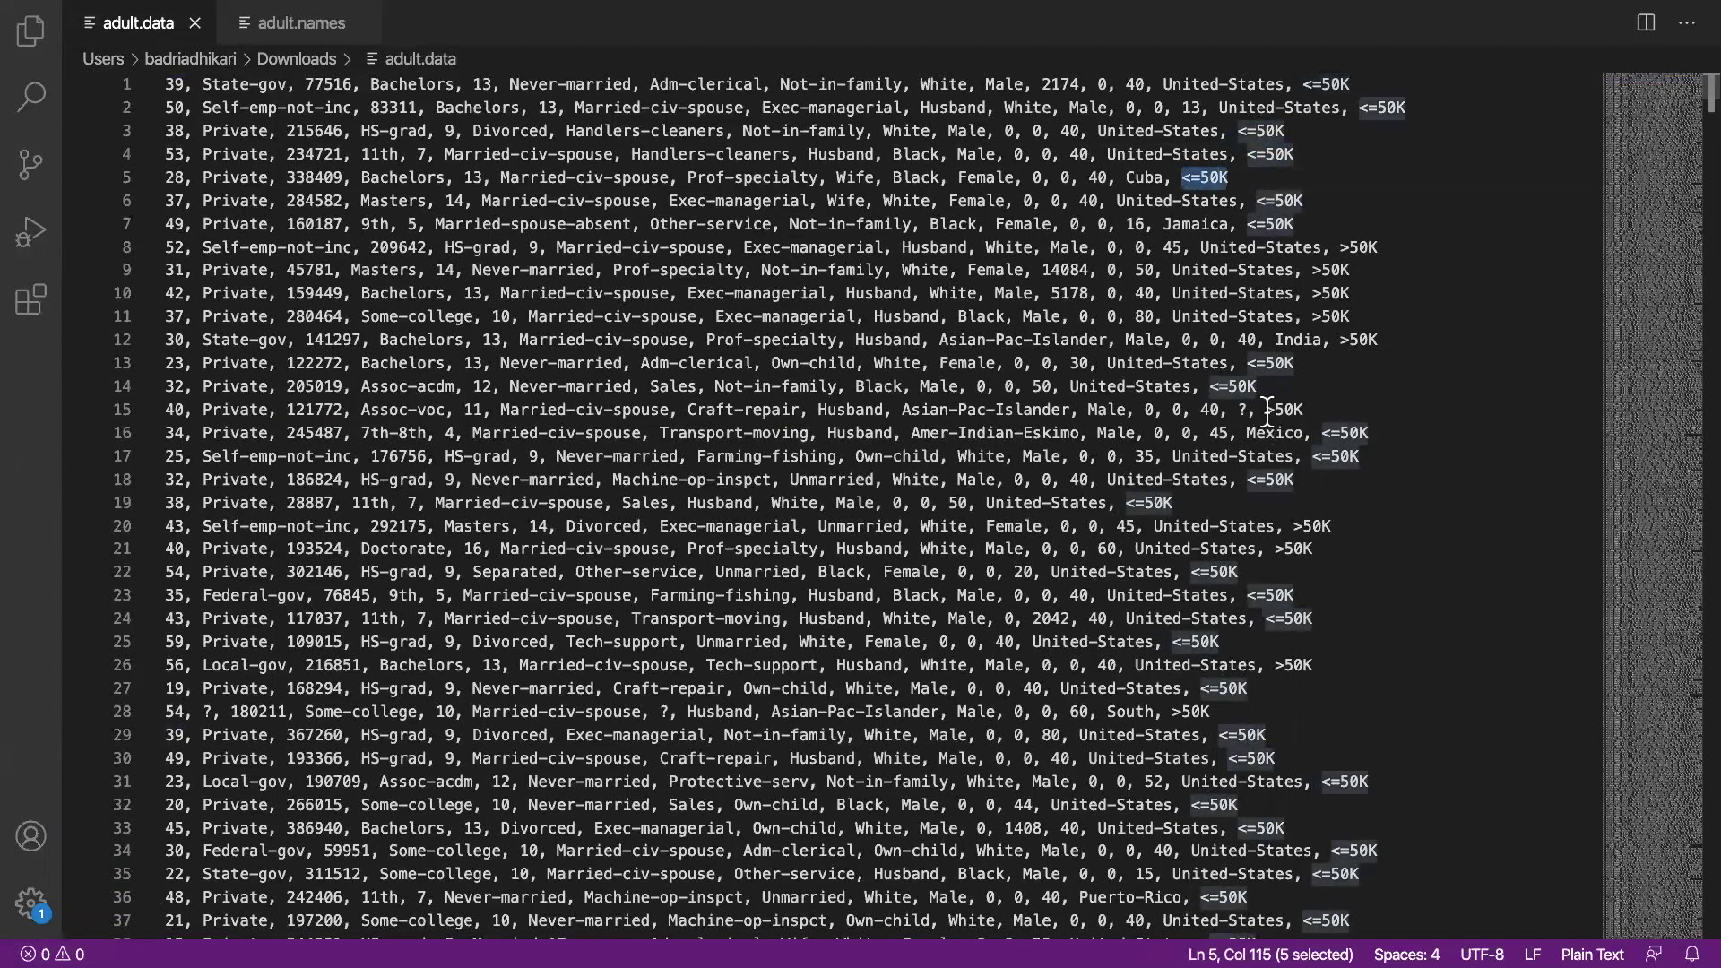
Cut the '>50K, <=50K.' class line and paste it after native-country at the list's end
left_click(312, 35)
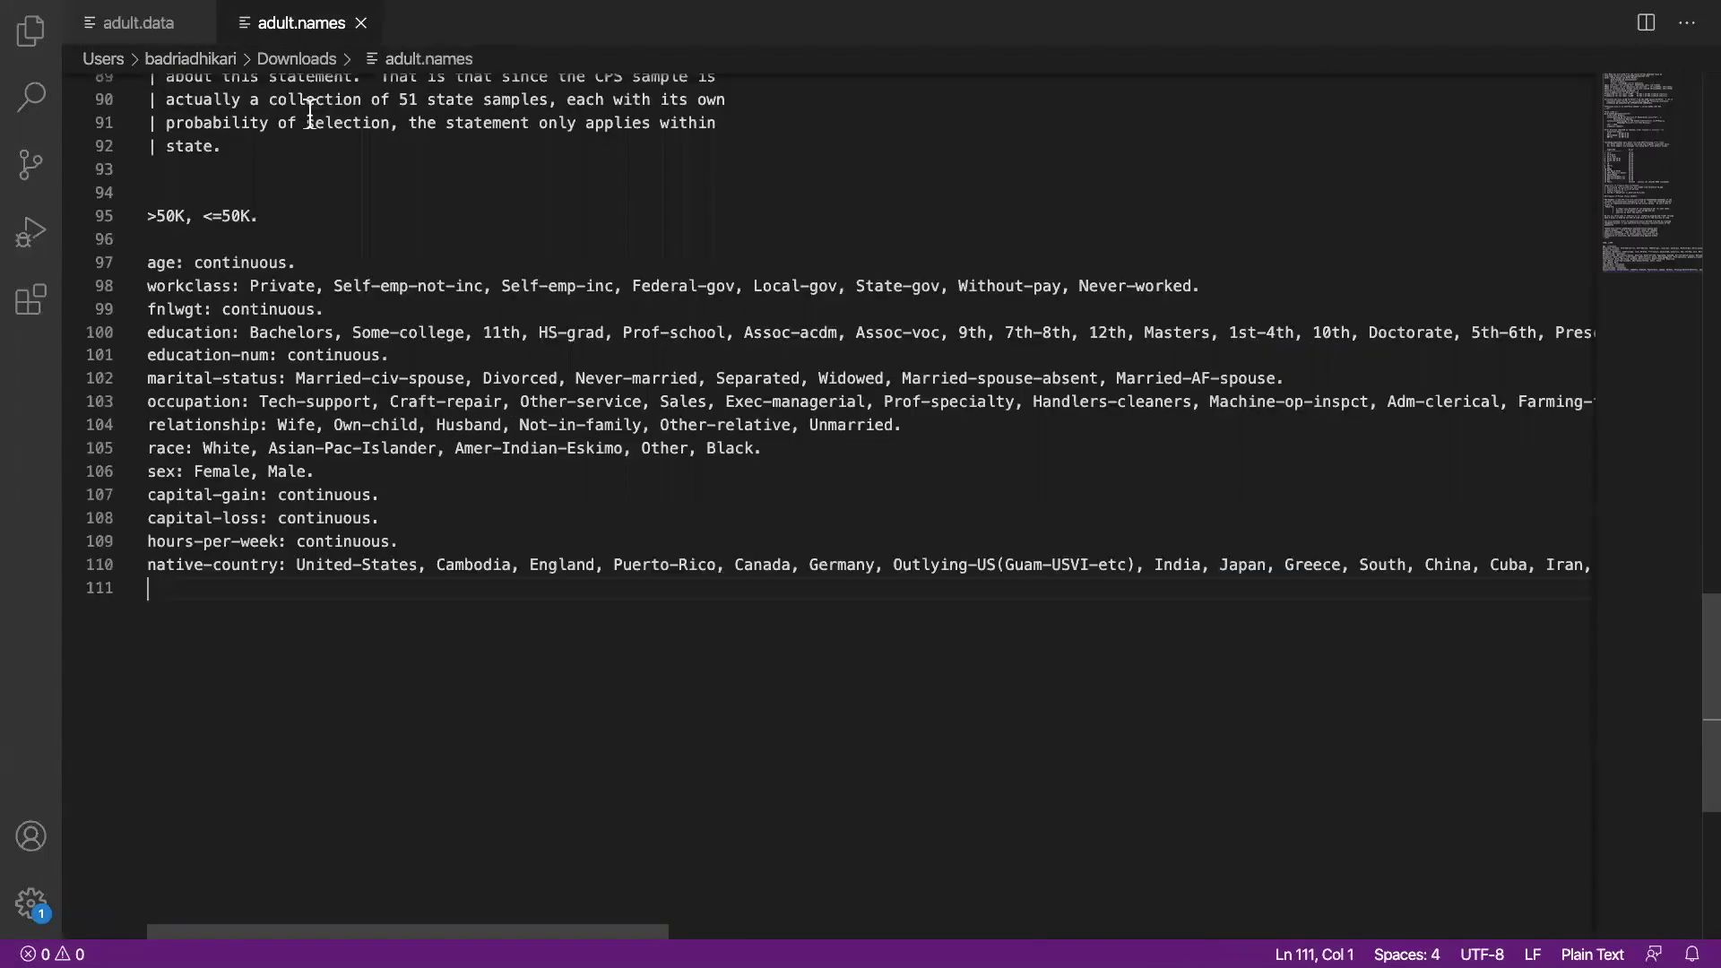
left_click_drag(267, 216, 135, 220)
key("super+c")
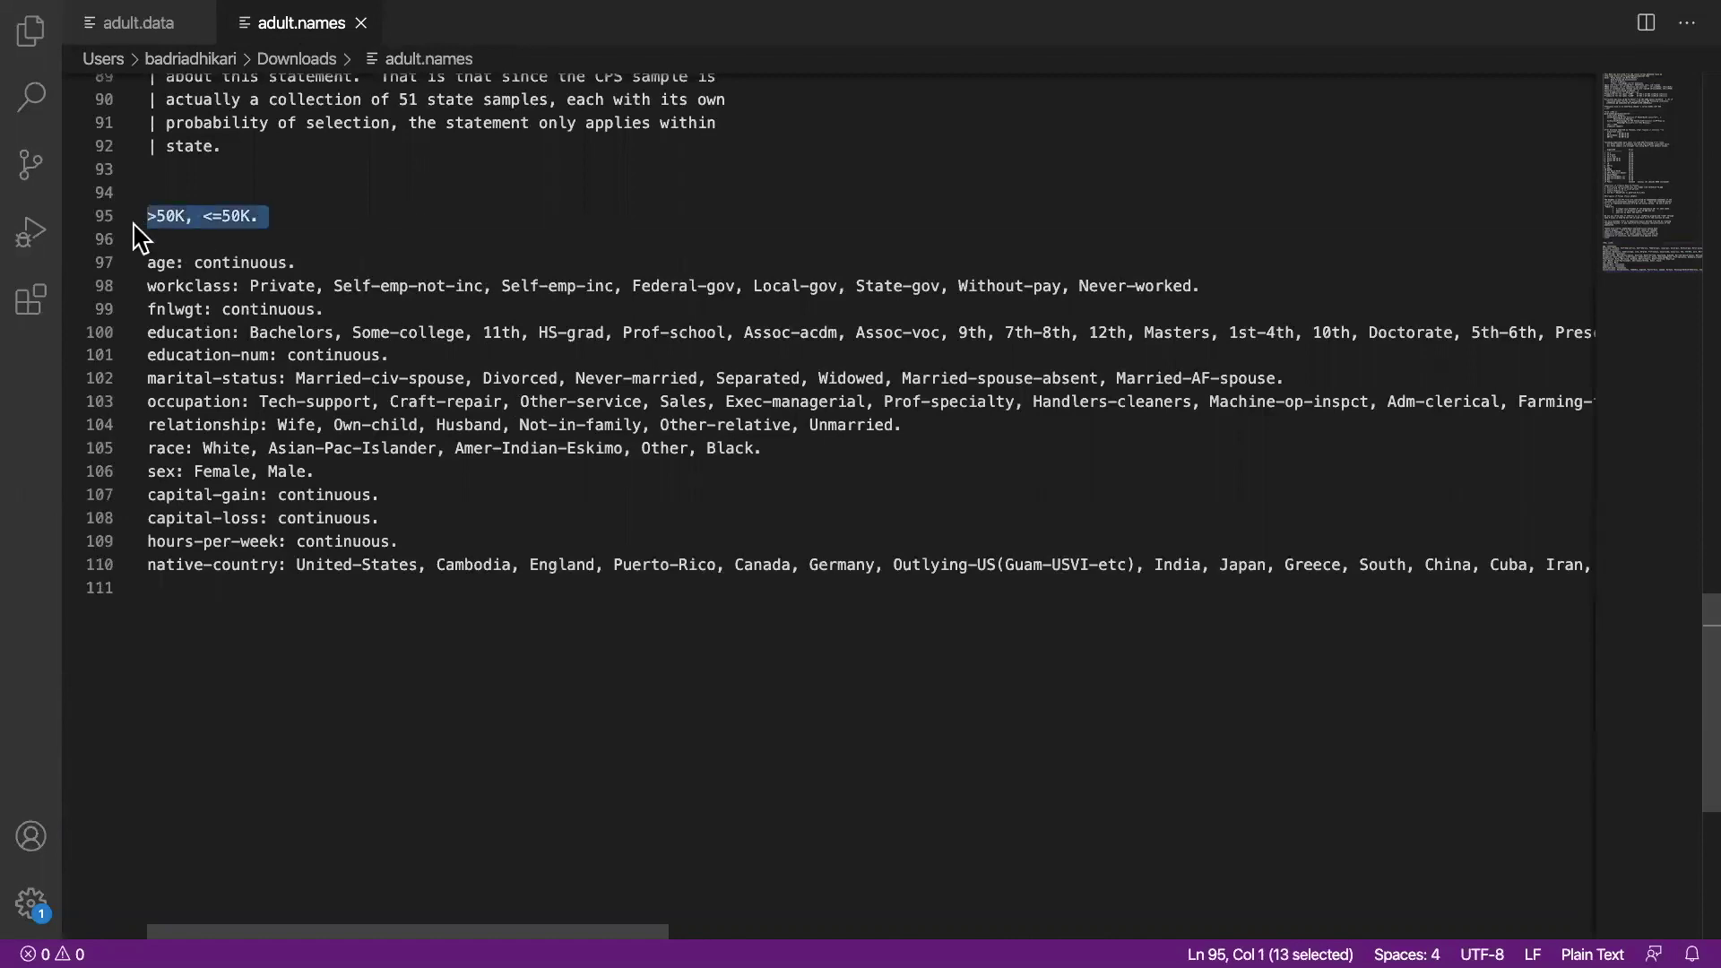
key("BackSpace")
key("BackSpace")
key("Down")
key("Down")
key("Down")
key("Down")
key("Down")
key("Down")
key("Down")
key("Down")
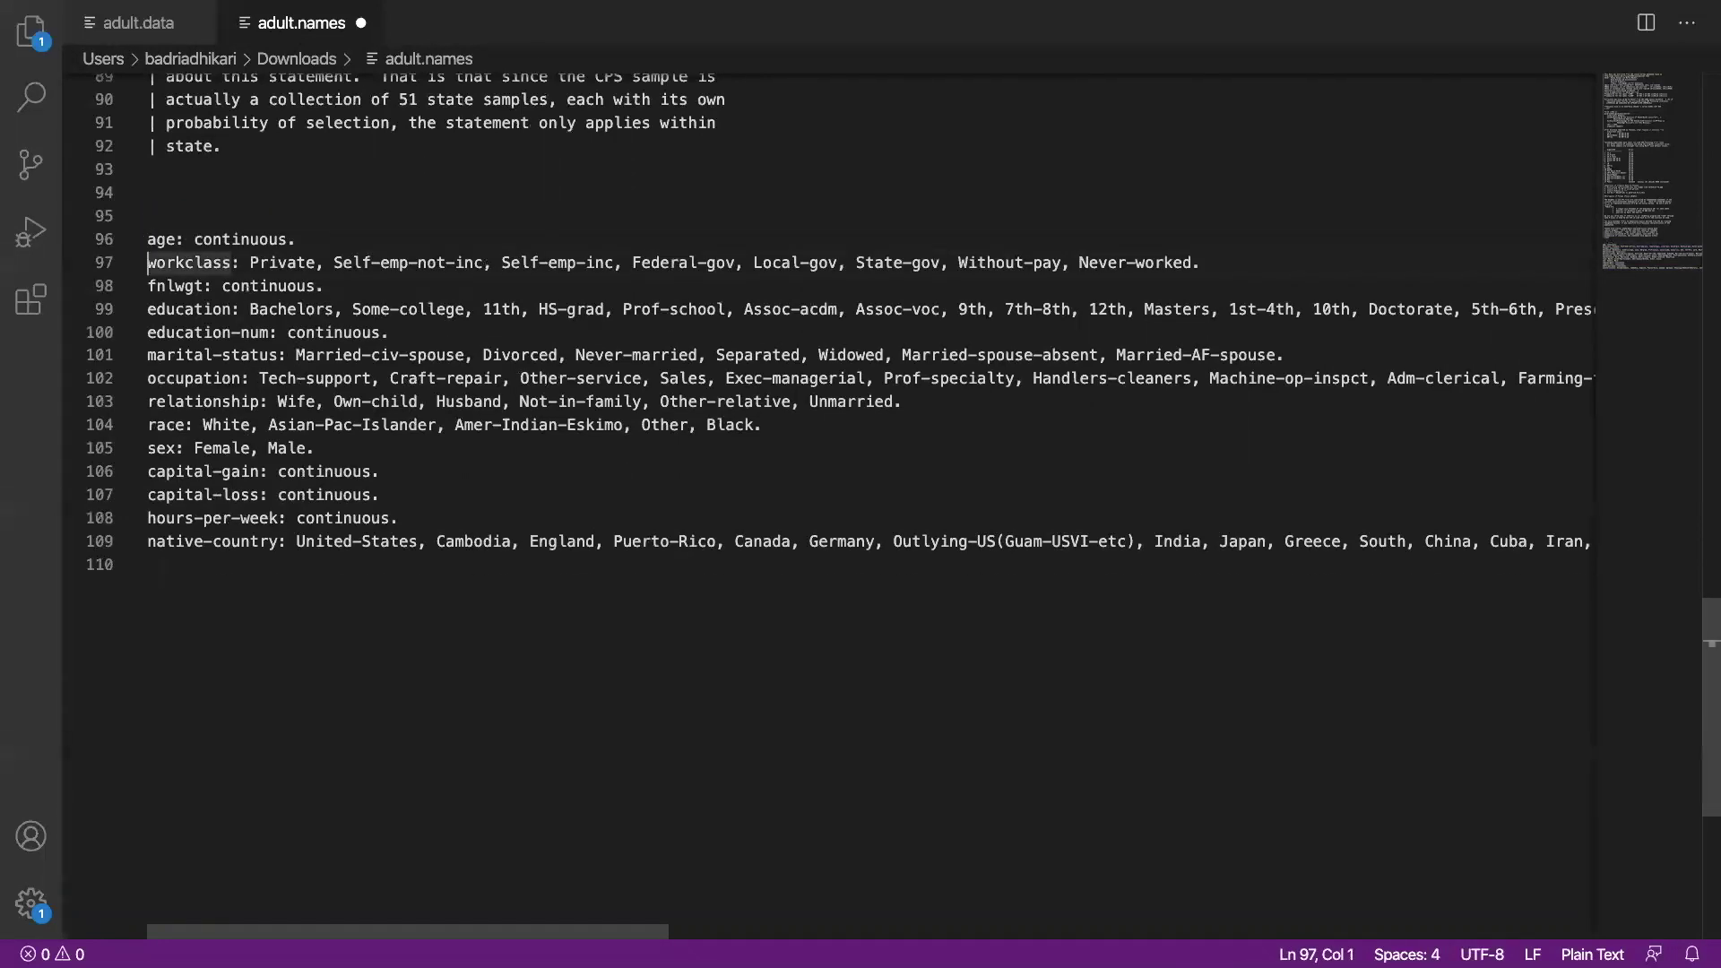
key("Down")
key("Down")
key("Down")
key("Down")
key("Down")
key("Down")
key("Down")
key("super+v")
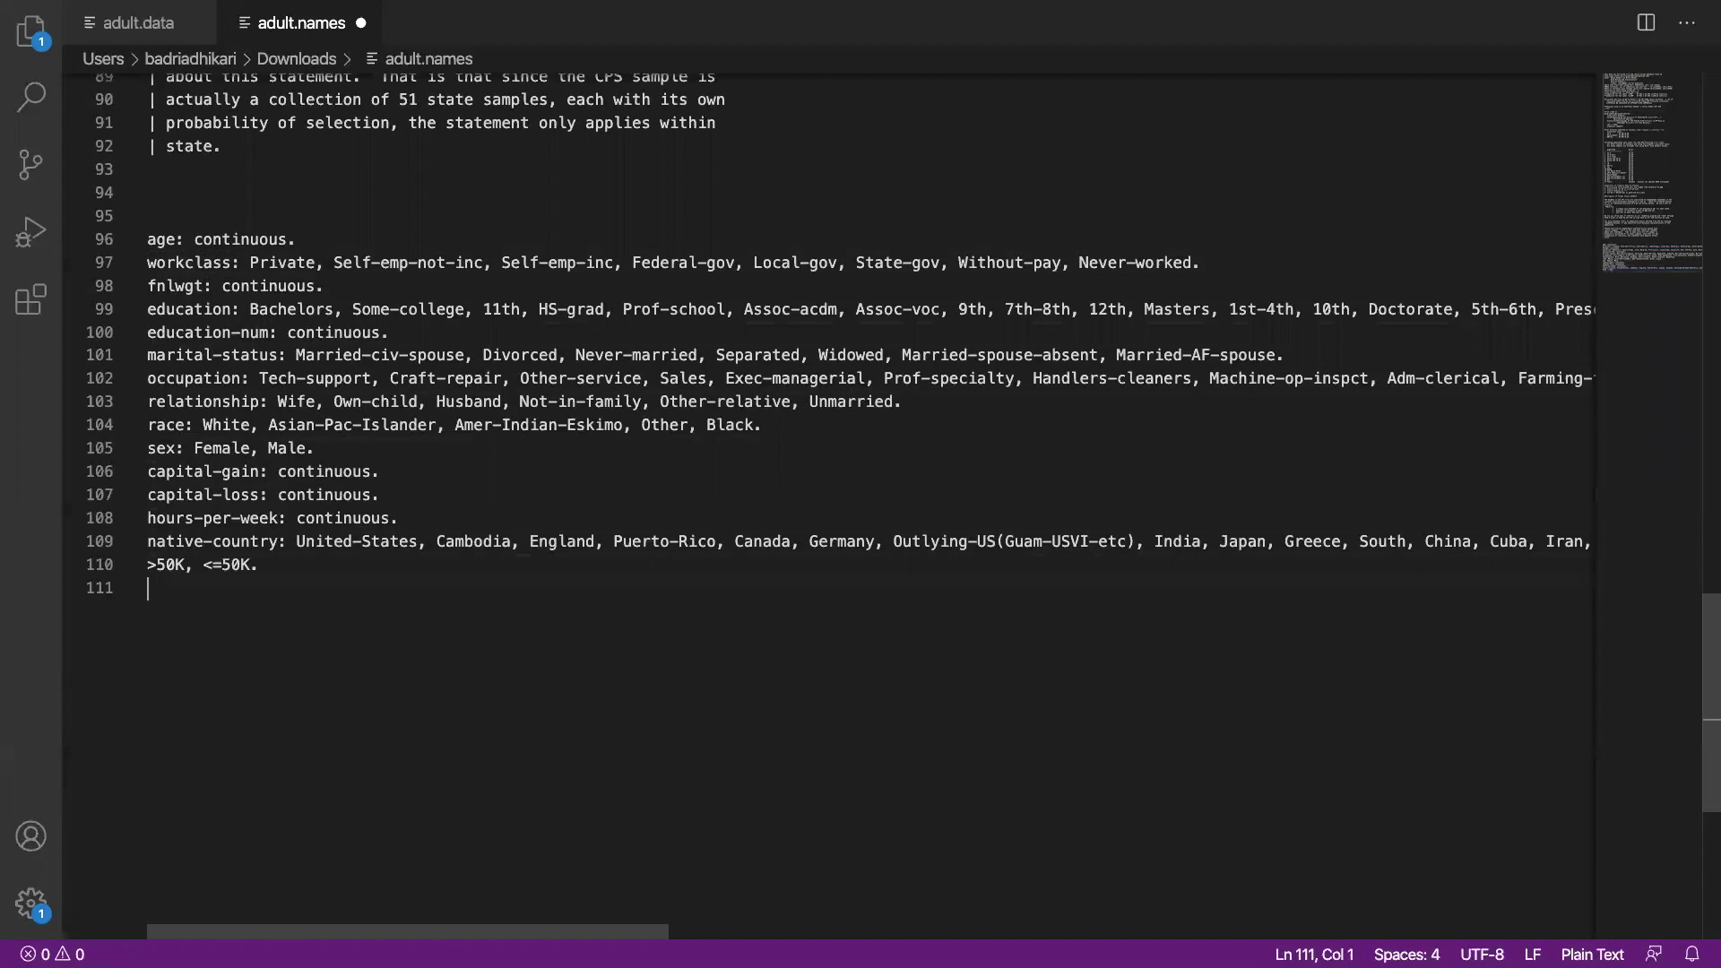
key("BackSpace")
left_click(149, 574)
Prefix the class line with 'Output:' and insert an empty line above adult.data's first row
type("Output:")
left_click(133, 27)
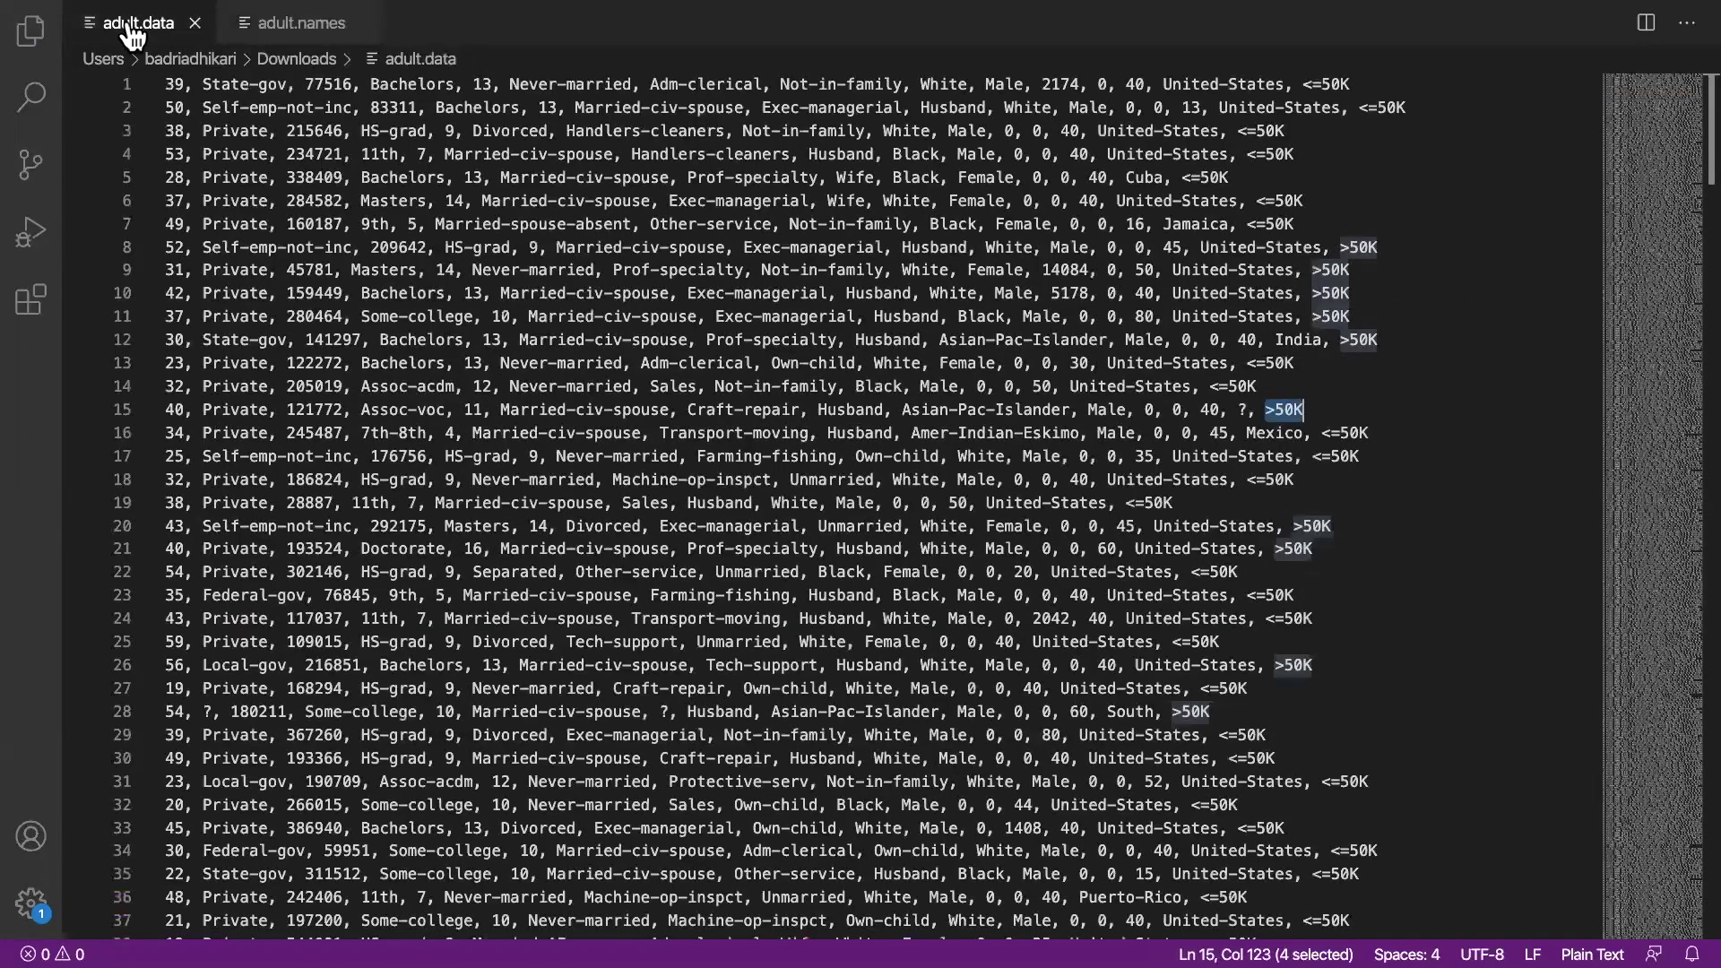
left_click(167, 84)
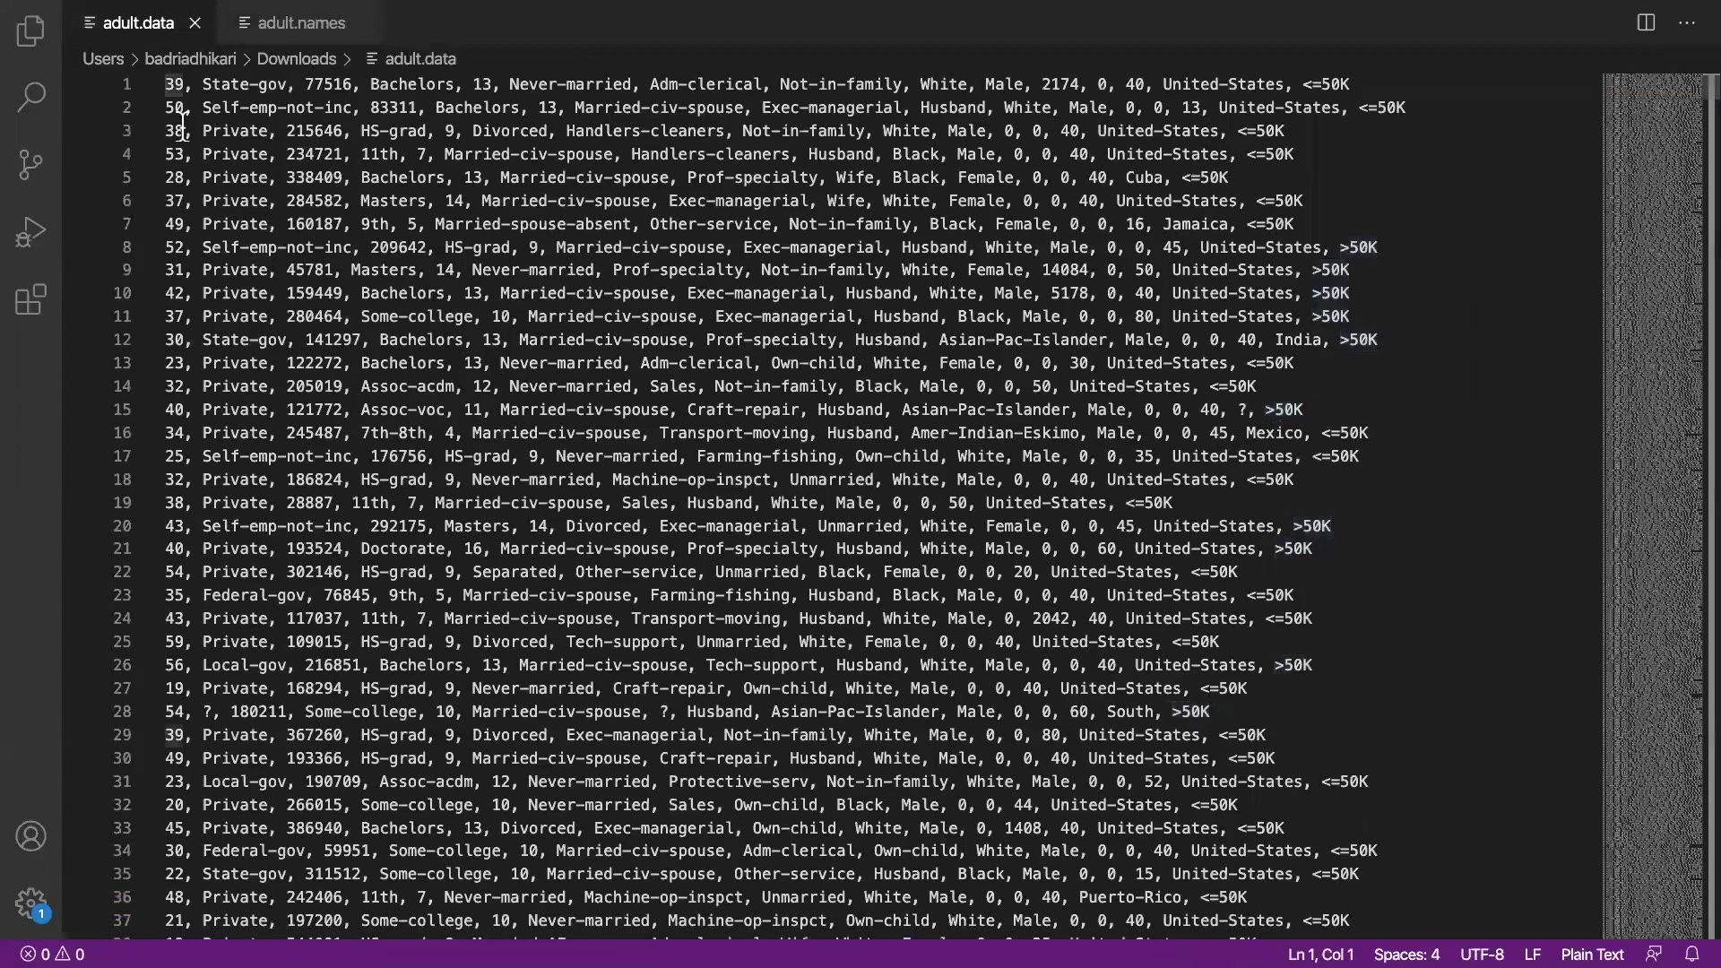
key("Return")
key("Up")
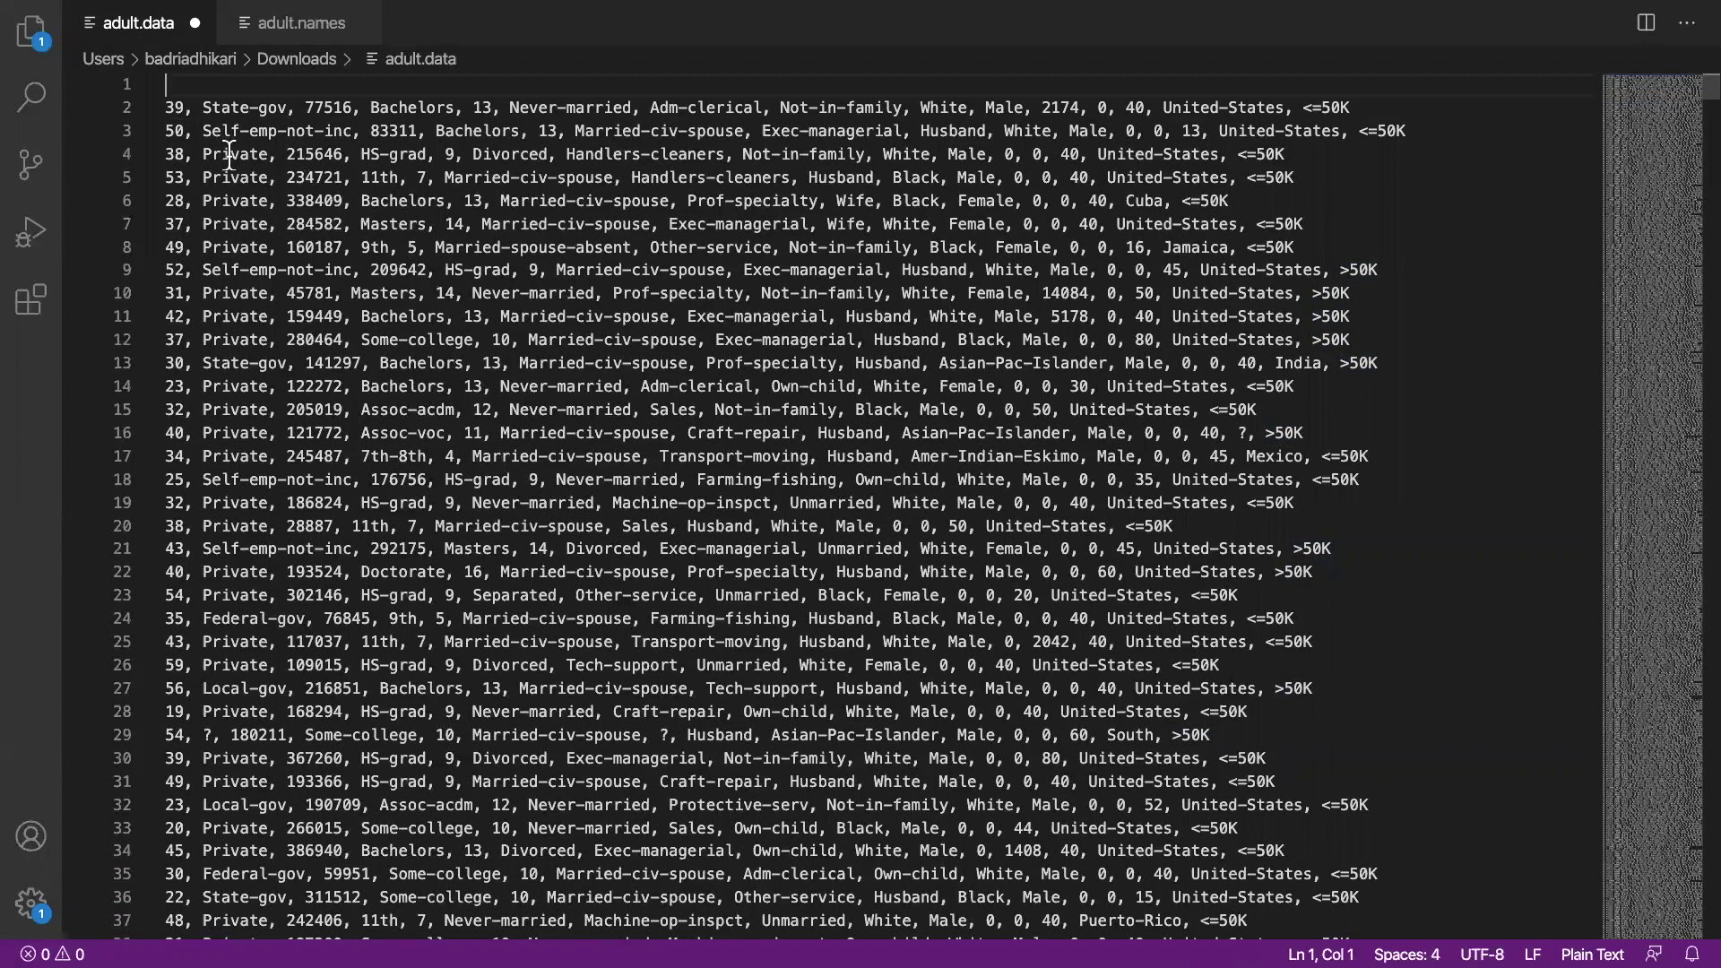
Highlight sample field values Private, Divorced, Handlers-cleaners and Married-spouse-absent in adult.data
double_click(240, 155)
double_click(512, 158)
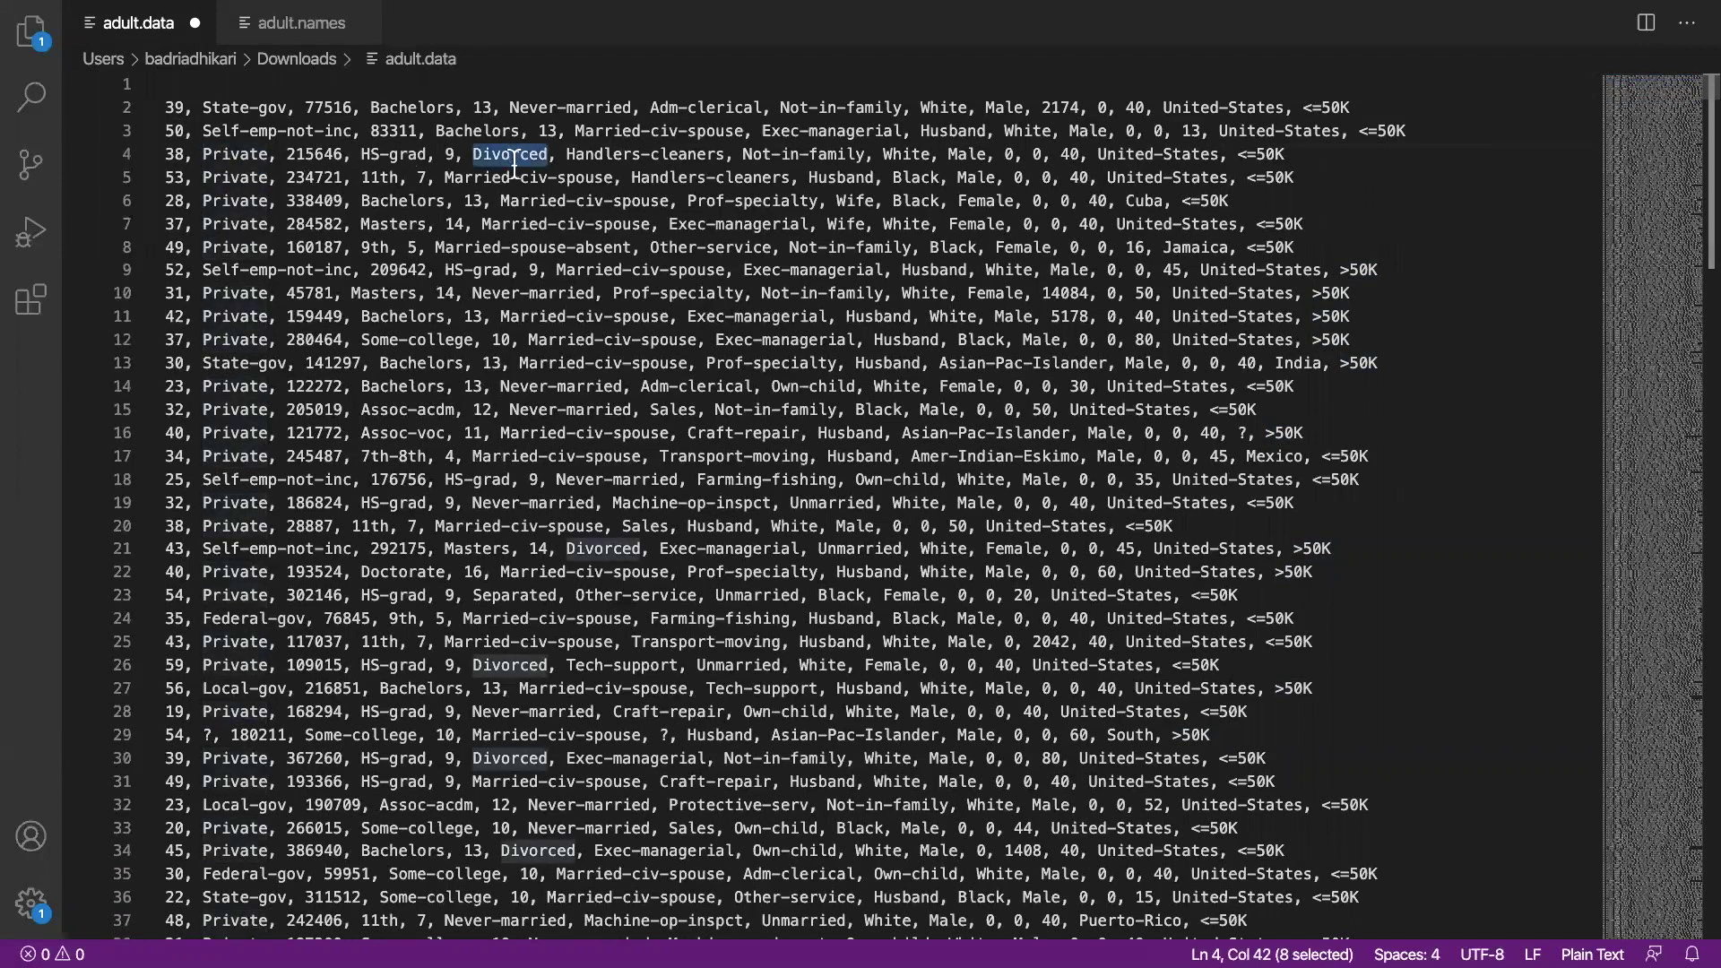
left_click_drag(567, 154, 727, 154)
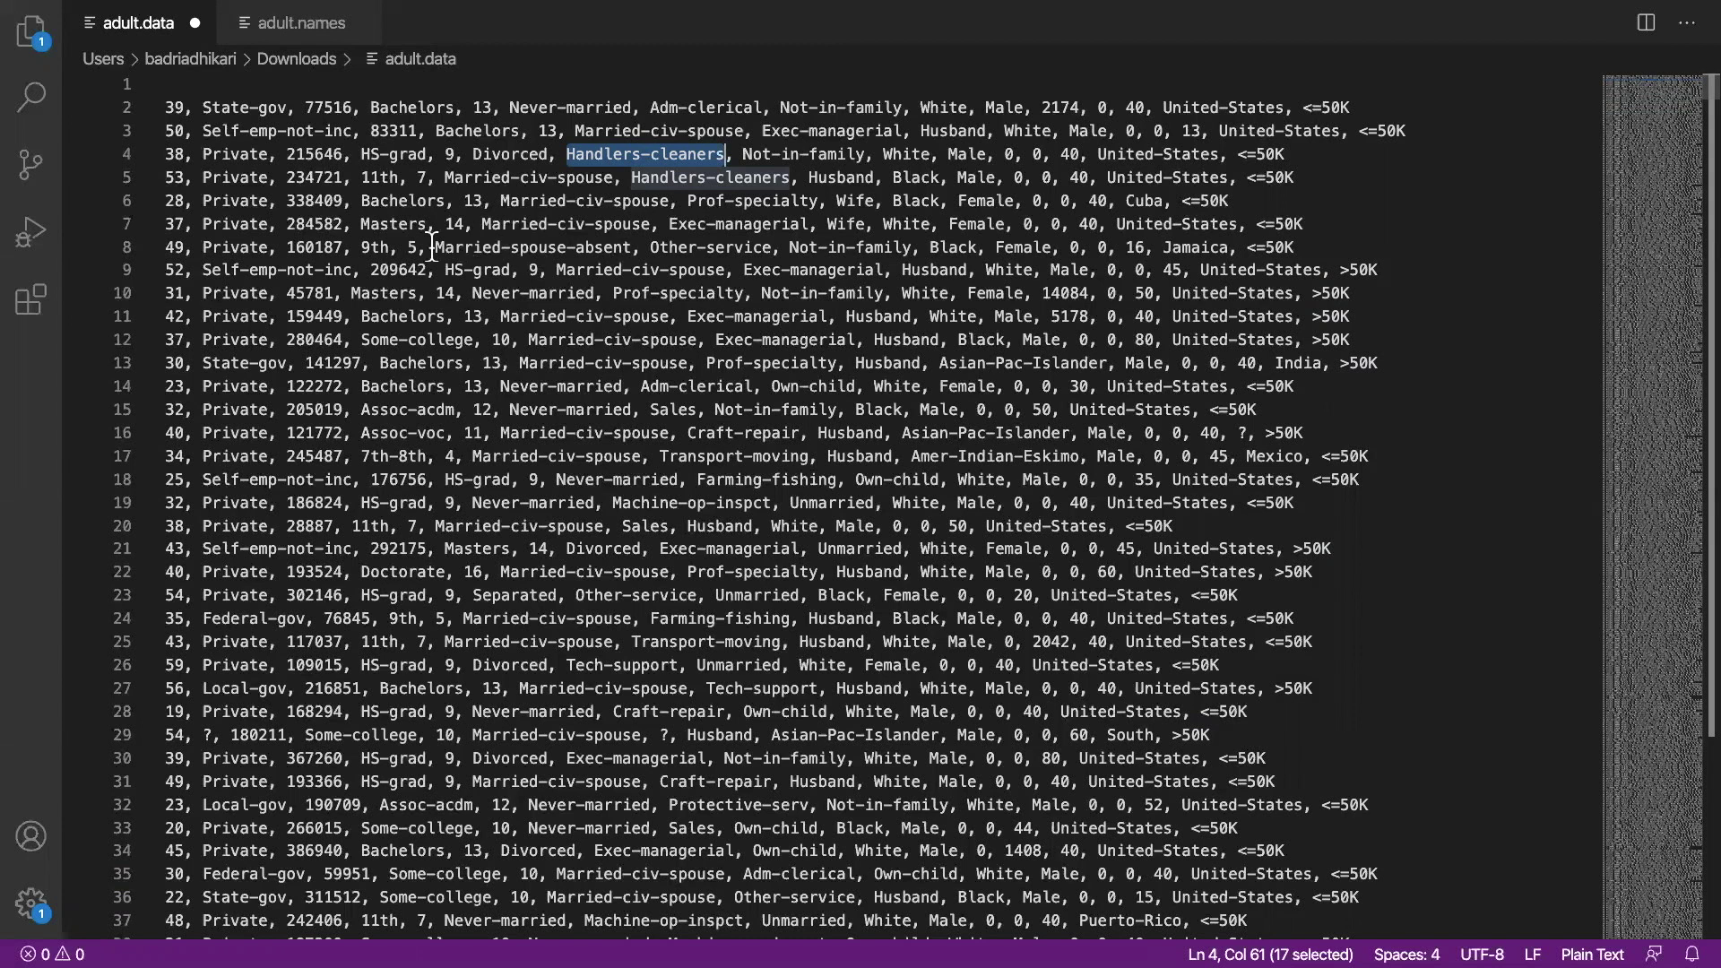
left_click_drag(437, 247, 634, 249)
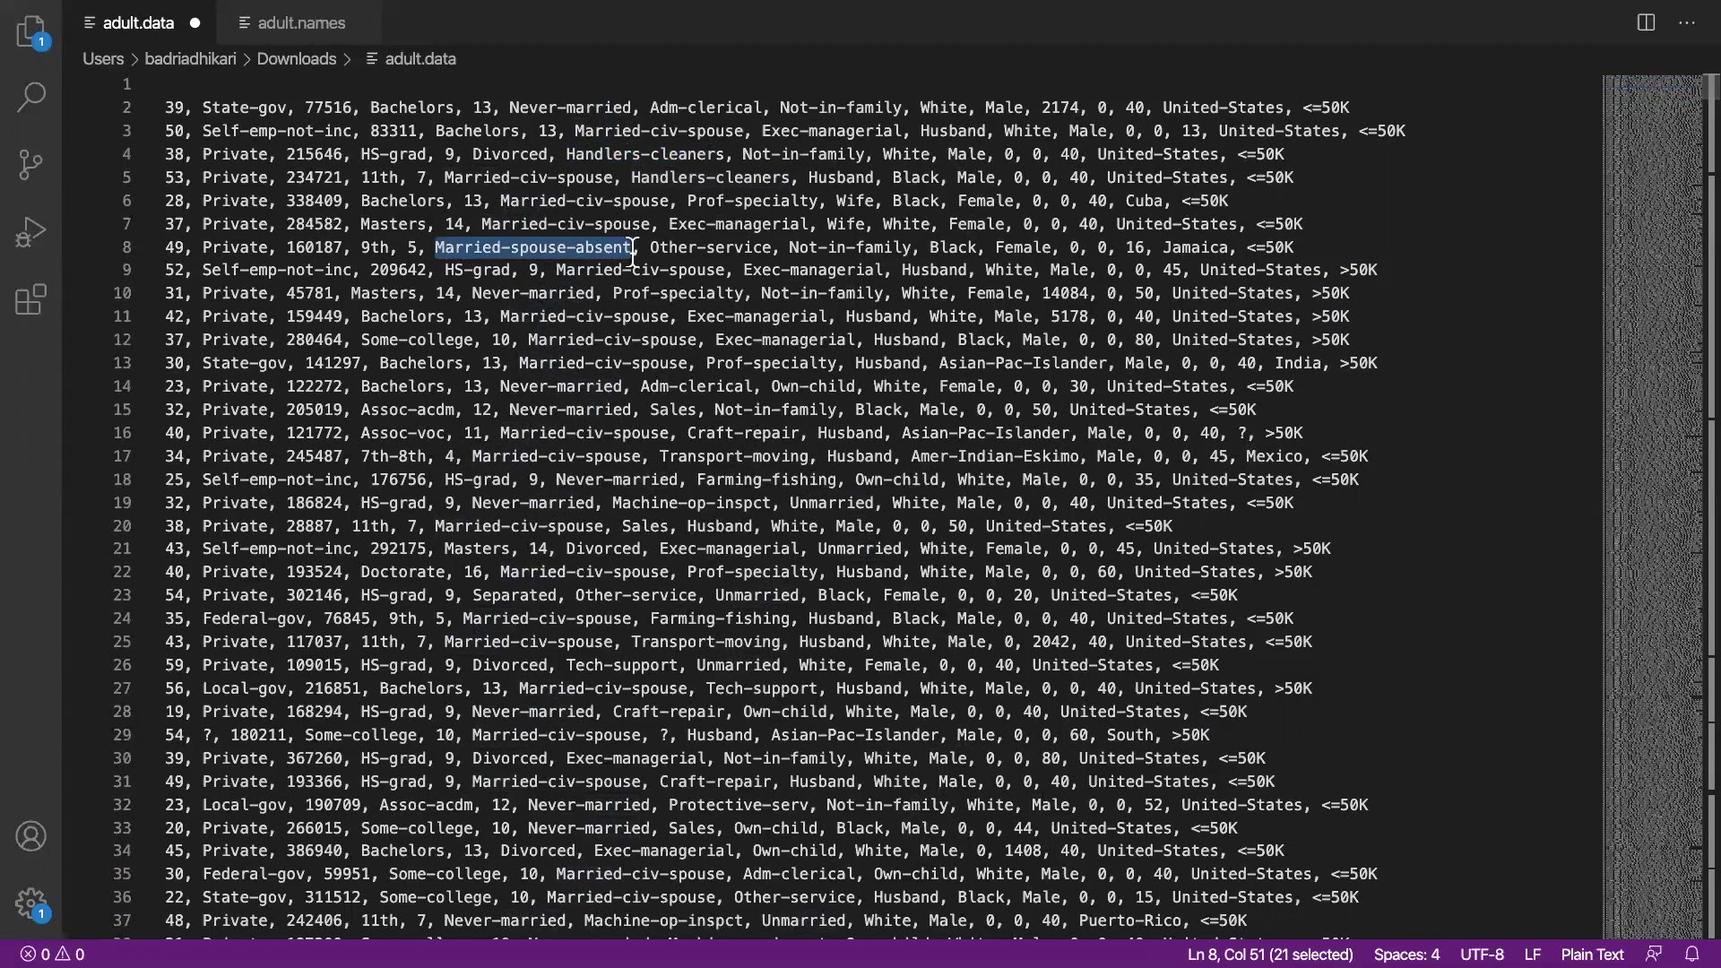
left_click(305, 83)
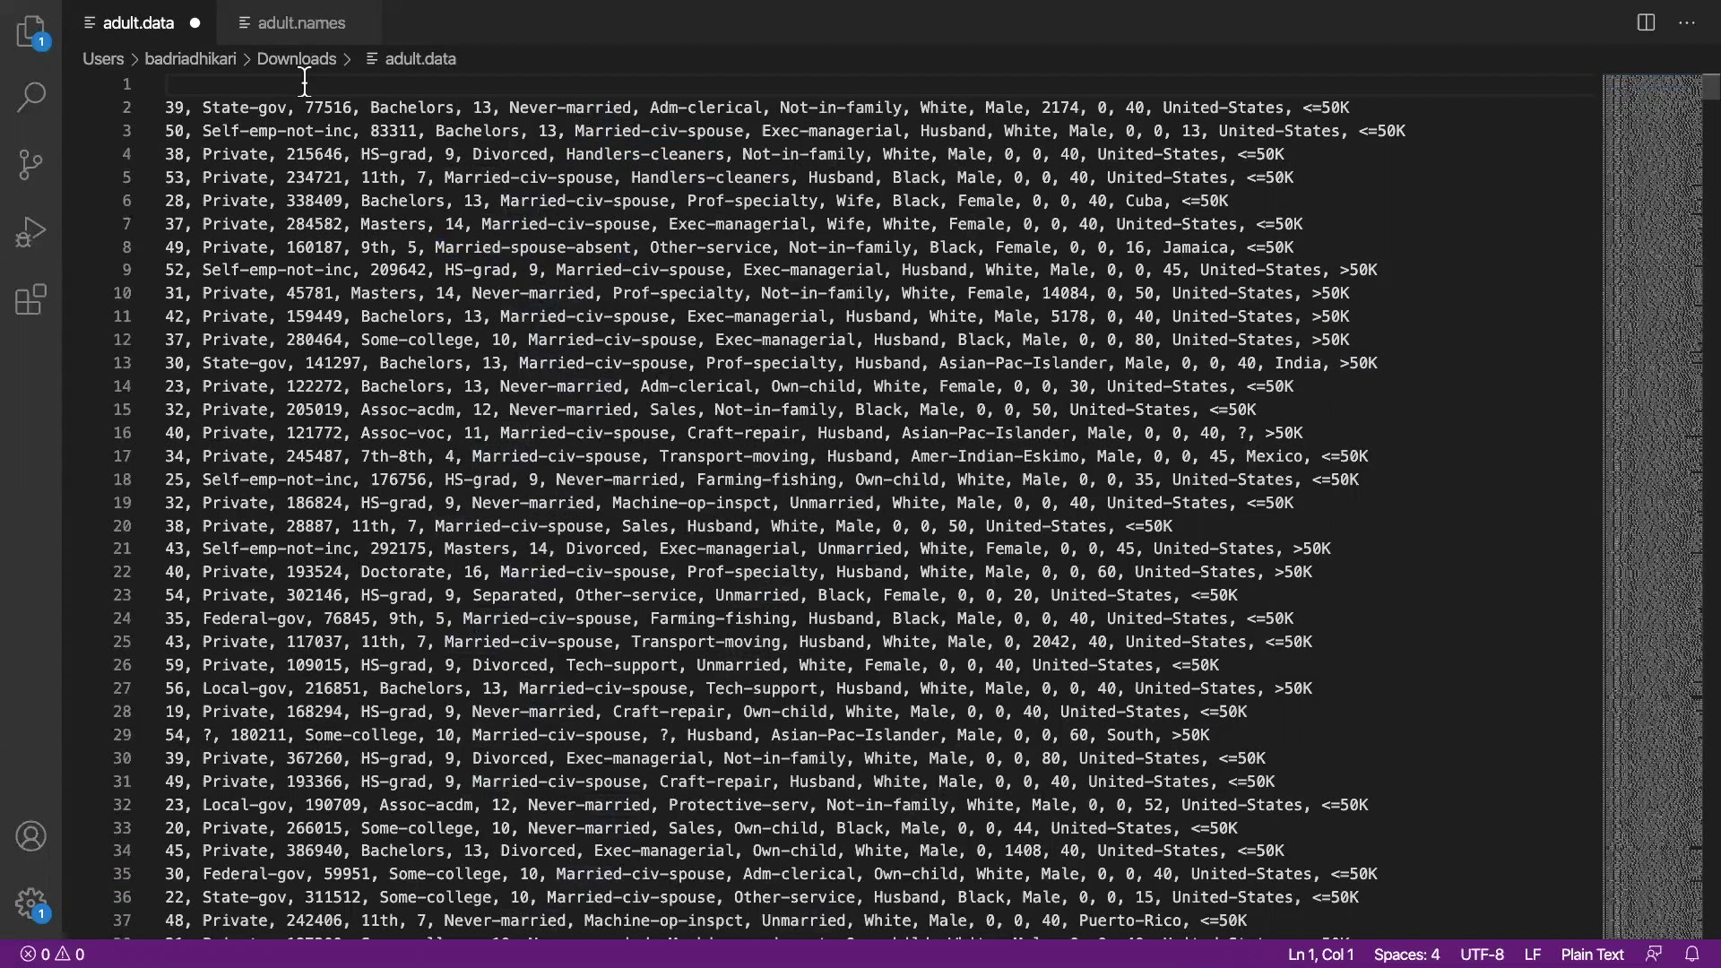
Undo the blank first line and select every record in adult.data
key("super+z")
left_click(361, 176)
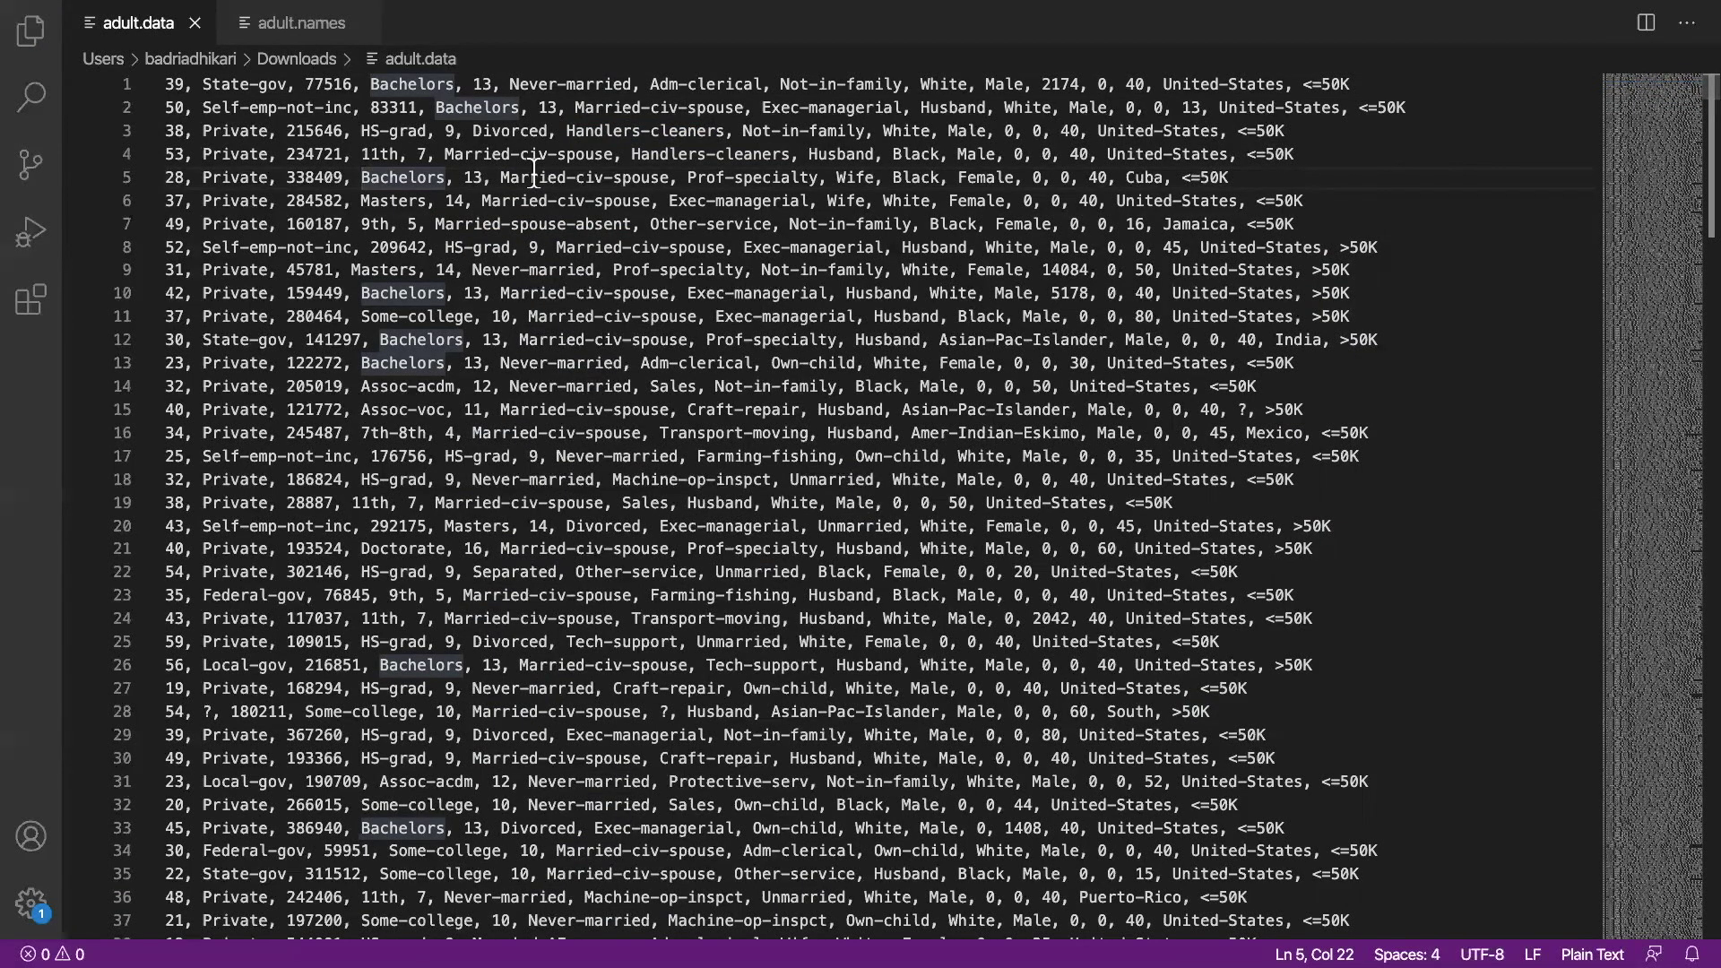
left_click(538, 220)
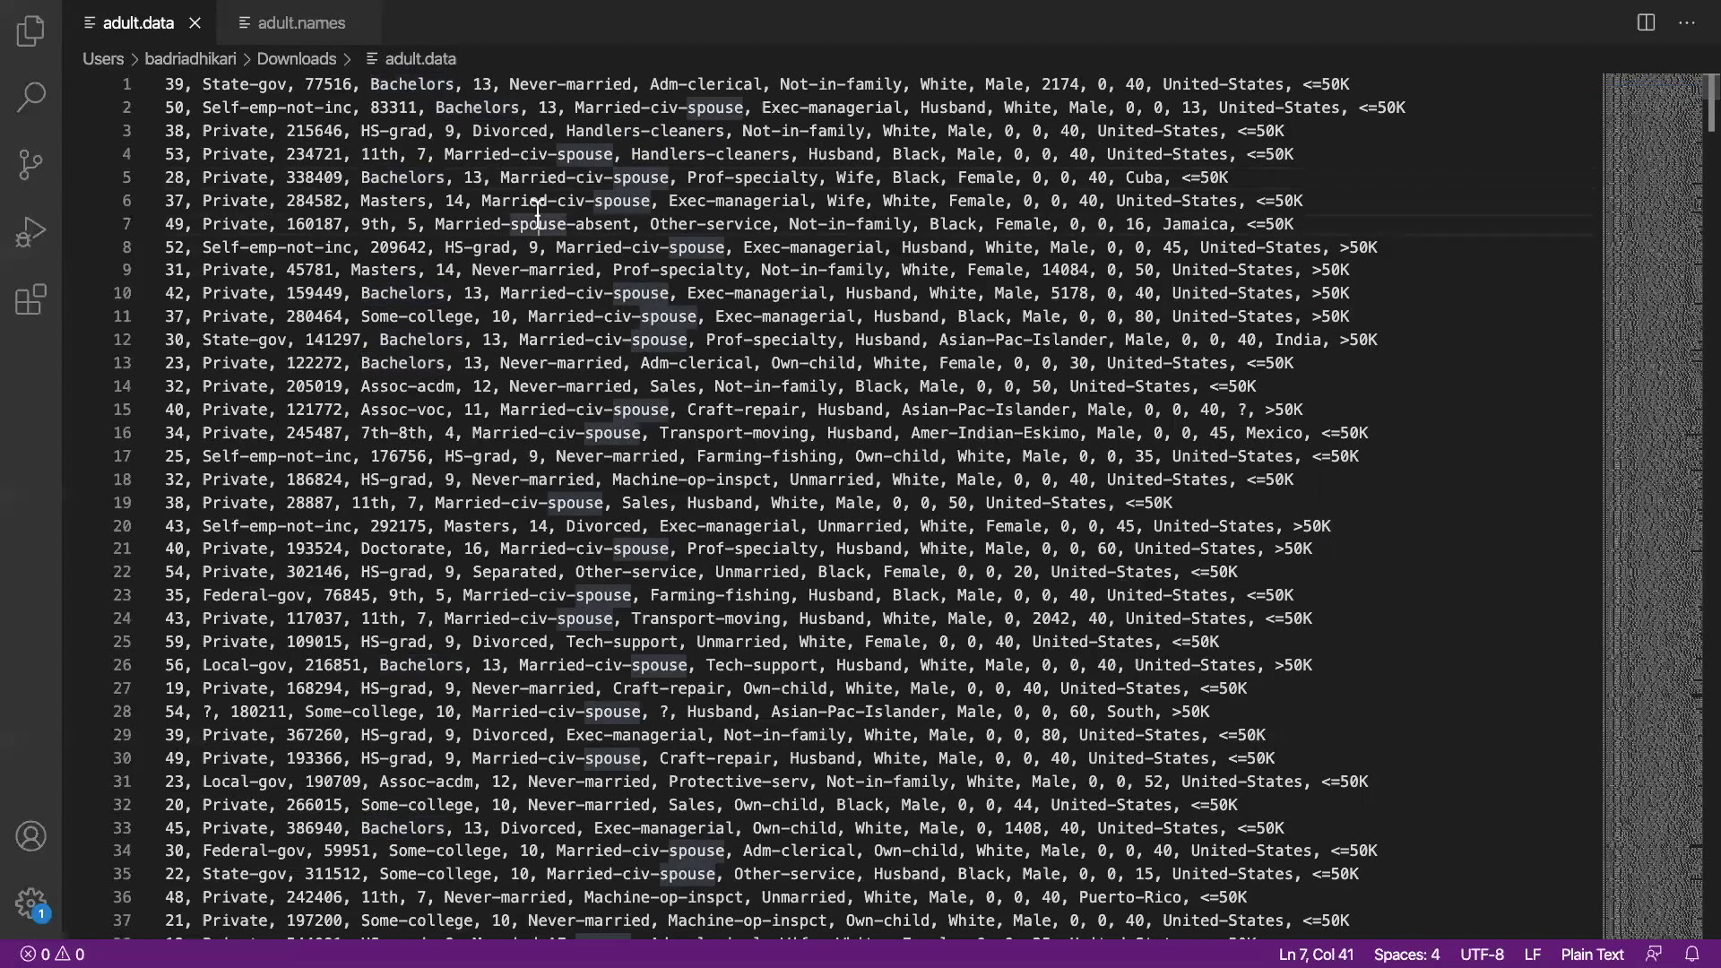
key("super+a")
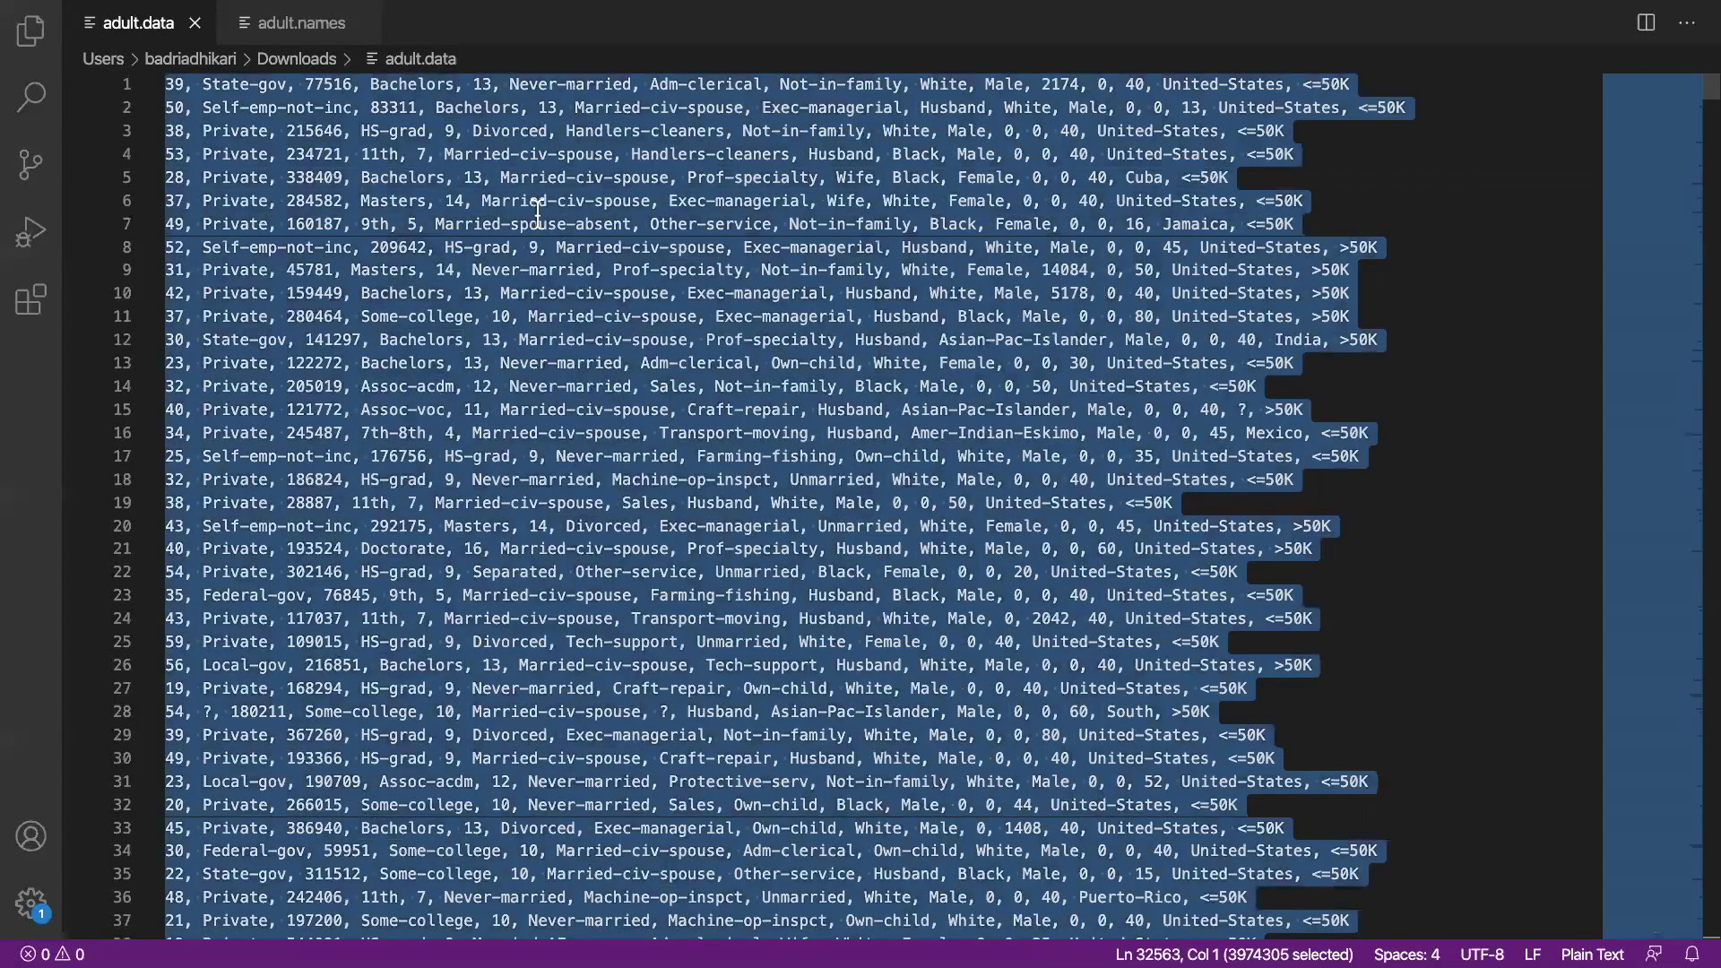
scroll(771, 802, "down", 1)
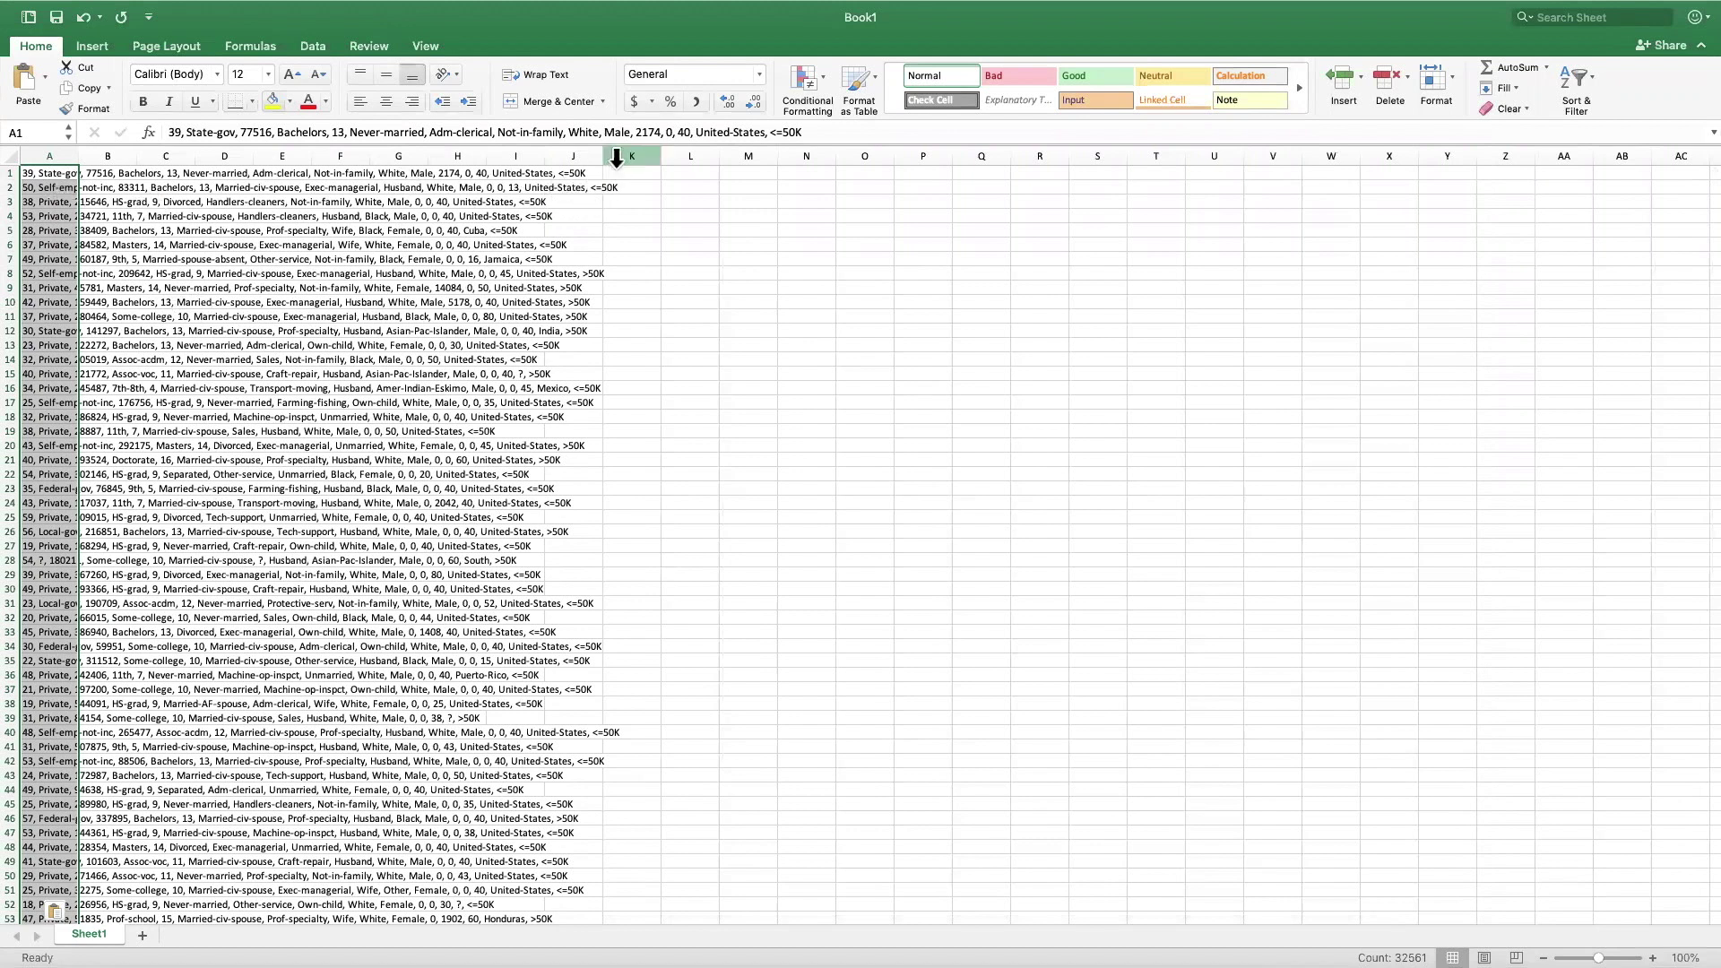
Split column A's records at commas into columns A–O with Text to Columns
left_click(307, 42)
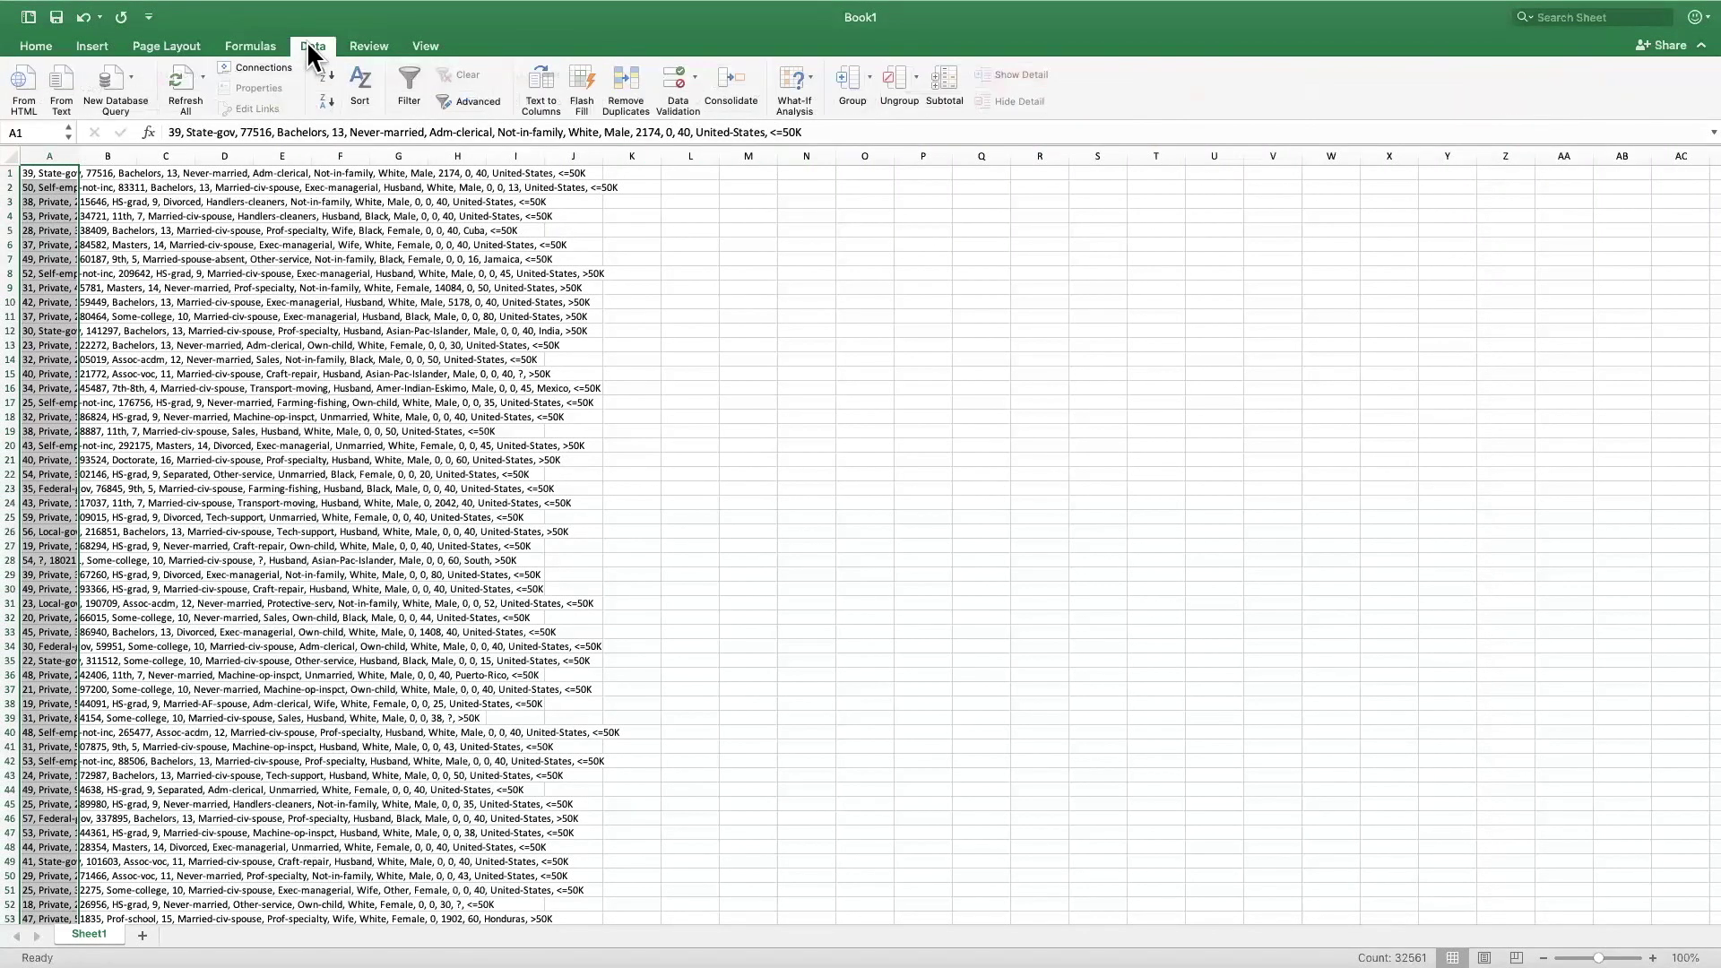
left_click(544, 73)
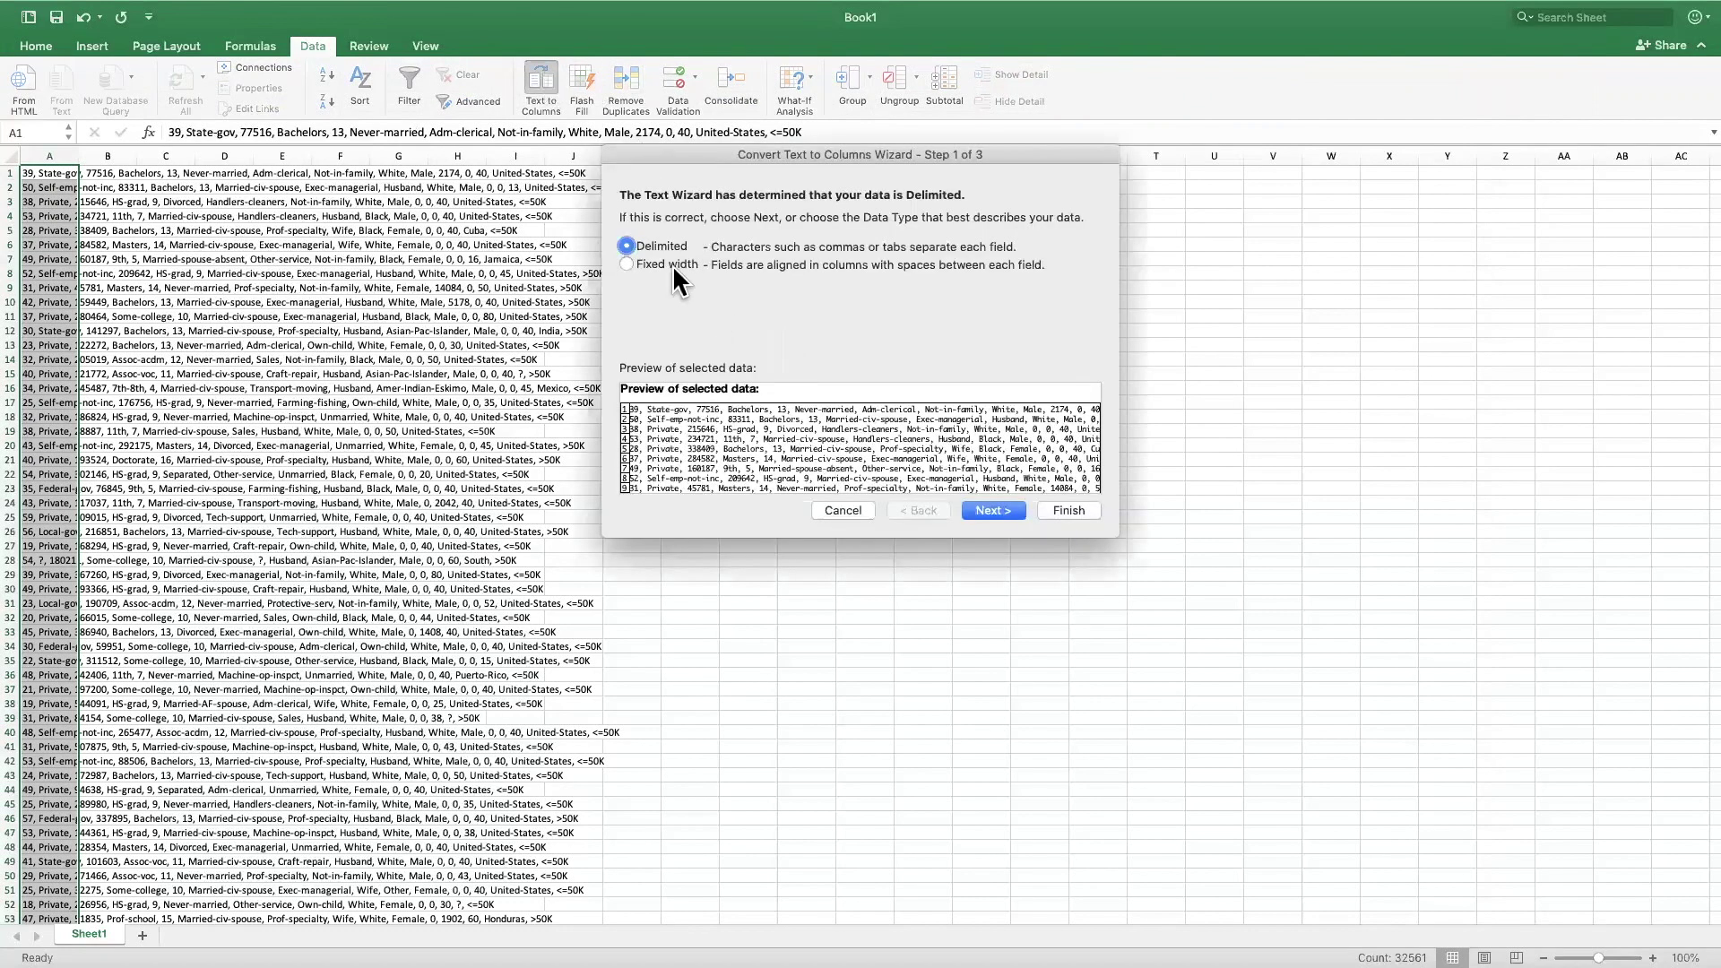
left_click(992, 510)
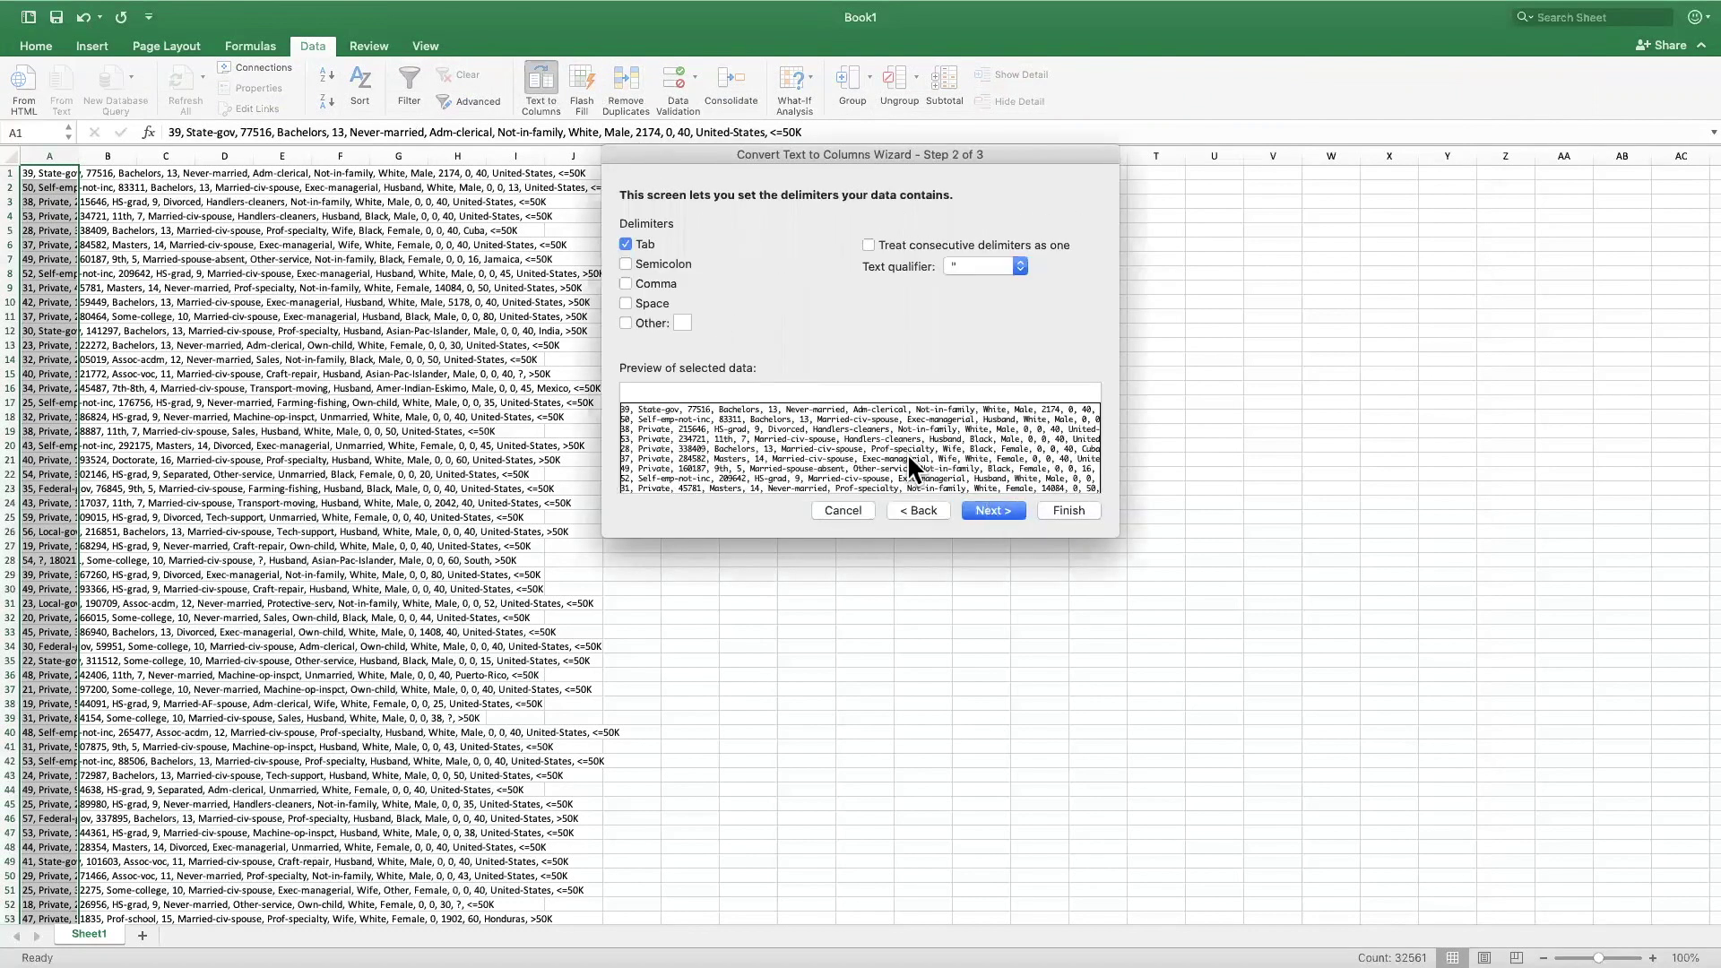
left_click(626, 284)
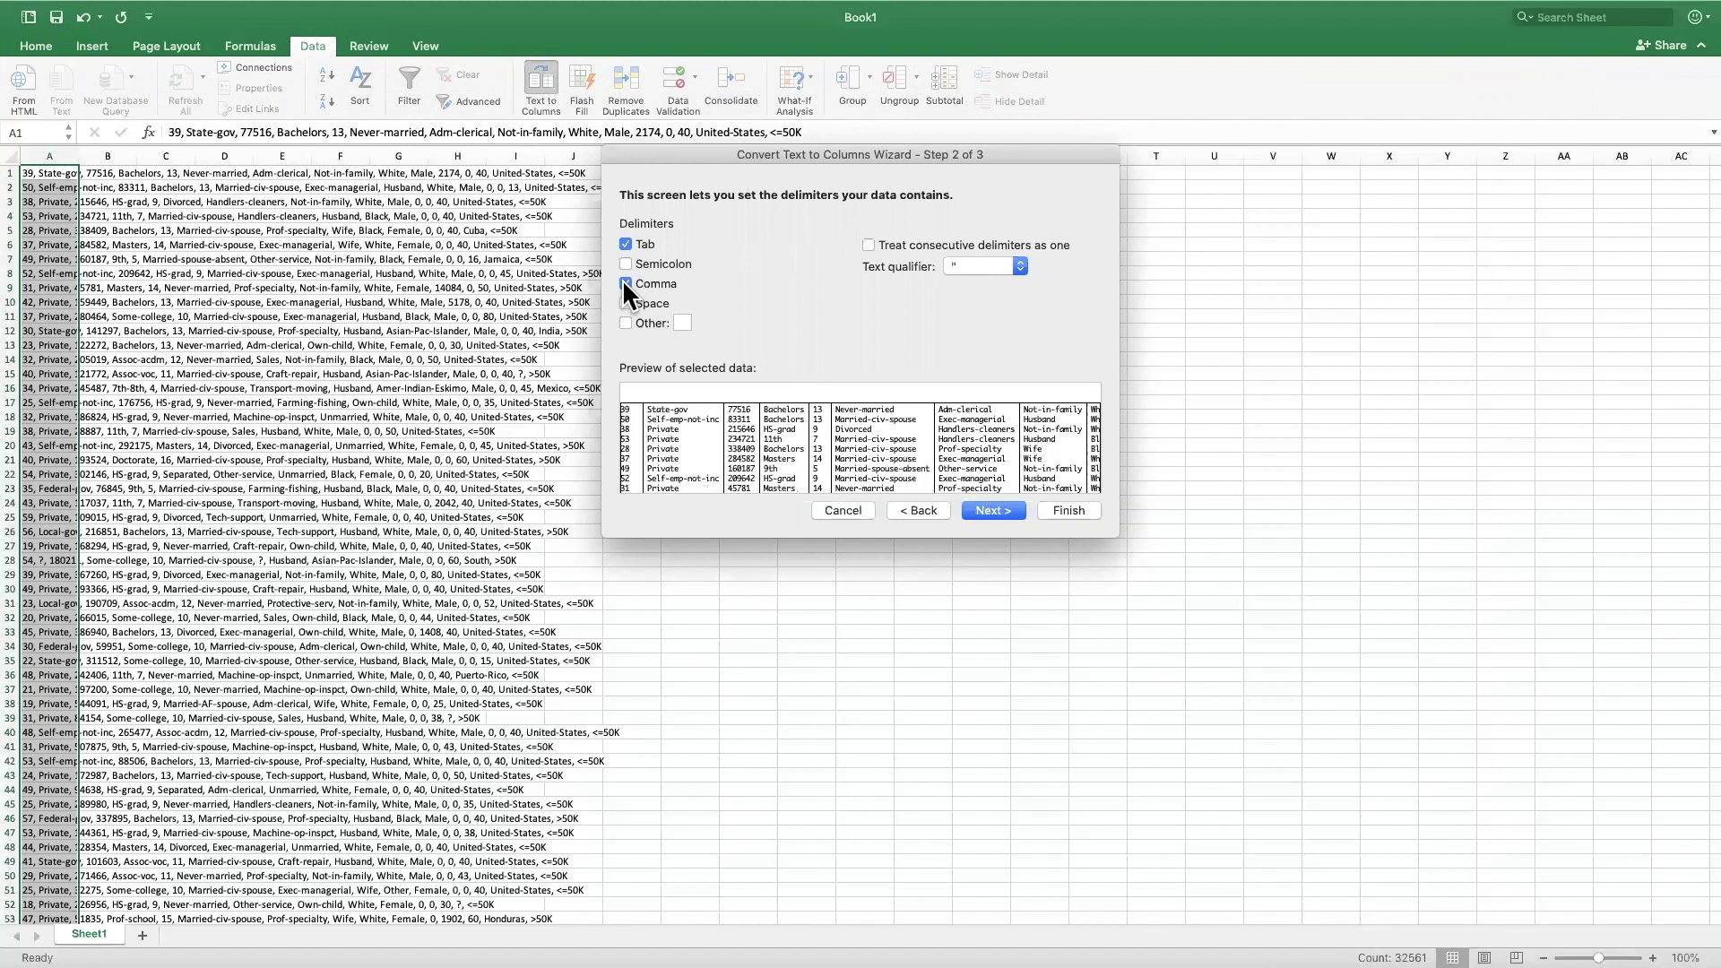
left_click(1066, 510)
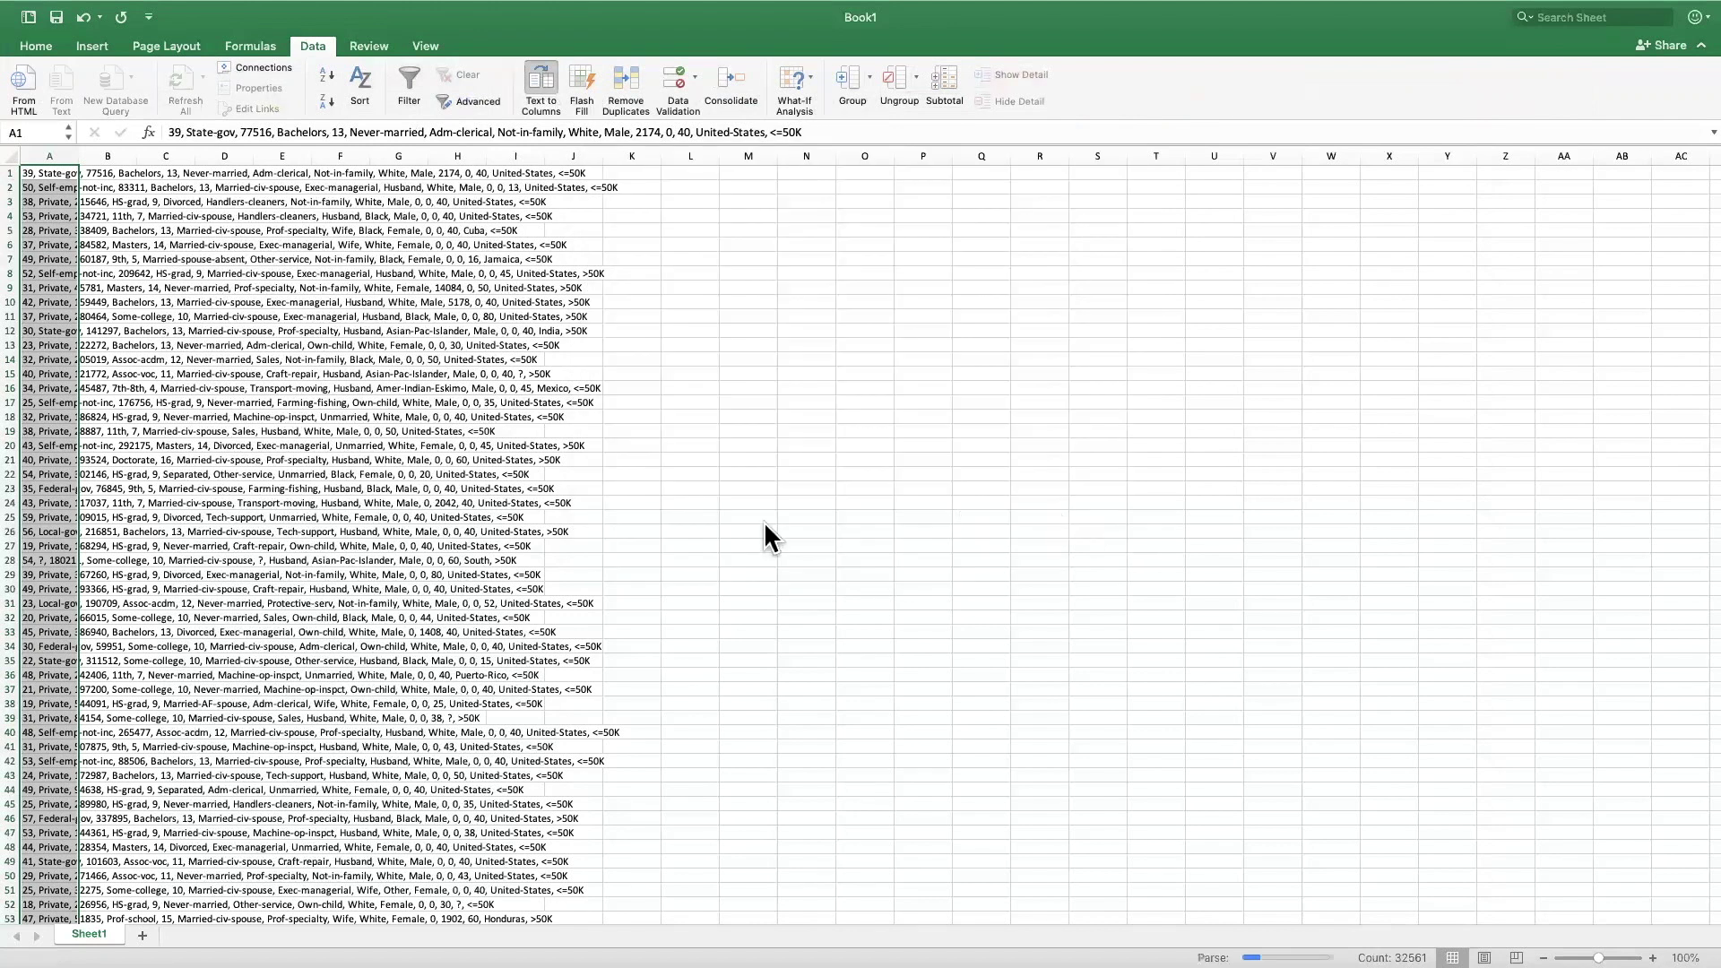
left_click(518, 374)
Scroll through the data and select a run of income labels in column O
scroll(449, 411, "down", 5)
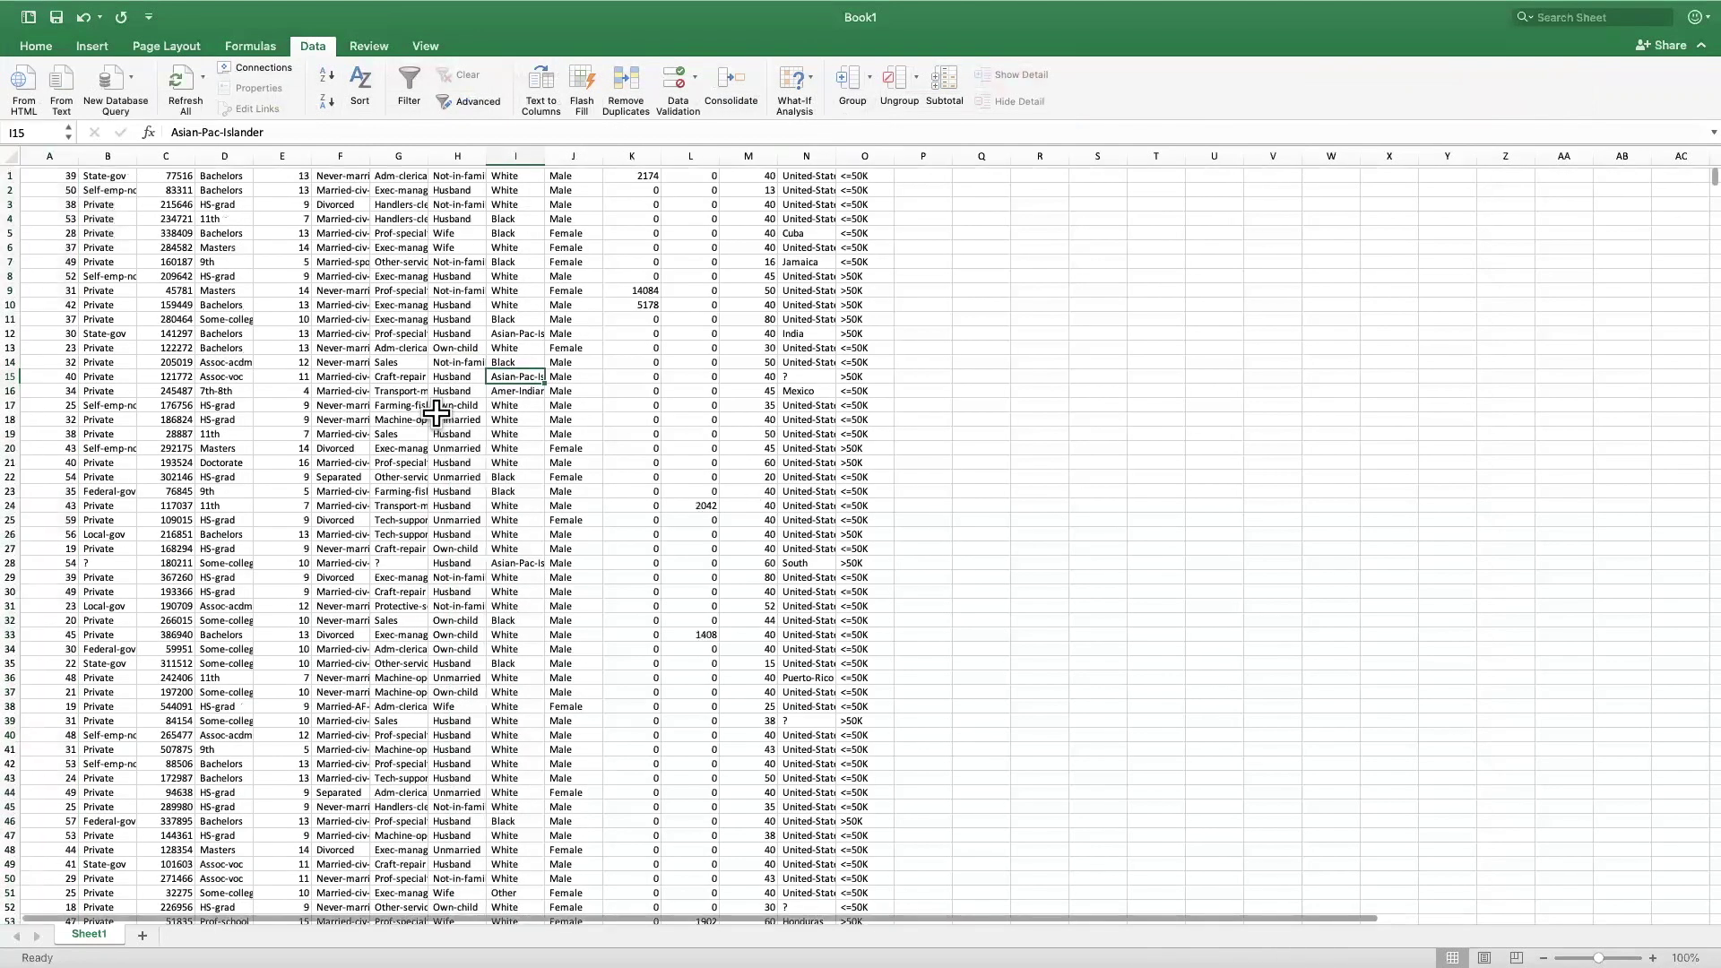
scroll(437, 413, "down", 20)
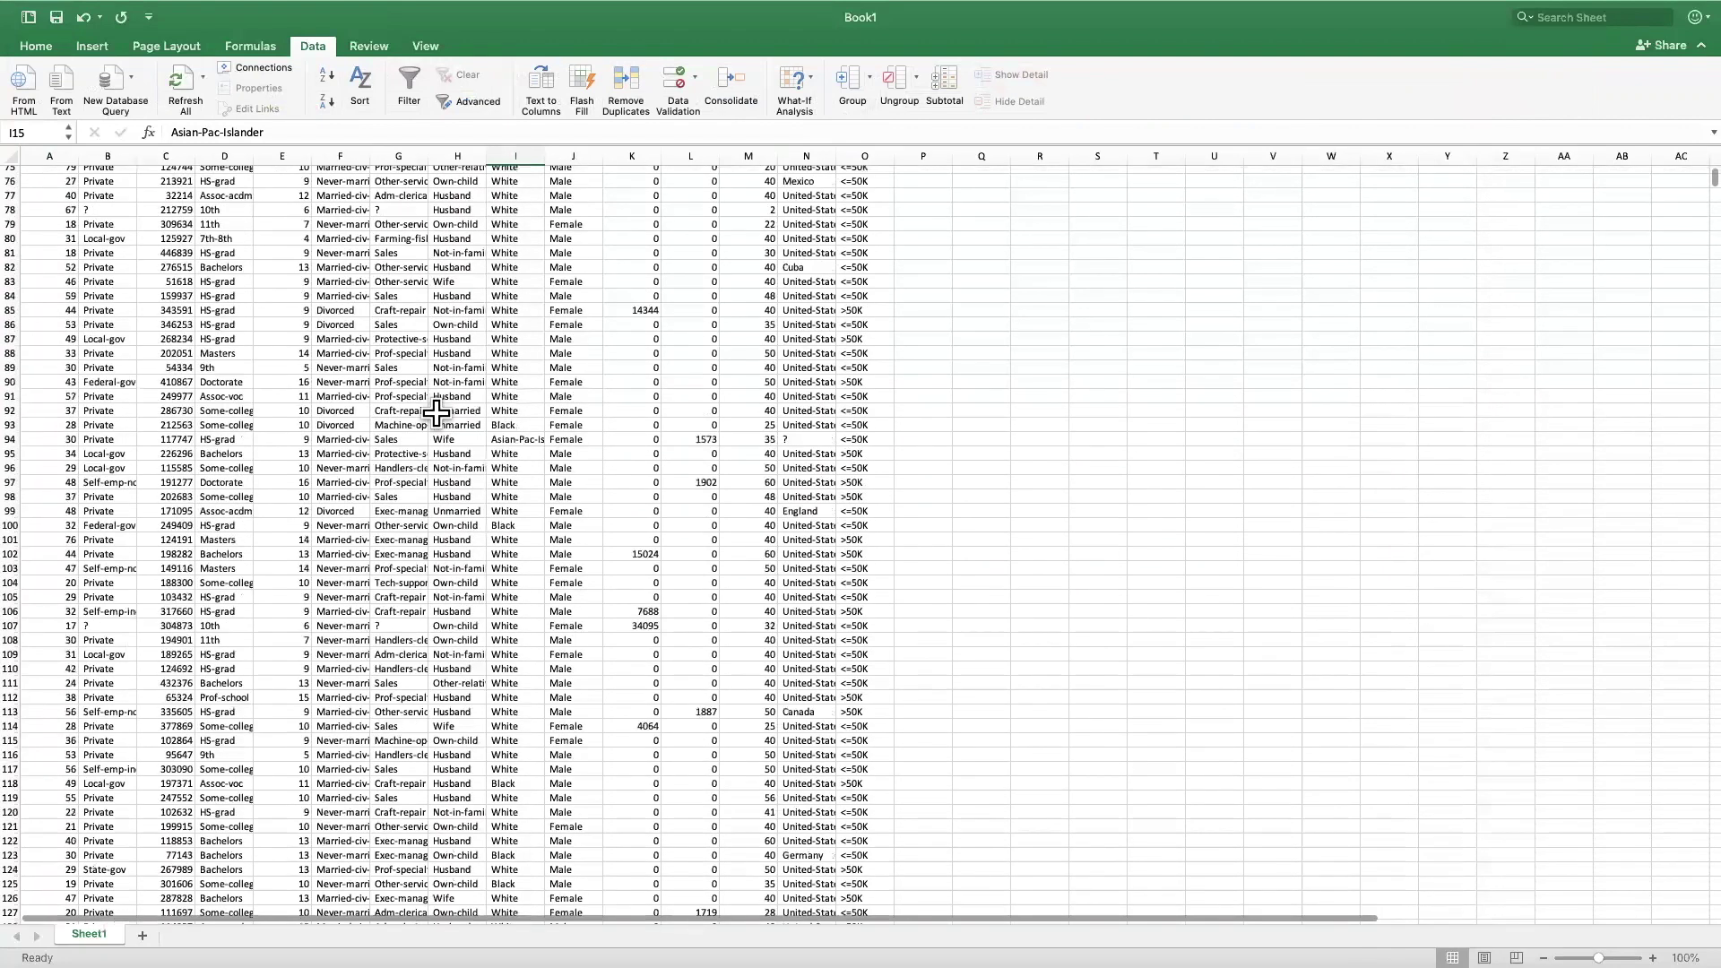
scroll(437, 412, "down", 20)
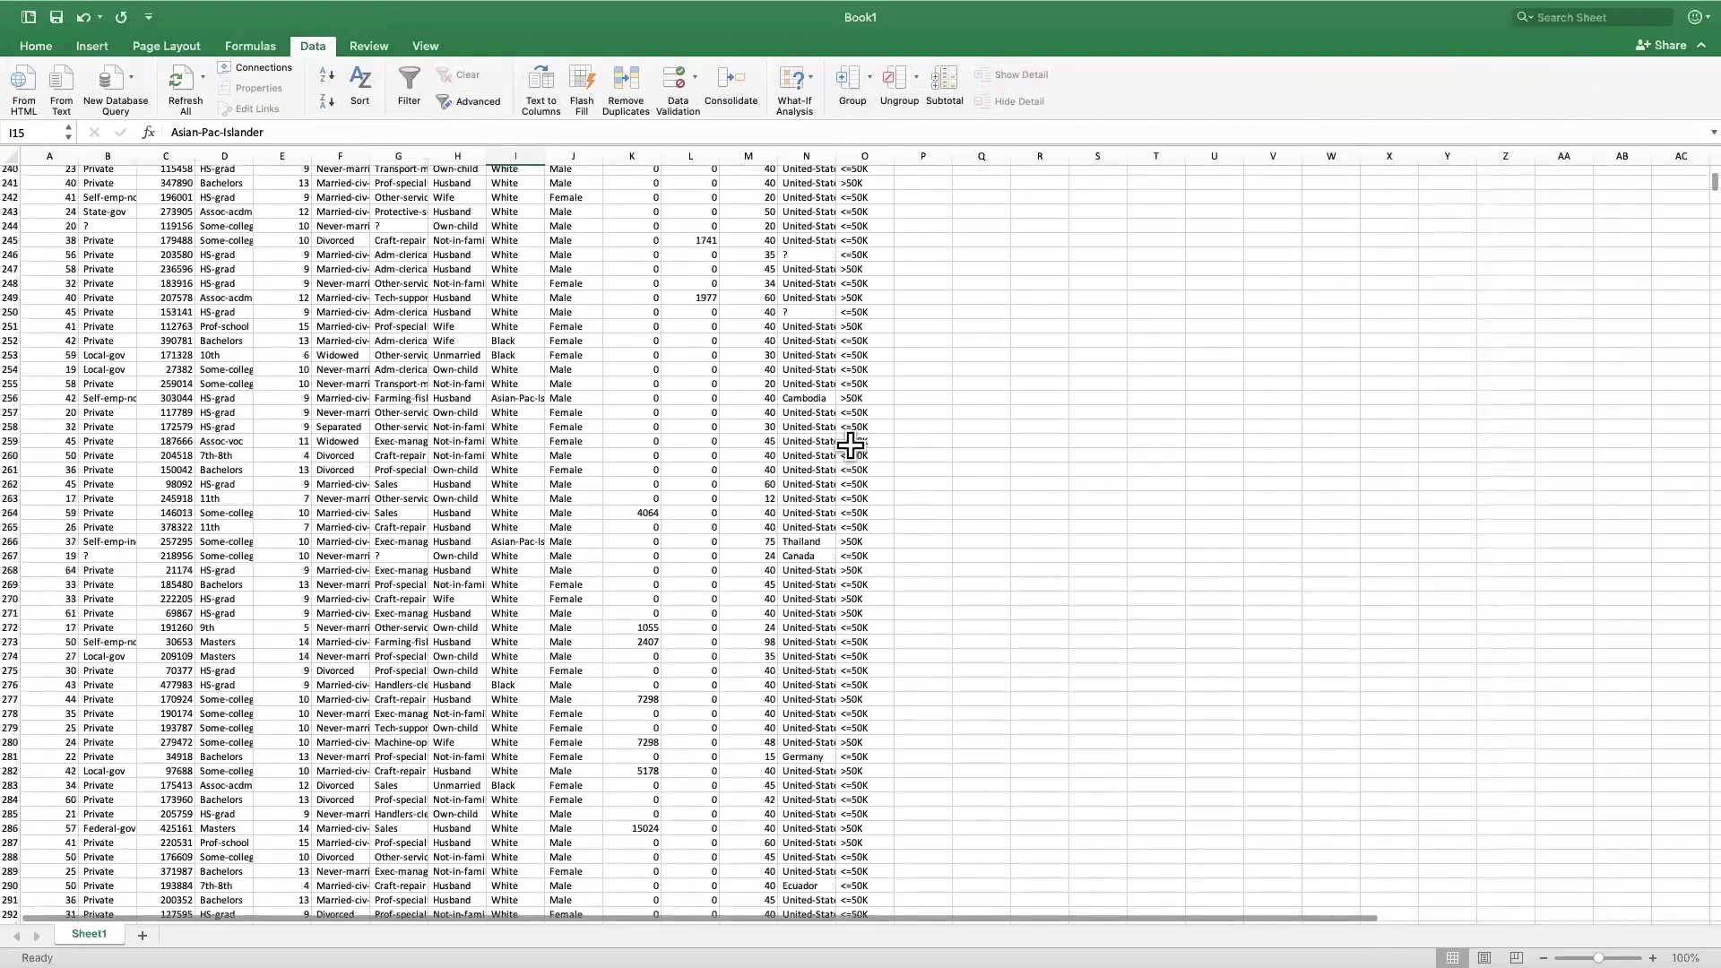
left_click_drag(851, 427, 849, 784)
scroll(748, 638, "down", 20)
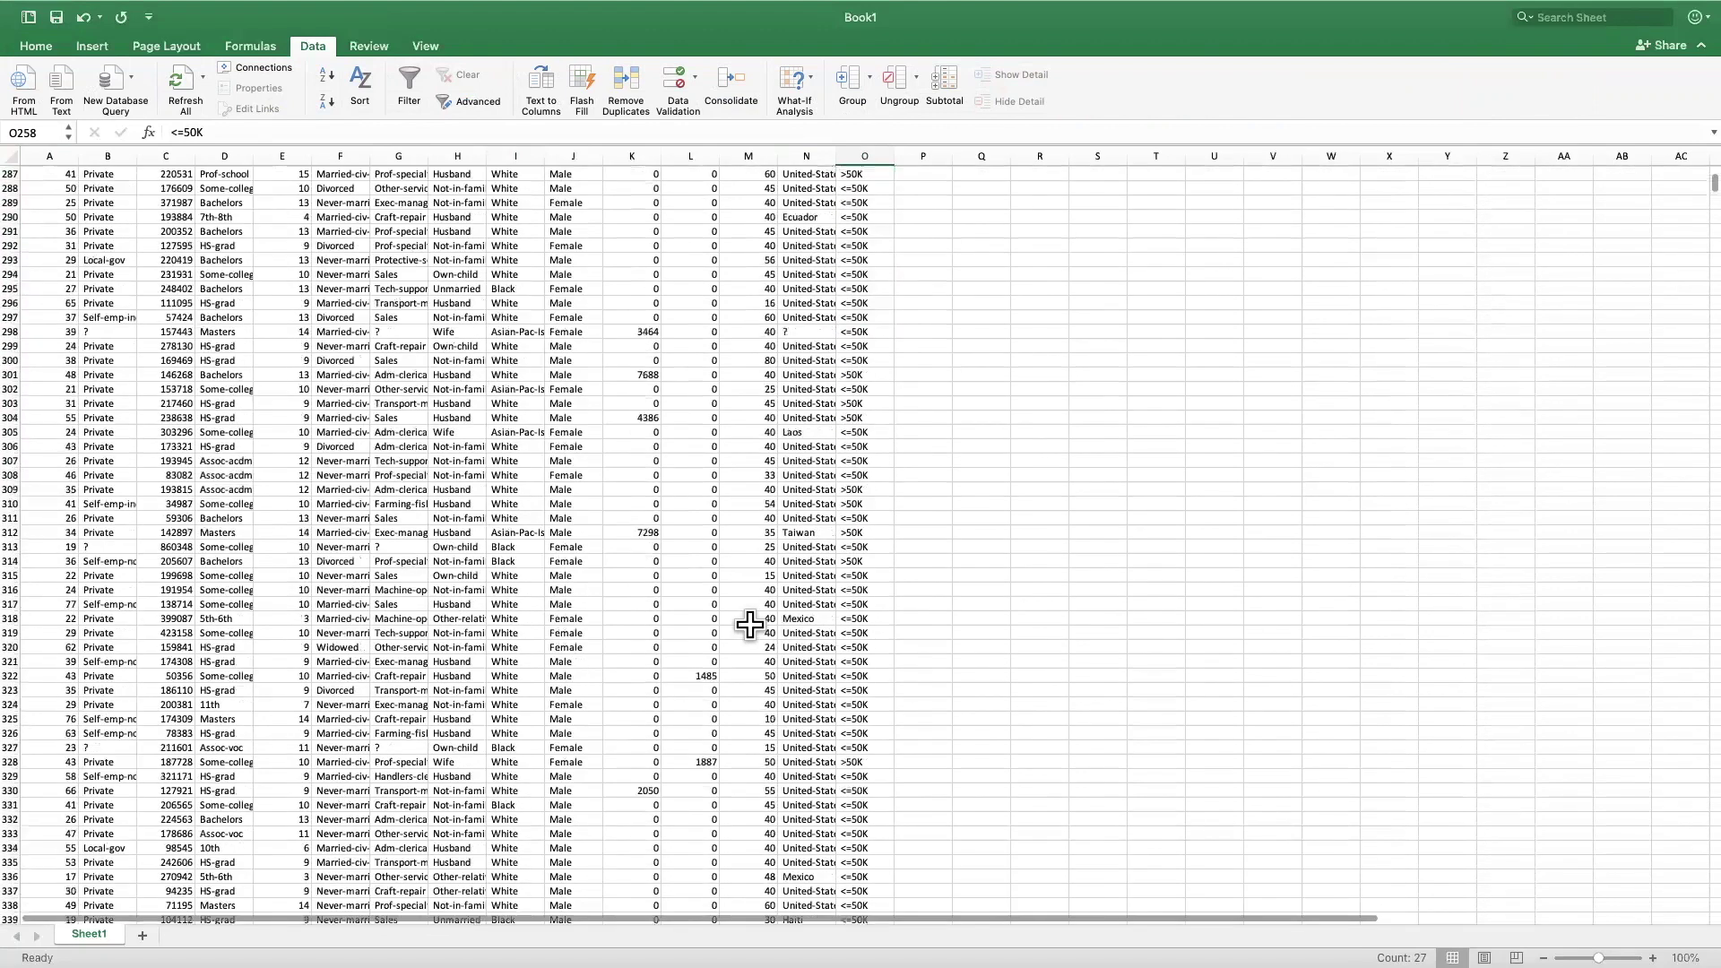
scroll(744, 598, "up", 20)
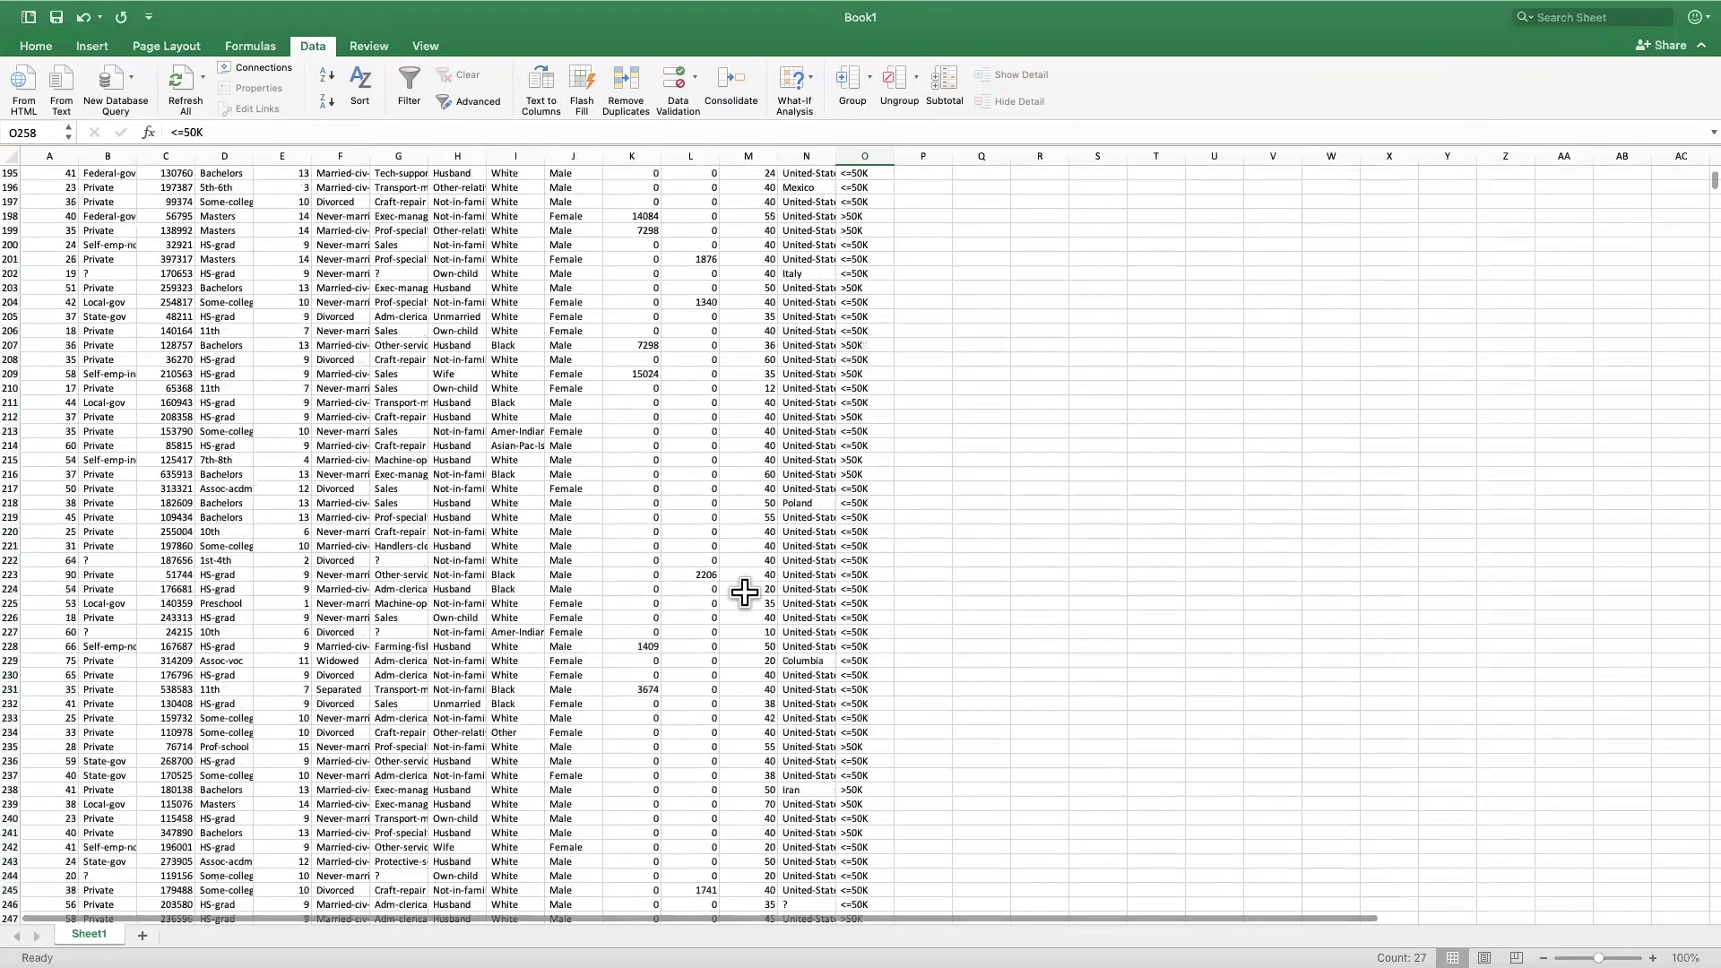
scroll(744, 592, "up", 6)
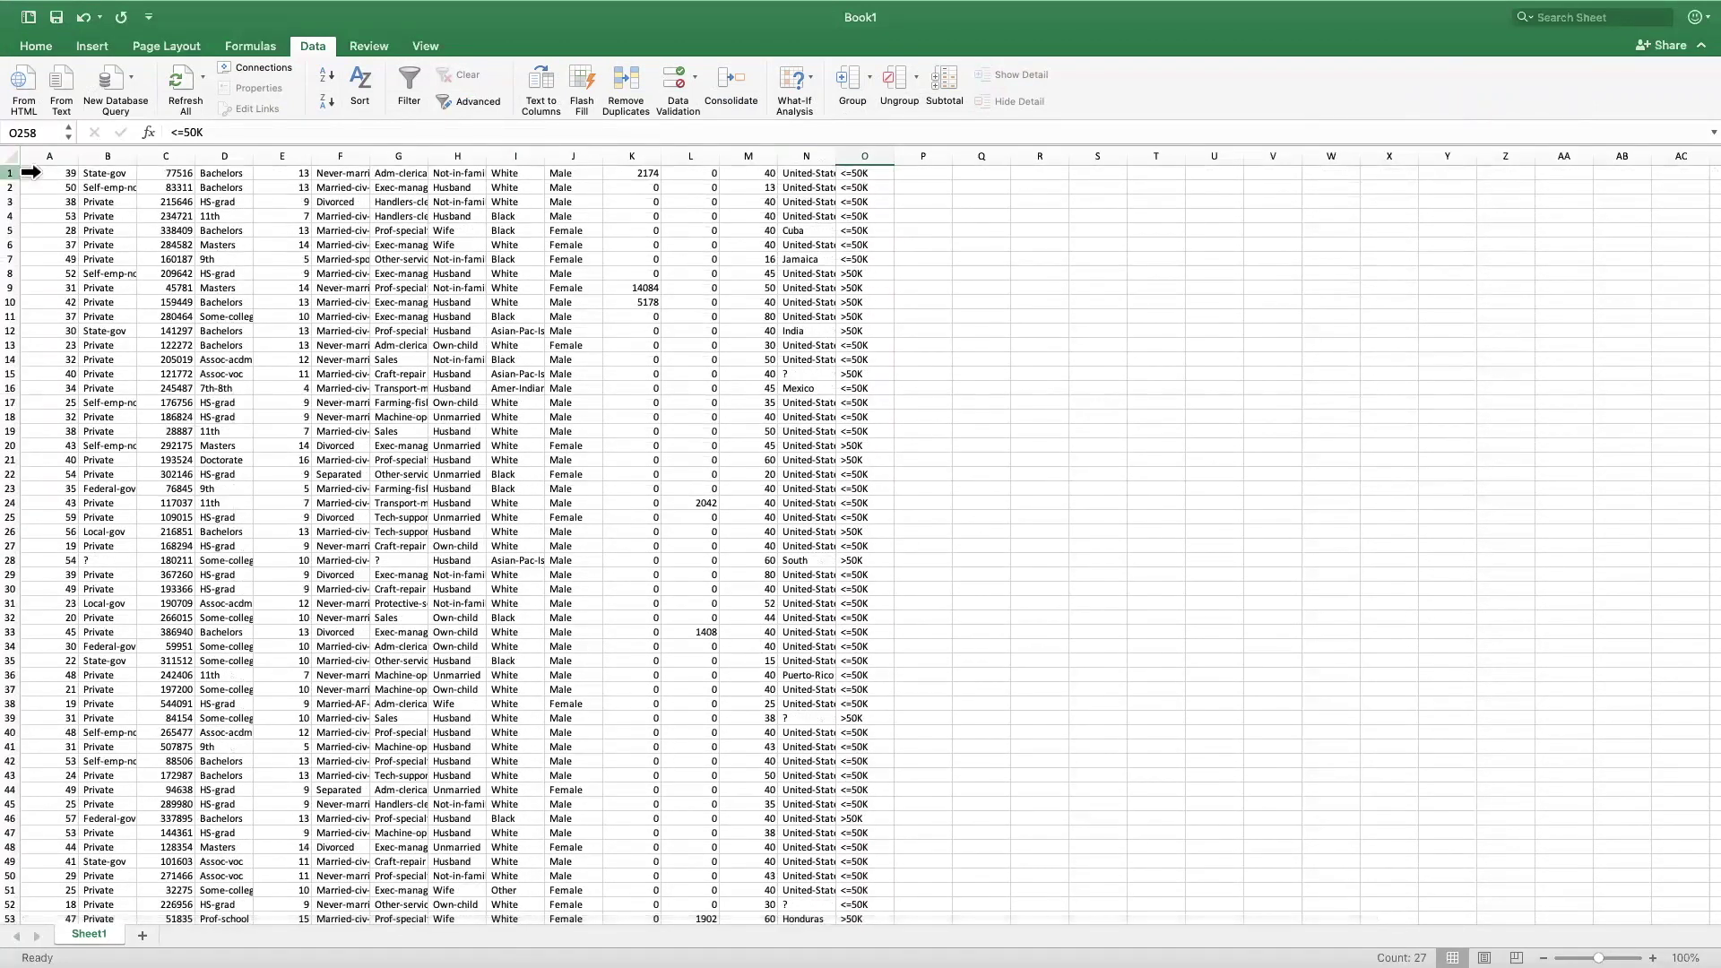
Insert an empty row 1 above the data, then select adult.names' age-to-Output lines
right_click(8, 173)
left_click(29, 259)
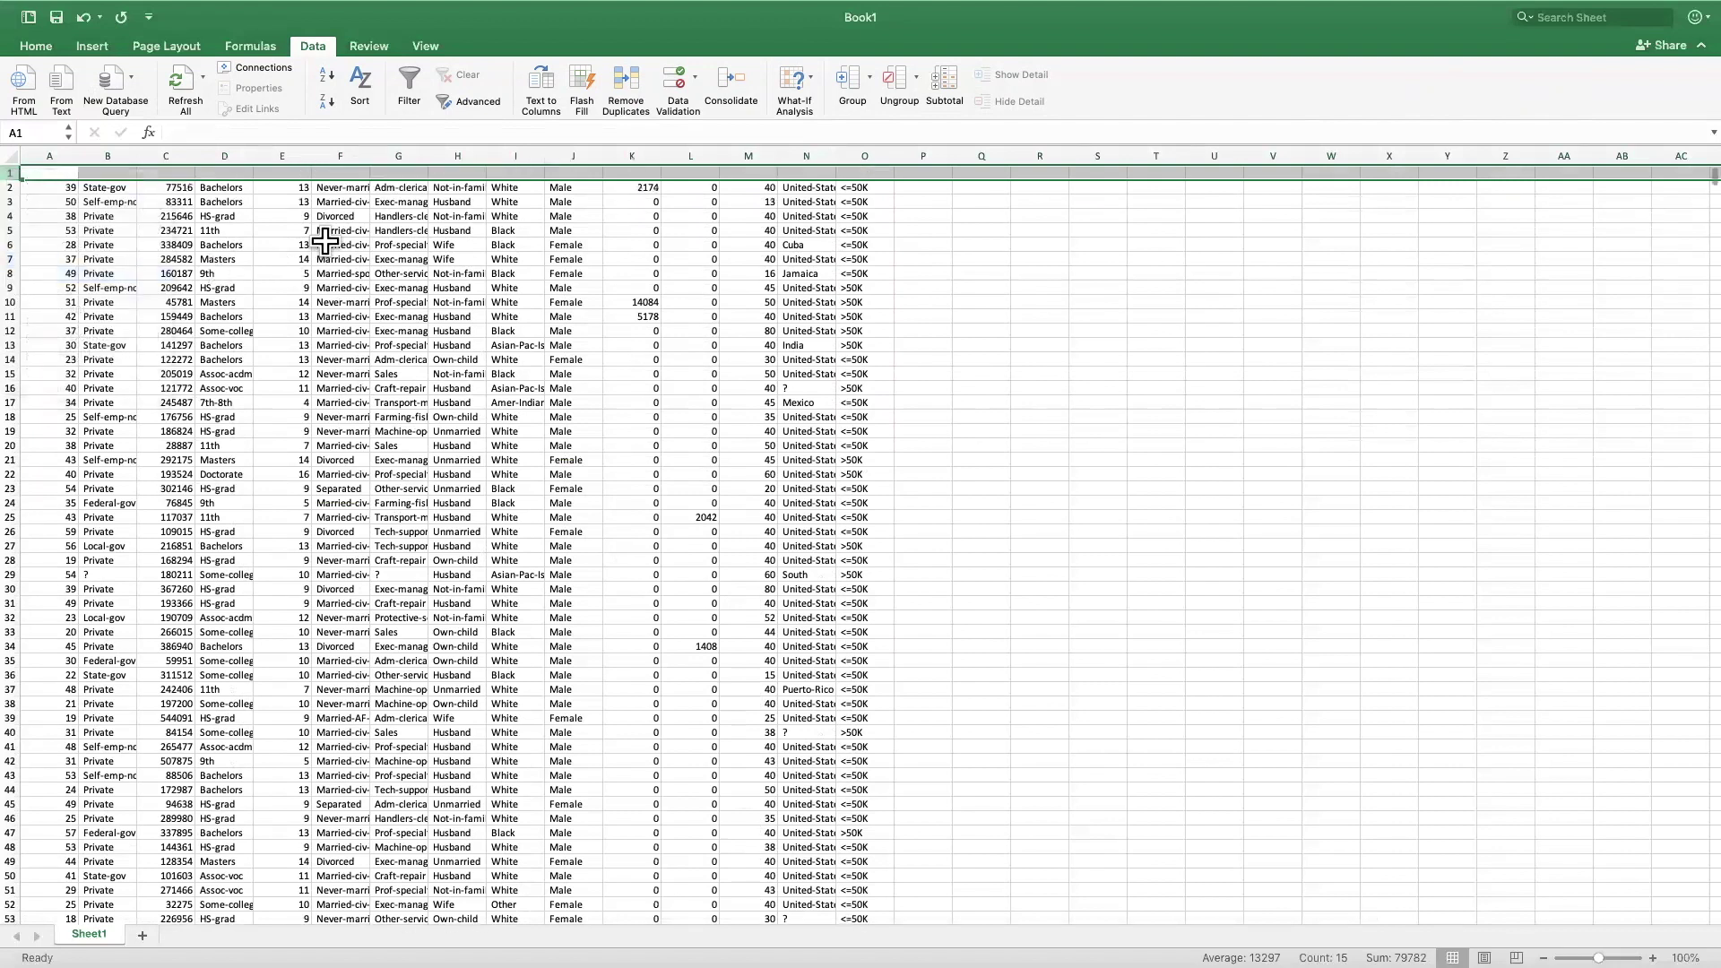
left_click_drag(61, 170, 866, 172)
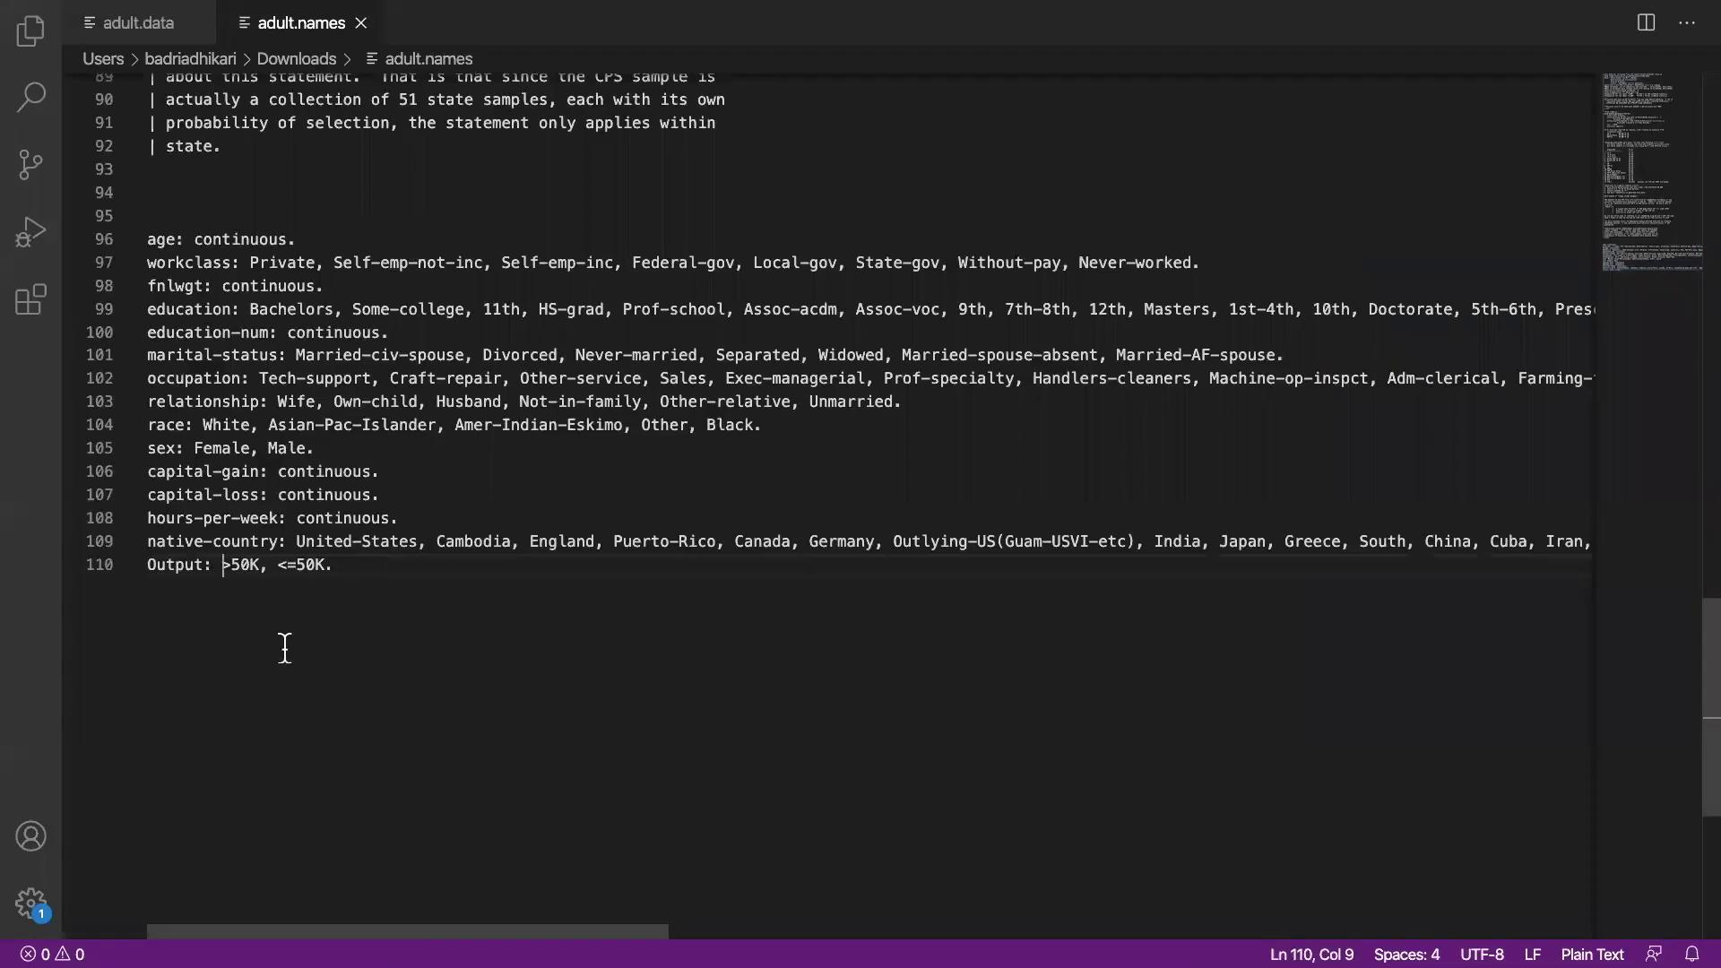
left_click(380, 577)
left_click_drag(373, 574, 146, 244)
key("super+c")
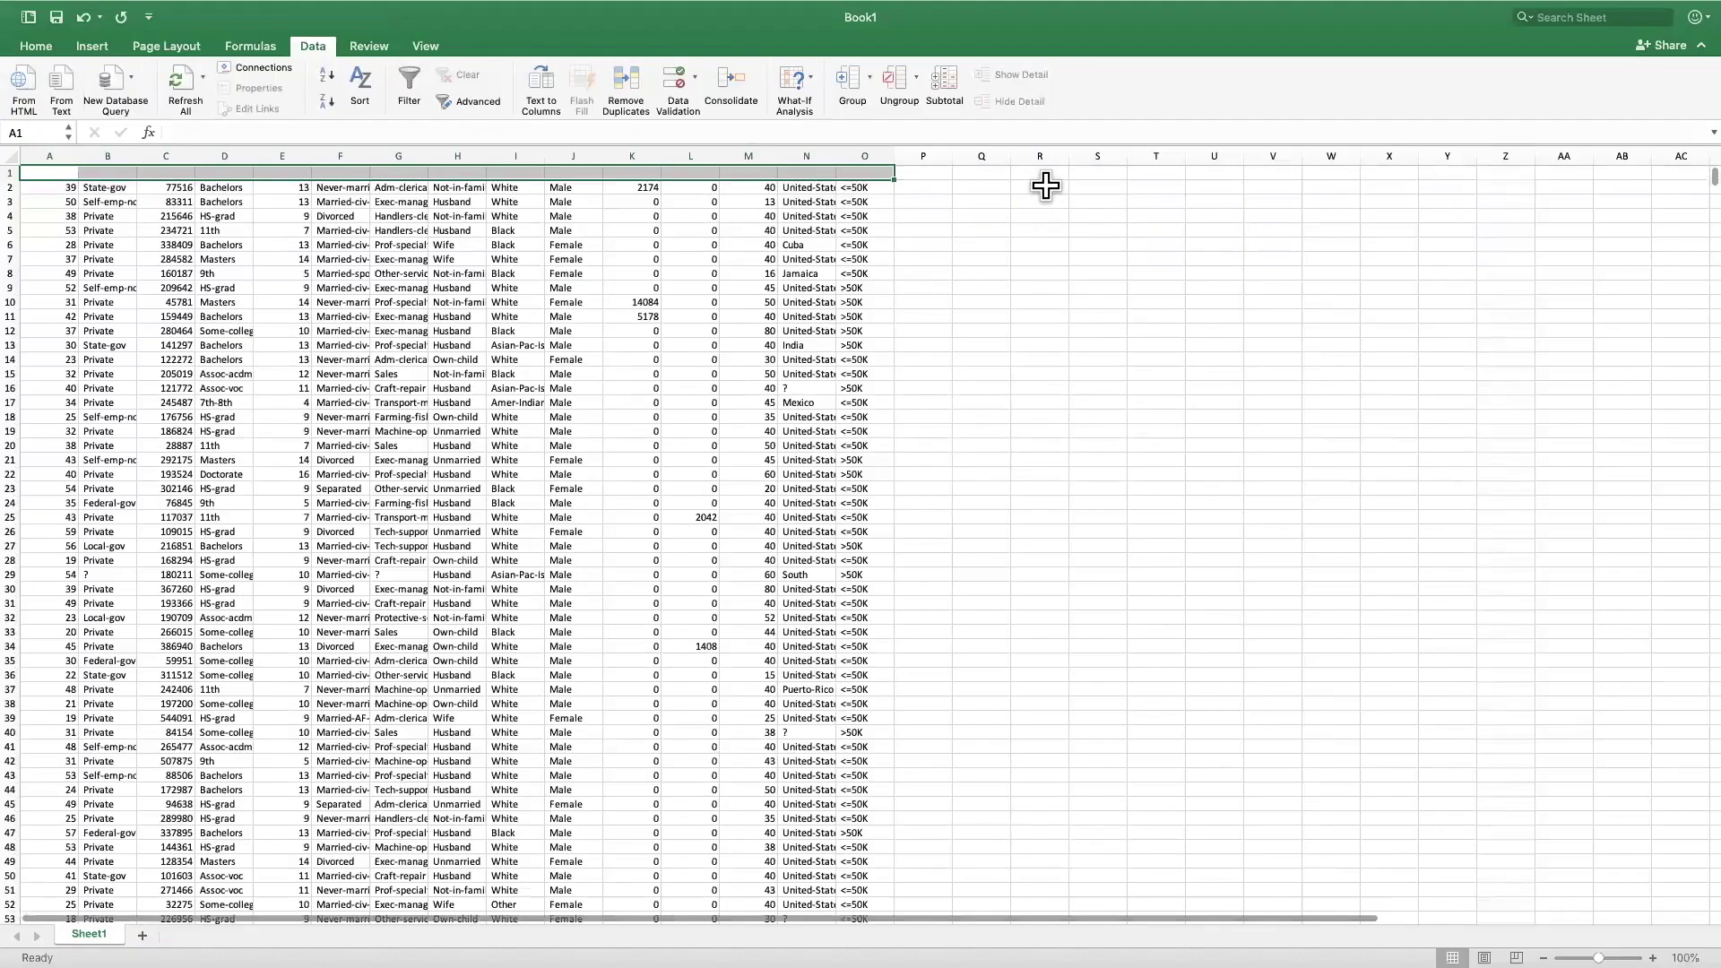
Paste the adult.names attribute lines into the sheet starting at cell R2
left_click(1040, 187)
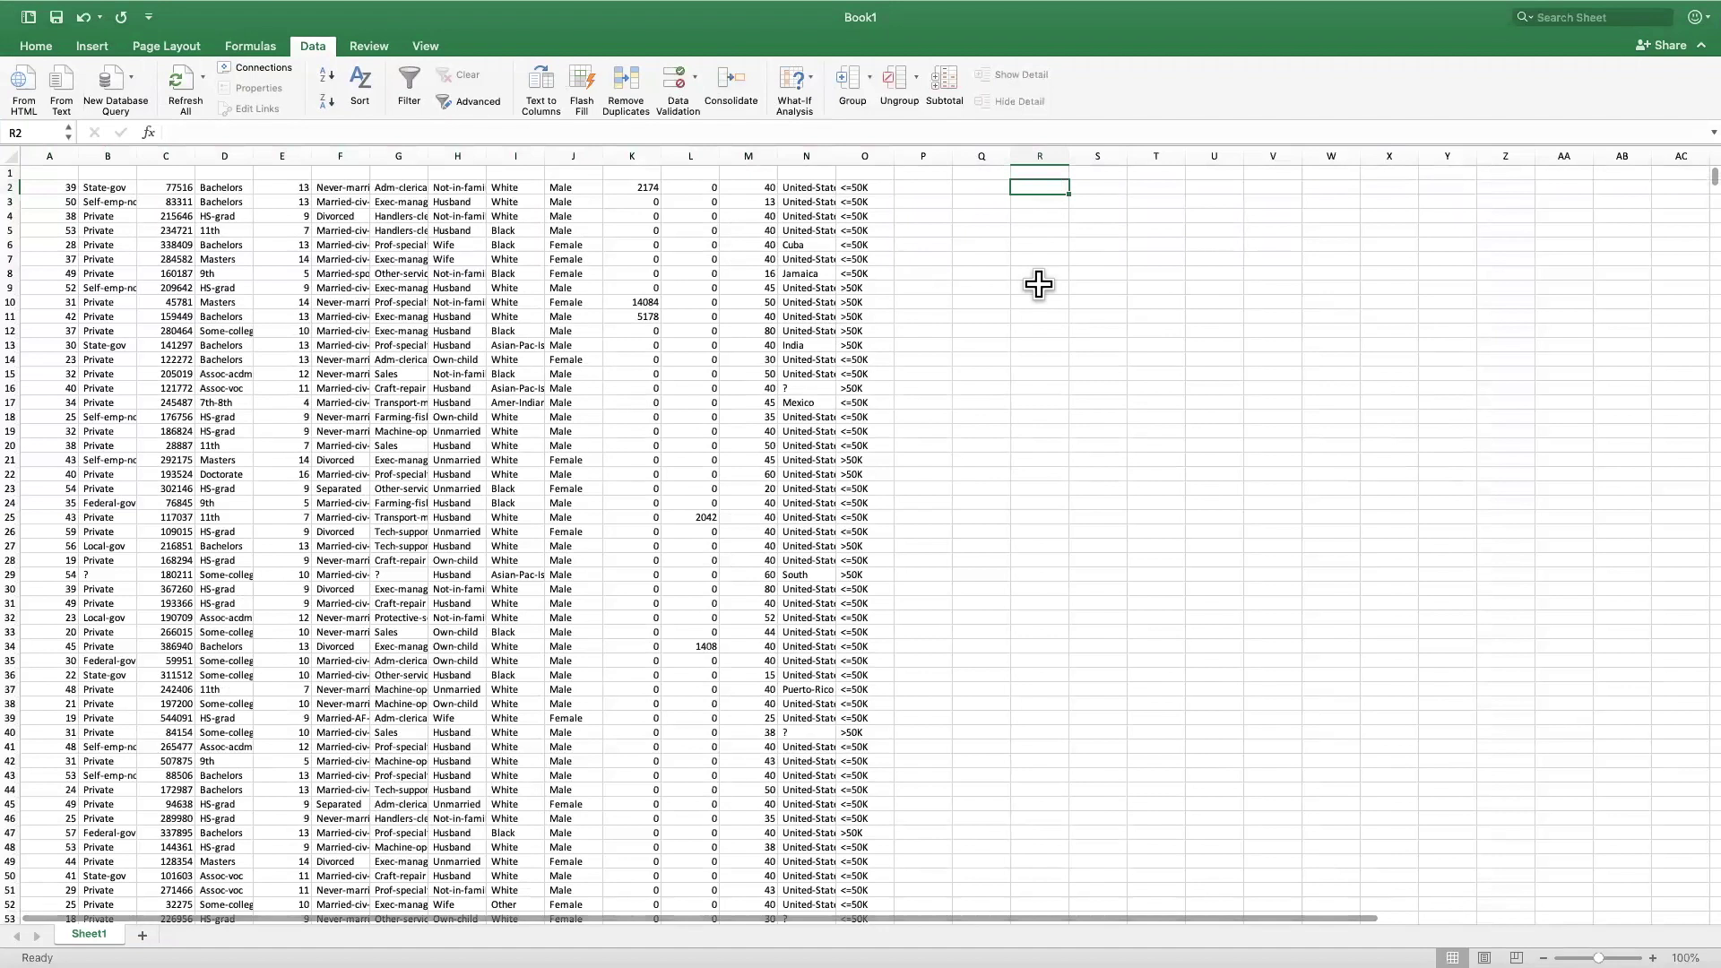
key("super+v")
left_click(1112, 471)
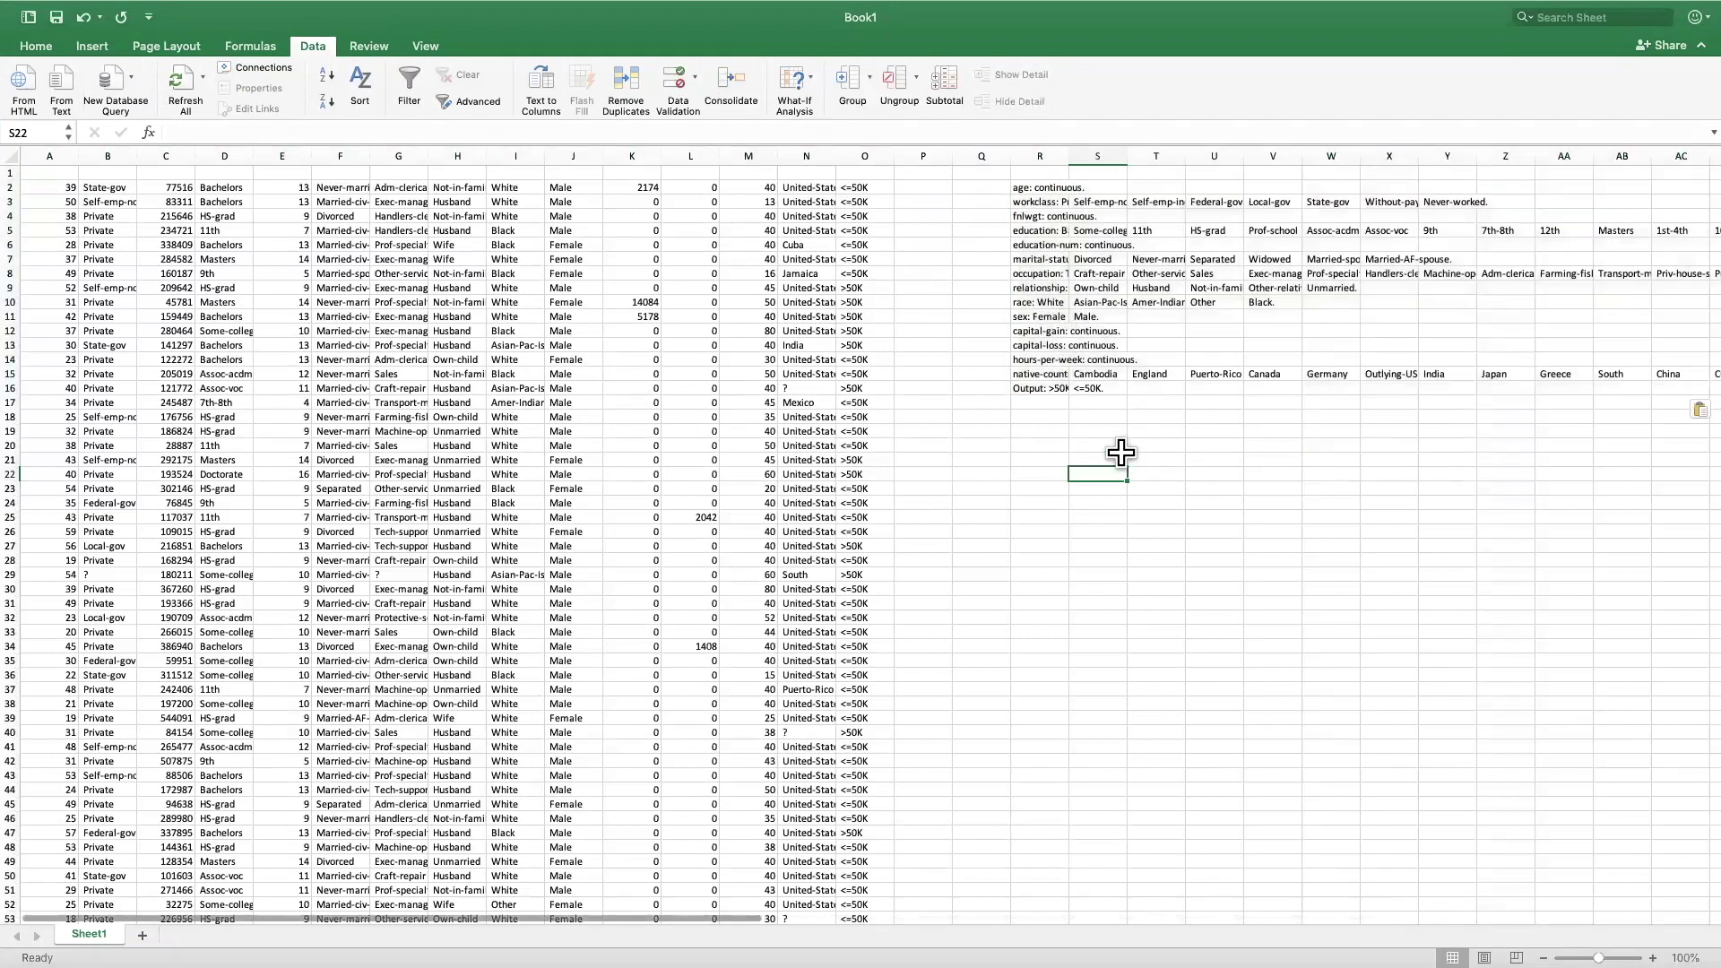
left_click(1035, 201)
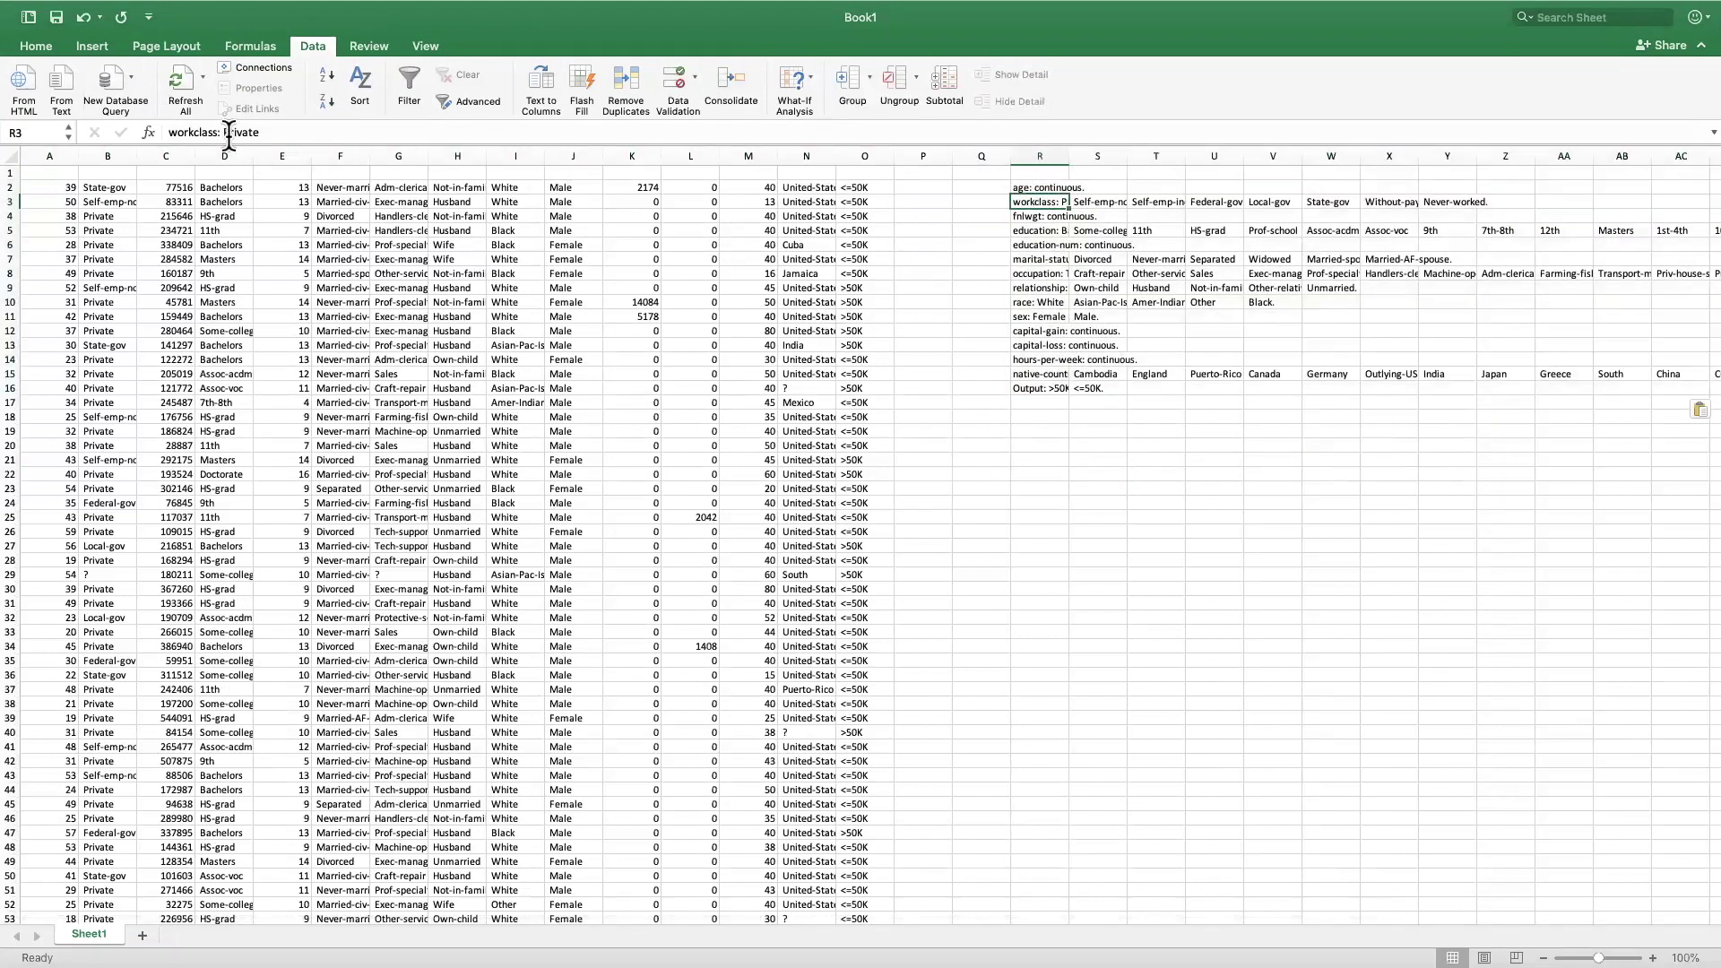
double_click(997, 531)
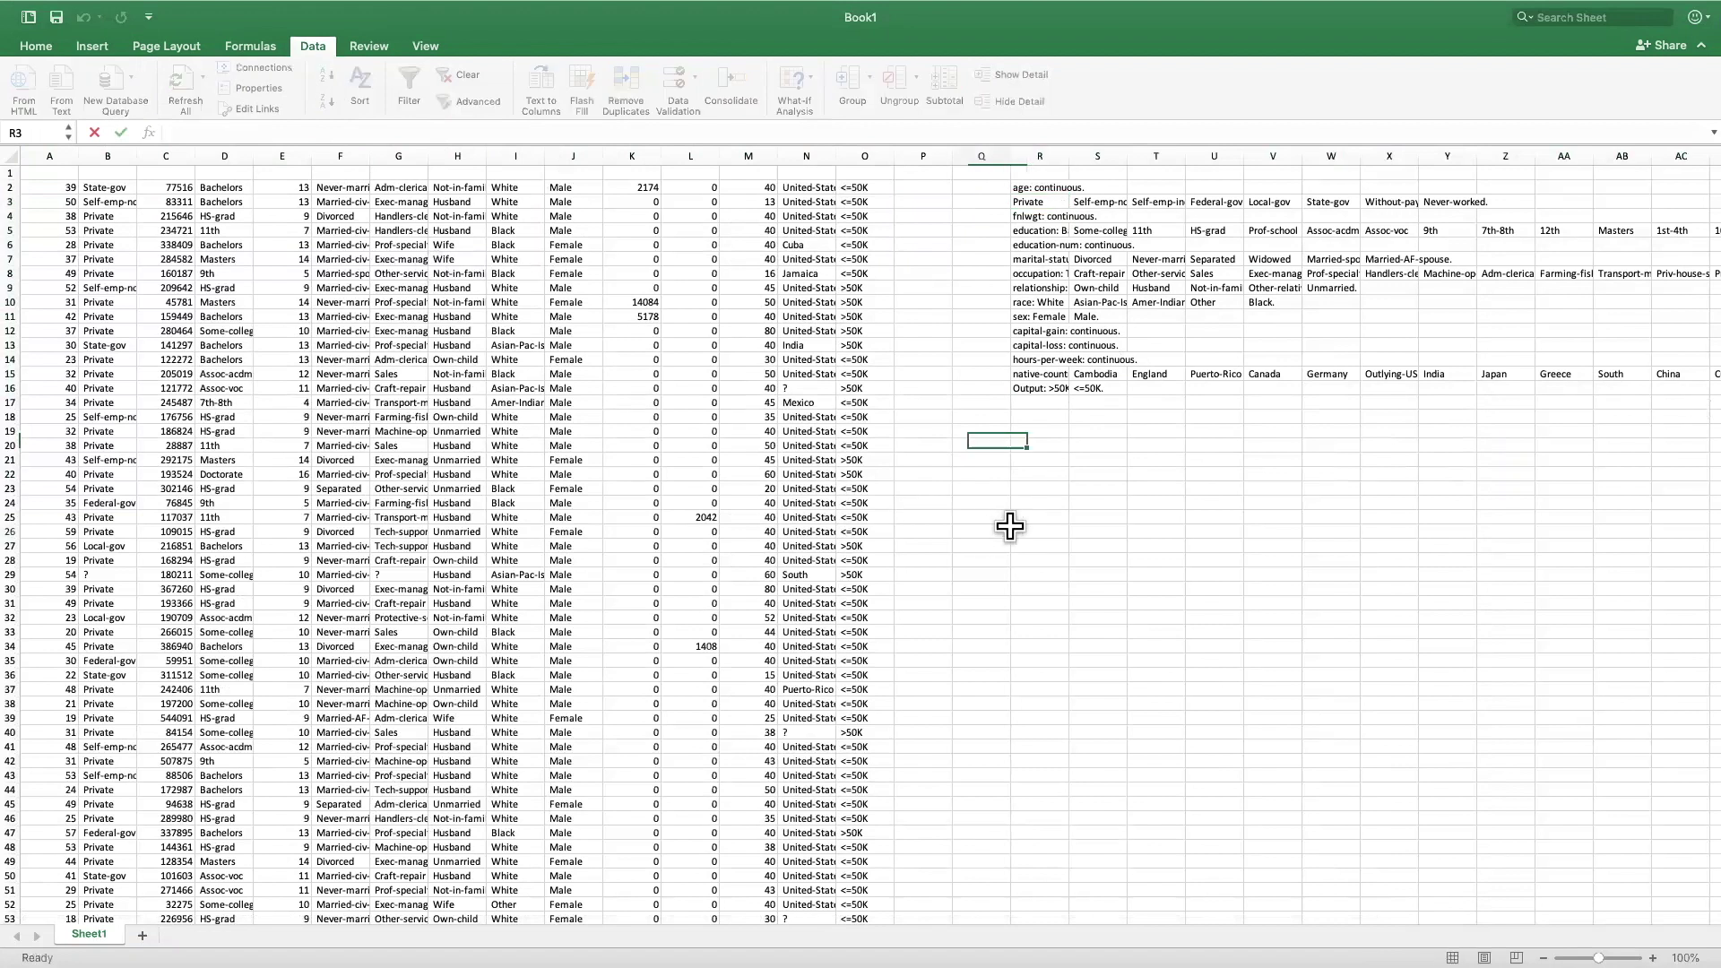
Split column R at ':' with Text to Columns, replacing the existing cells
left_click(1049, 156)
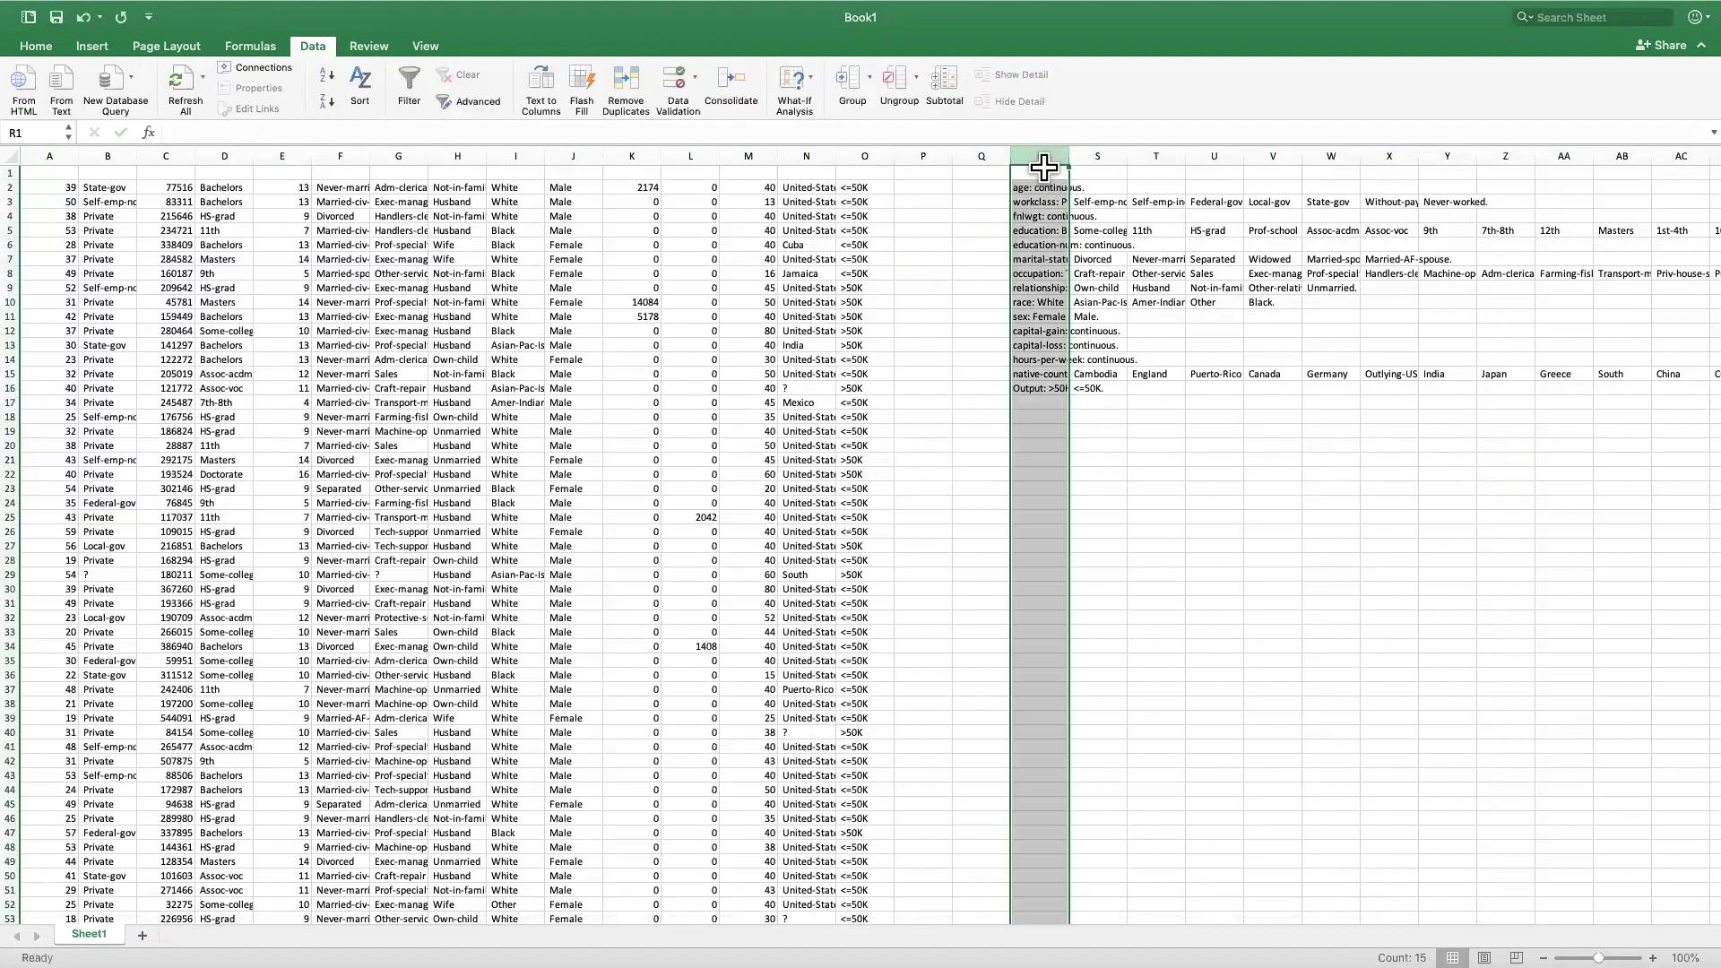
left_click(545, 76)
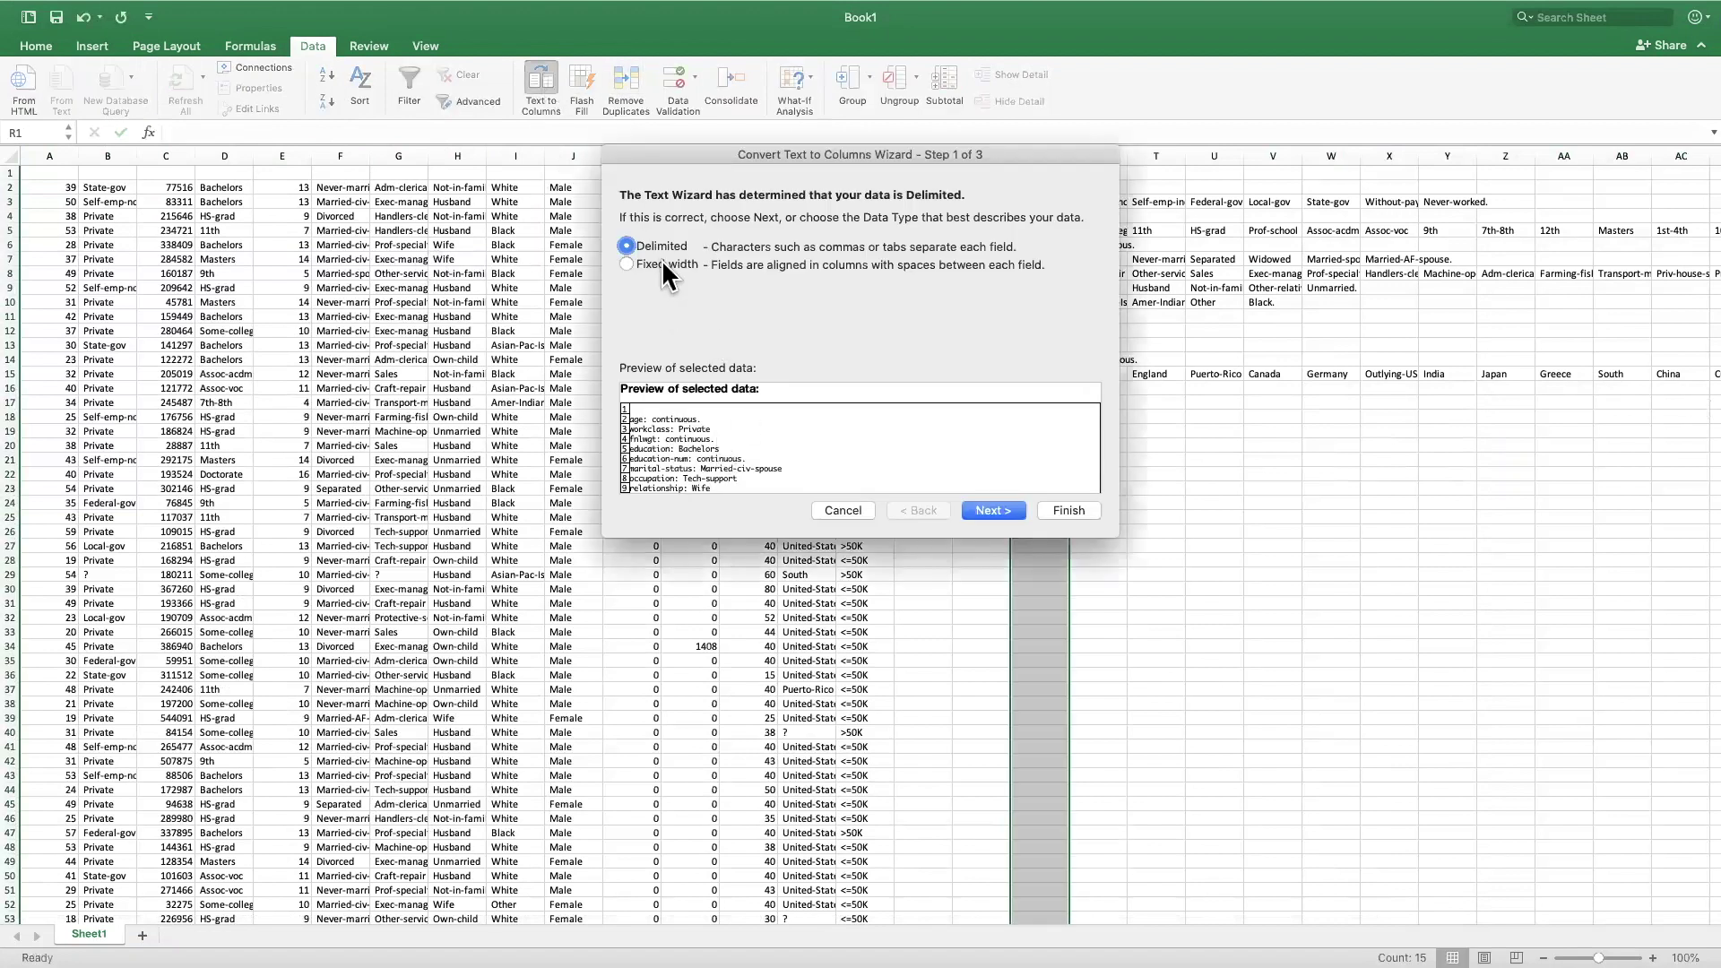
left_click(991, 509)
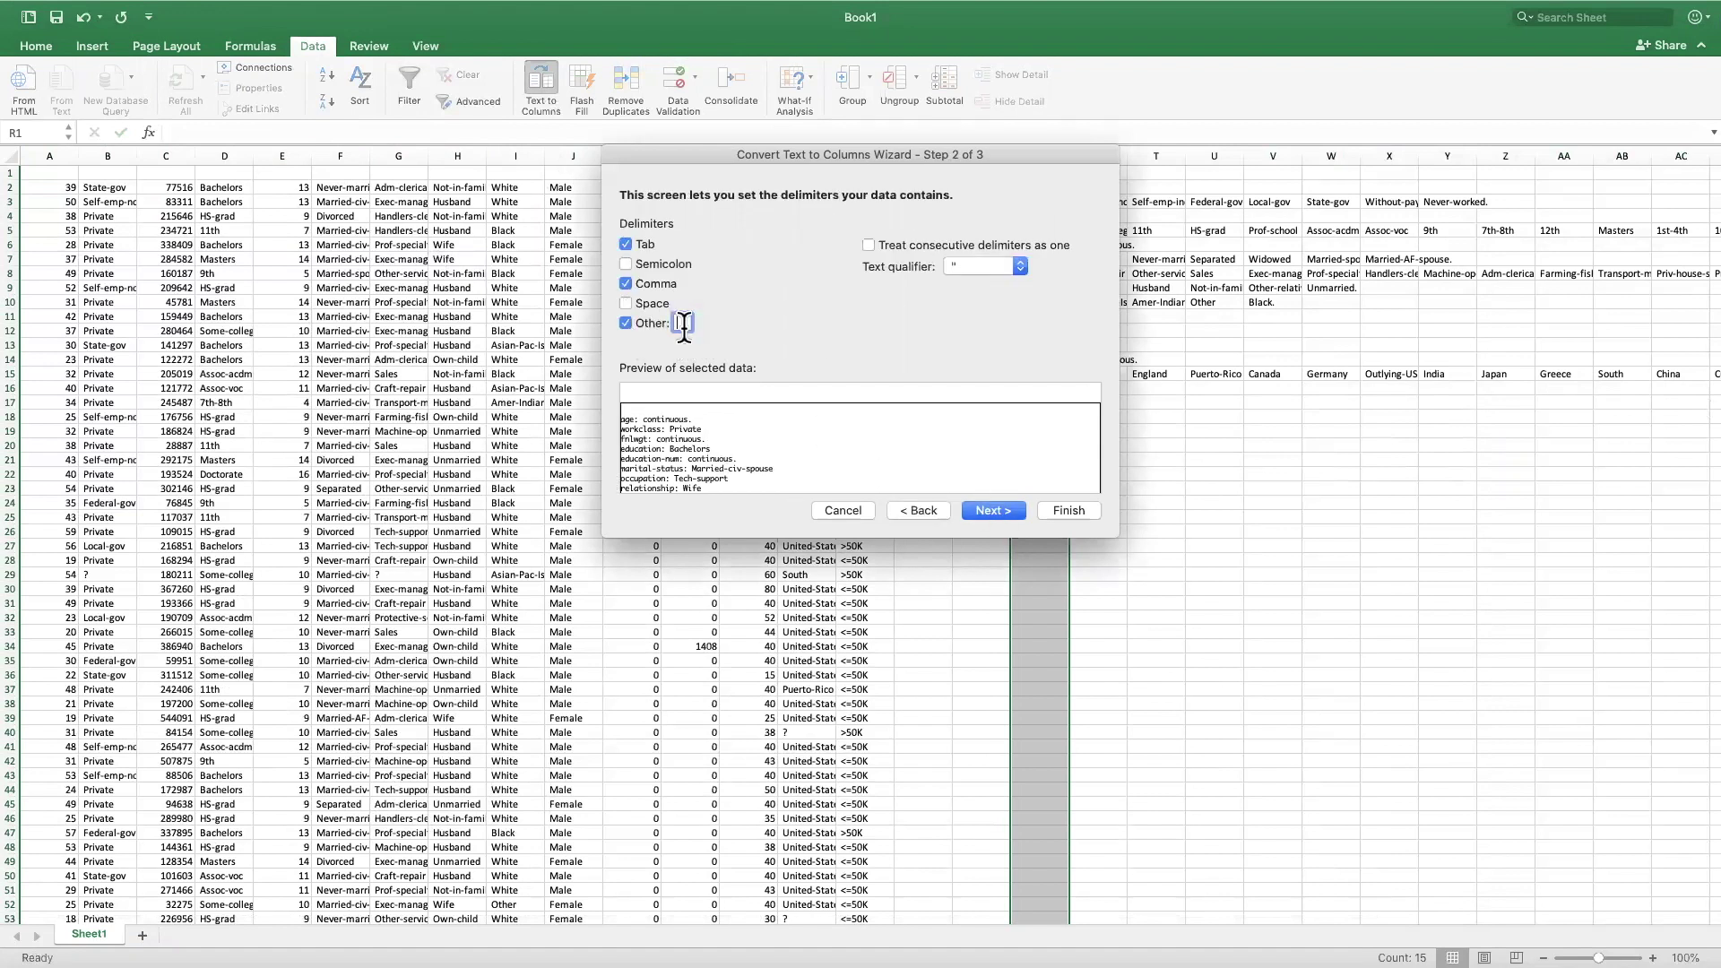
type(":")
left_click(1067, 511)
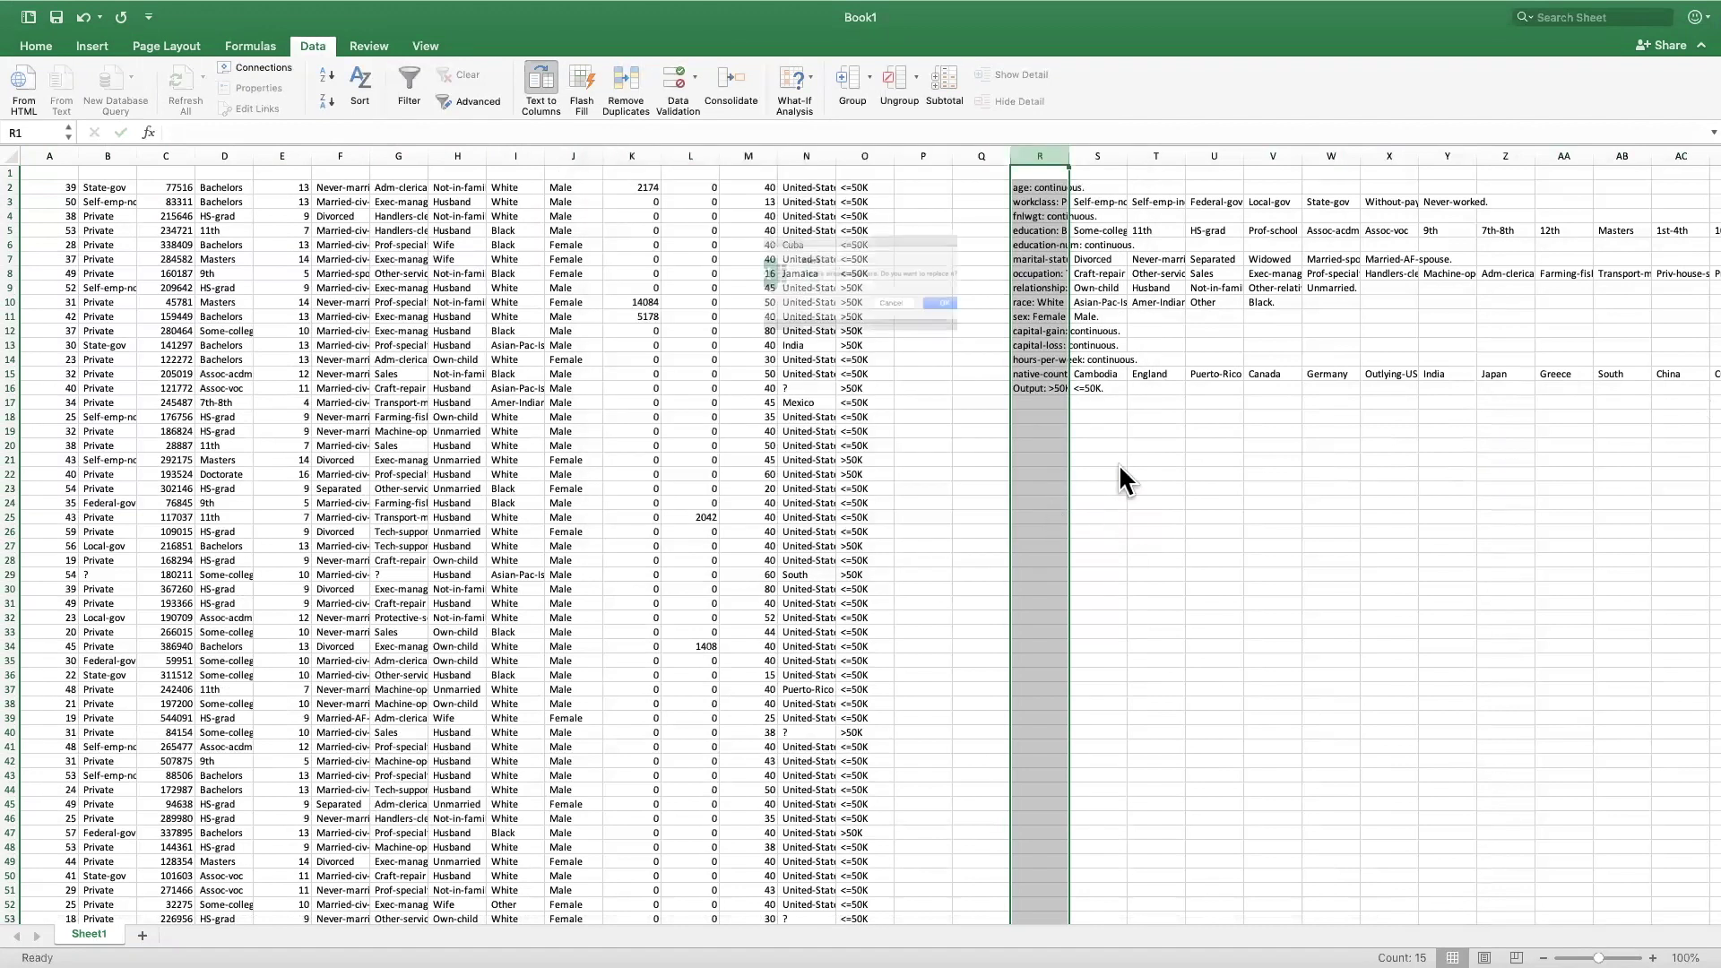
left_click(986, 318)
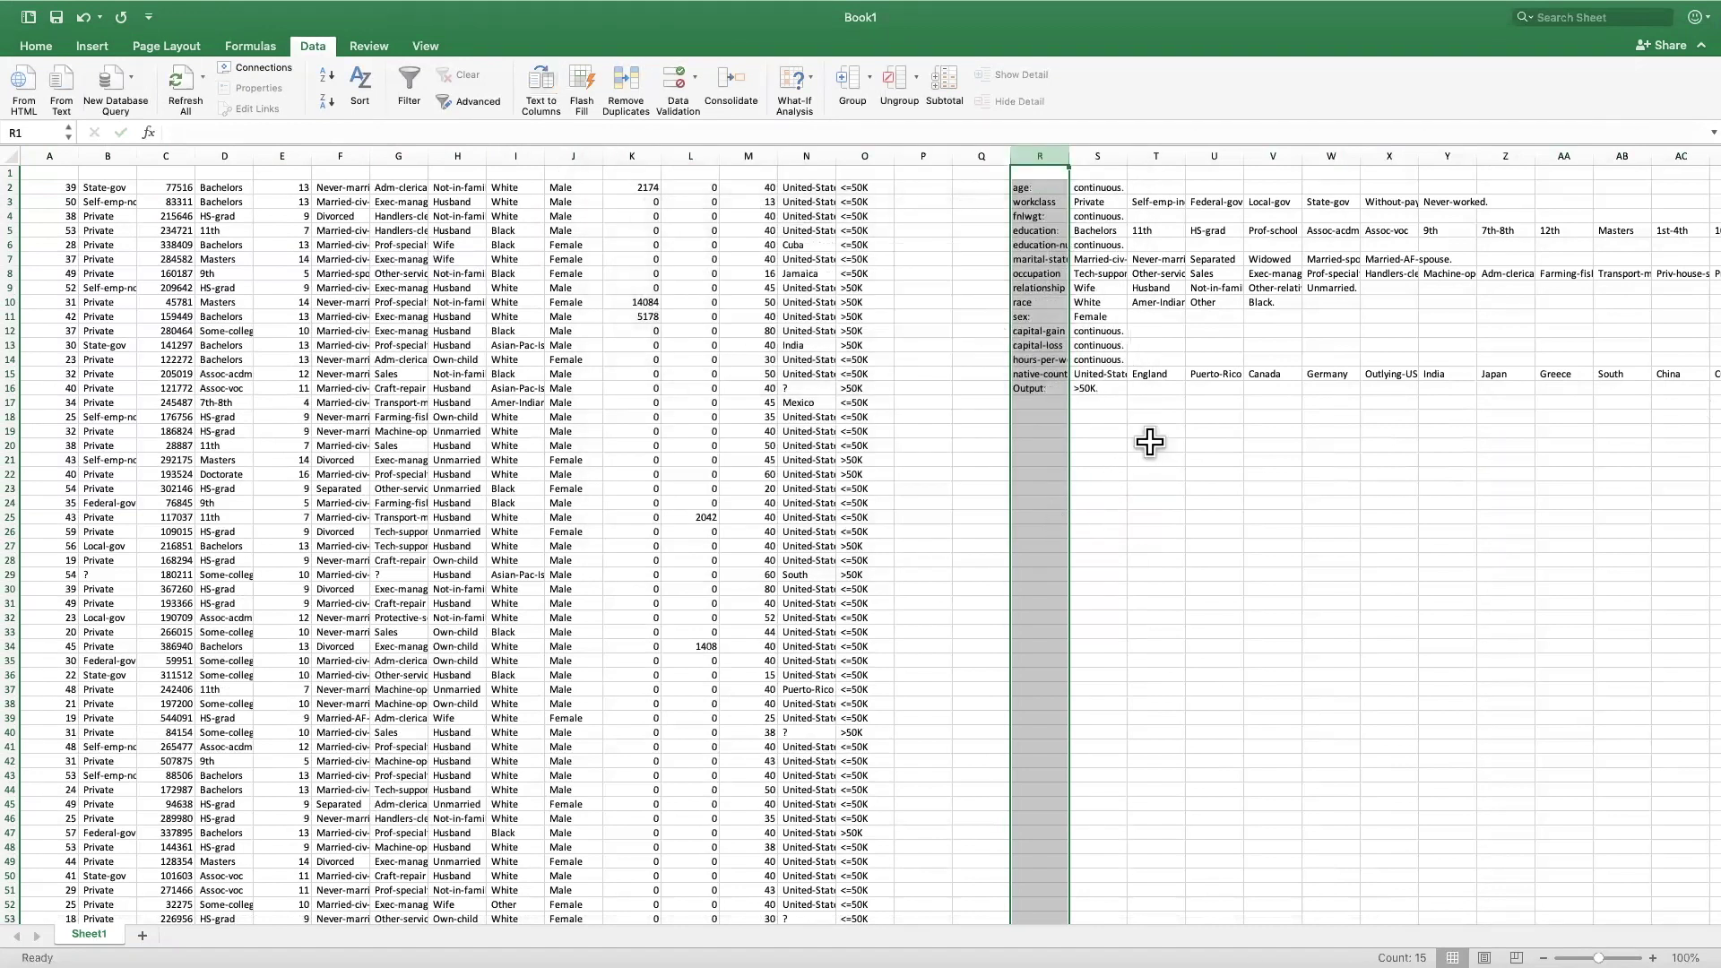
left_click(1155, 457)
Select the attribute names in R2:R16 and the description columns beside them
left_click_drag(1031, 184, 1033, 385)
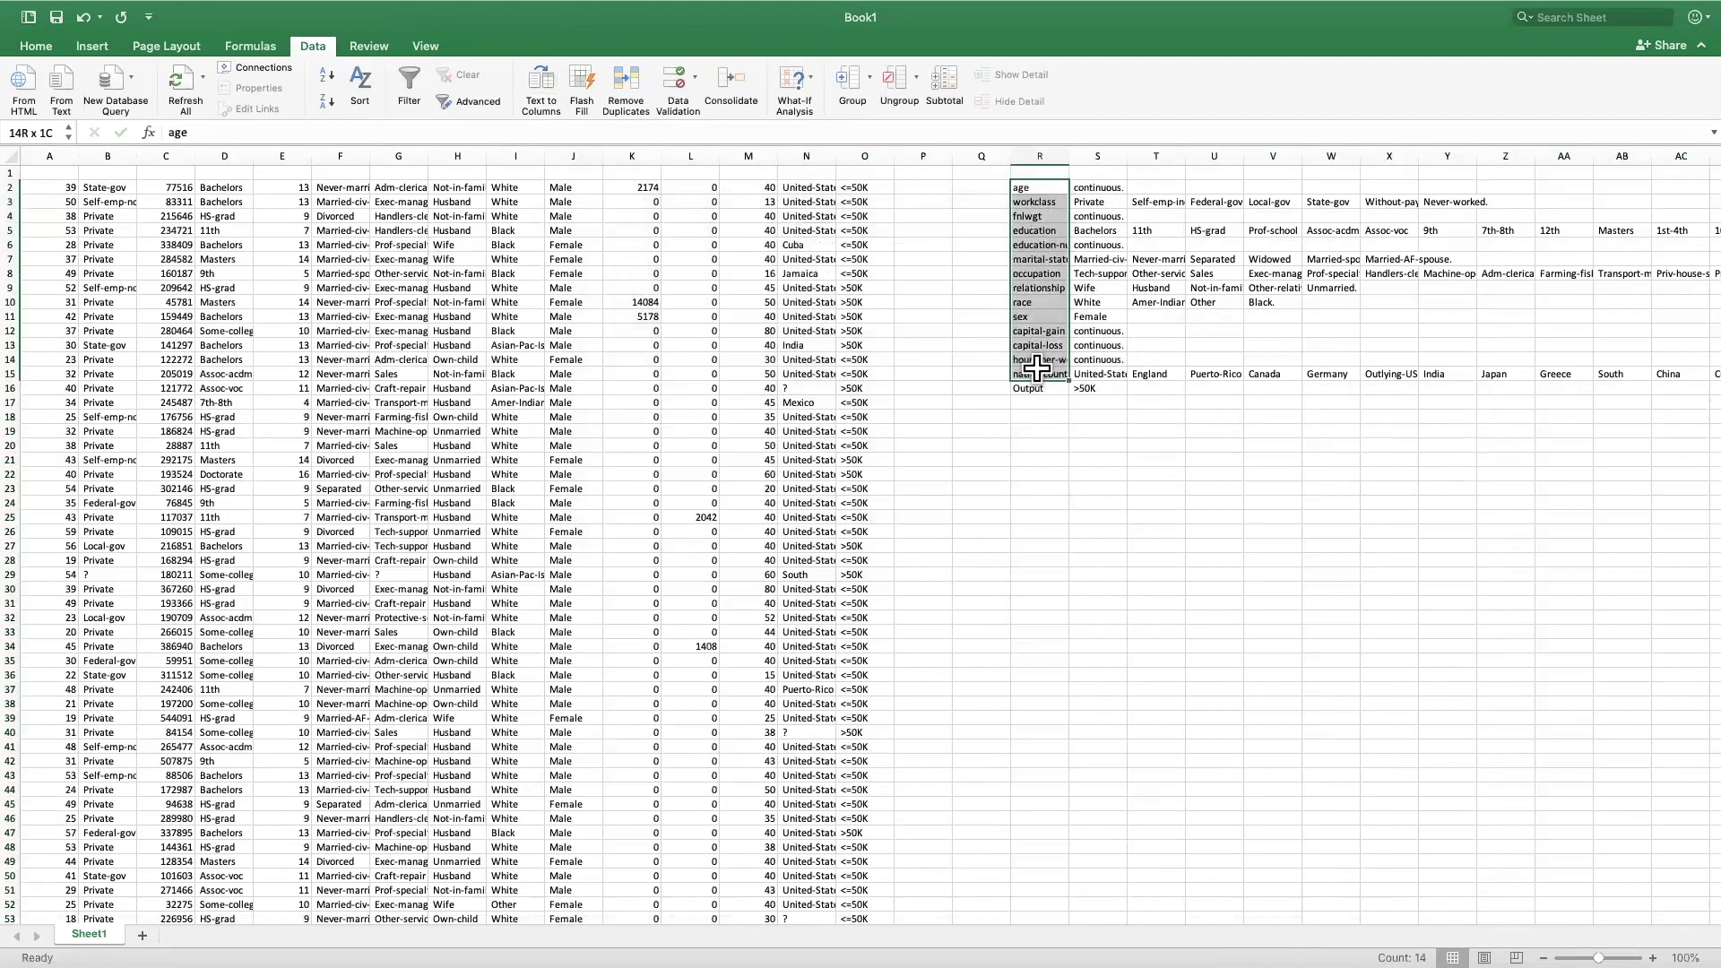
left_click(1390, 316)
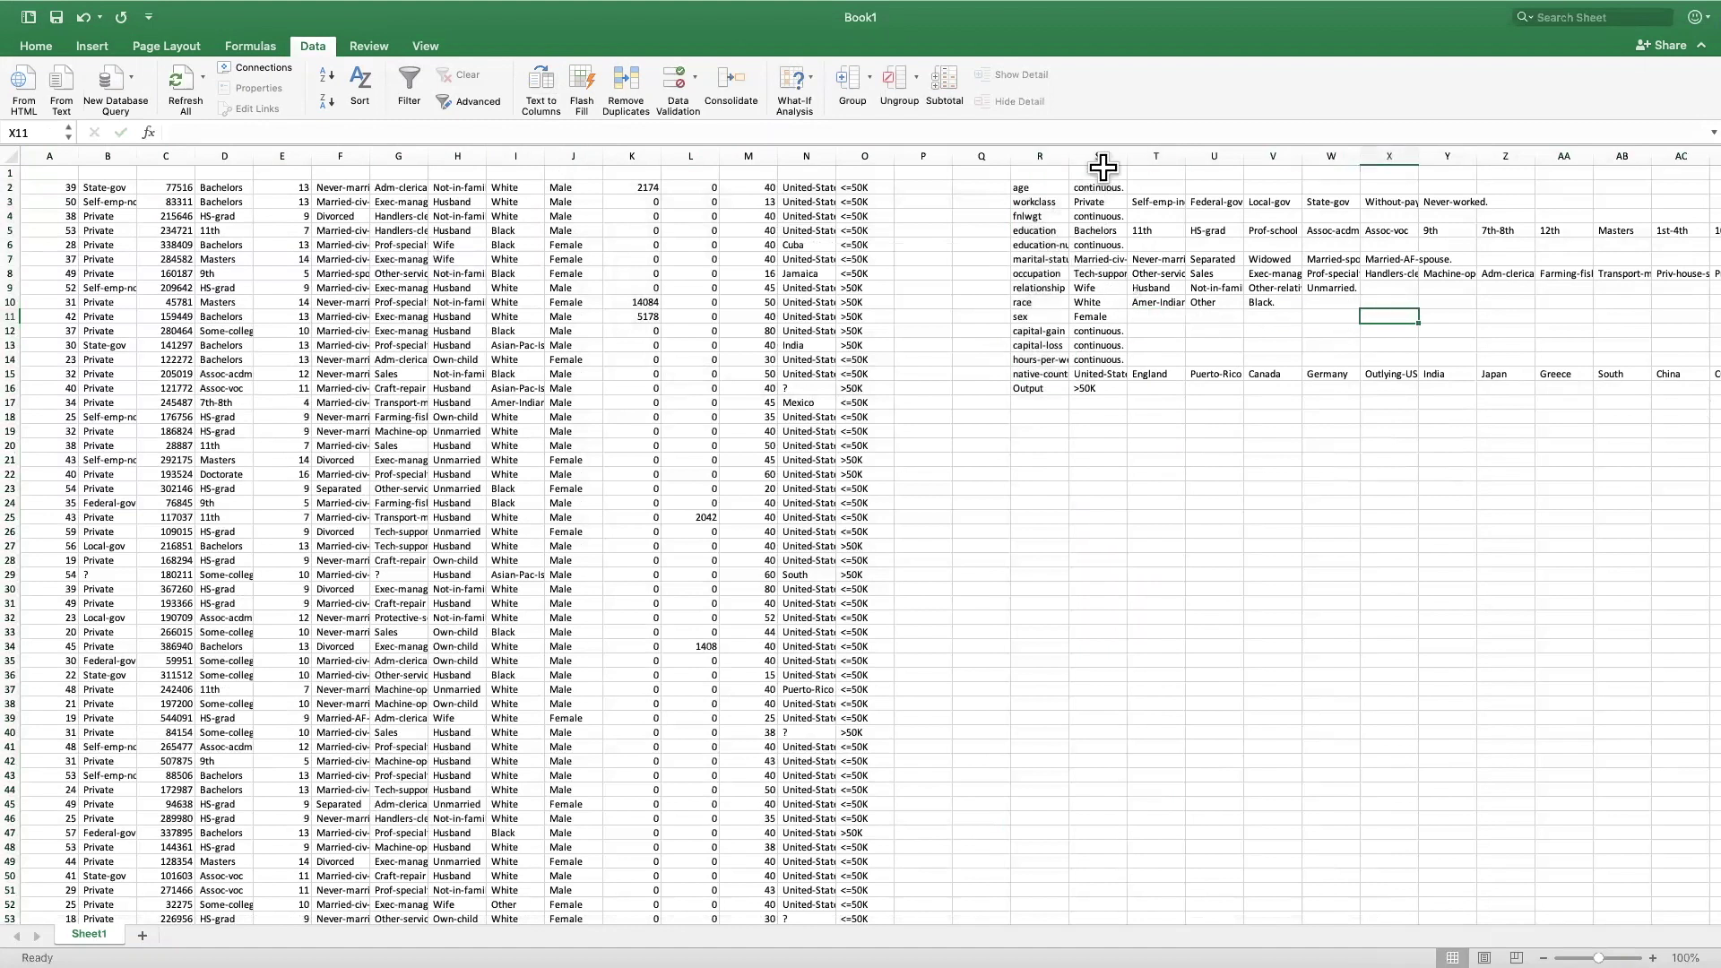
left_click_drag(1097, 156, 1691, 149)
Delete the description columns next to the attribute names in column R
right_click(1221, 154)
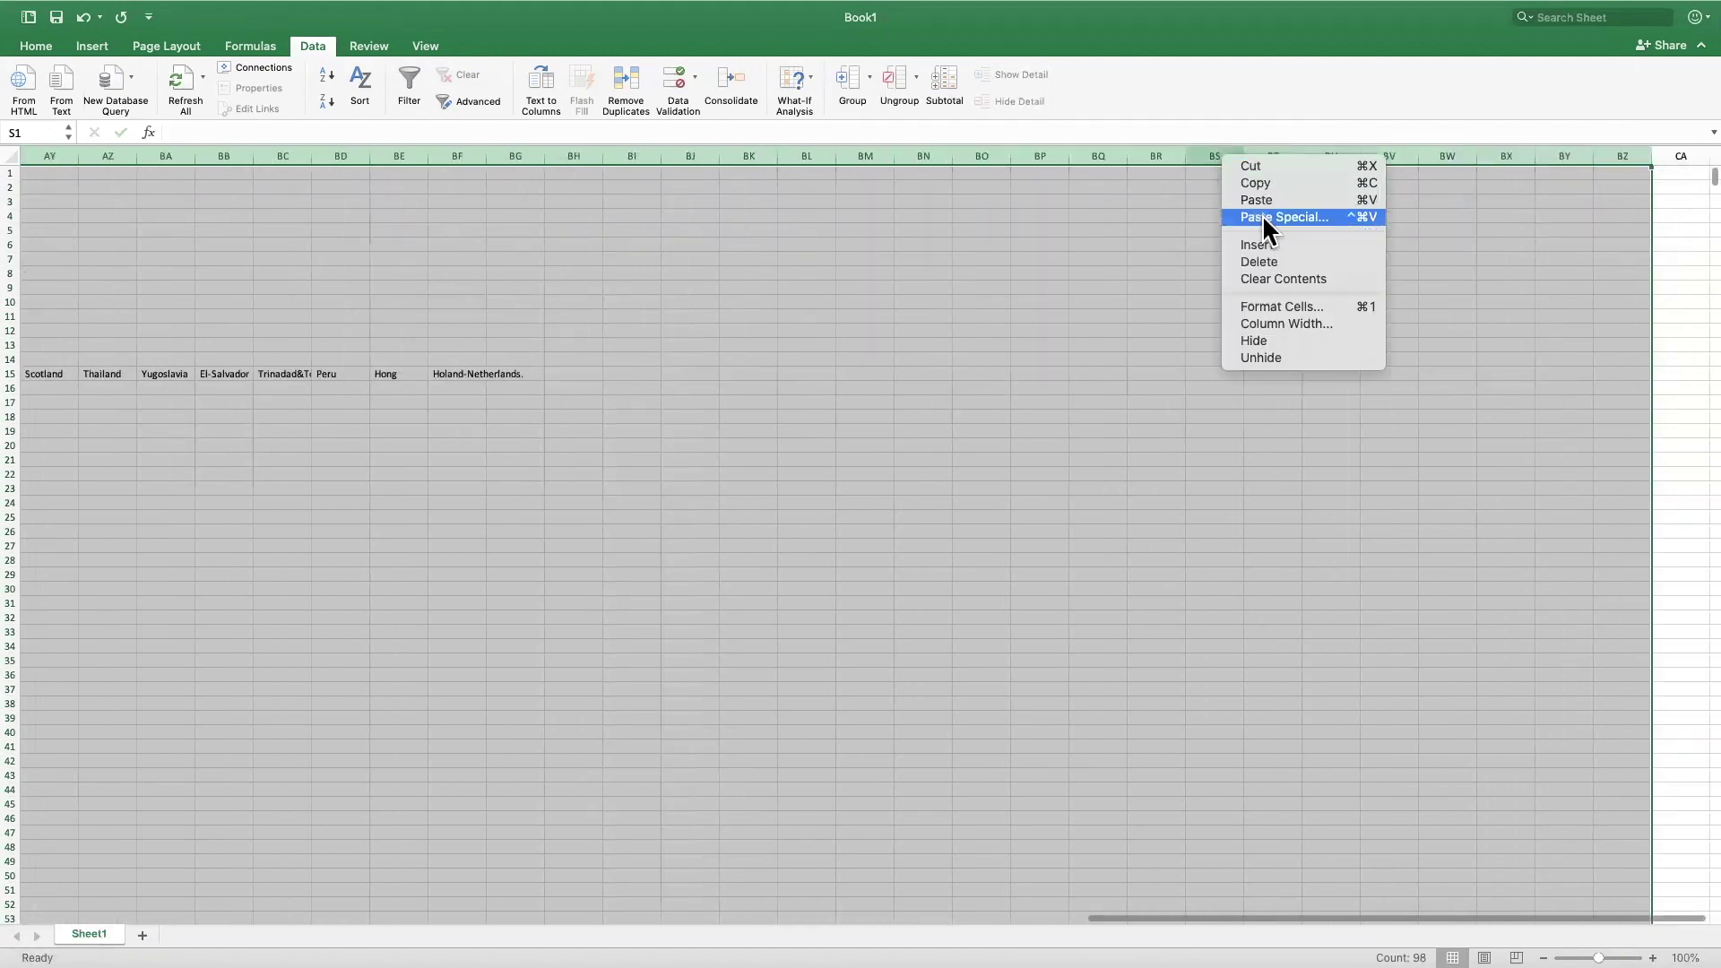
left_click(1263, 260)
scroll(850, 294, "left", 5)
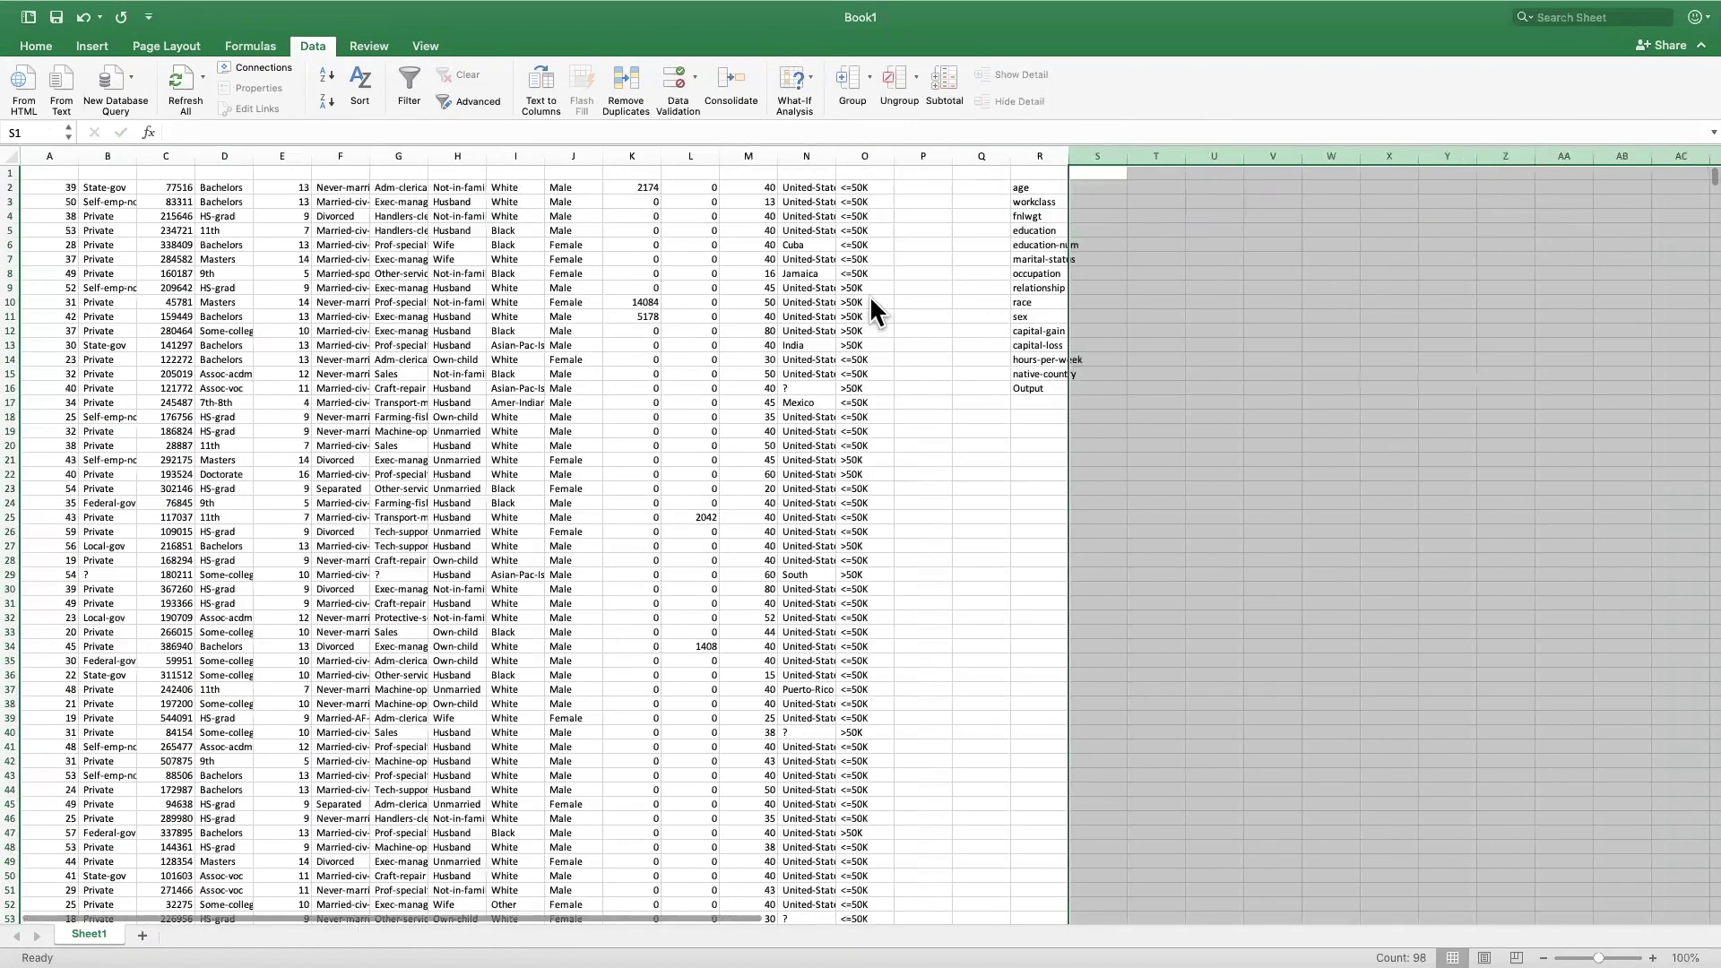
left_click(1056, 429)
Copy R2:R16 and paste it transposed at A1 via Paste Special
left_click_drag(1022, 188, 1040, 387)
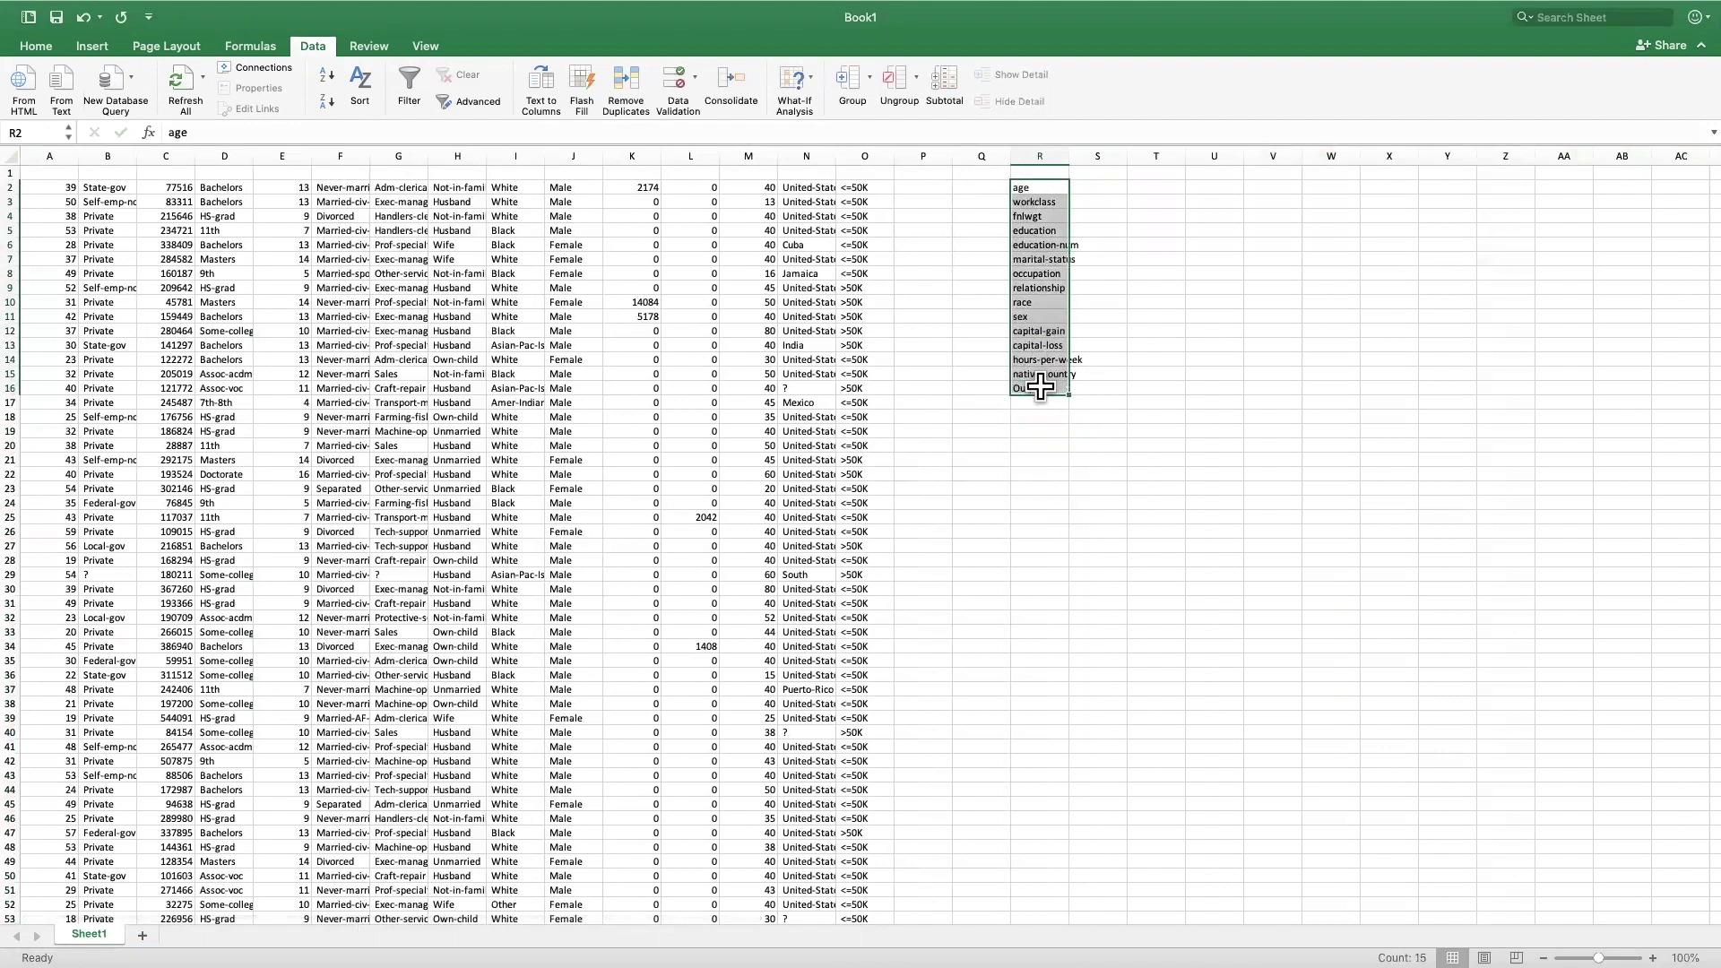
key("super+c")
left_click(54, 173)
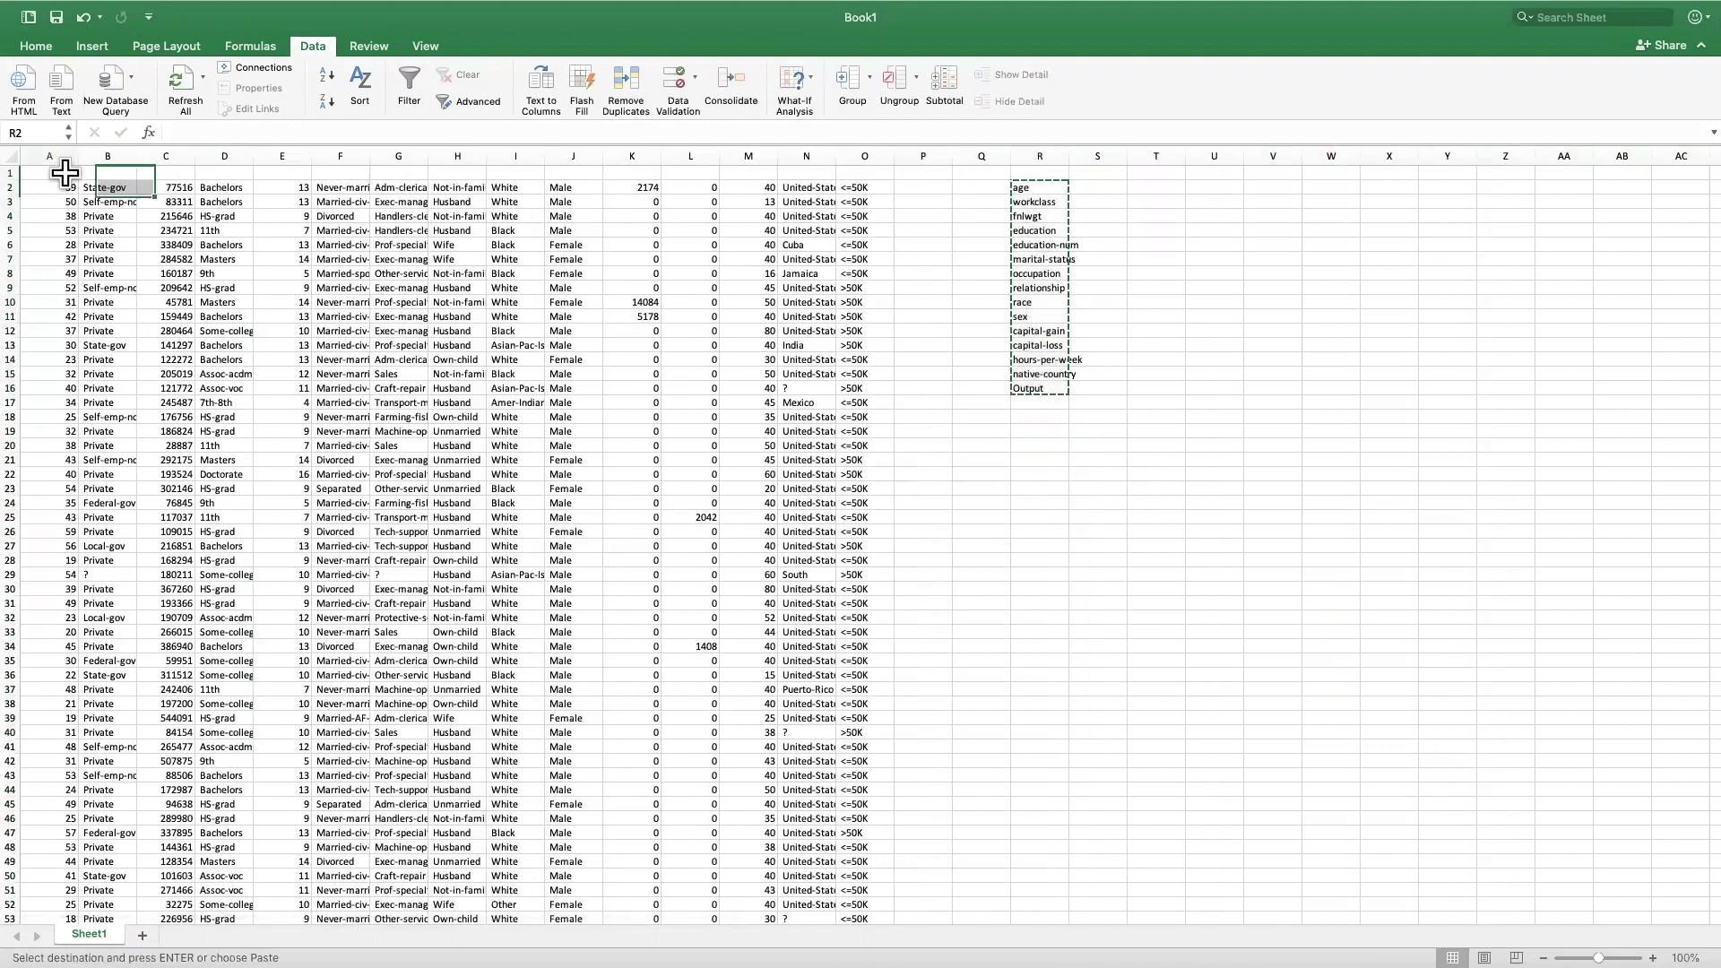
right_click(66, 171)
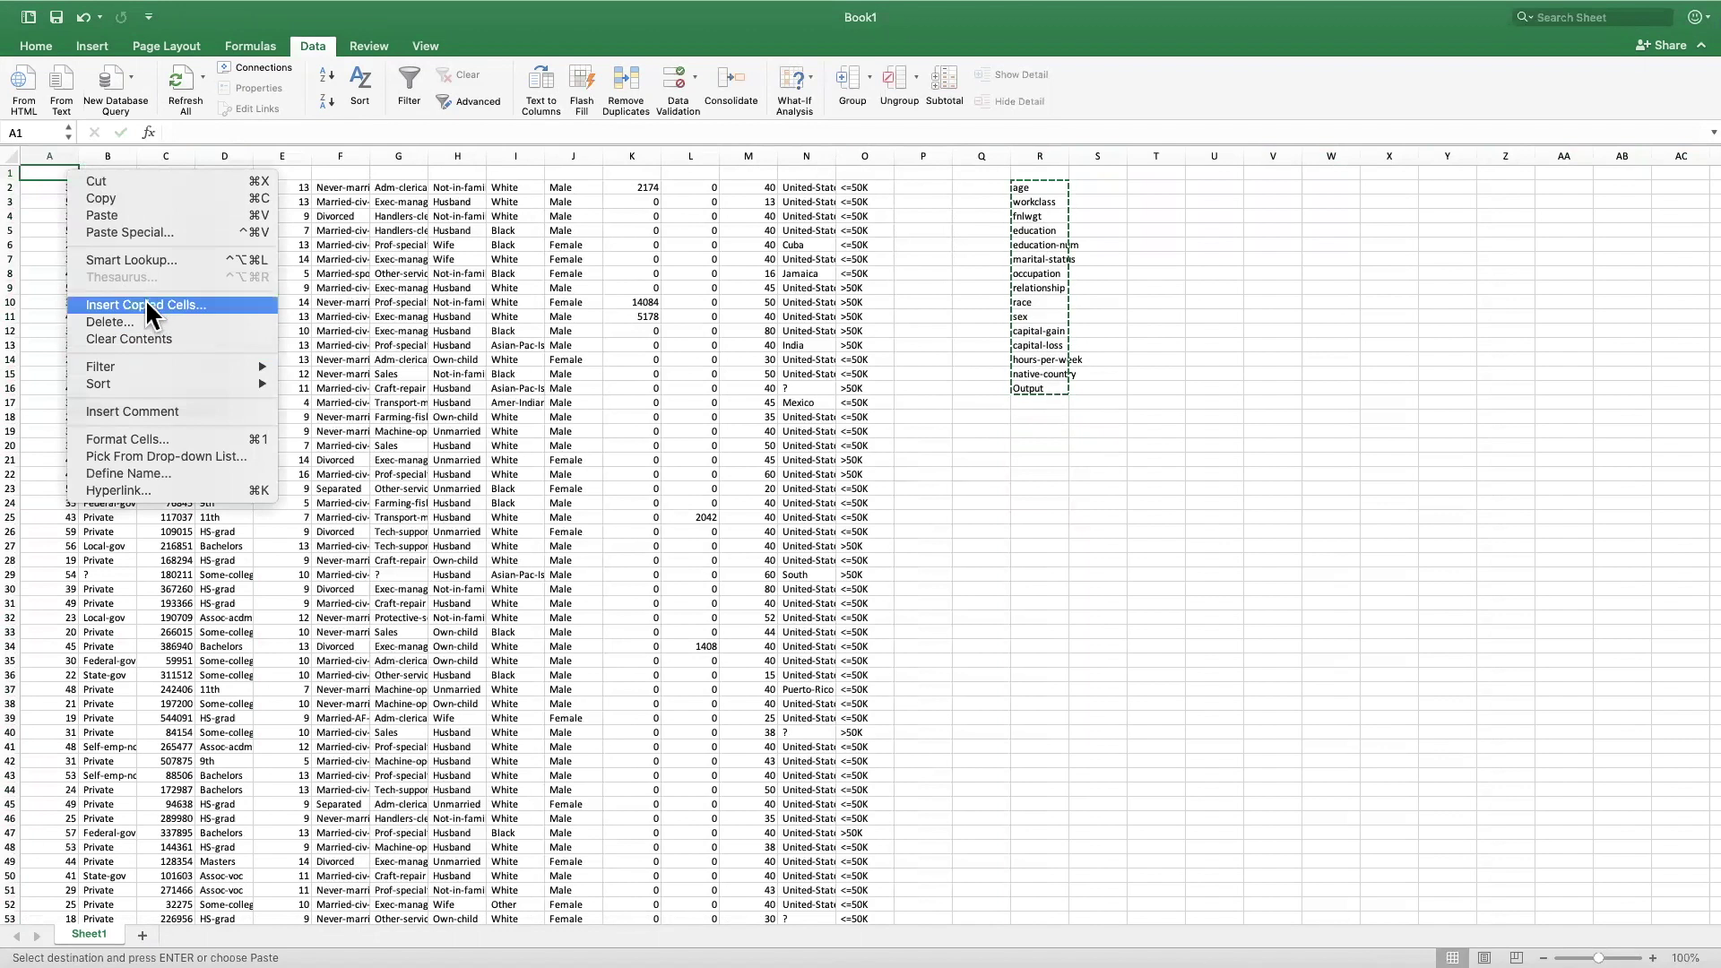
left_click(135, 234)
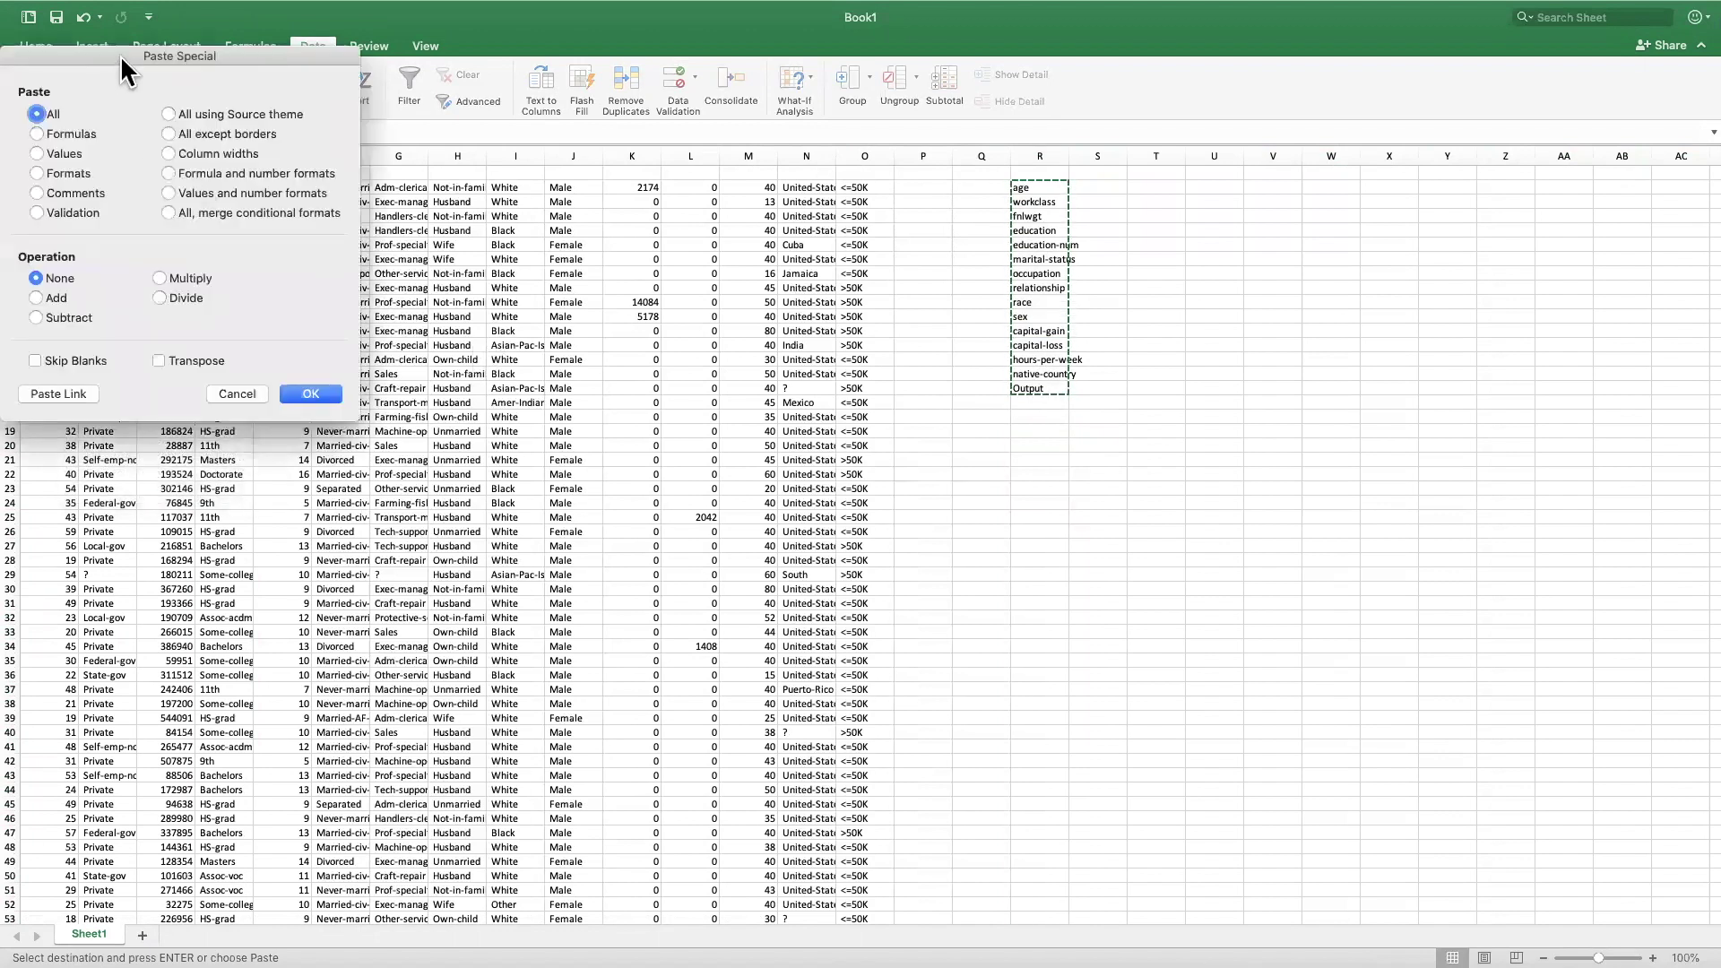
left_click_drag(120, 56, 400, 137)
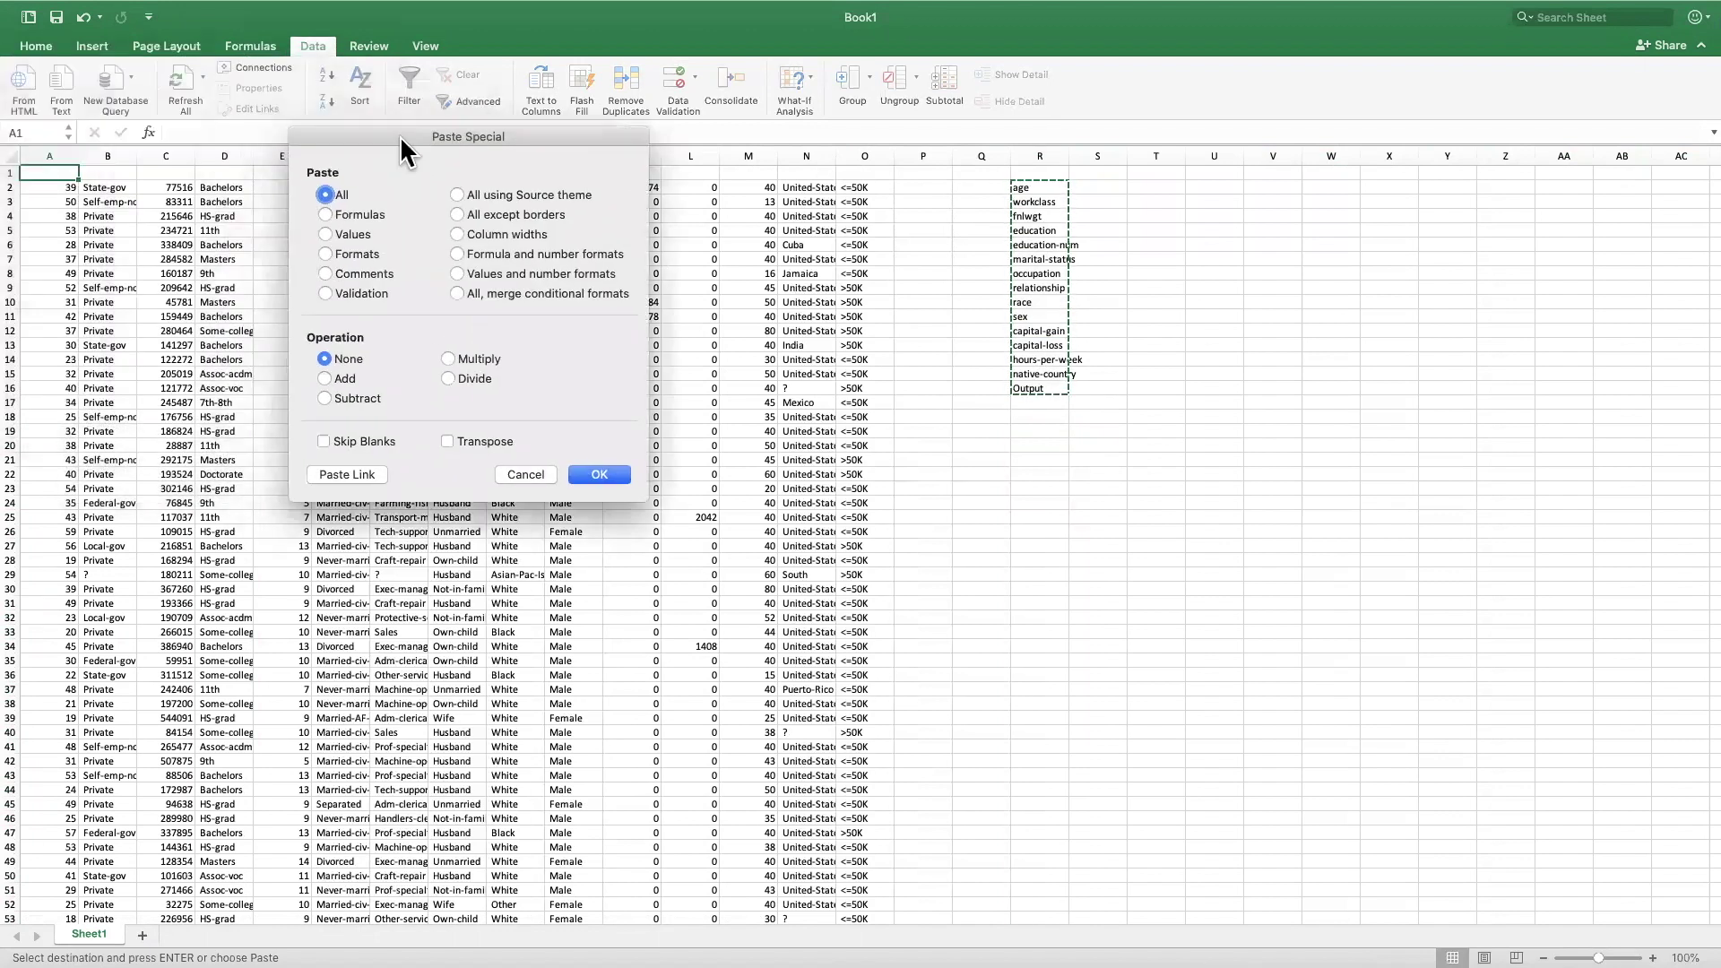
left_click(452, 439)
left_click(598, 475)
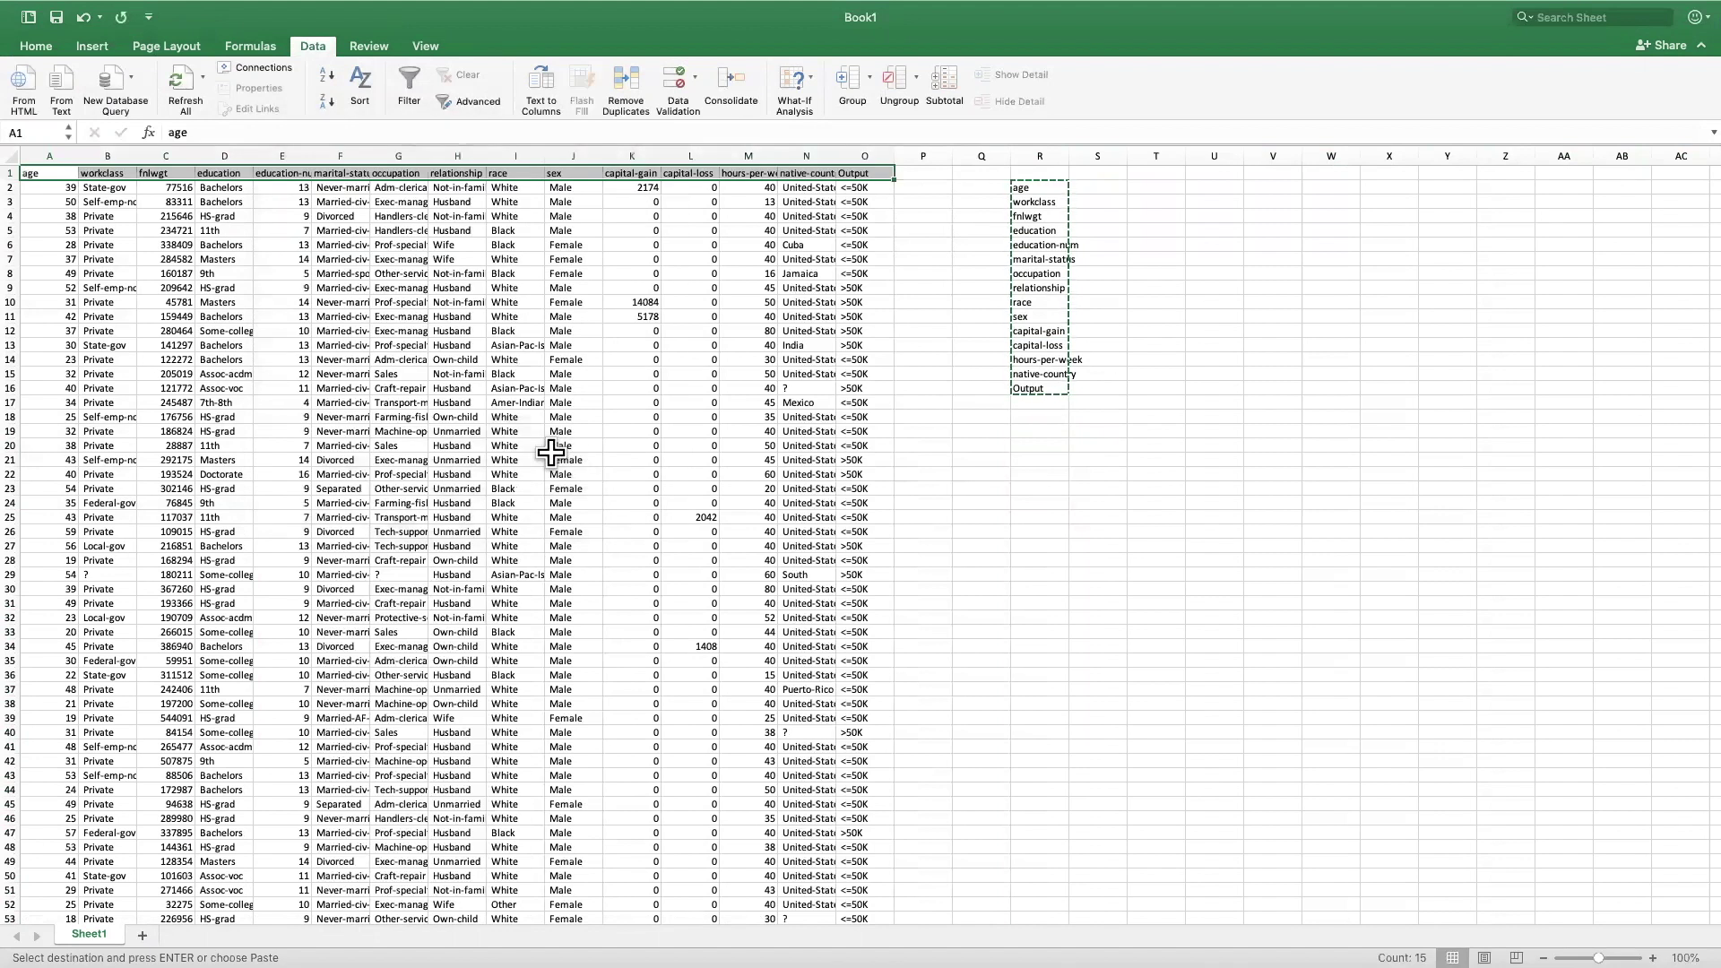
left_click(928, 414)
Delete the spare columns Q:T and AutoFit the widths of columns A–O
left_click_drag(983, 157, 1162, 154)
right_click(1162, 152)
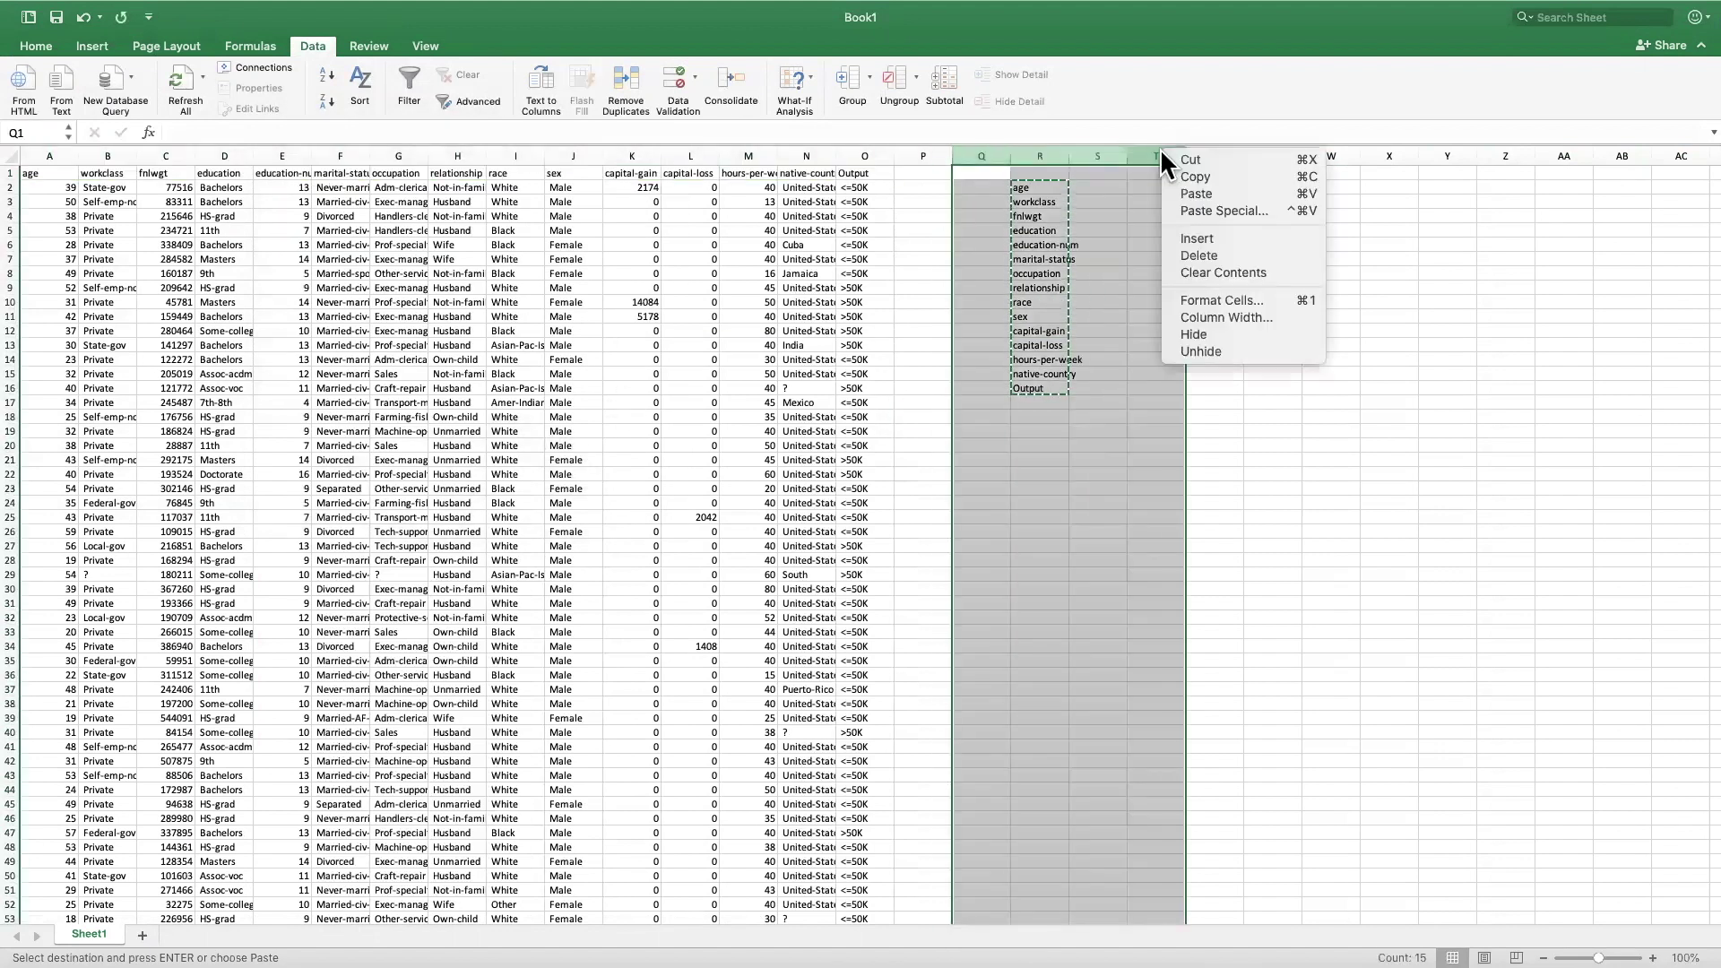
left_click(1196, 254)
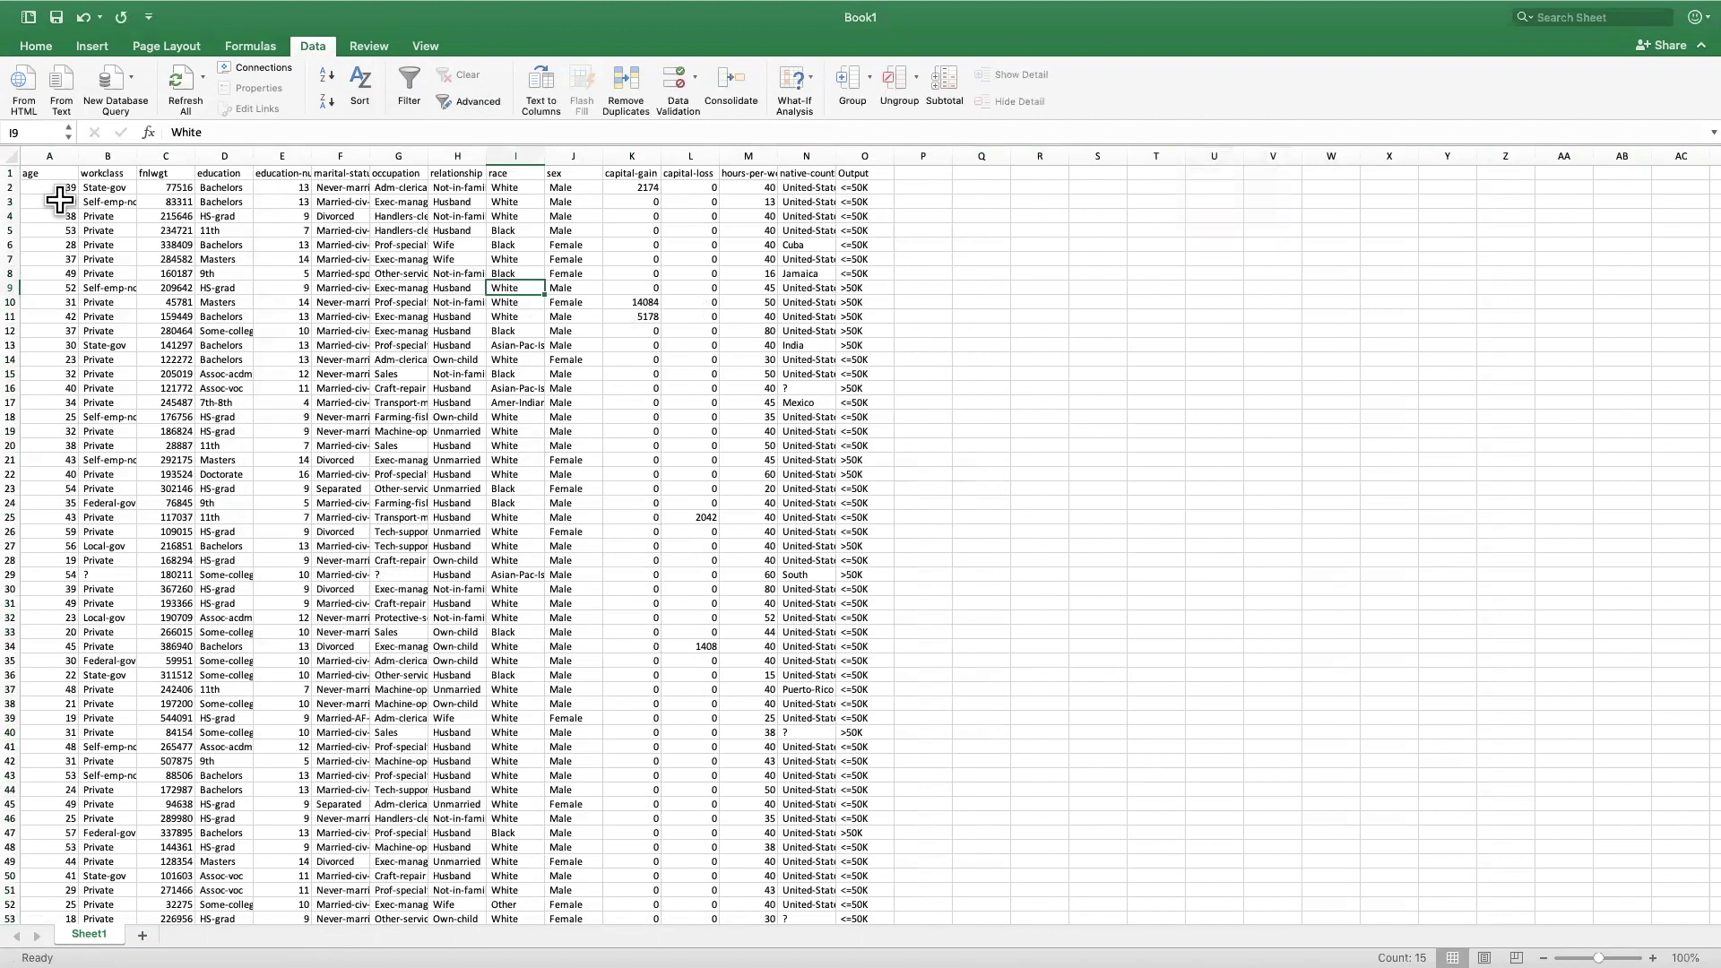
left_click_drag(49, 156, 893, 154)
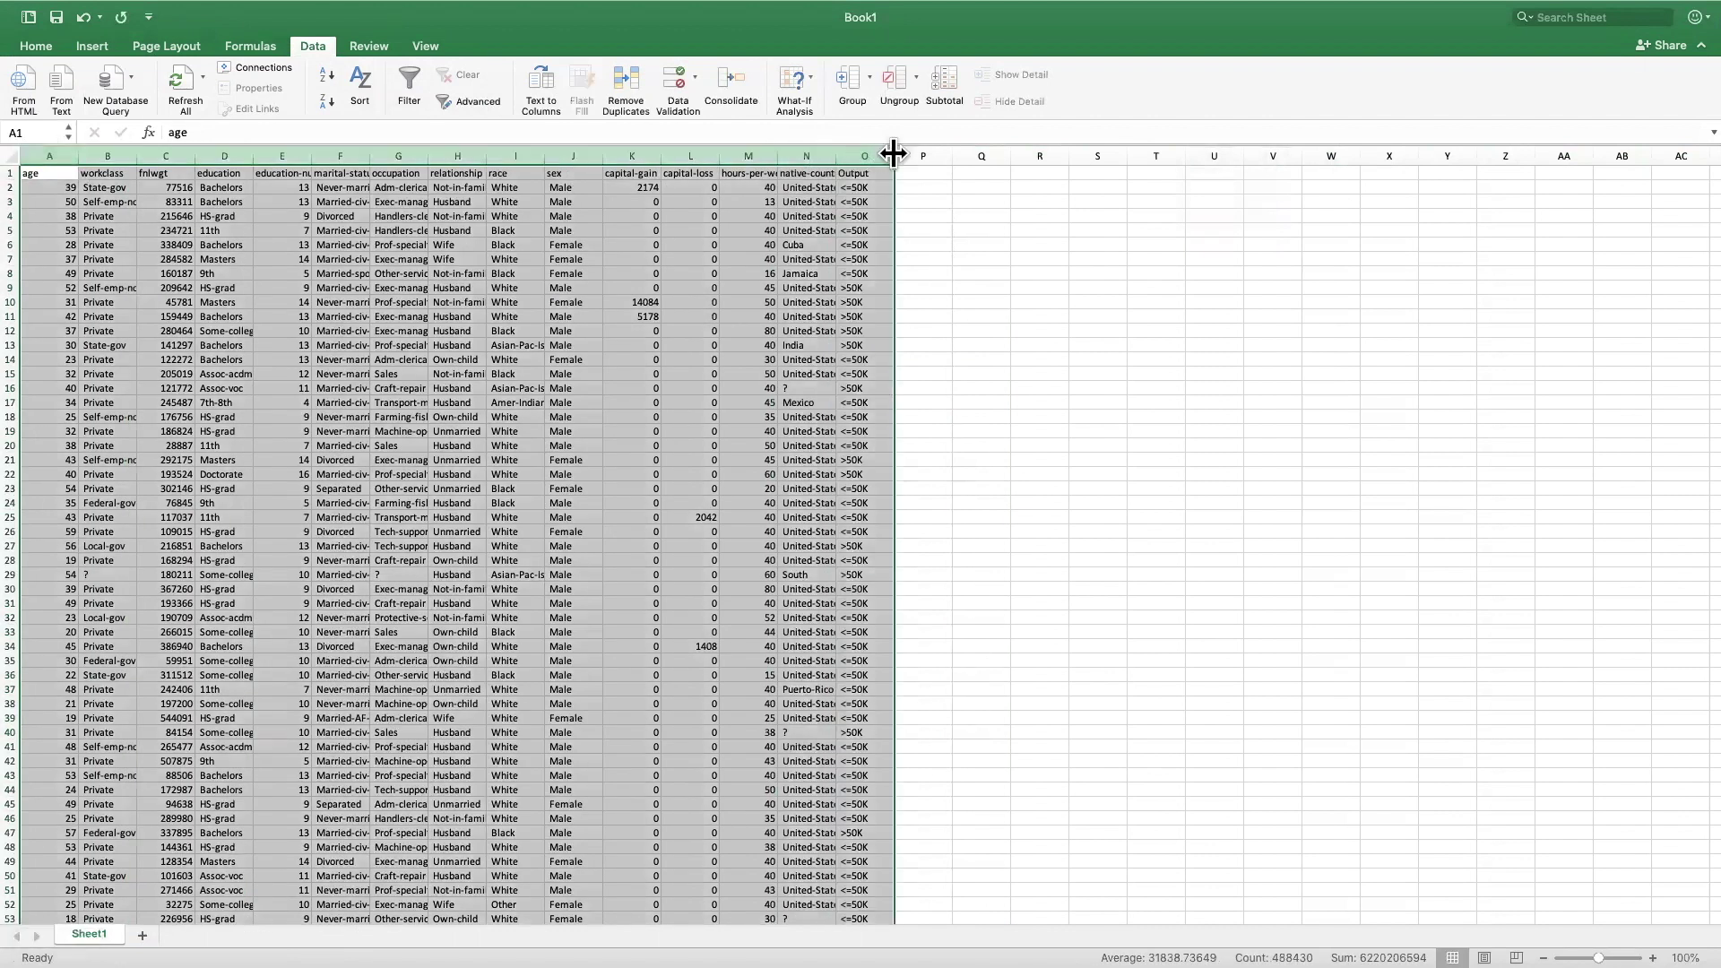
double_click(893, 155)
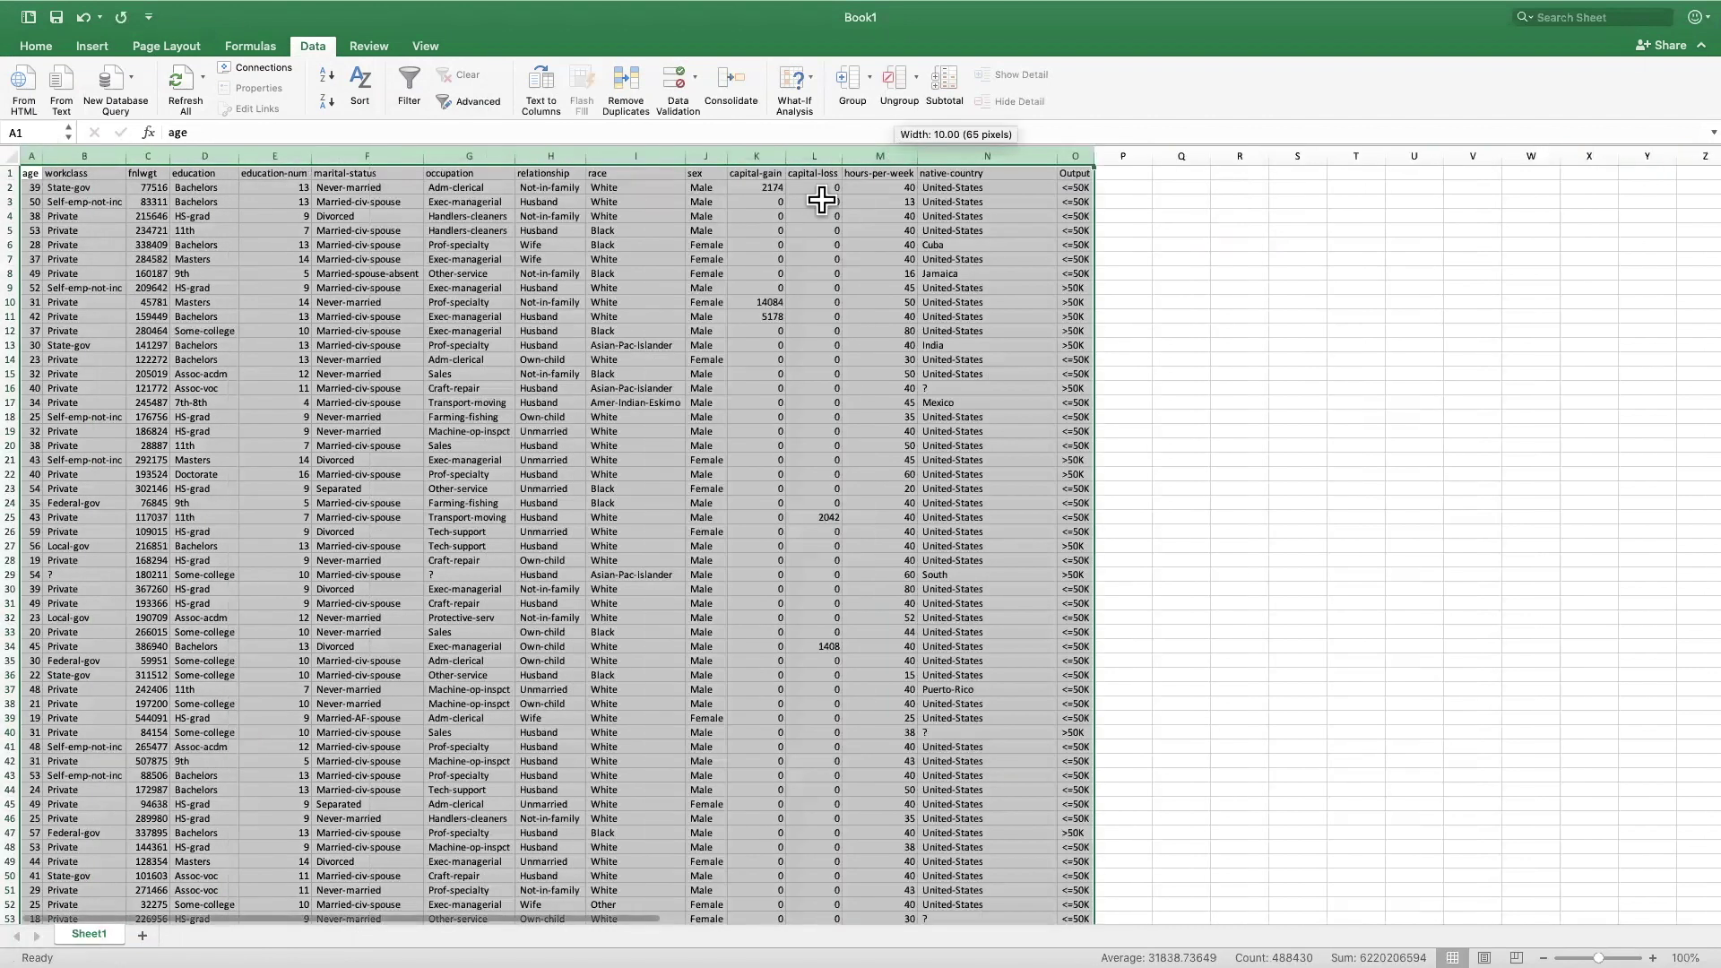
left_click(789, 244)
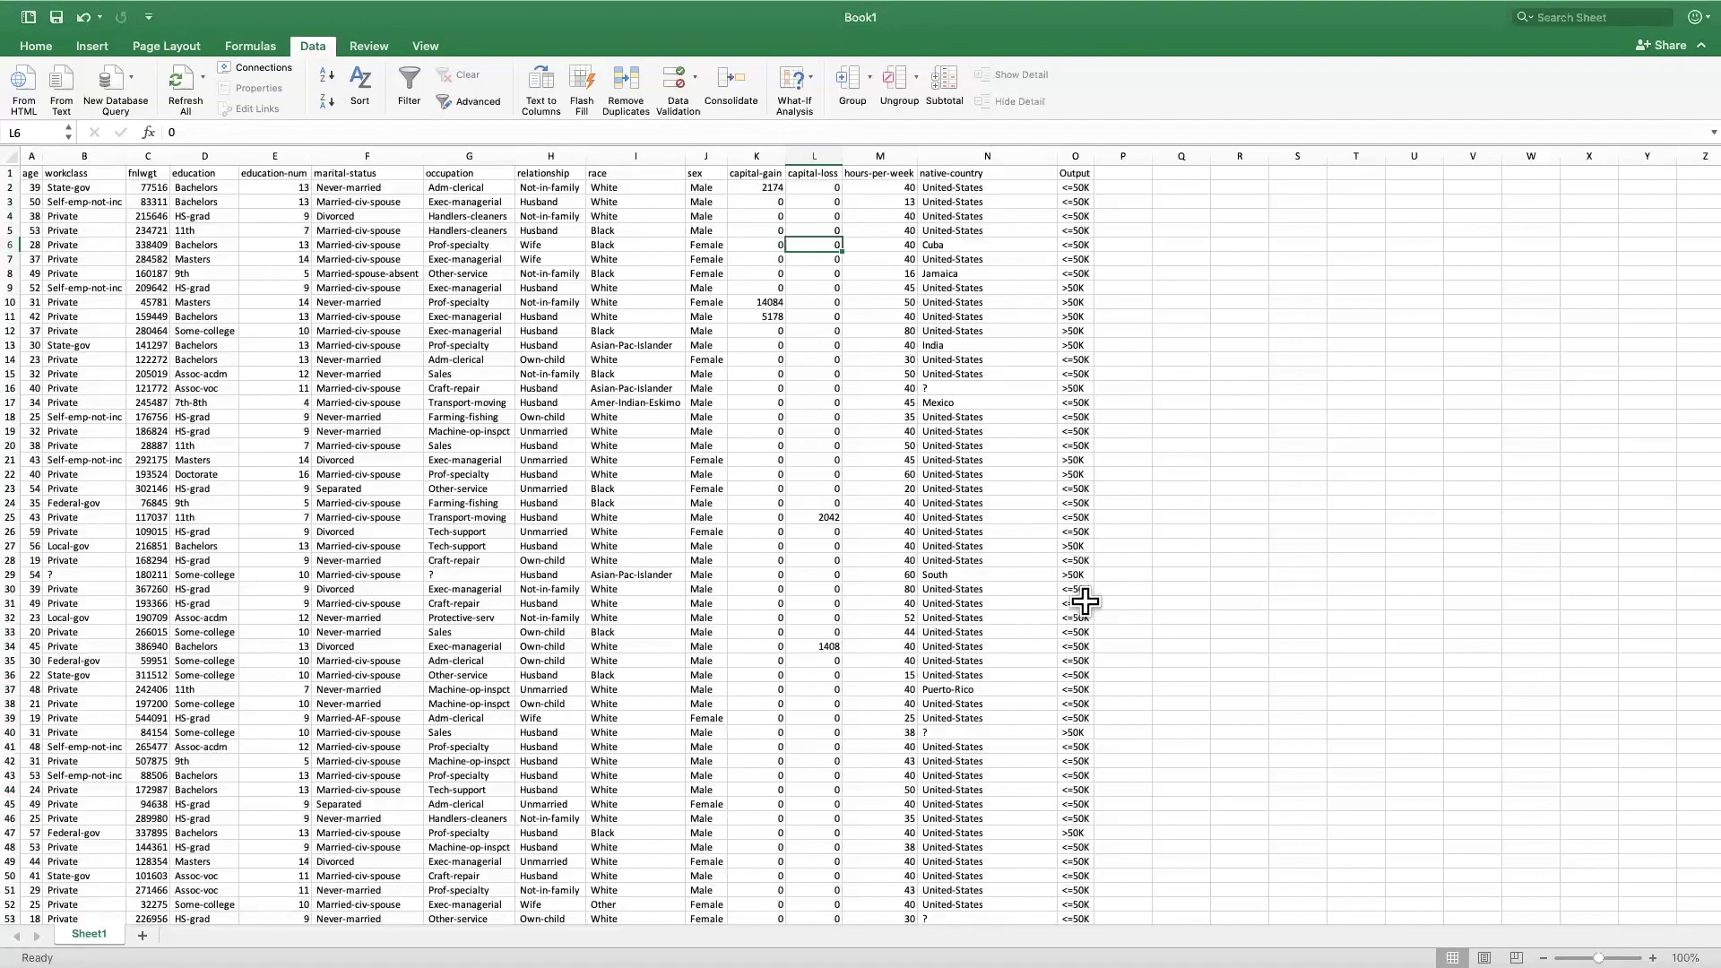
Copy the first Male value in column J and start a sheet search
left_click(702, 316)
scroll(929, 315, "up", 3)
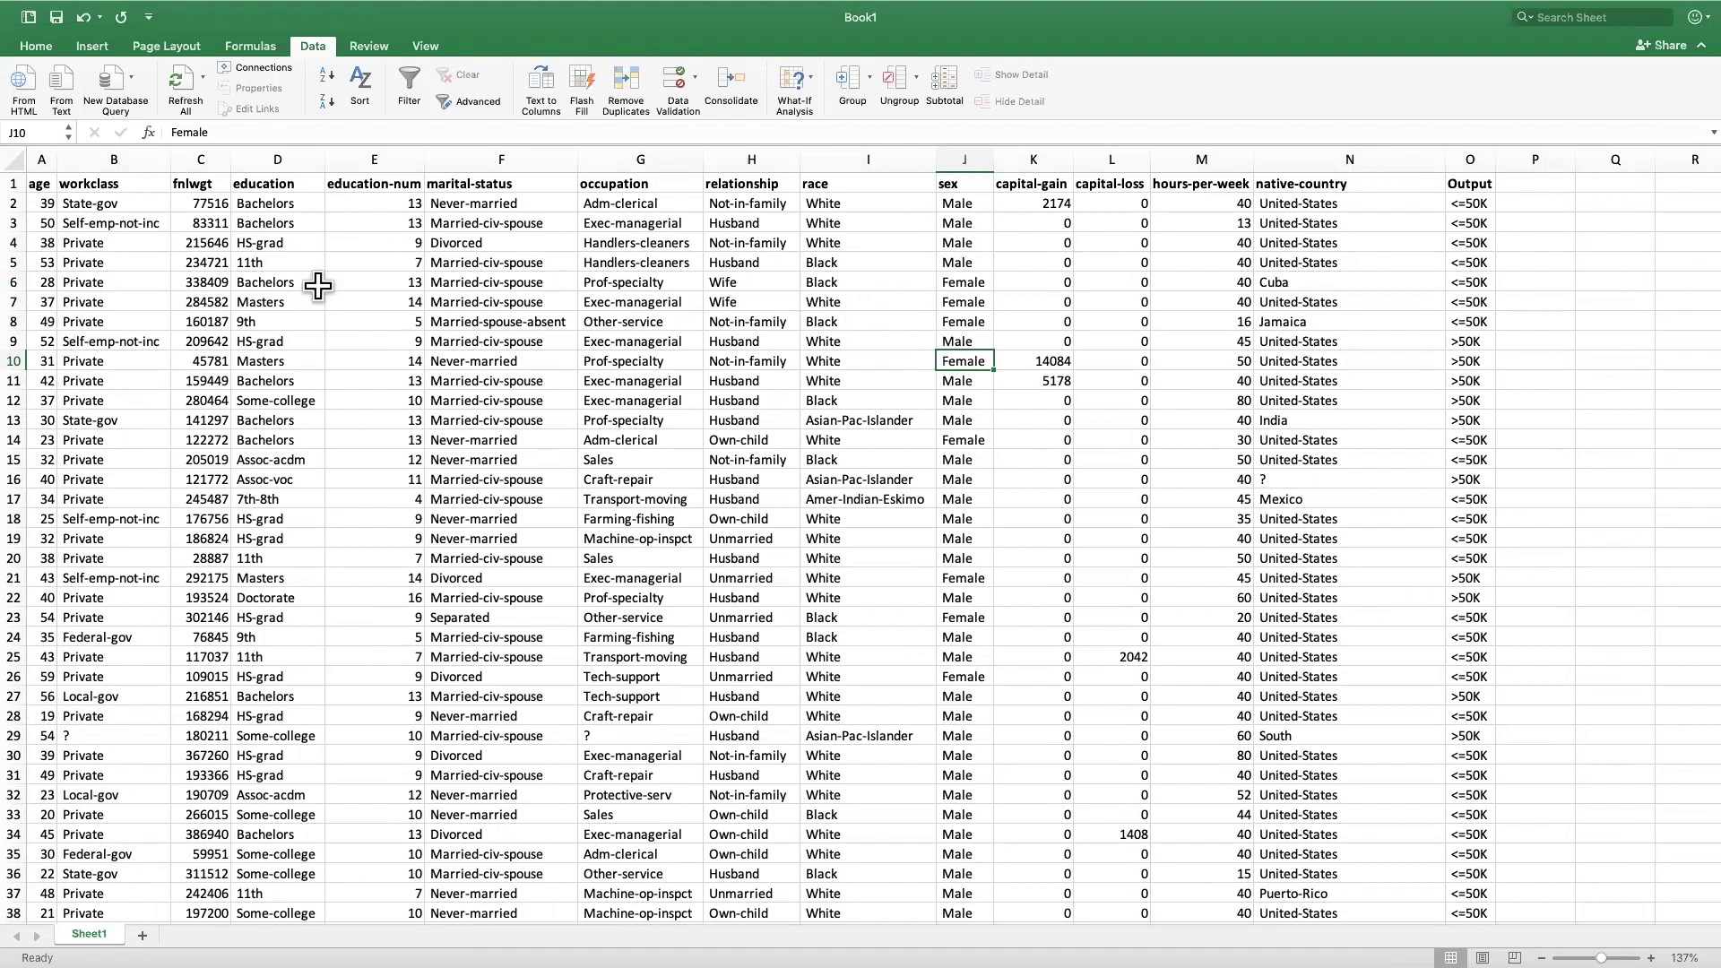
left_click(36, 159)
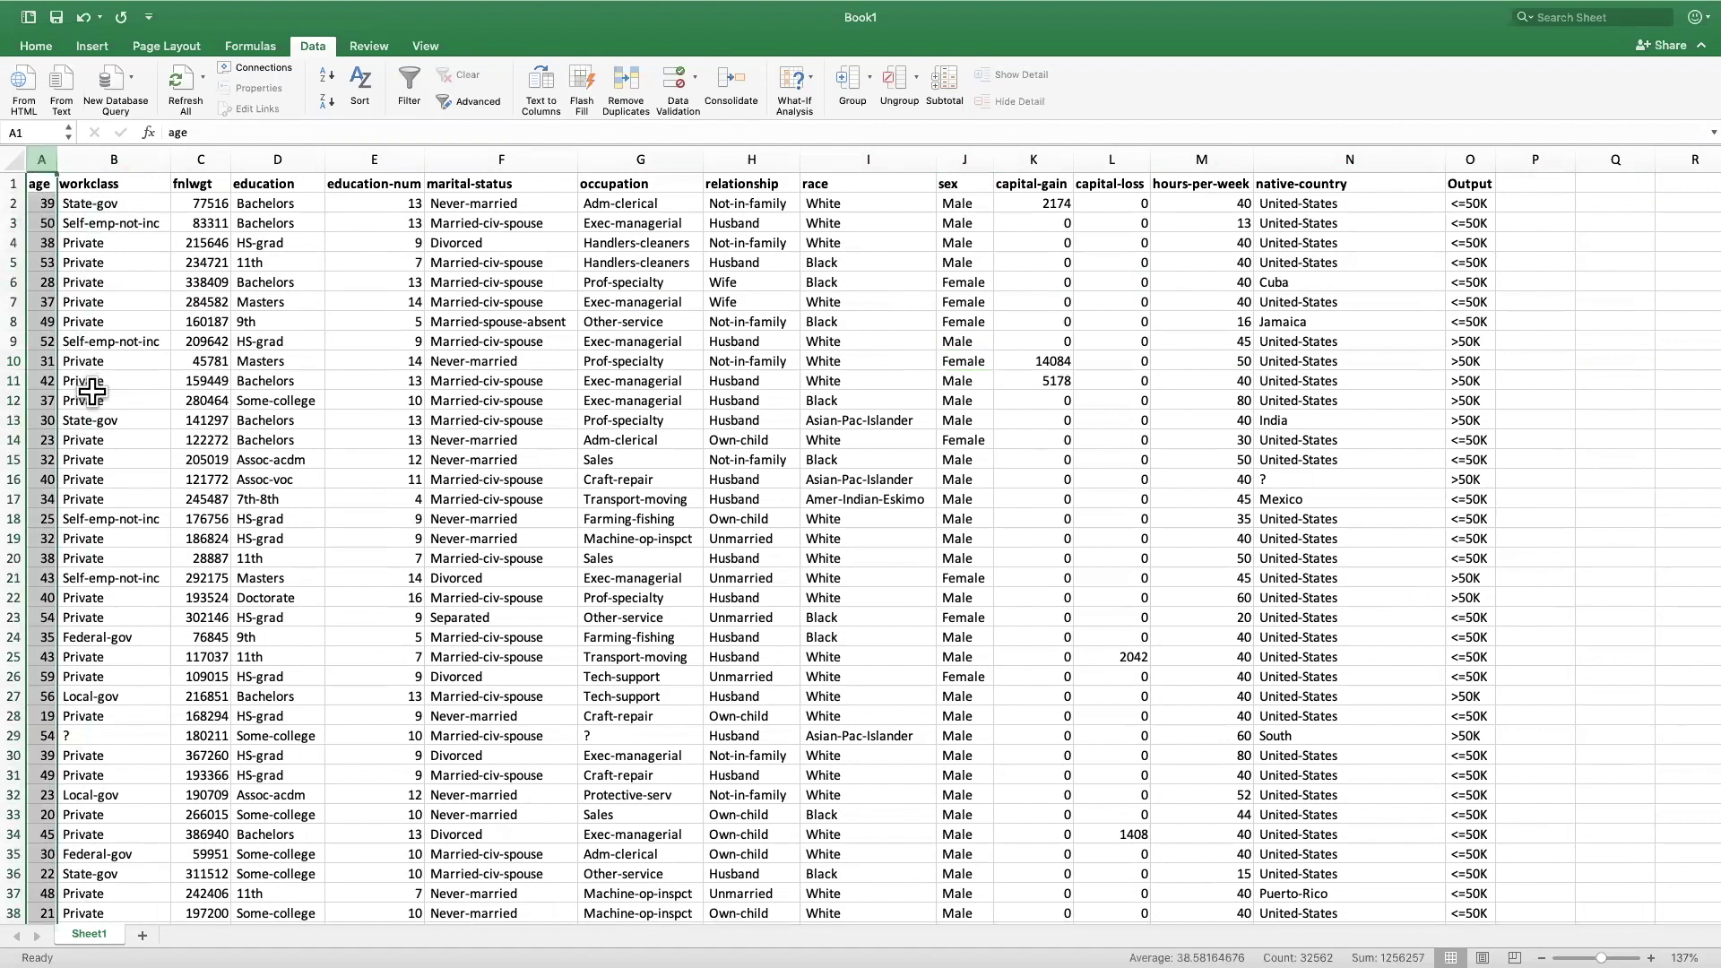
left_click(960, 204)
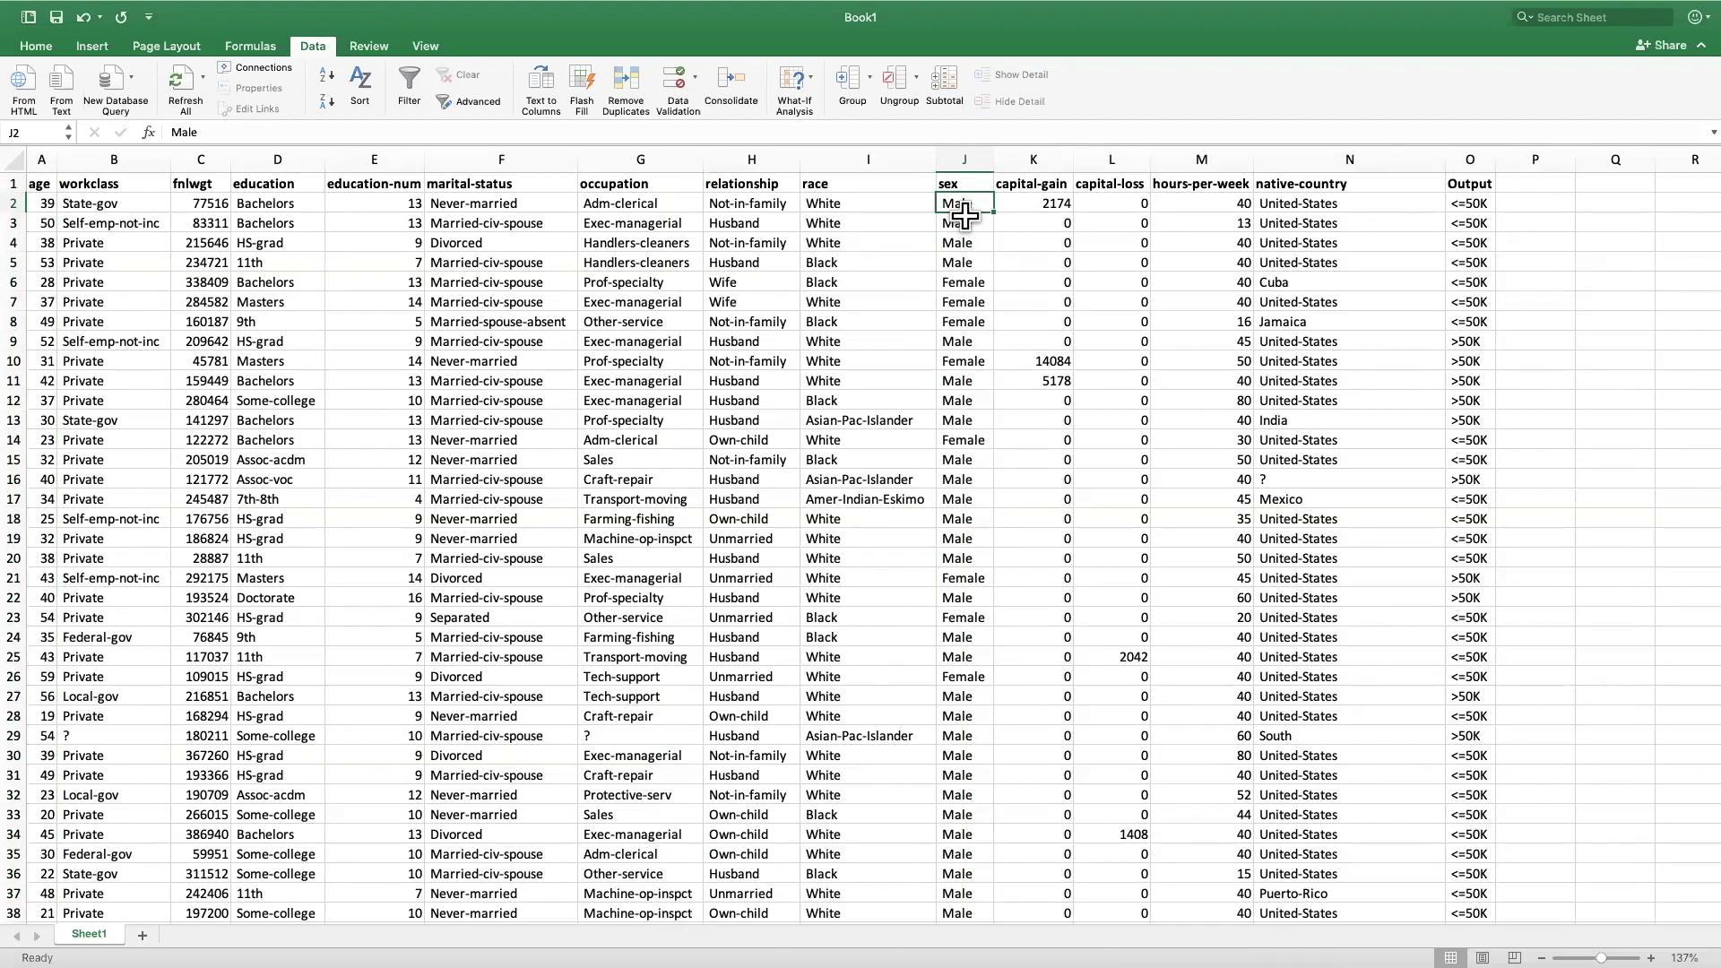
key("super+c")
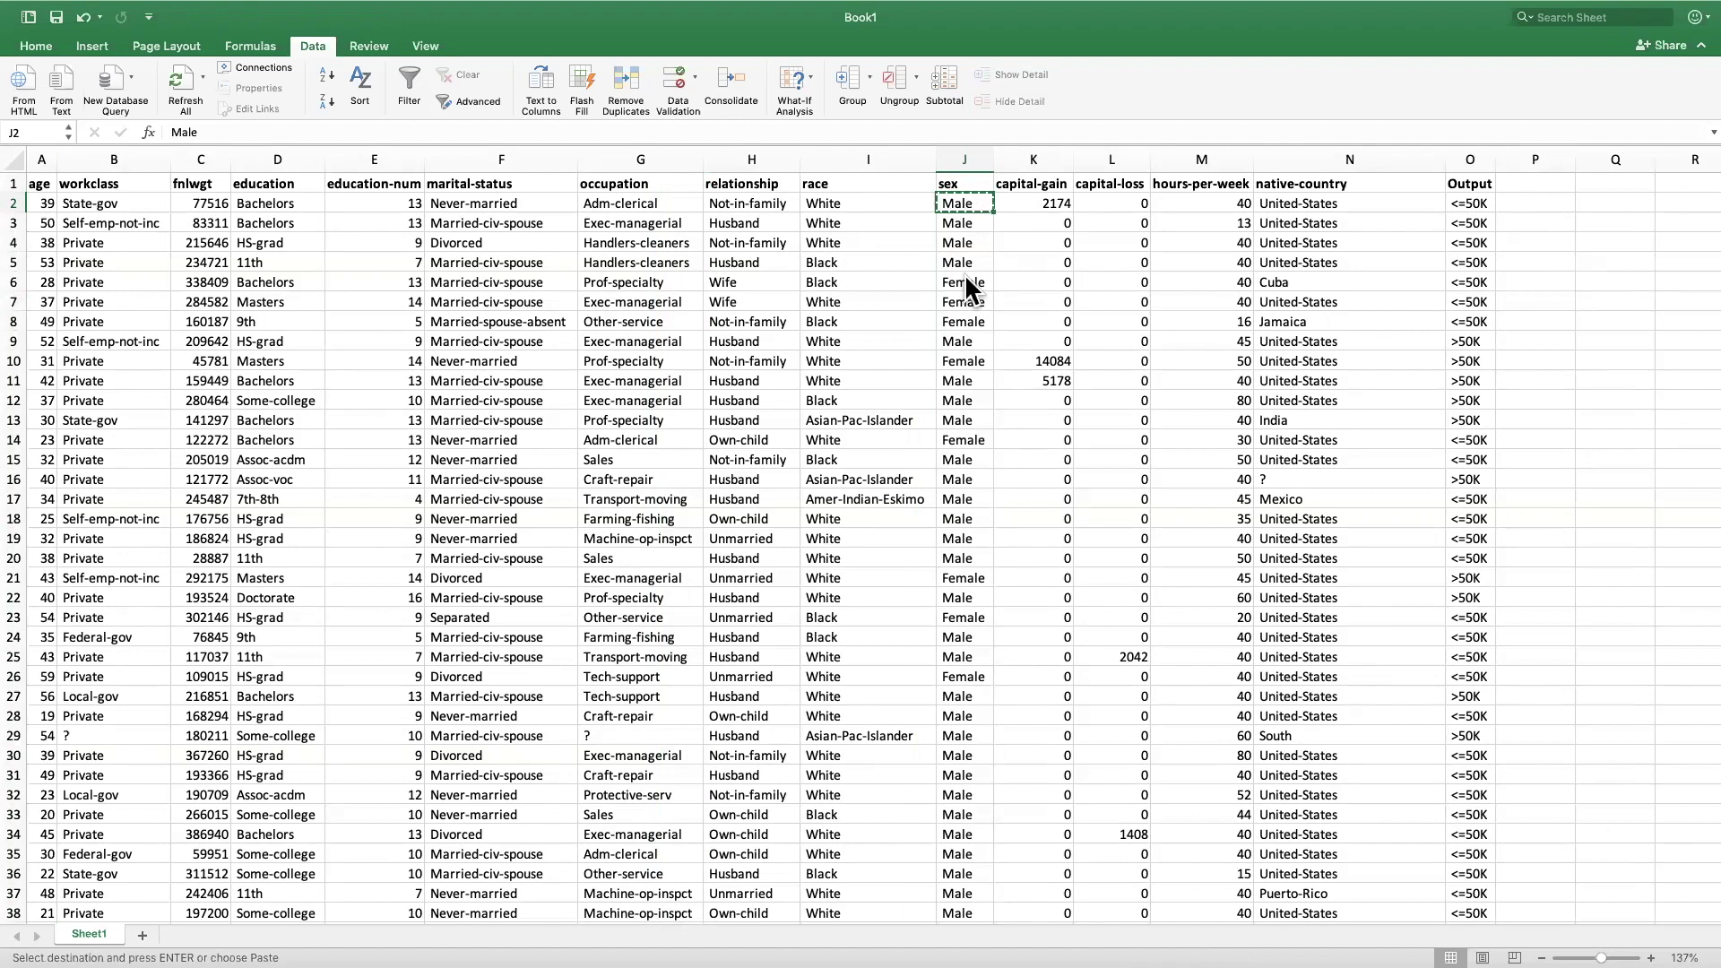
key("super+f")
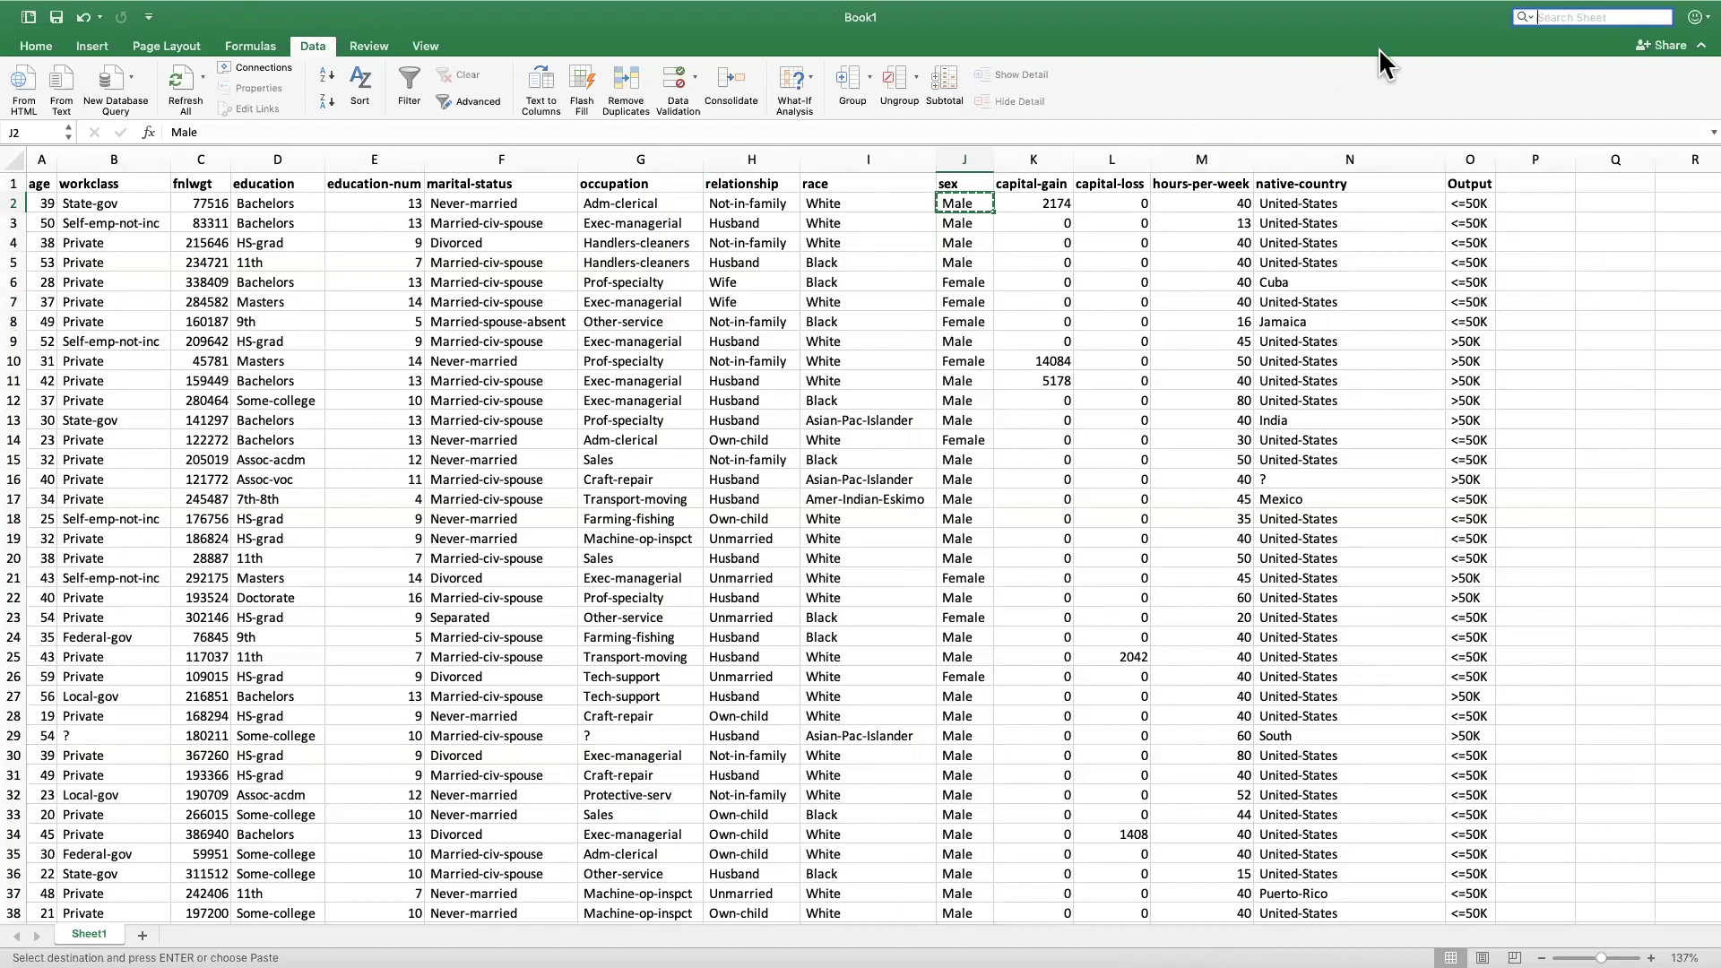
Replace all Male entries with 0 using Find and Replace
left_click(1523, 18)
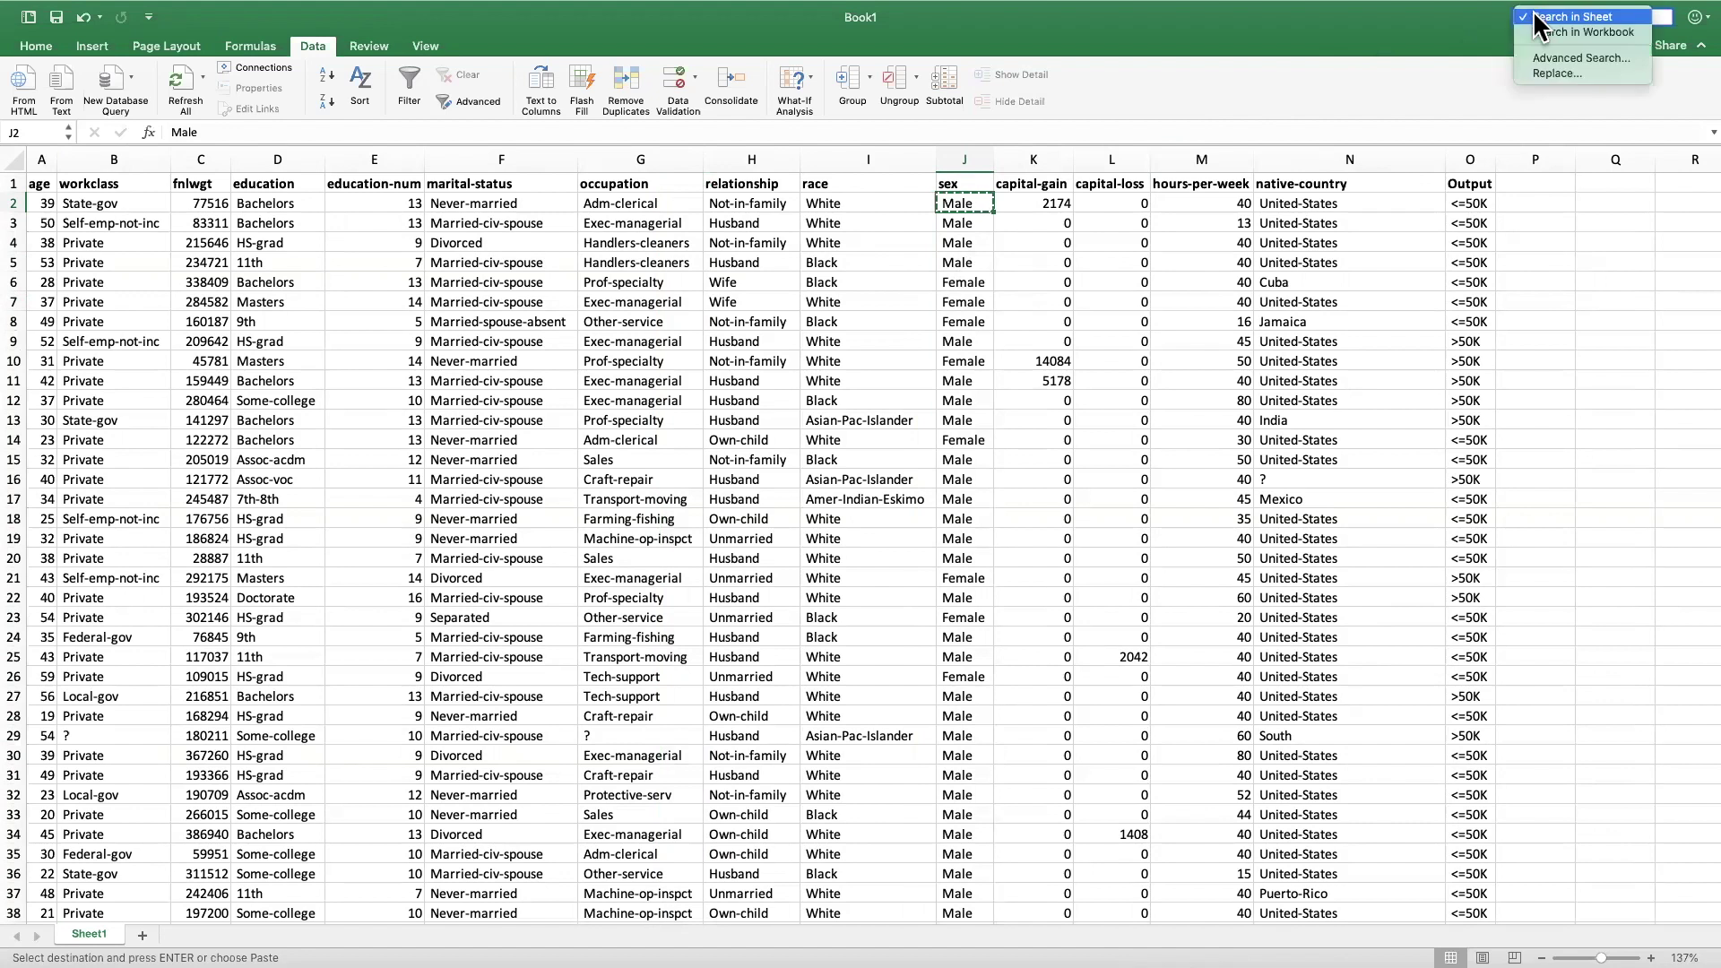
left_click(1542, 94)
key("super+v")
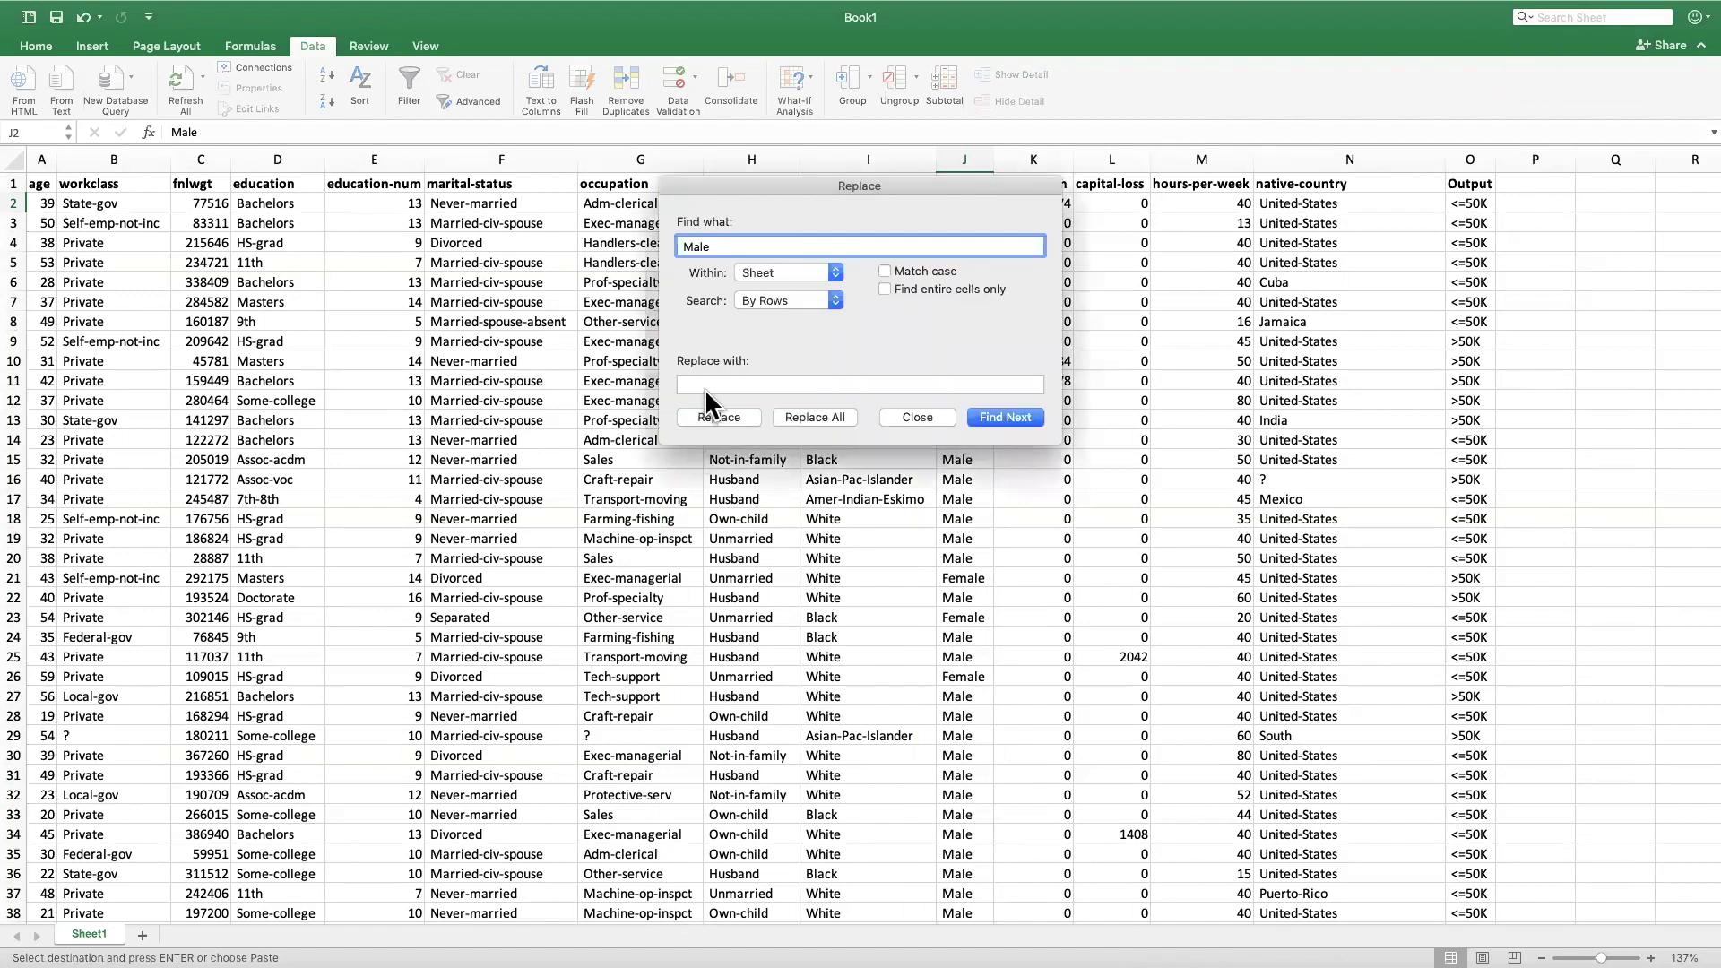
left_click(709, 376)
type("0")
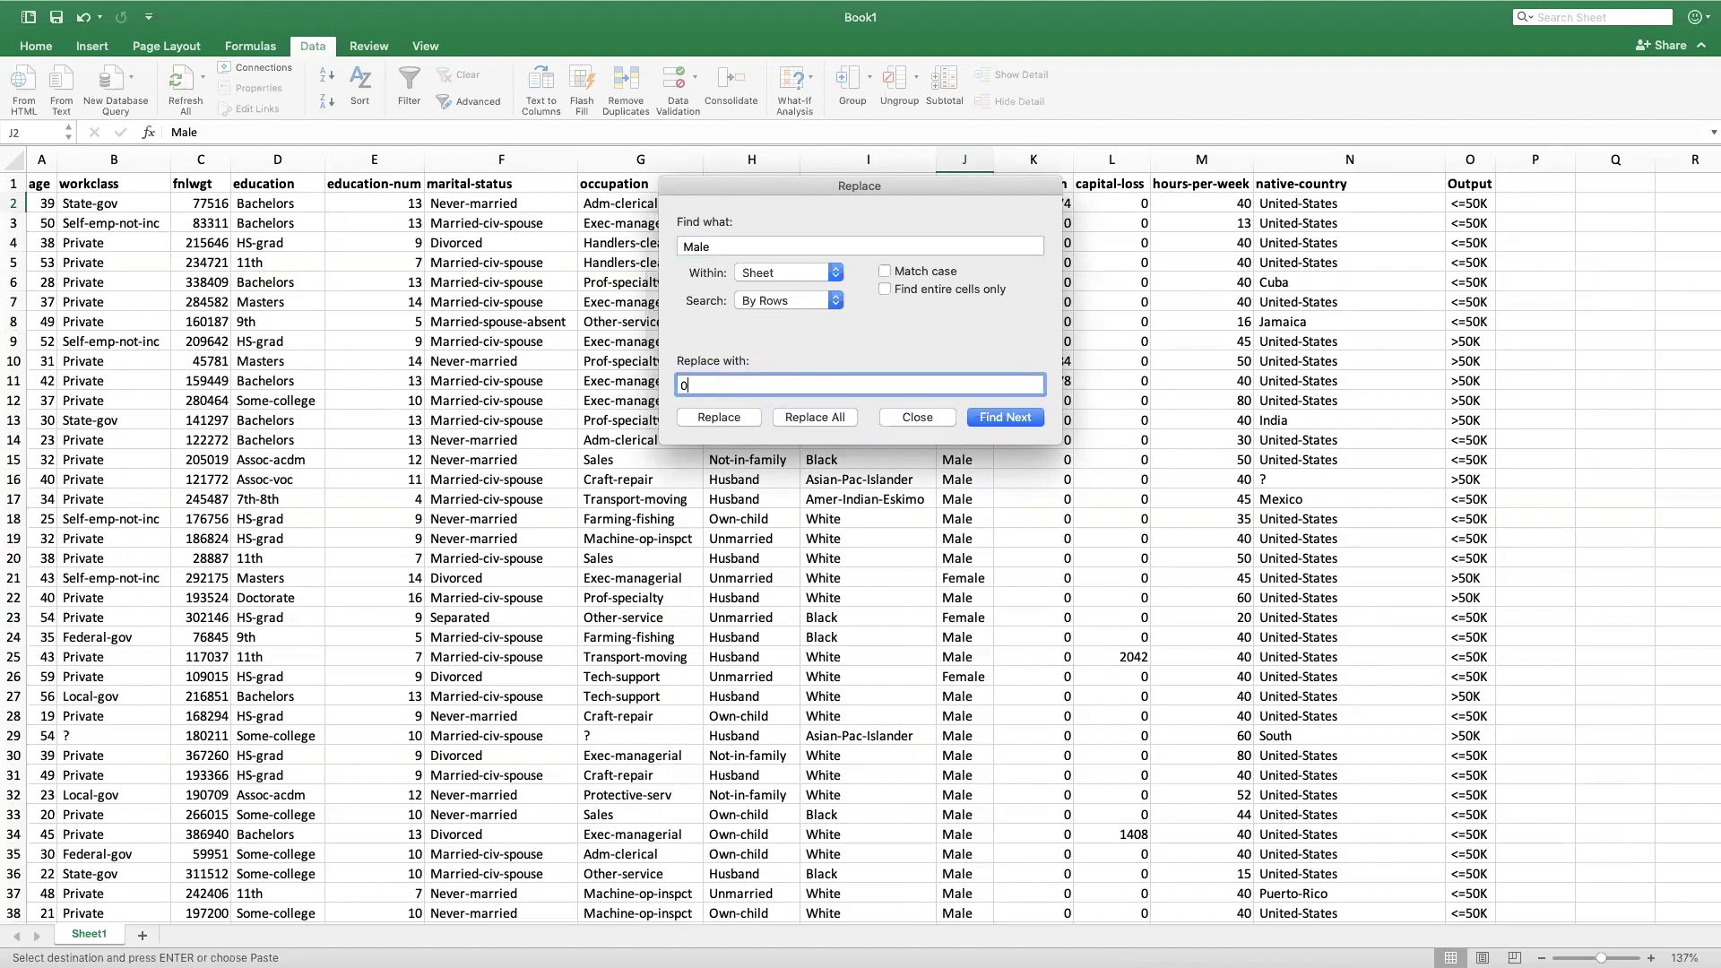
left_click(807, 416)
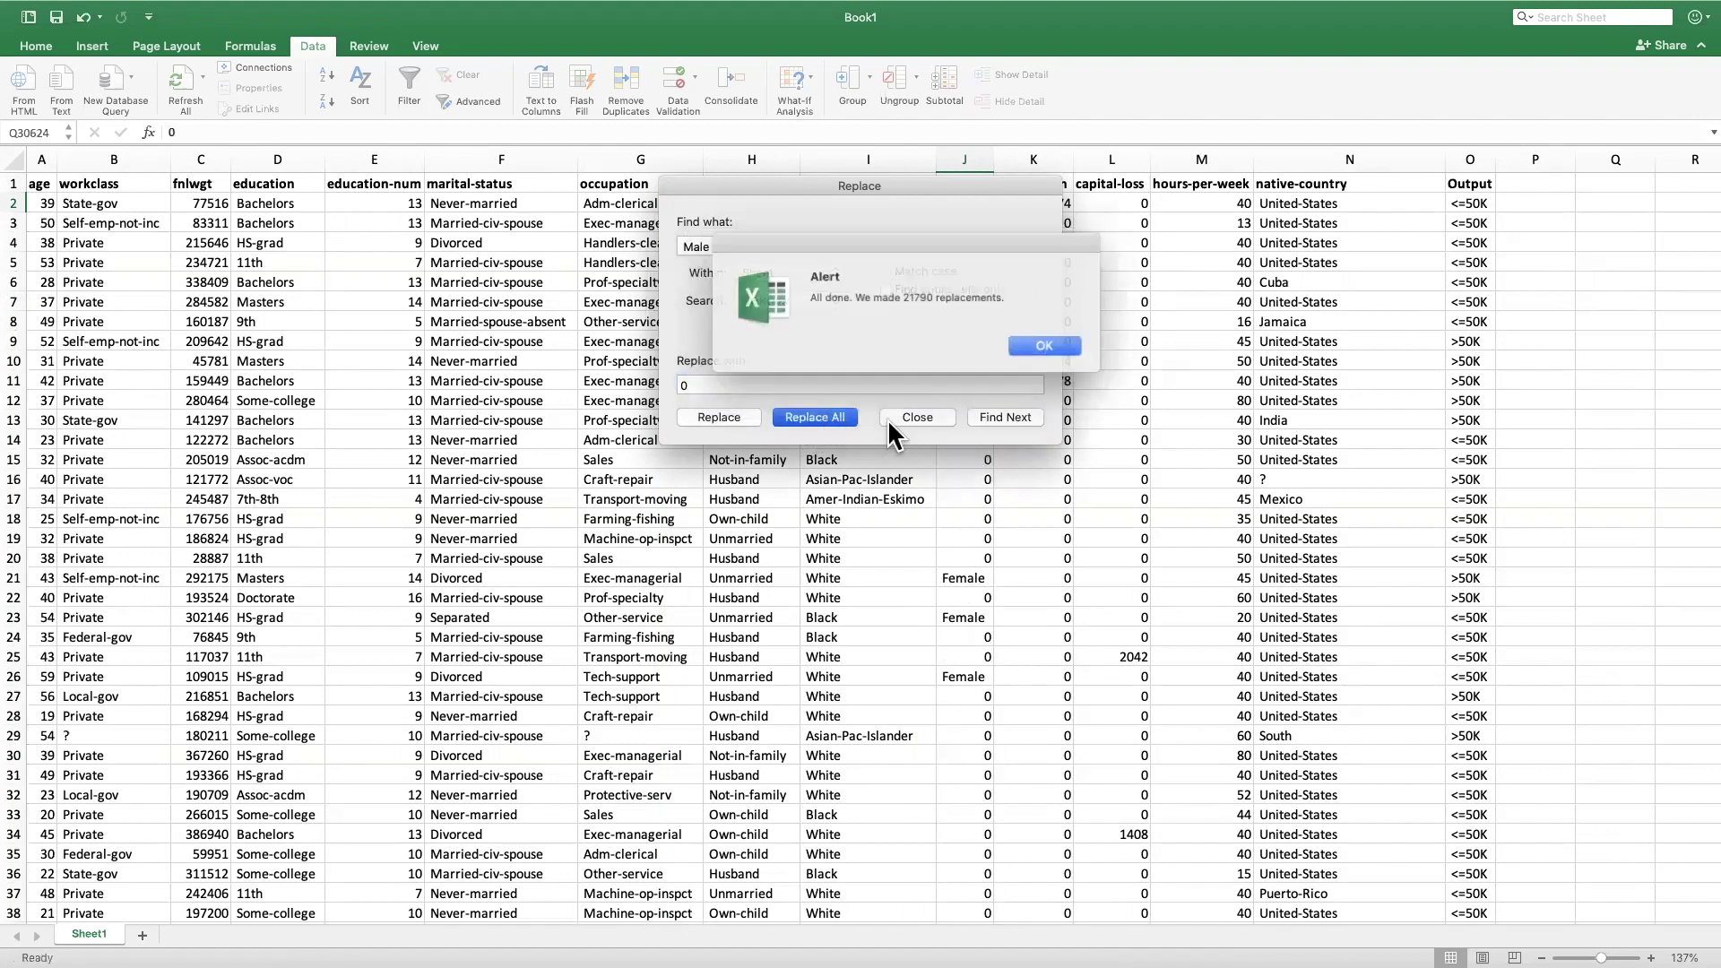
left_click(1036, 345)
Replace all Female entries with 1 and close the Find and Replace dialog
double_click(702, 246)
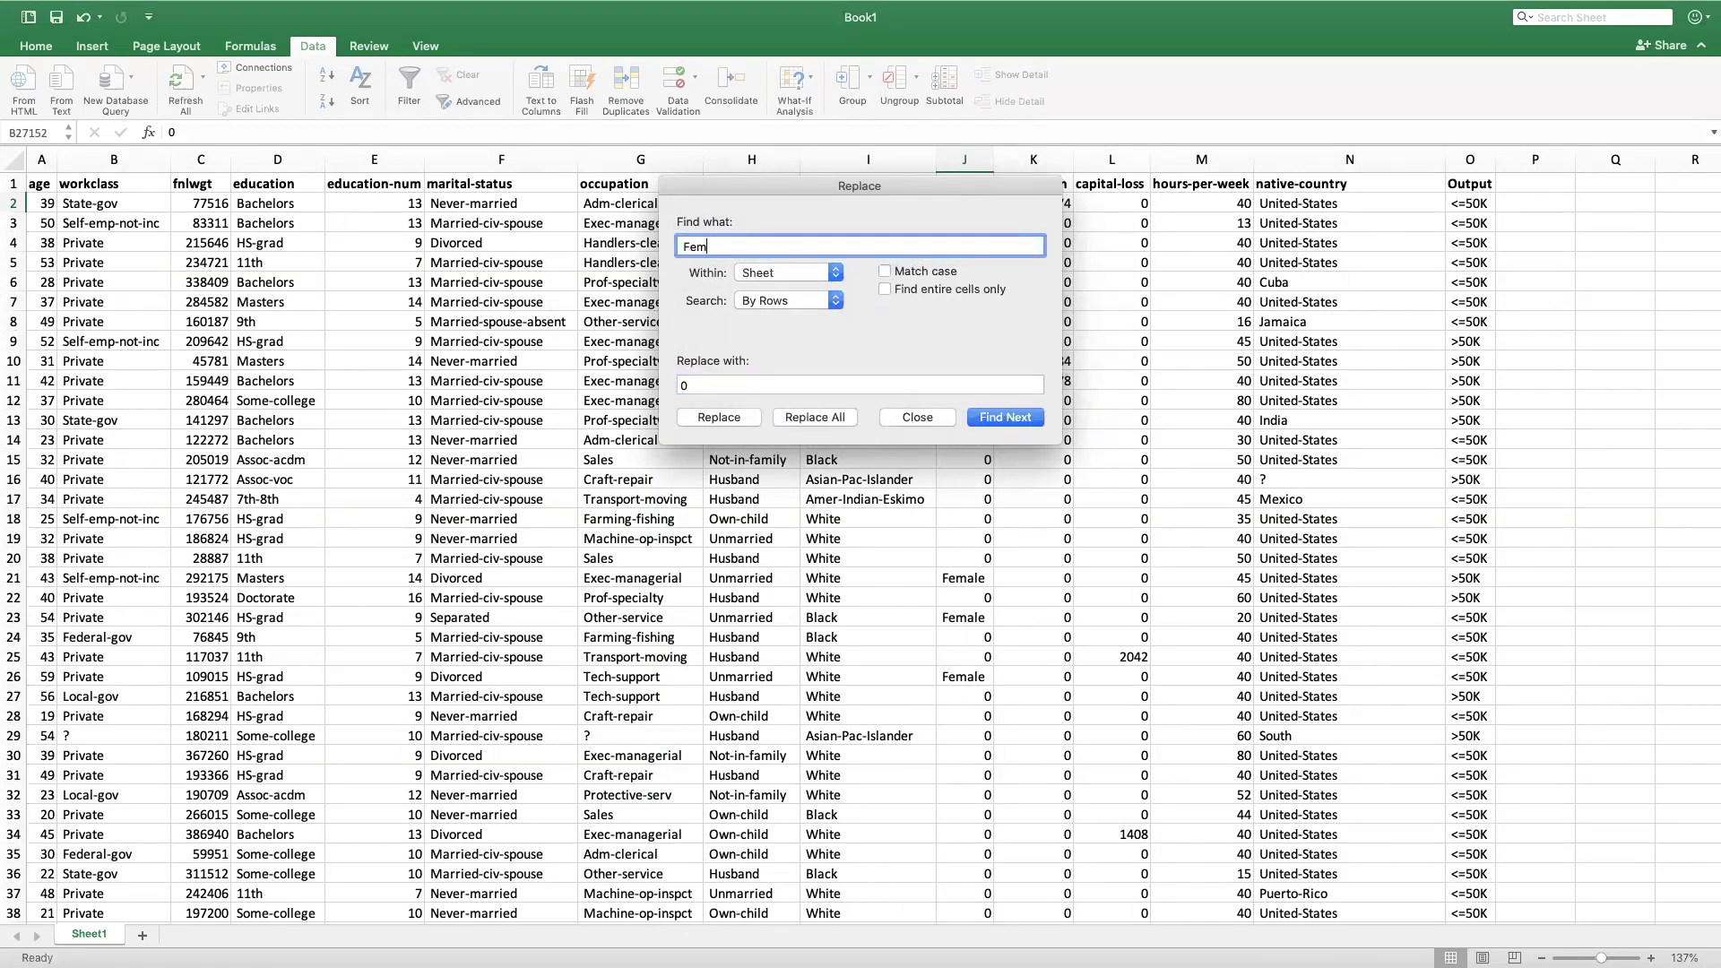
double_click(734, 388)
type("1")
left_click(814, 417)
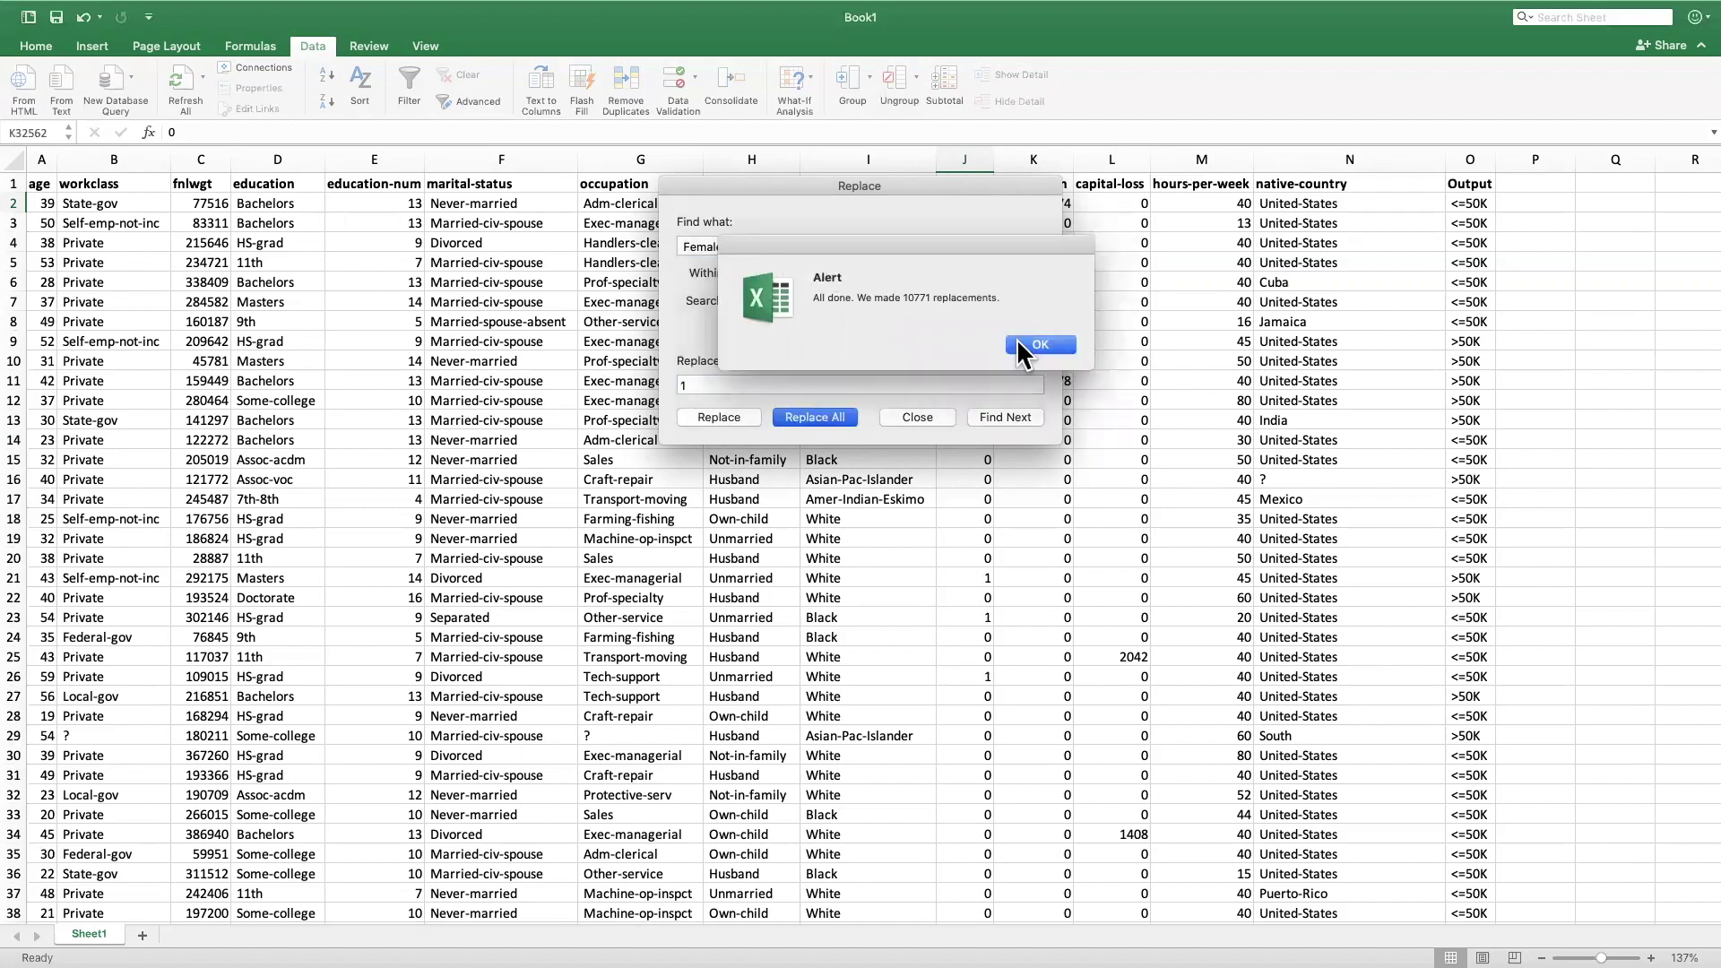
left_click(1031, 345)
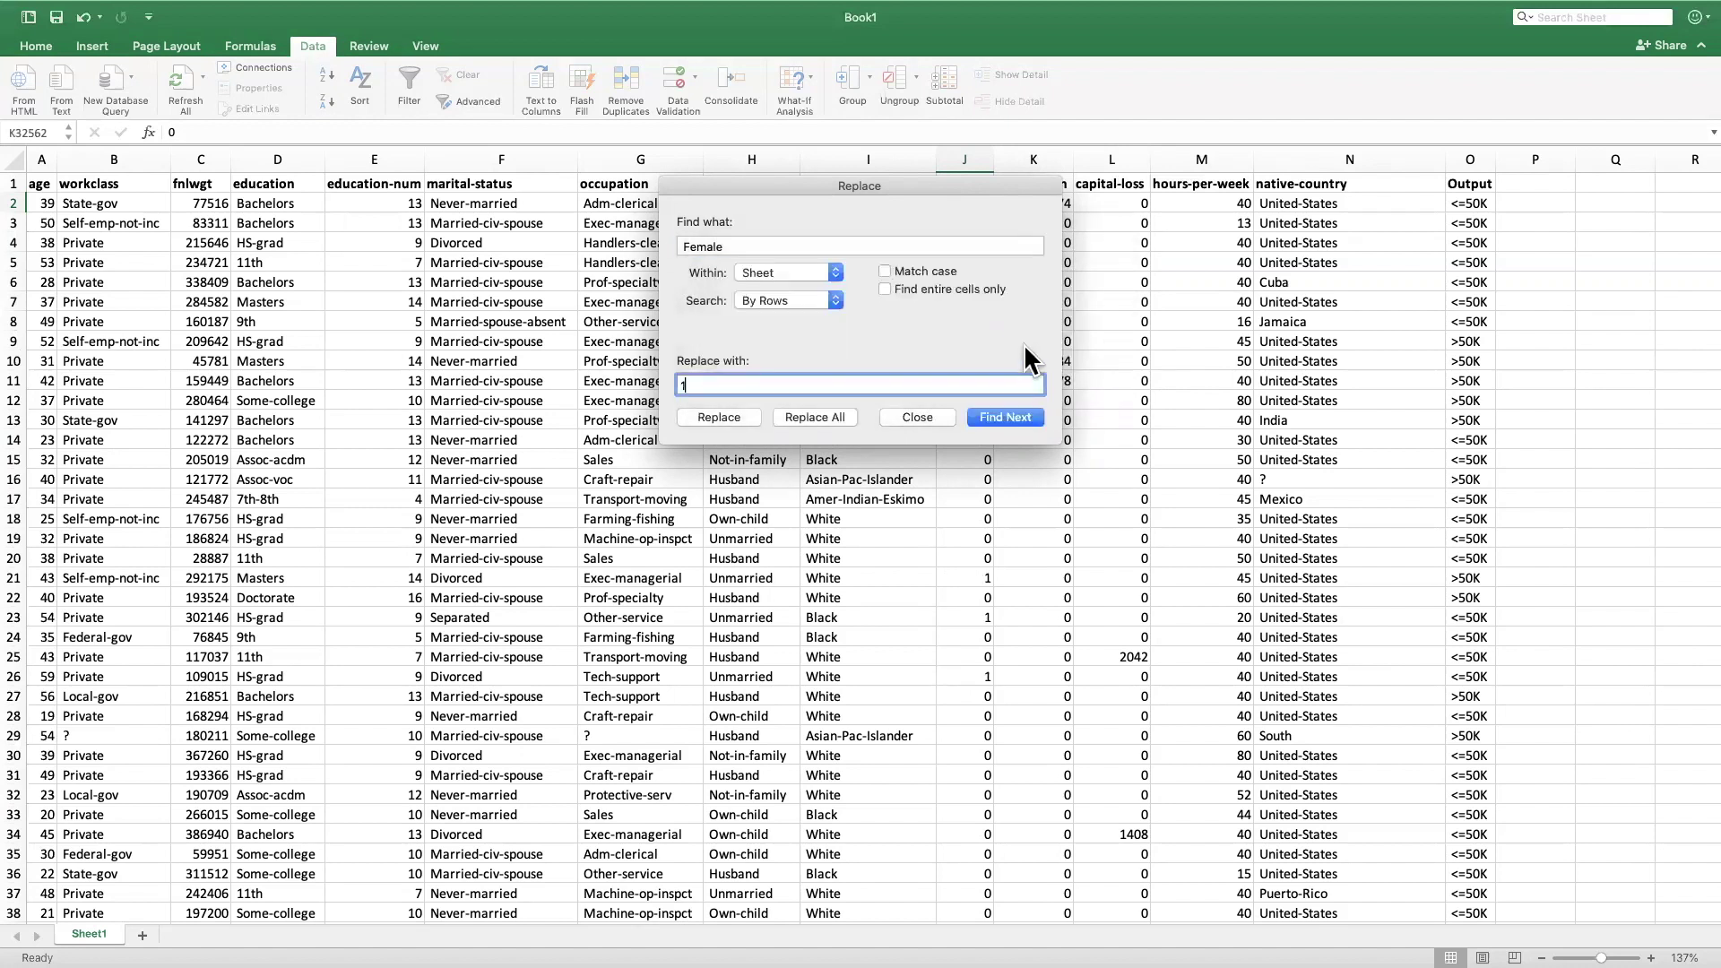
left_click(909, 417)
left_click(965, 339)
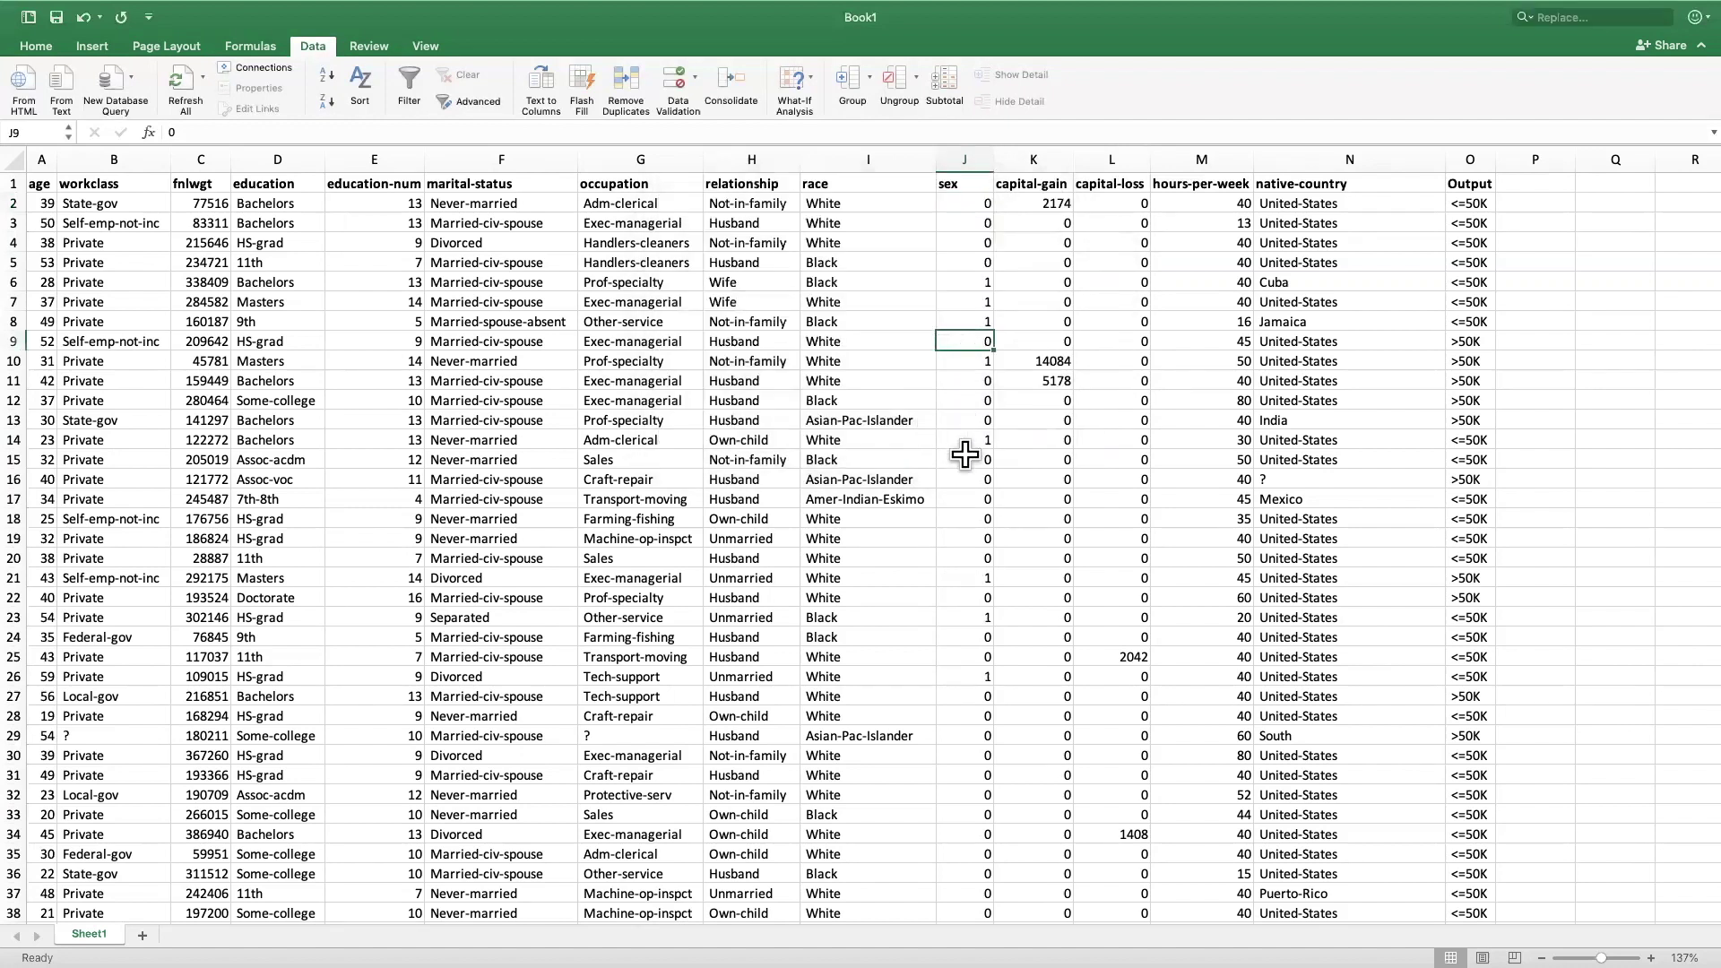
scroll(961, 466, "down", 2)
scroll(961, 466, "up", 2)
scroll(970, 238, "right", 5)
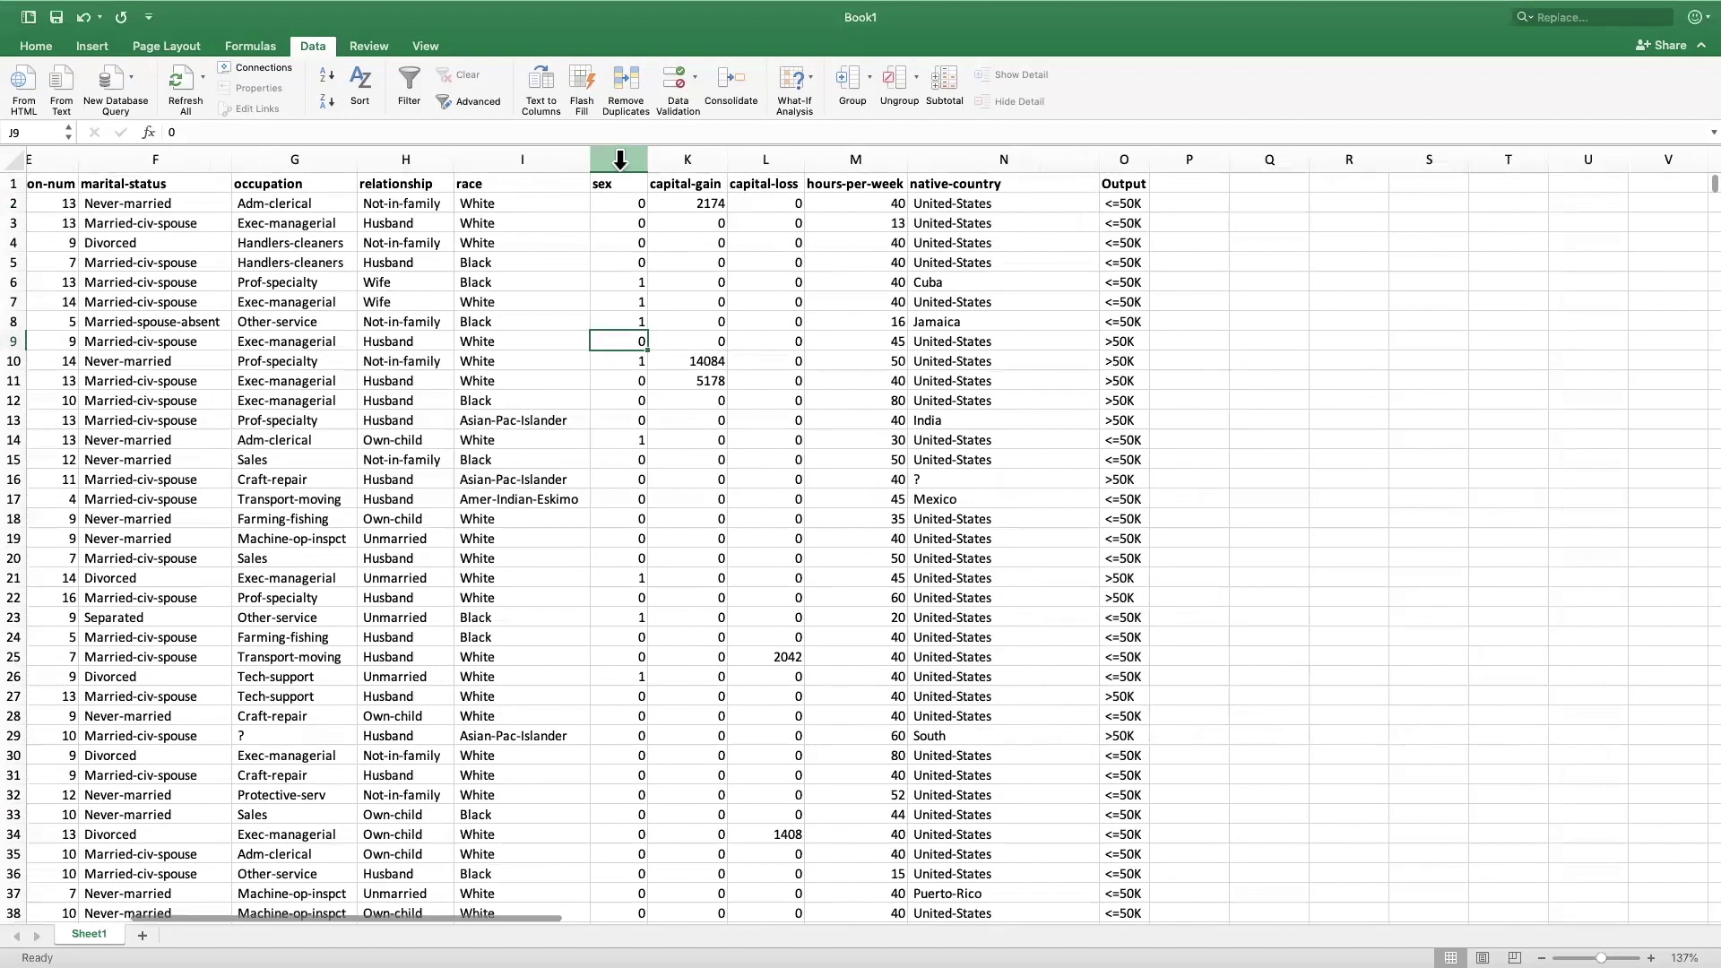
left_click(619, 160)
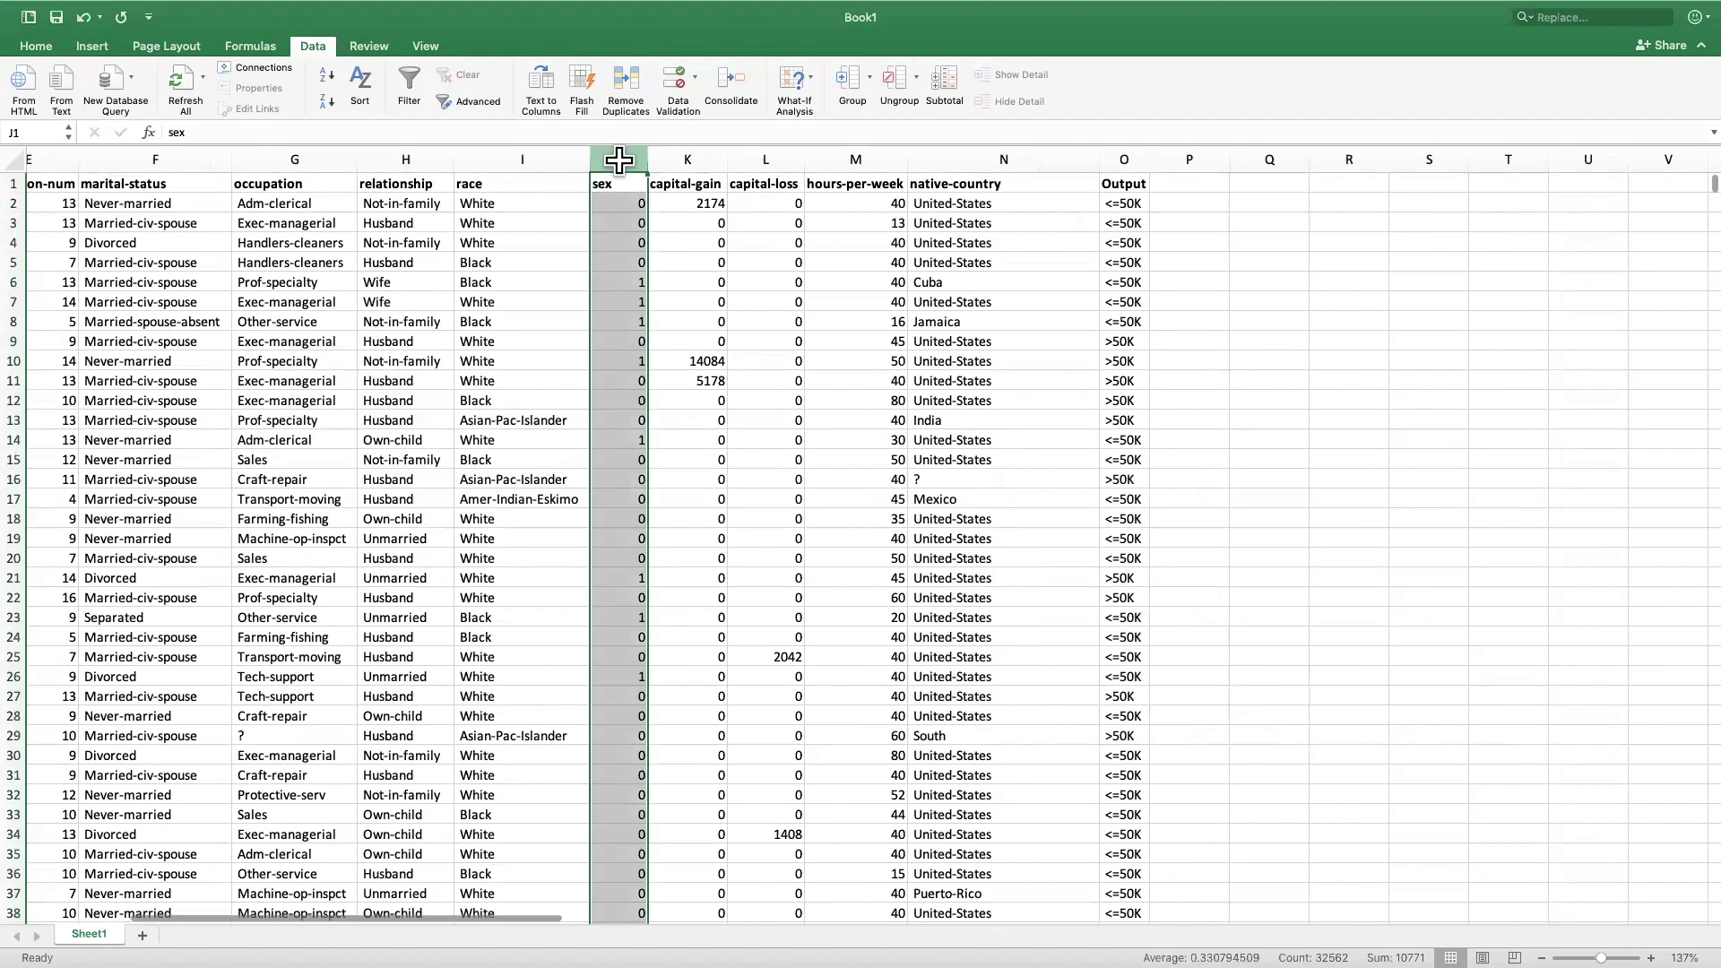
key("super+c")
scroll(1165, 296, "right", 1)
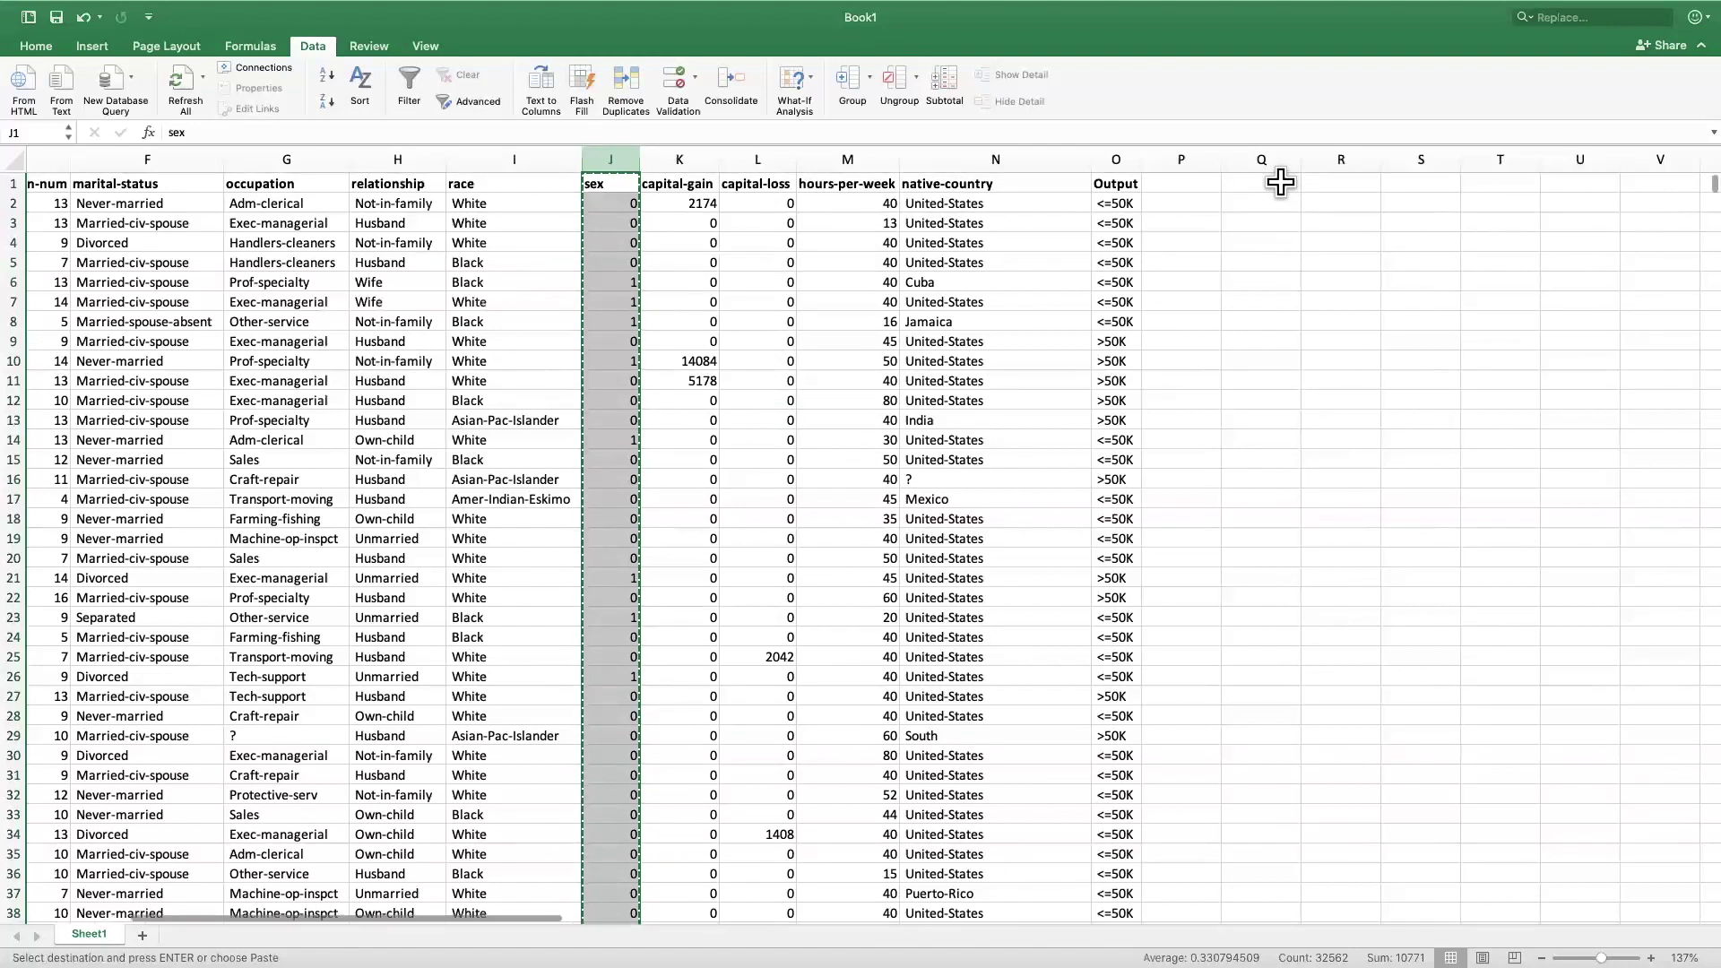
left_click(1280, 185)
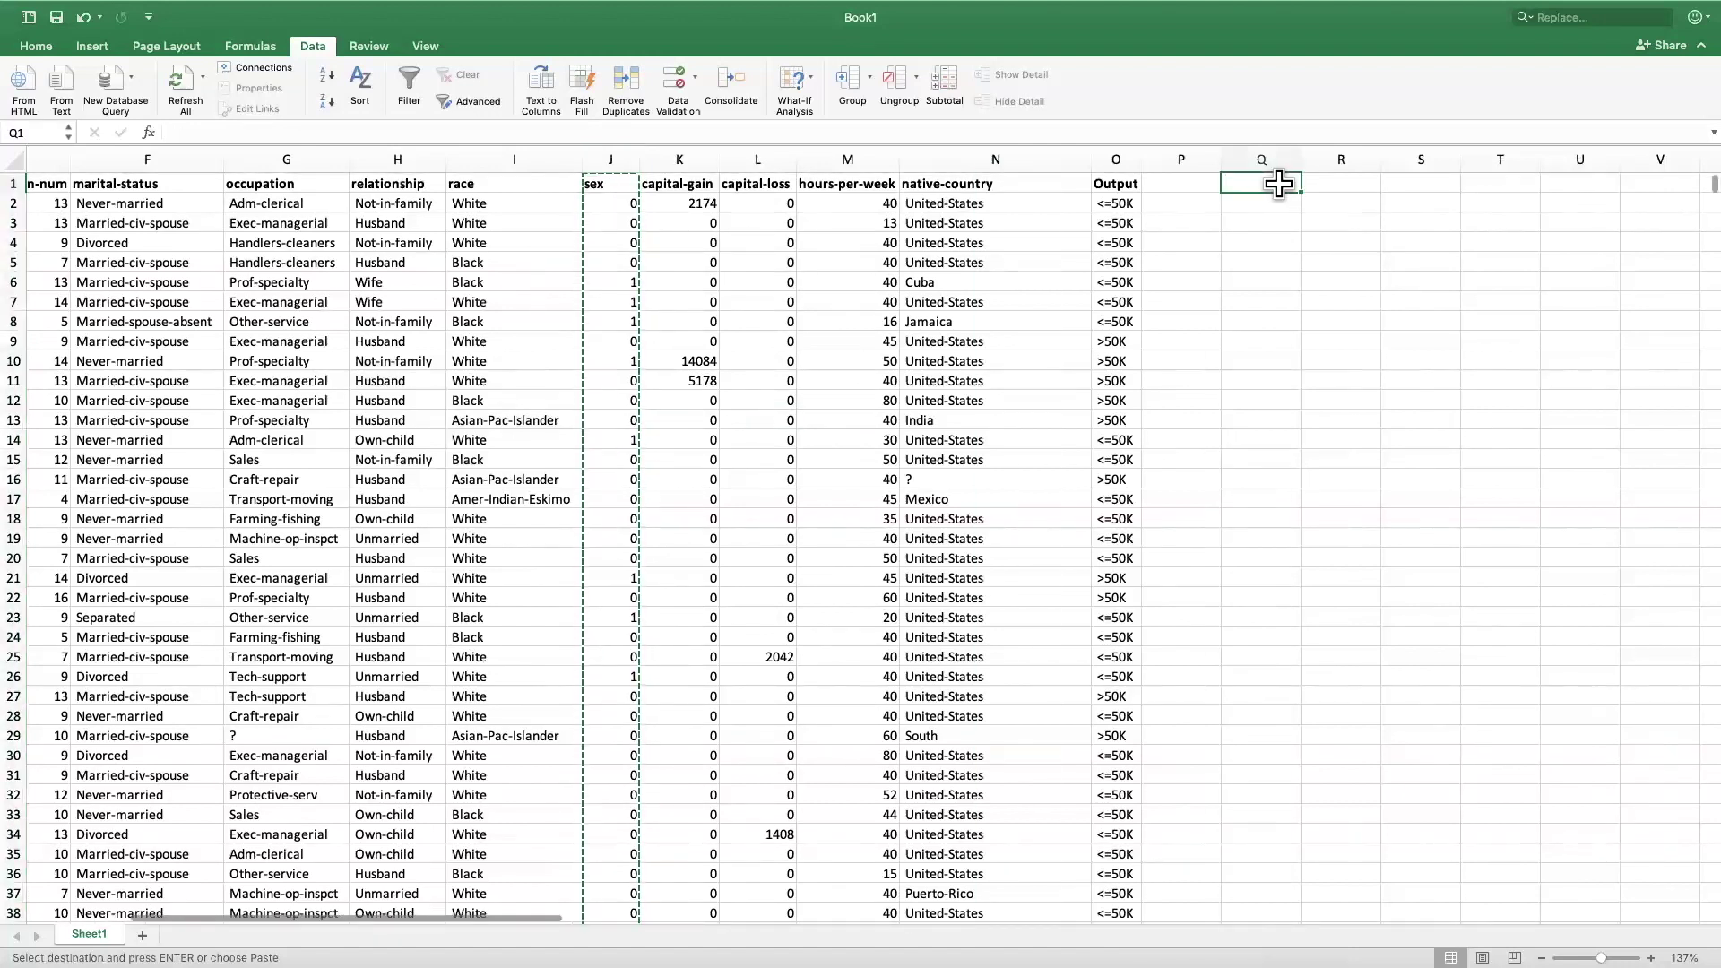
key("super+v")
left_click(627, 94)
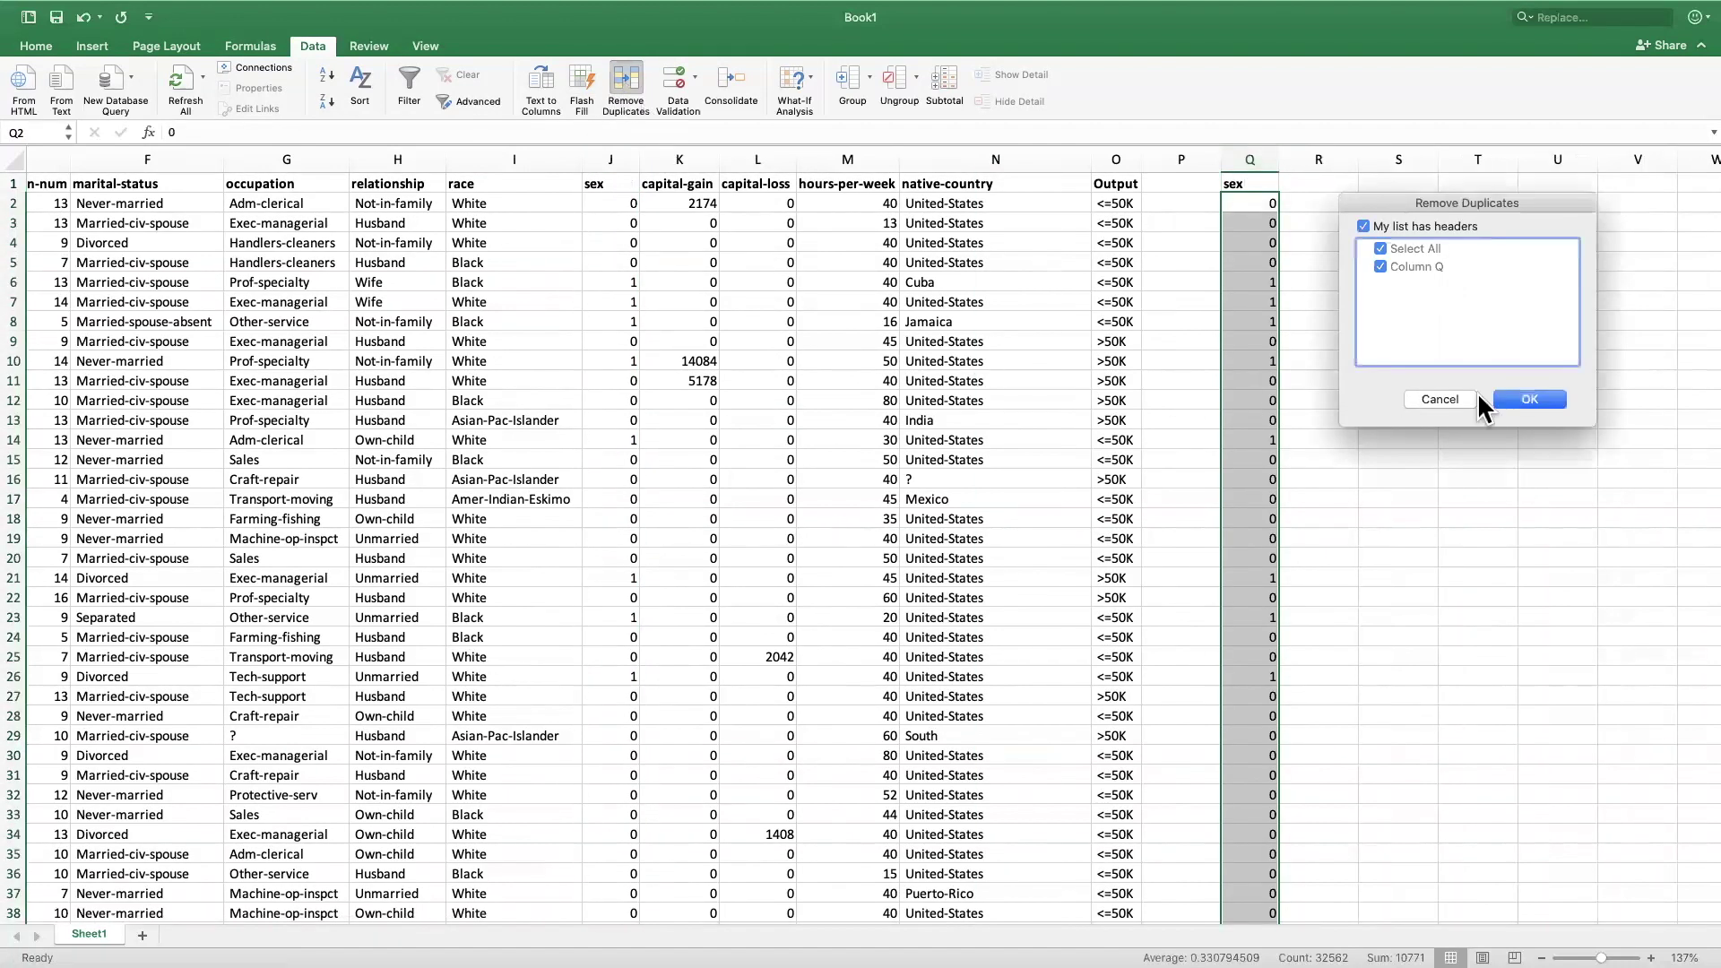
left_click(1515, 392)
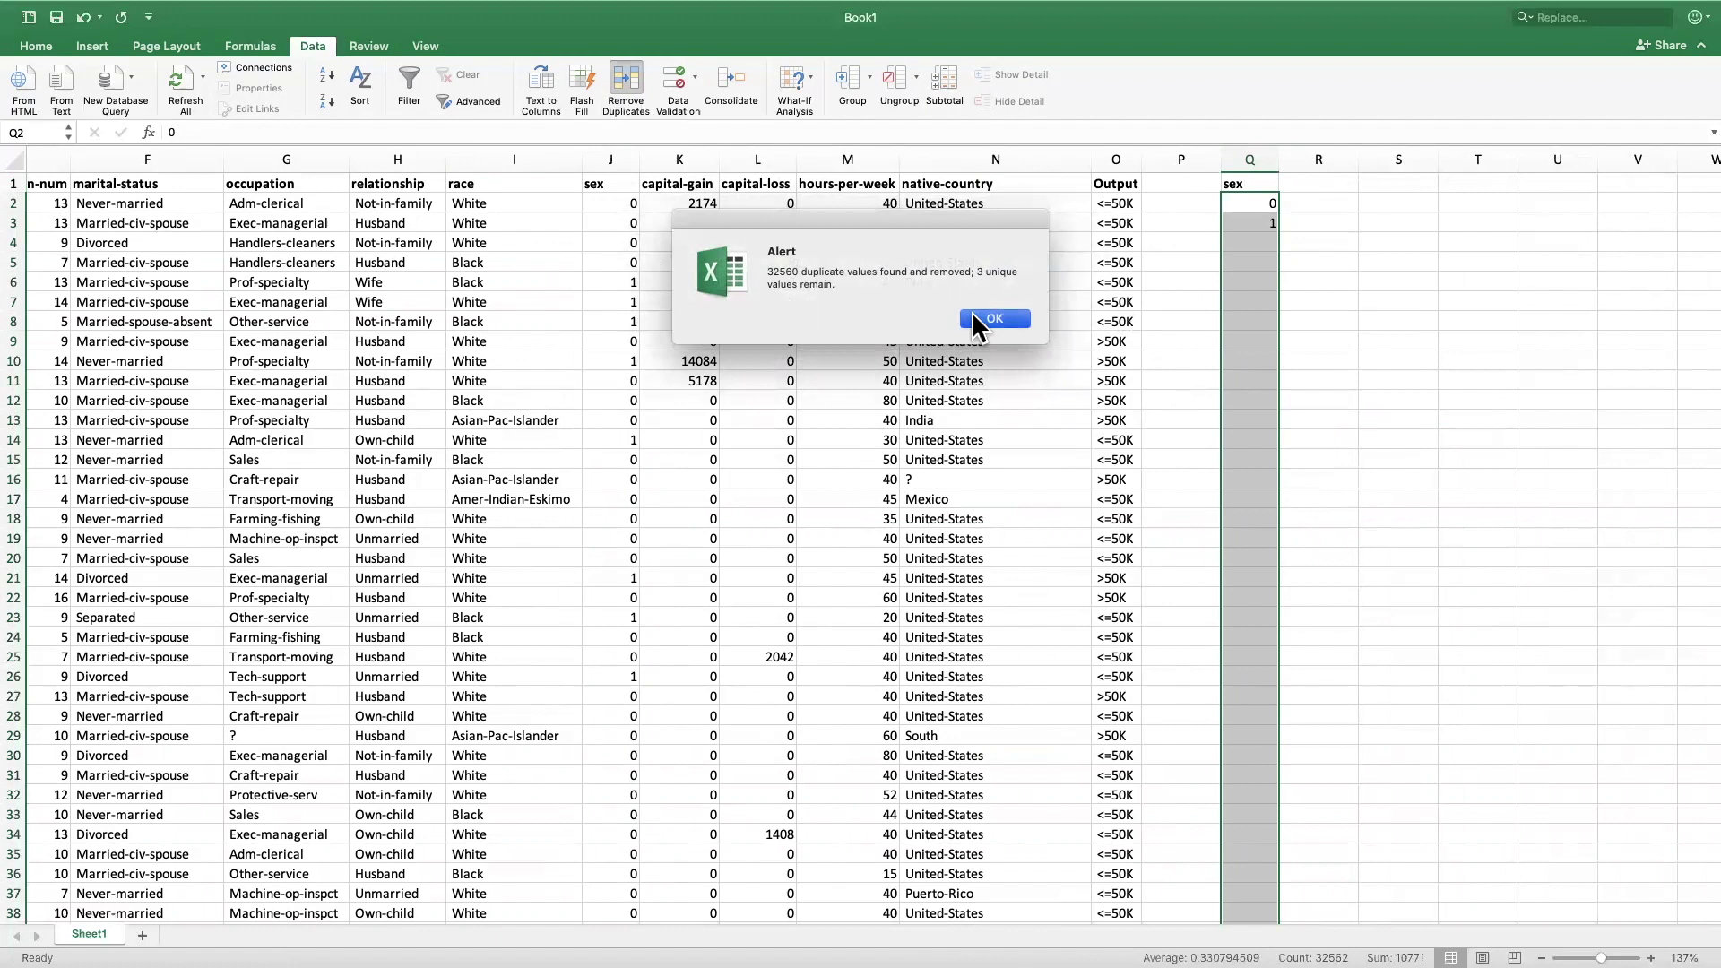
left_click(1004, 321)
left_click(1300, 284)
left_click_drag(1245, 184, 1243, 223)
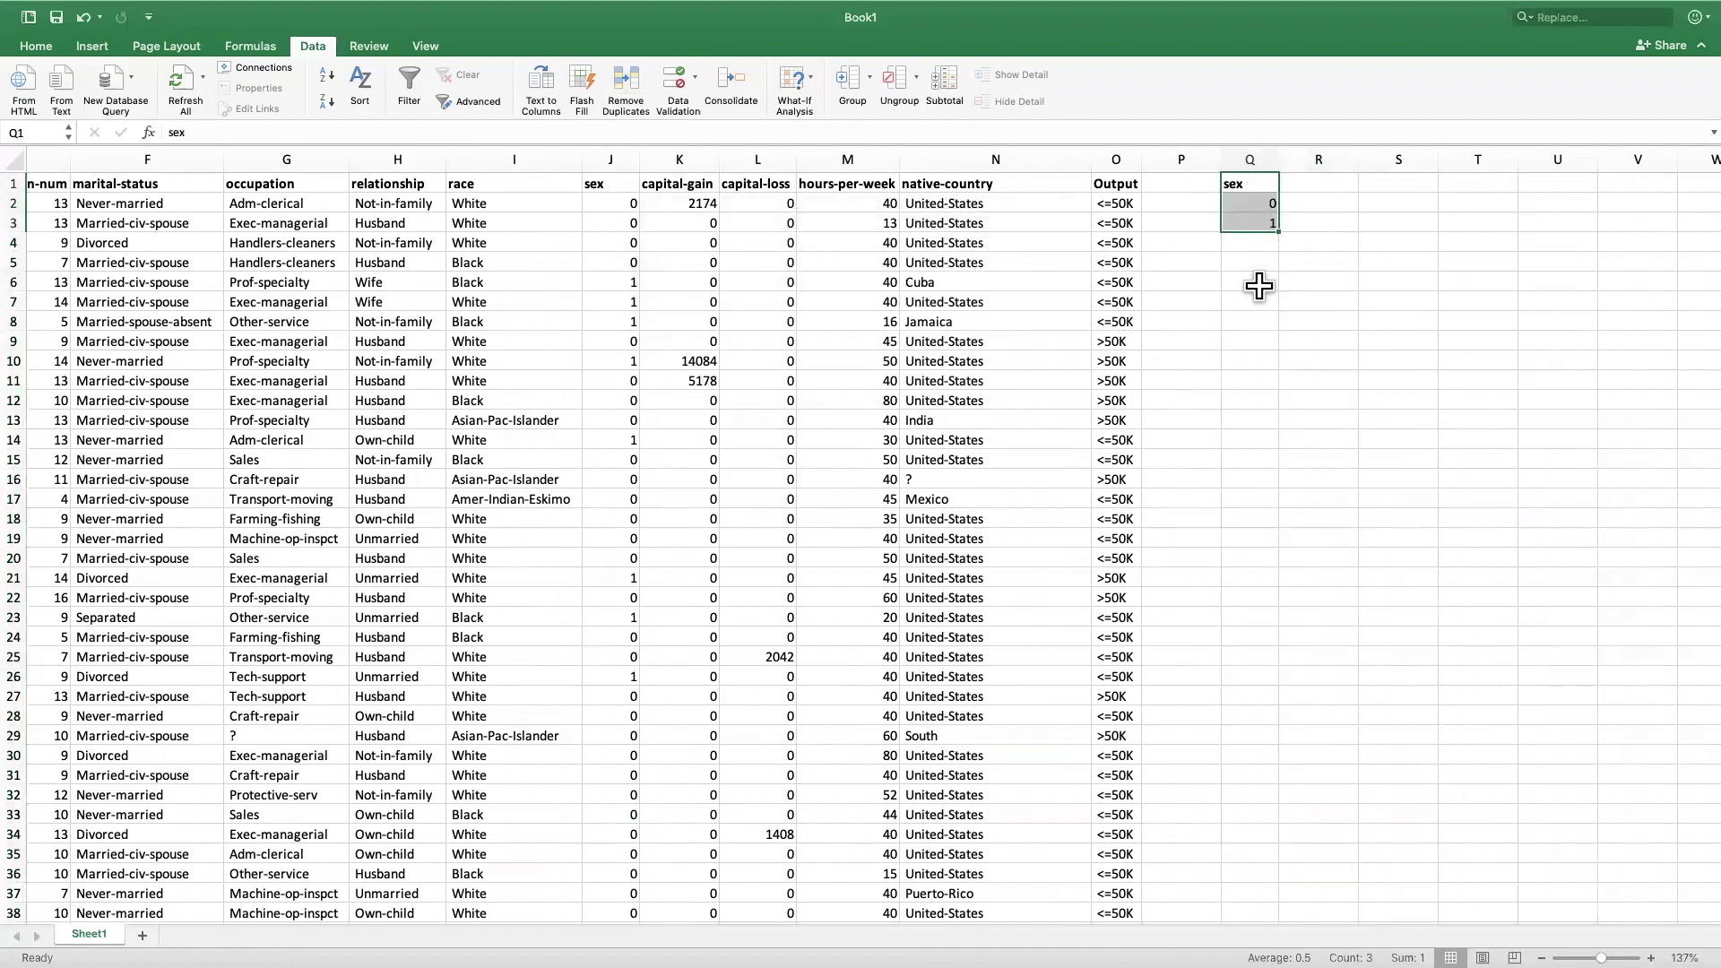
key("Delete")
Check the sex header cell, then move to the age header in A1
scroll(701, 346, "down", 3)
scroll(701, 346, "up", 3)
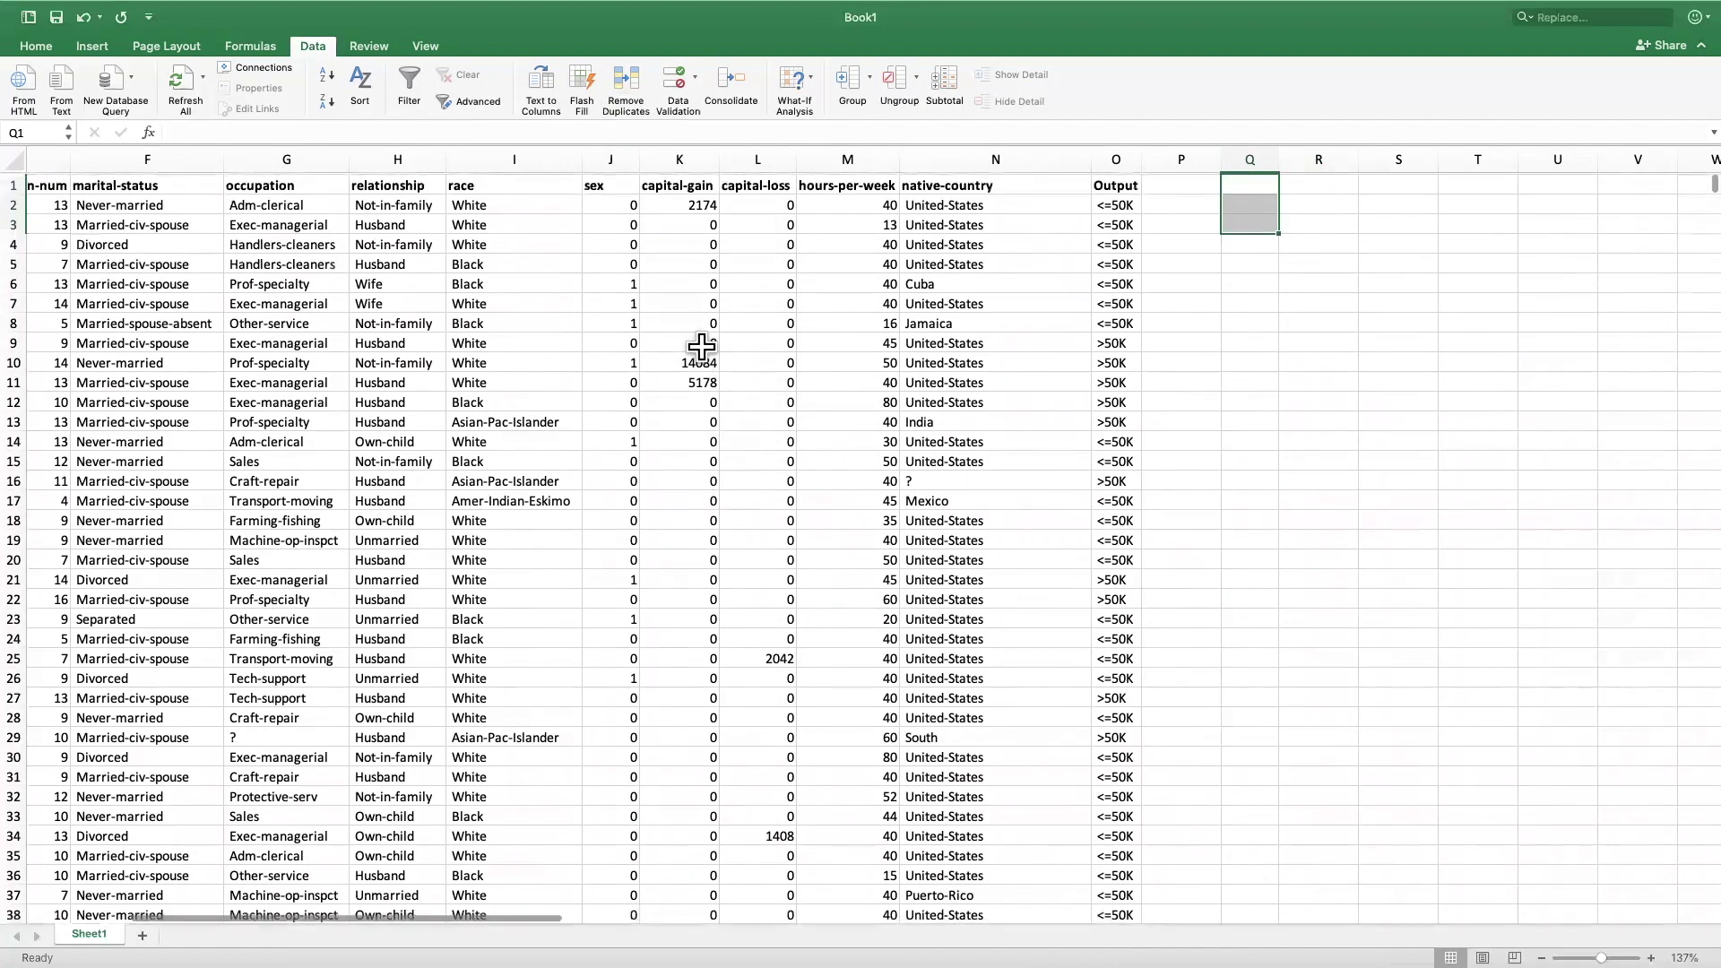
scroll(702, 346, "left", 5)
left_click(899, 301)
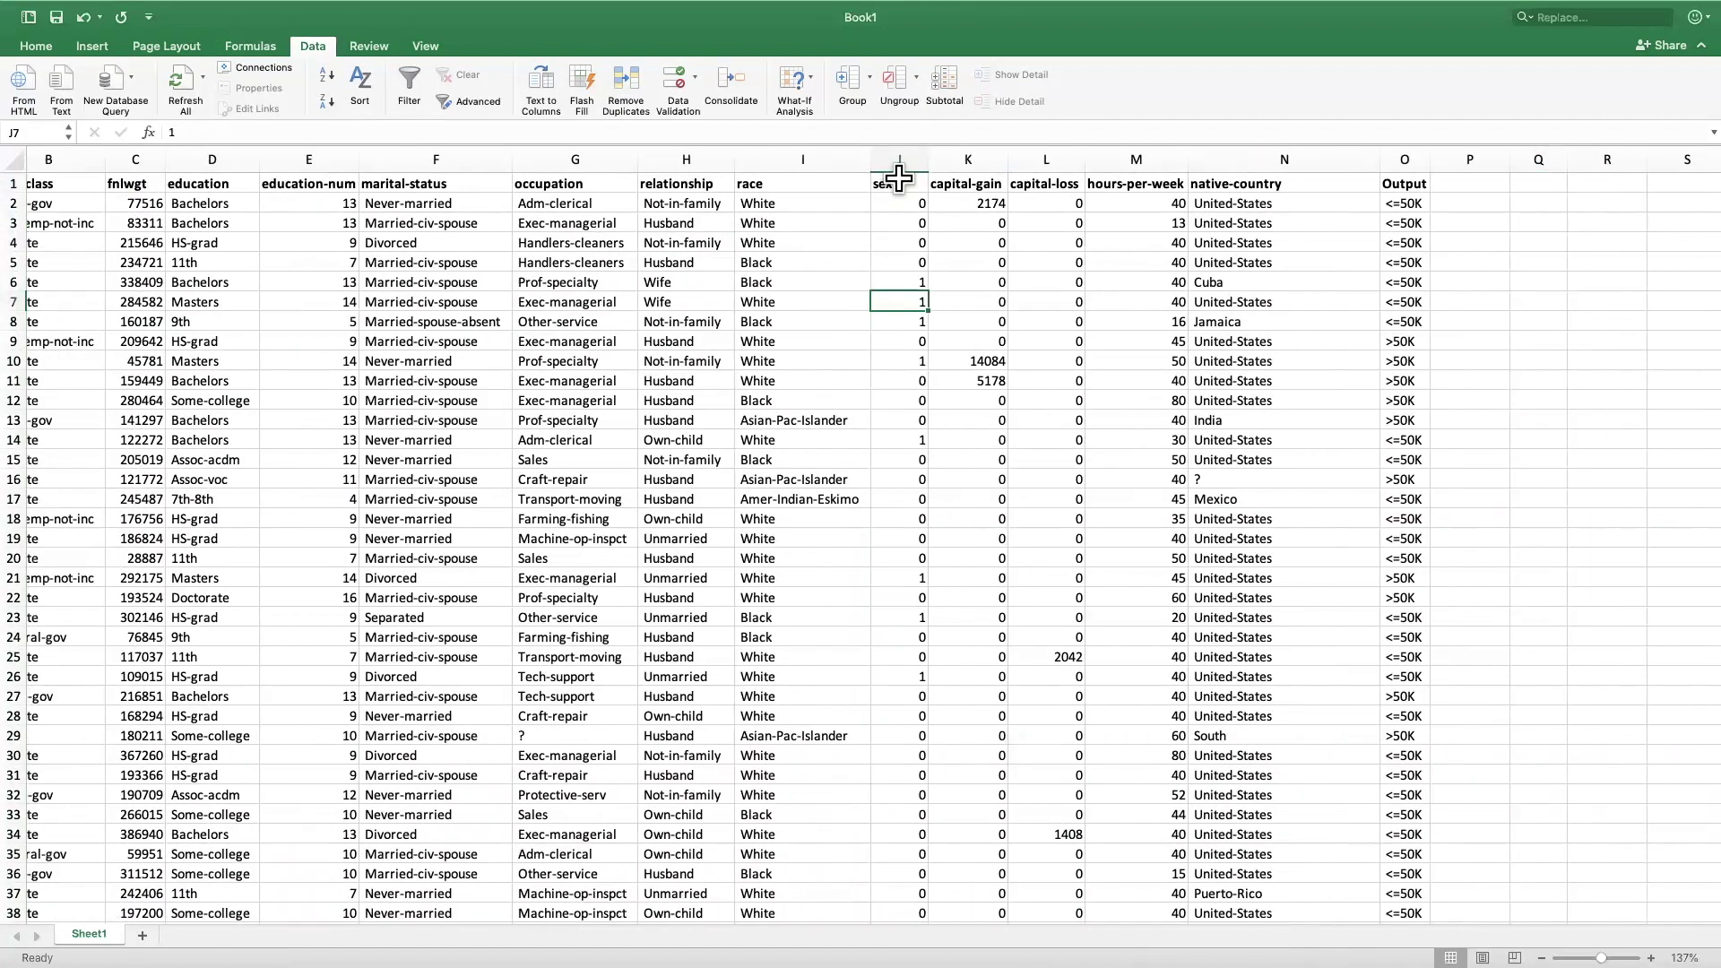
left_click(899, 181)
left_click(22, 46)
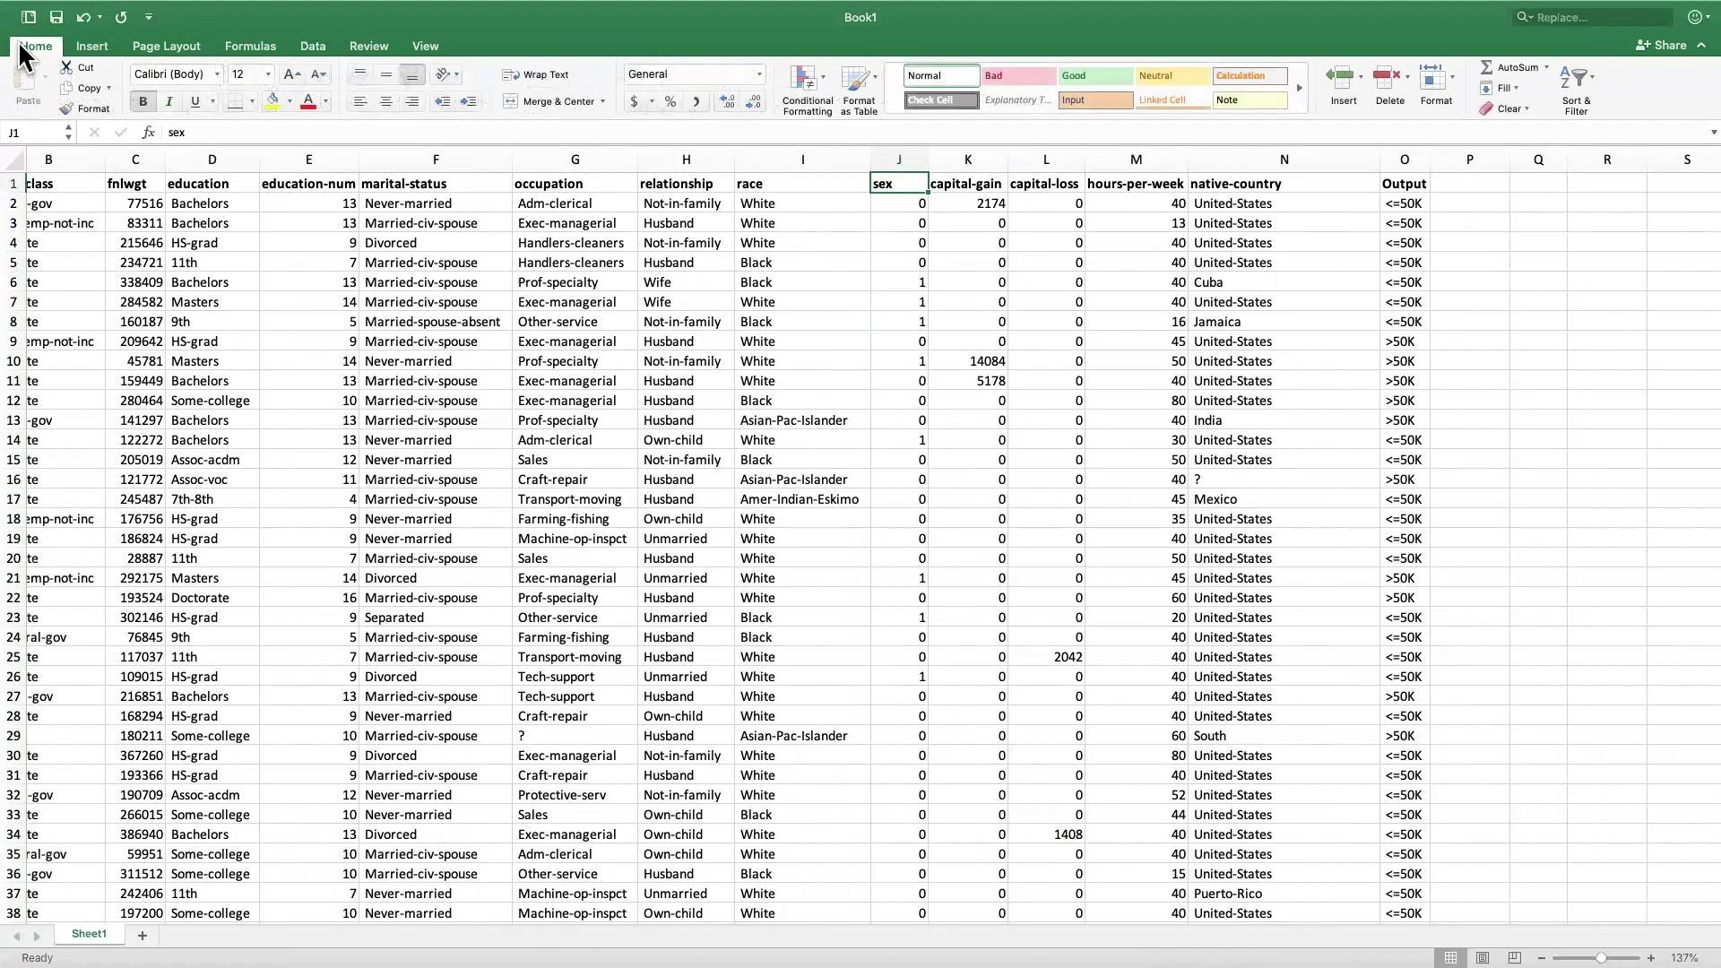
scroll(49, 204, "left", 2)
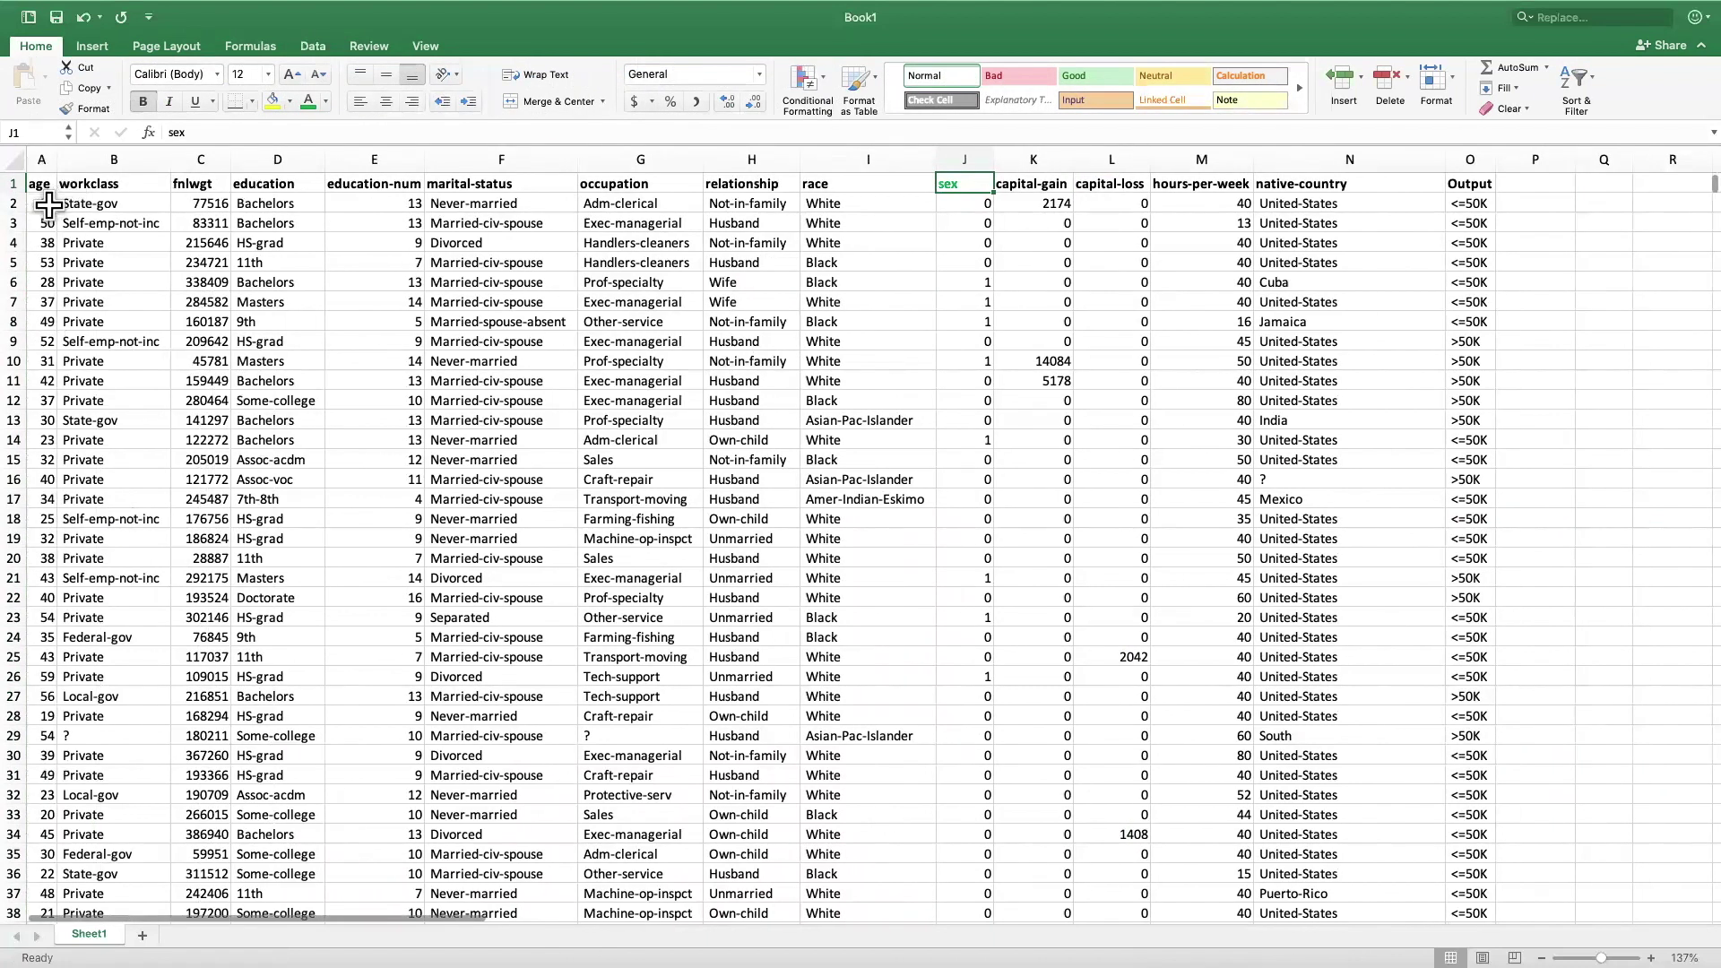
left_click(41, 184)
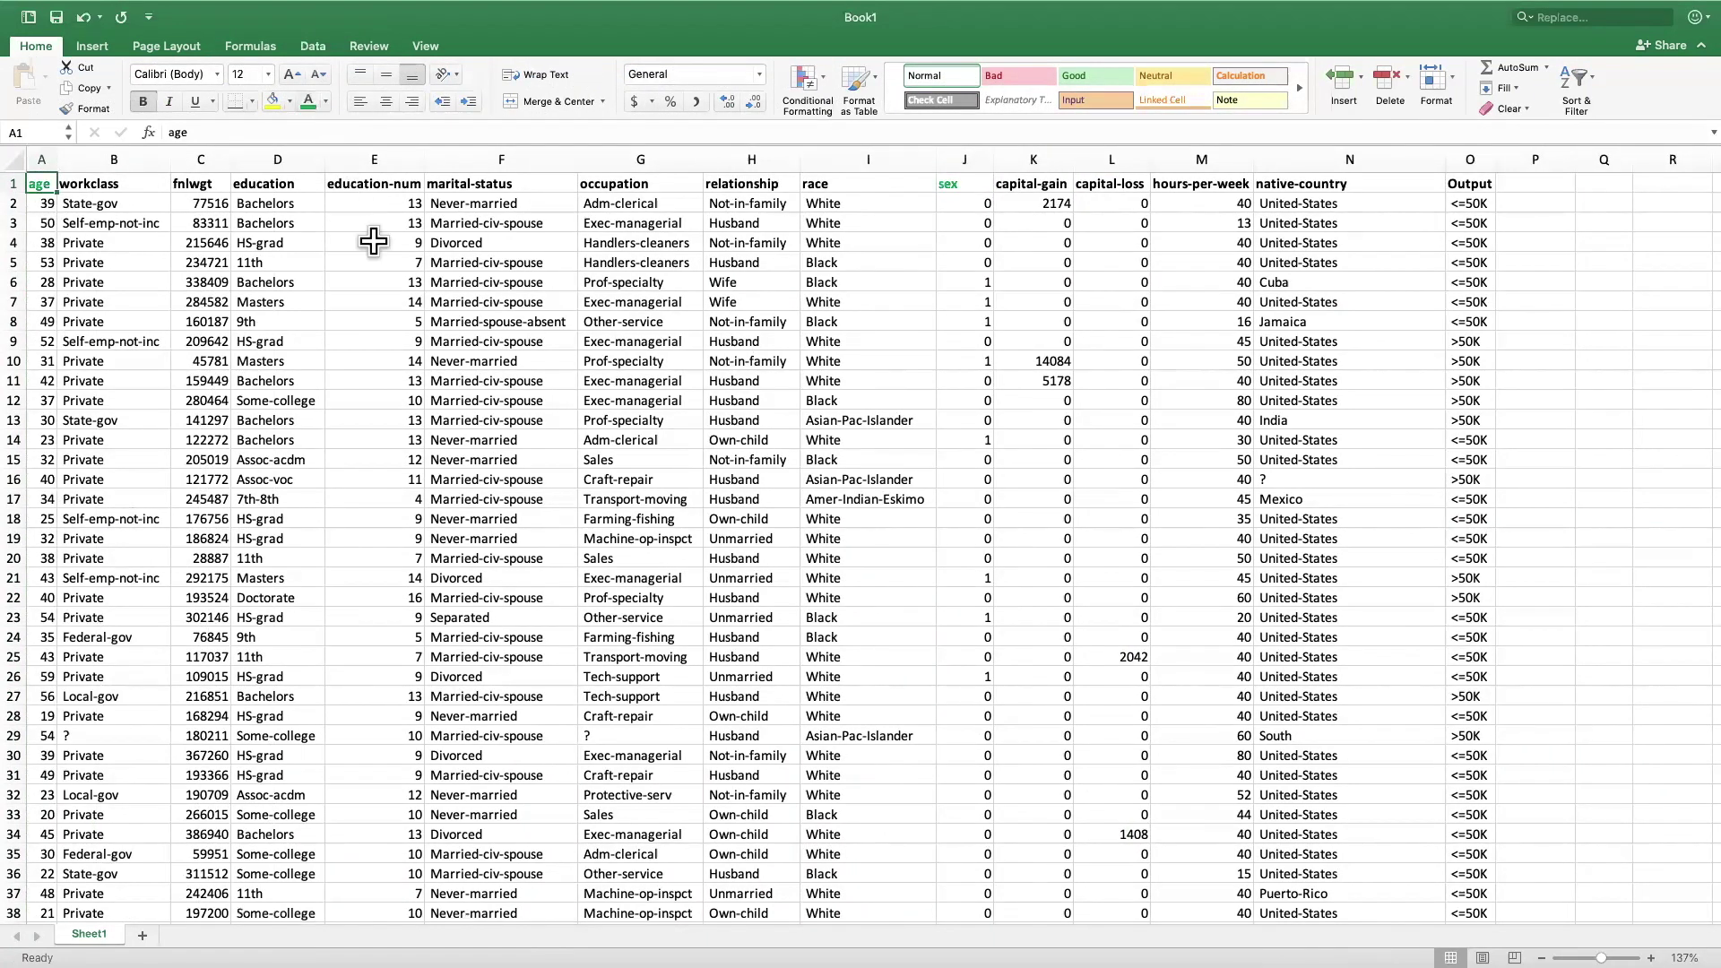
Give the capital-gain, capital-loss and hours-per-week headers (K1:M1) green font
scroll(915, 276, "right", 3)
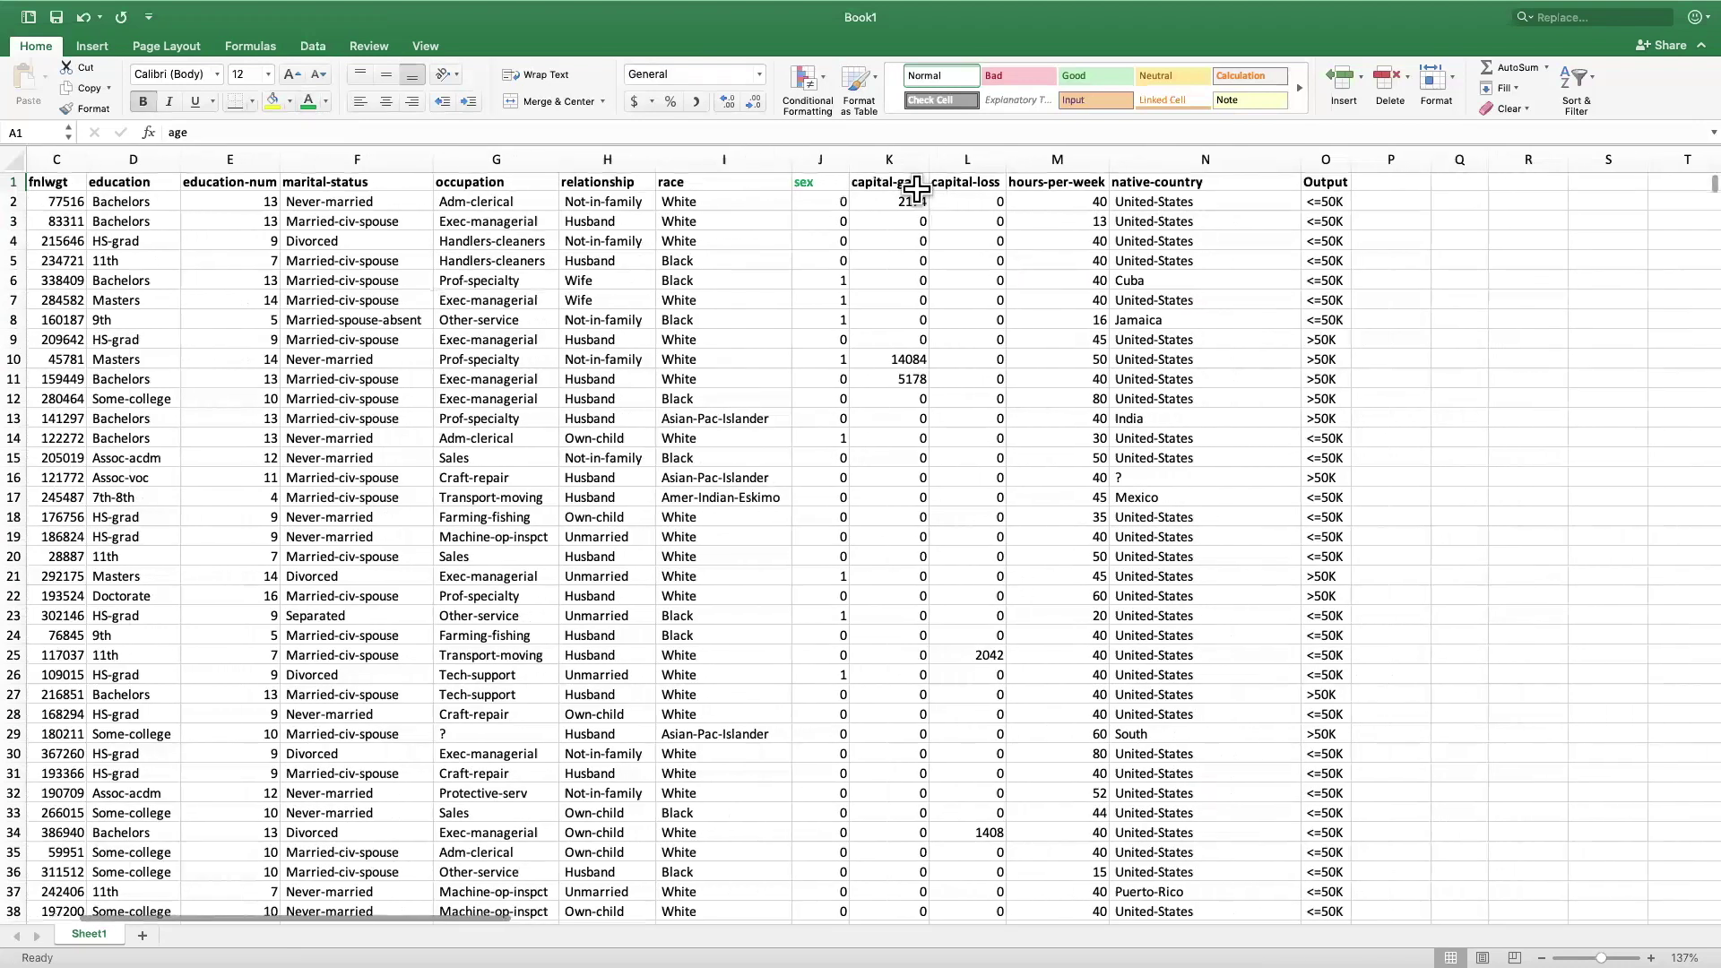
scroll(906, 190, "up", 1)
left_click_drag(888, 186, 1058, 186)
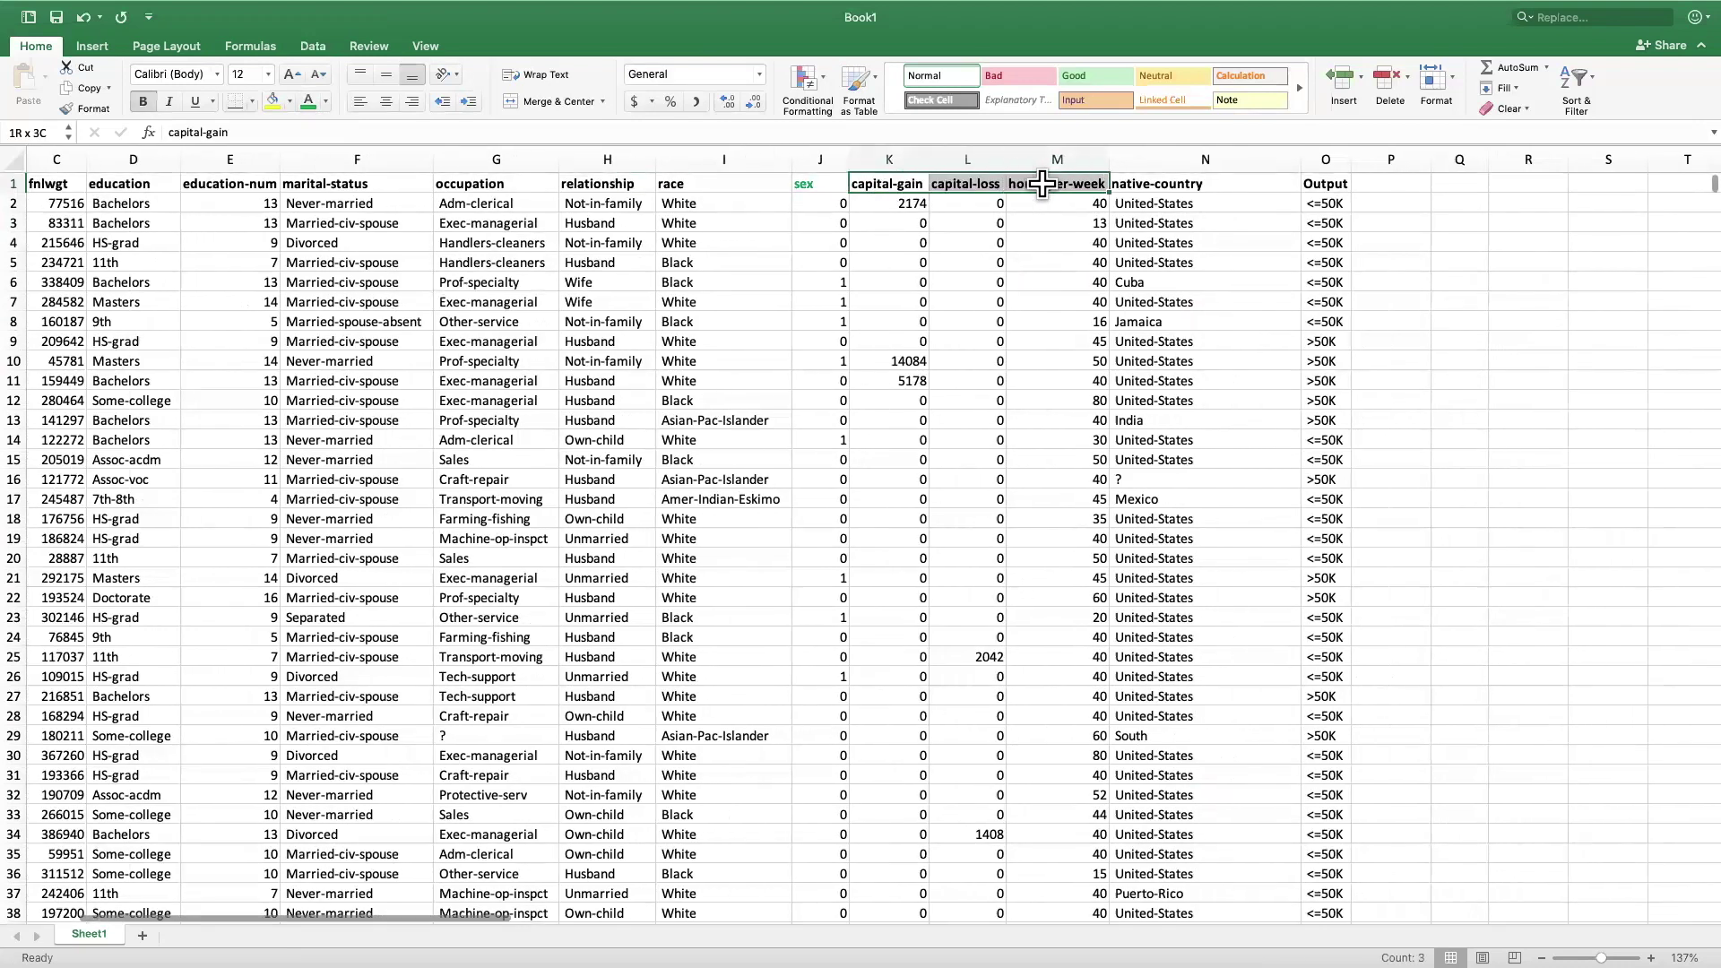
left_click(305, 95)
left_click(995, 285)
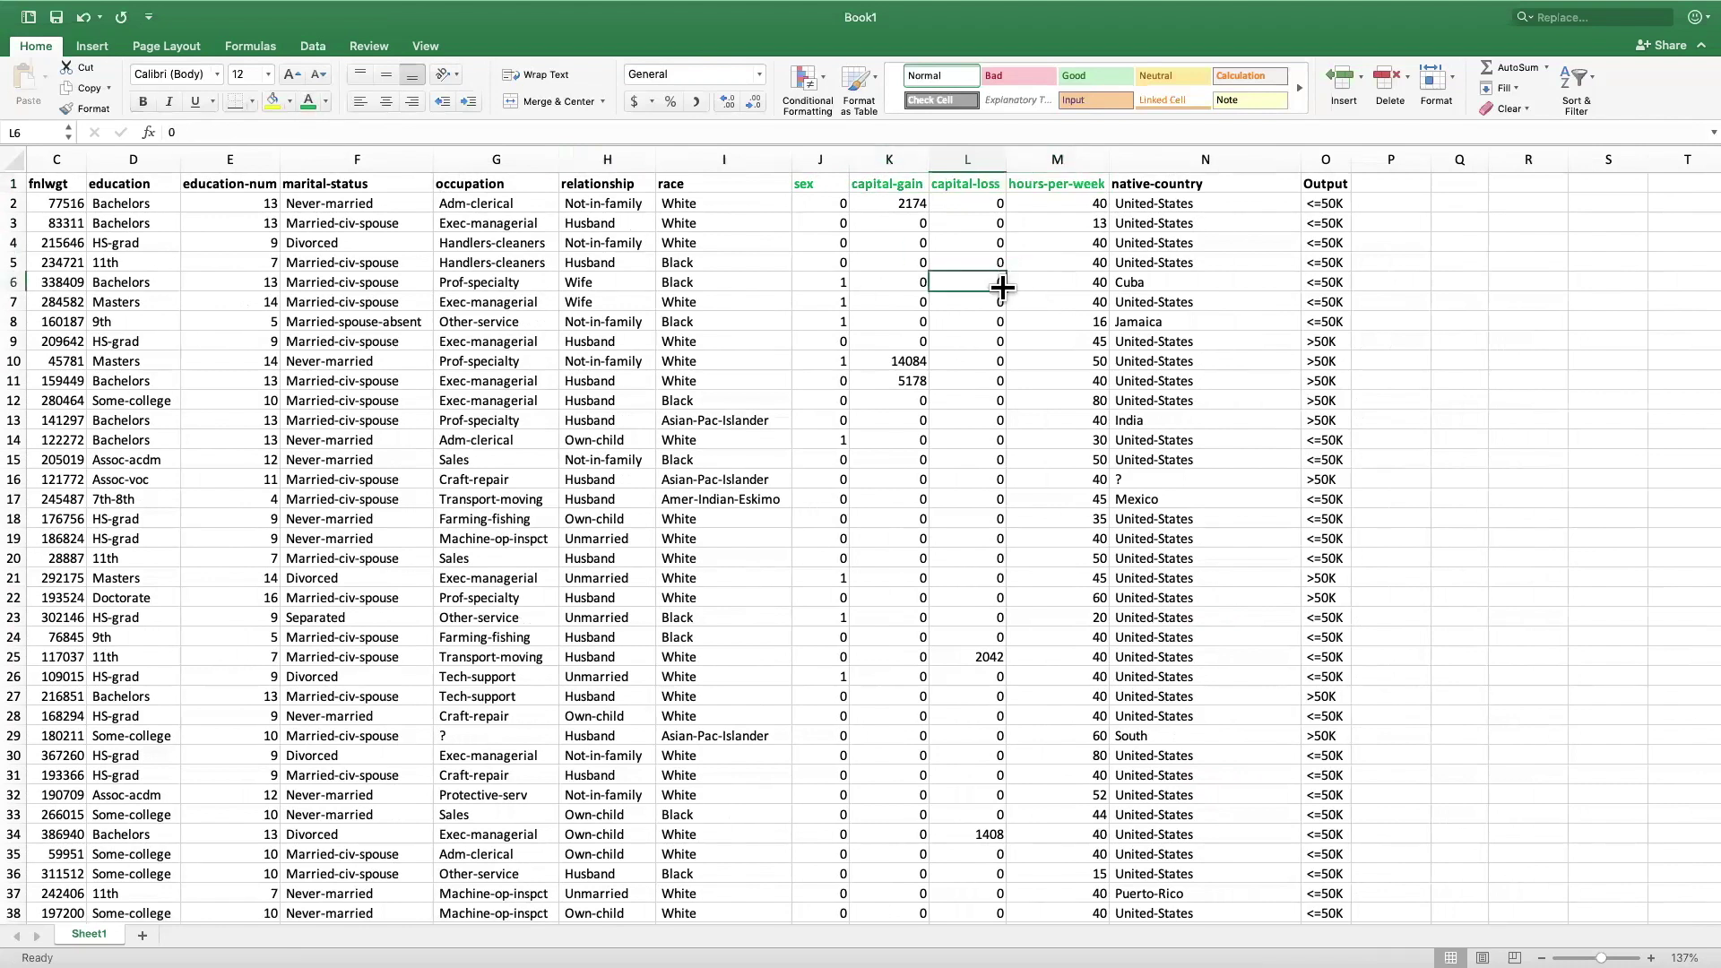
Select the Output header and its first value <=50K
scroll(998, 287, "right", 2)
scroll(998, 287, "right", 2)
left_click(1085, 183)
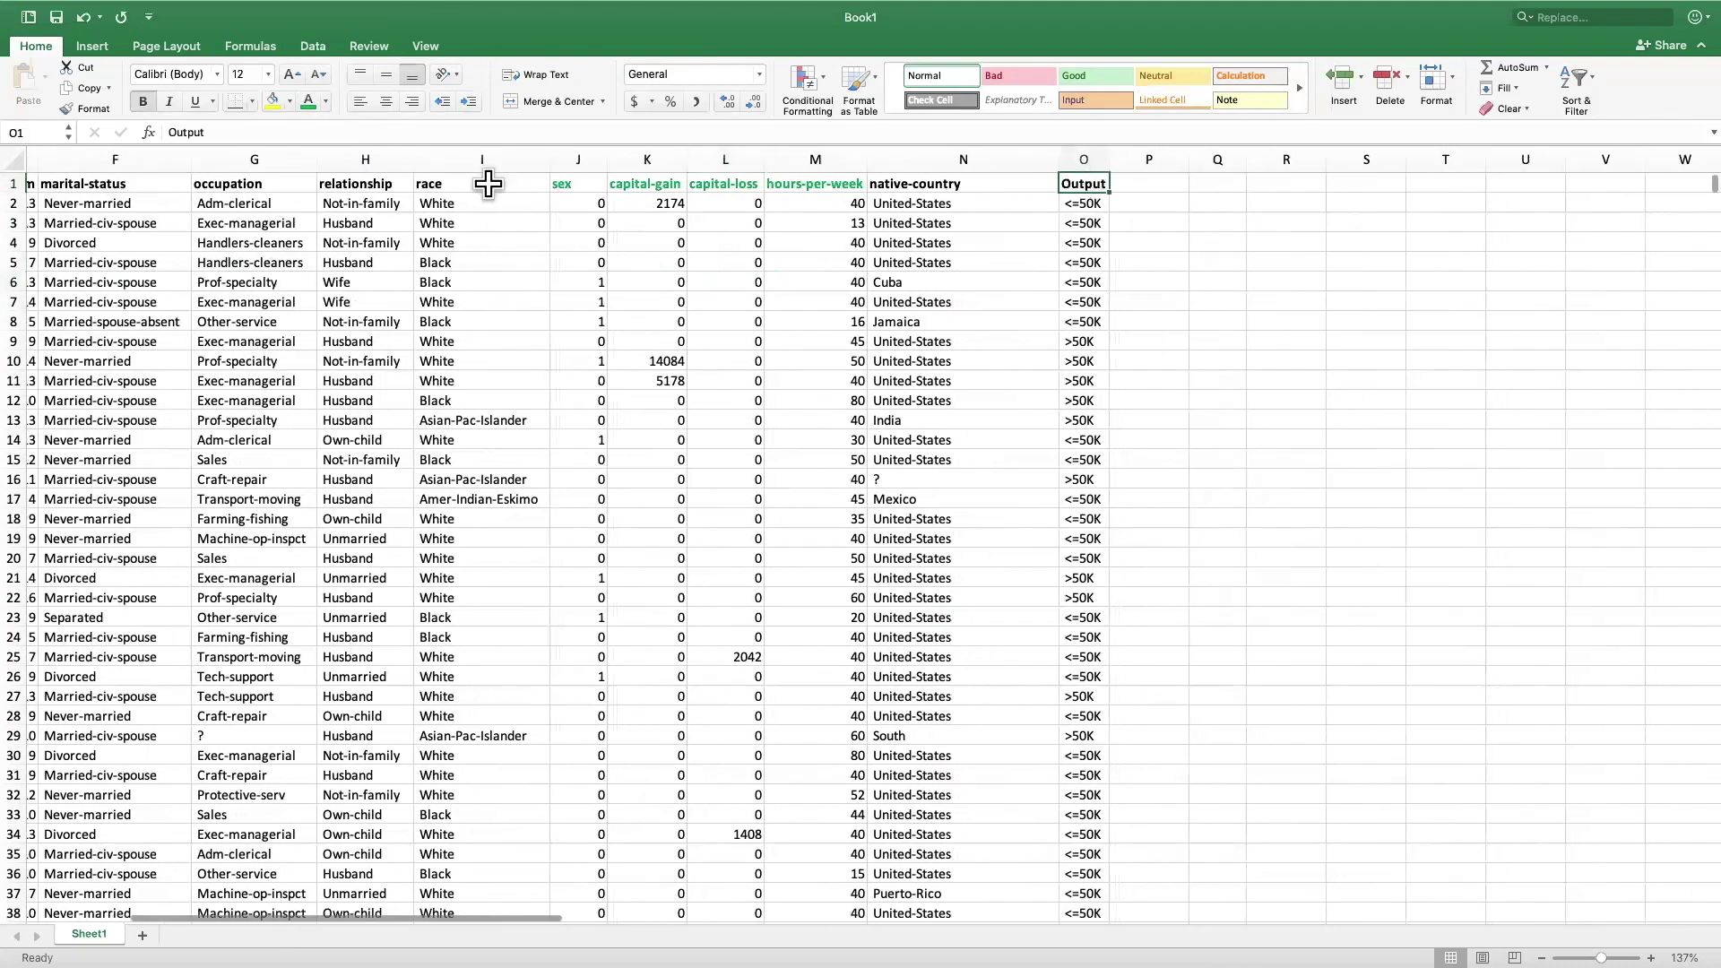
left_click(1087, 204)
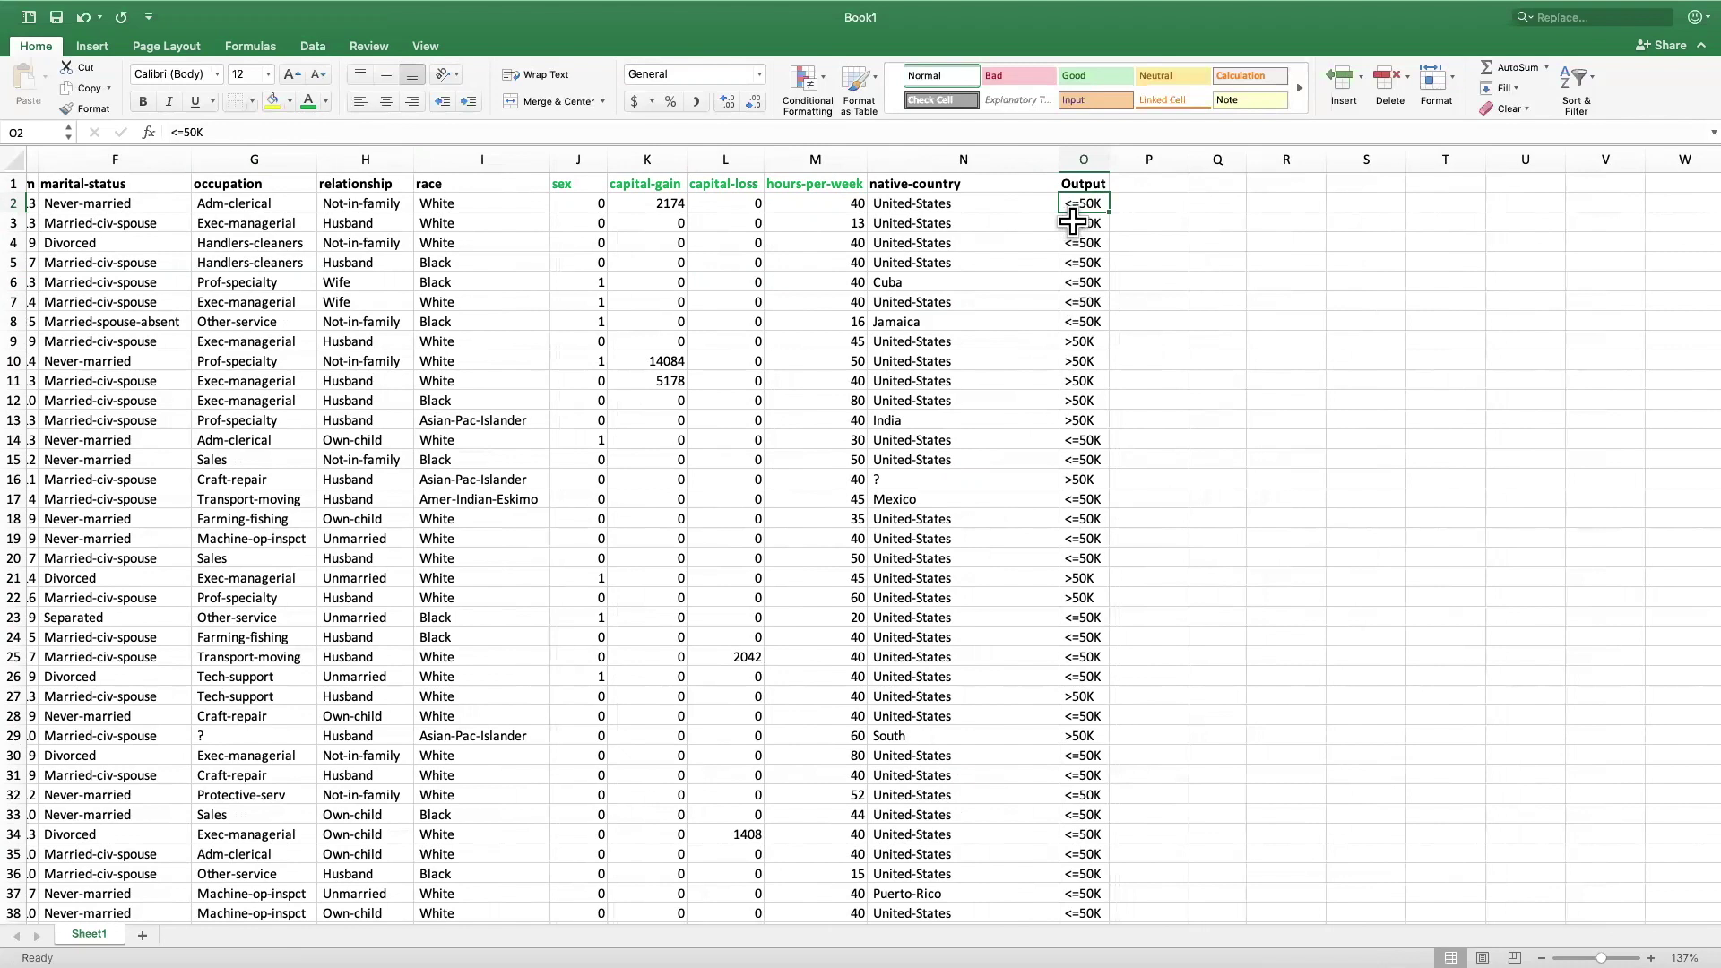
Replace every <=50K in the Output column with 0 using Replace All
key("ctrl+h")
left_click(718, 385)
type("0")
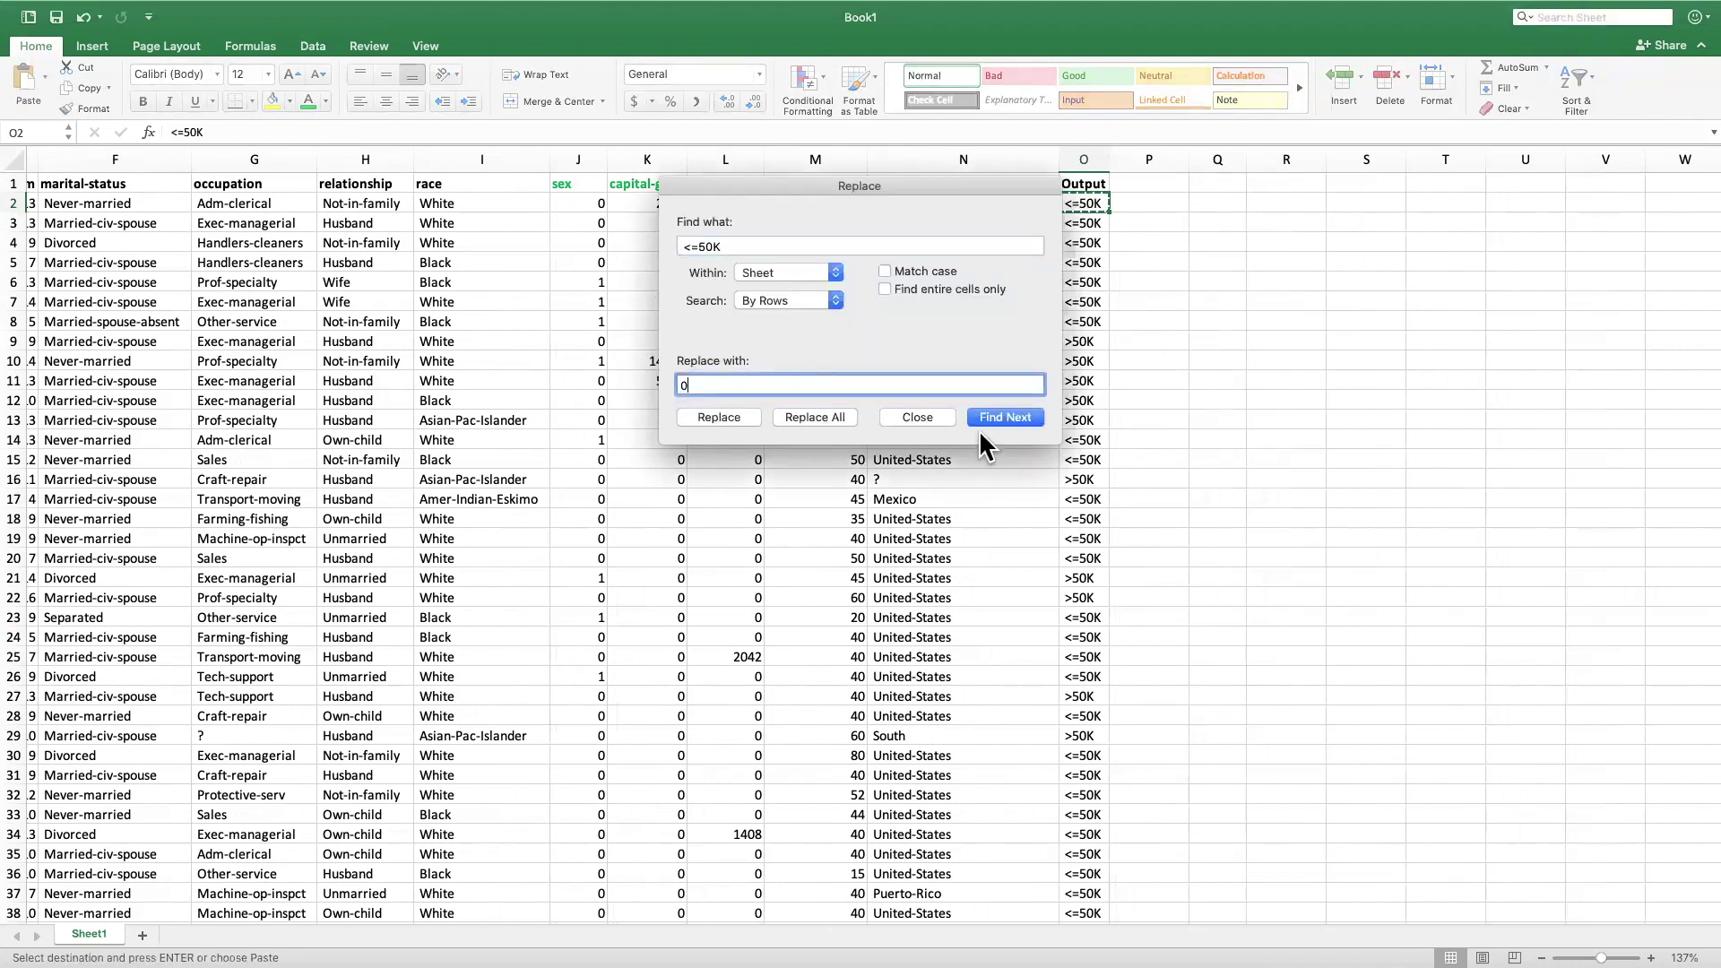
left_click(814, 417)
Replace every >50K with 1, searching for the copied >50K value
left_click(1084, 342)
key("super+c")
key("ctrl+h")
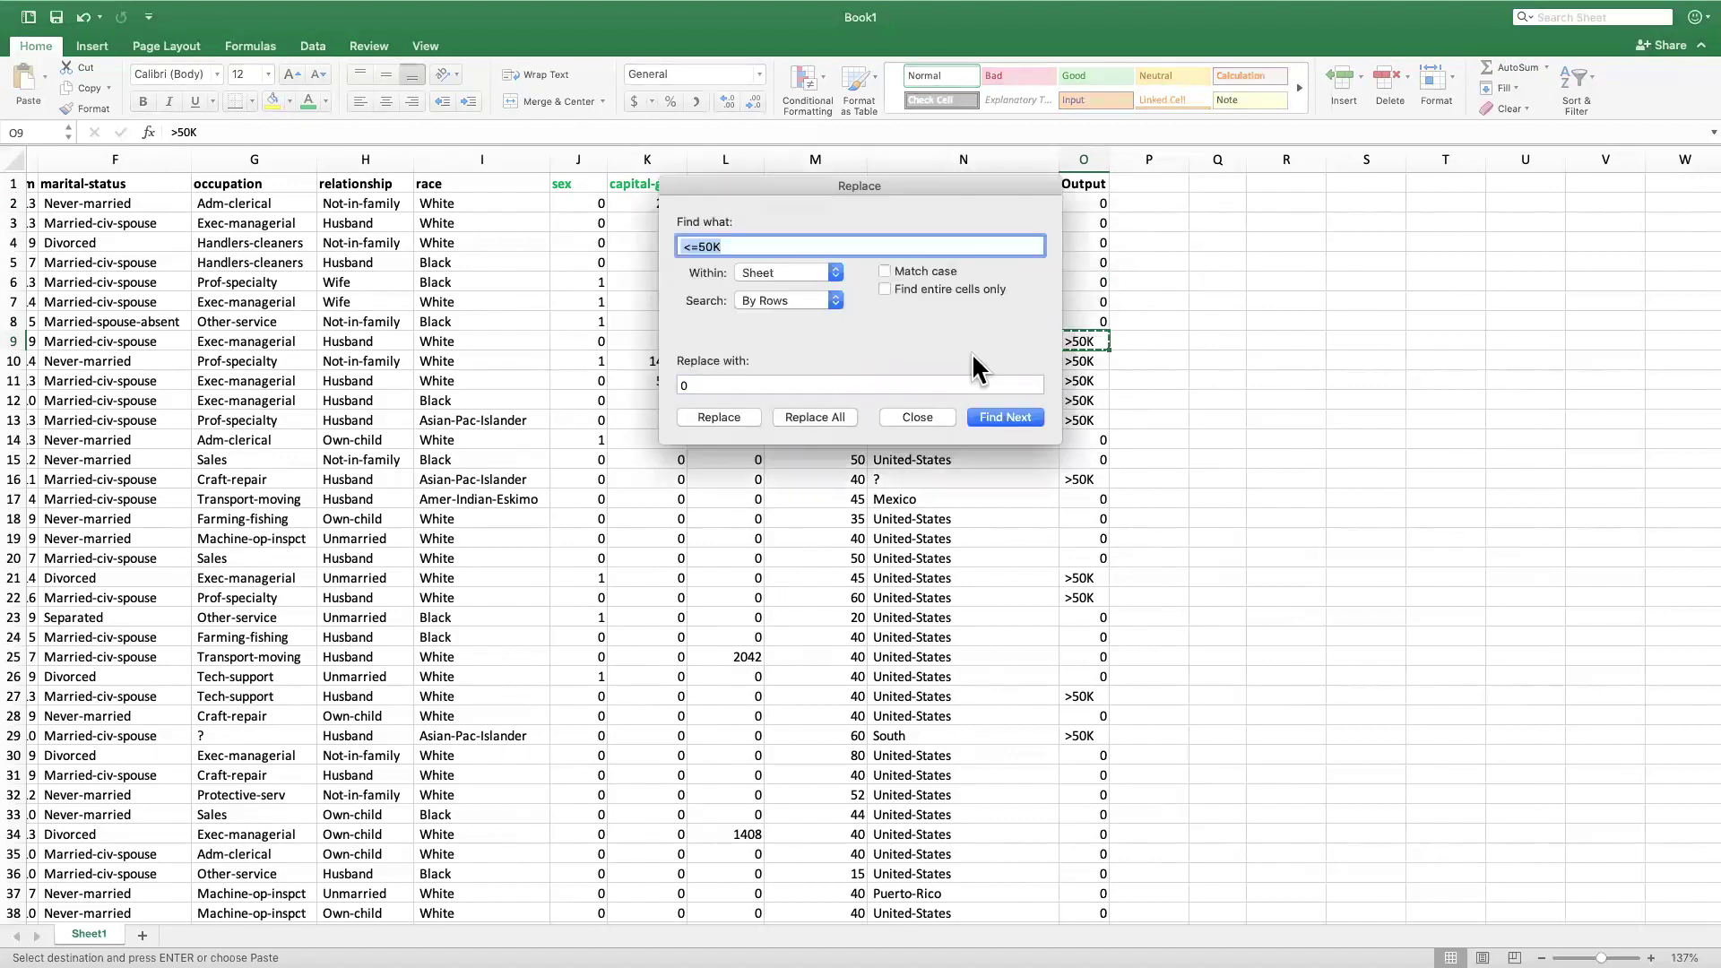
key("super+v")
key("Tab")
type("1")
left_click(814, 418)
key("Return")
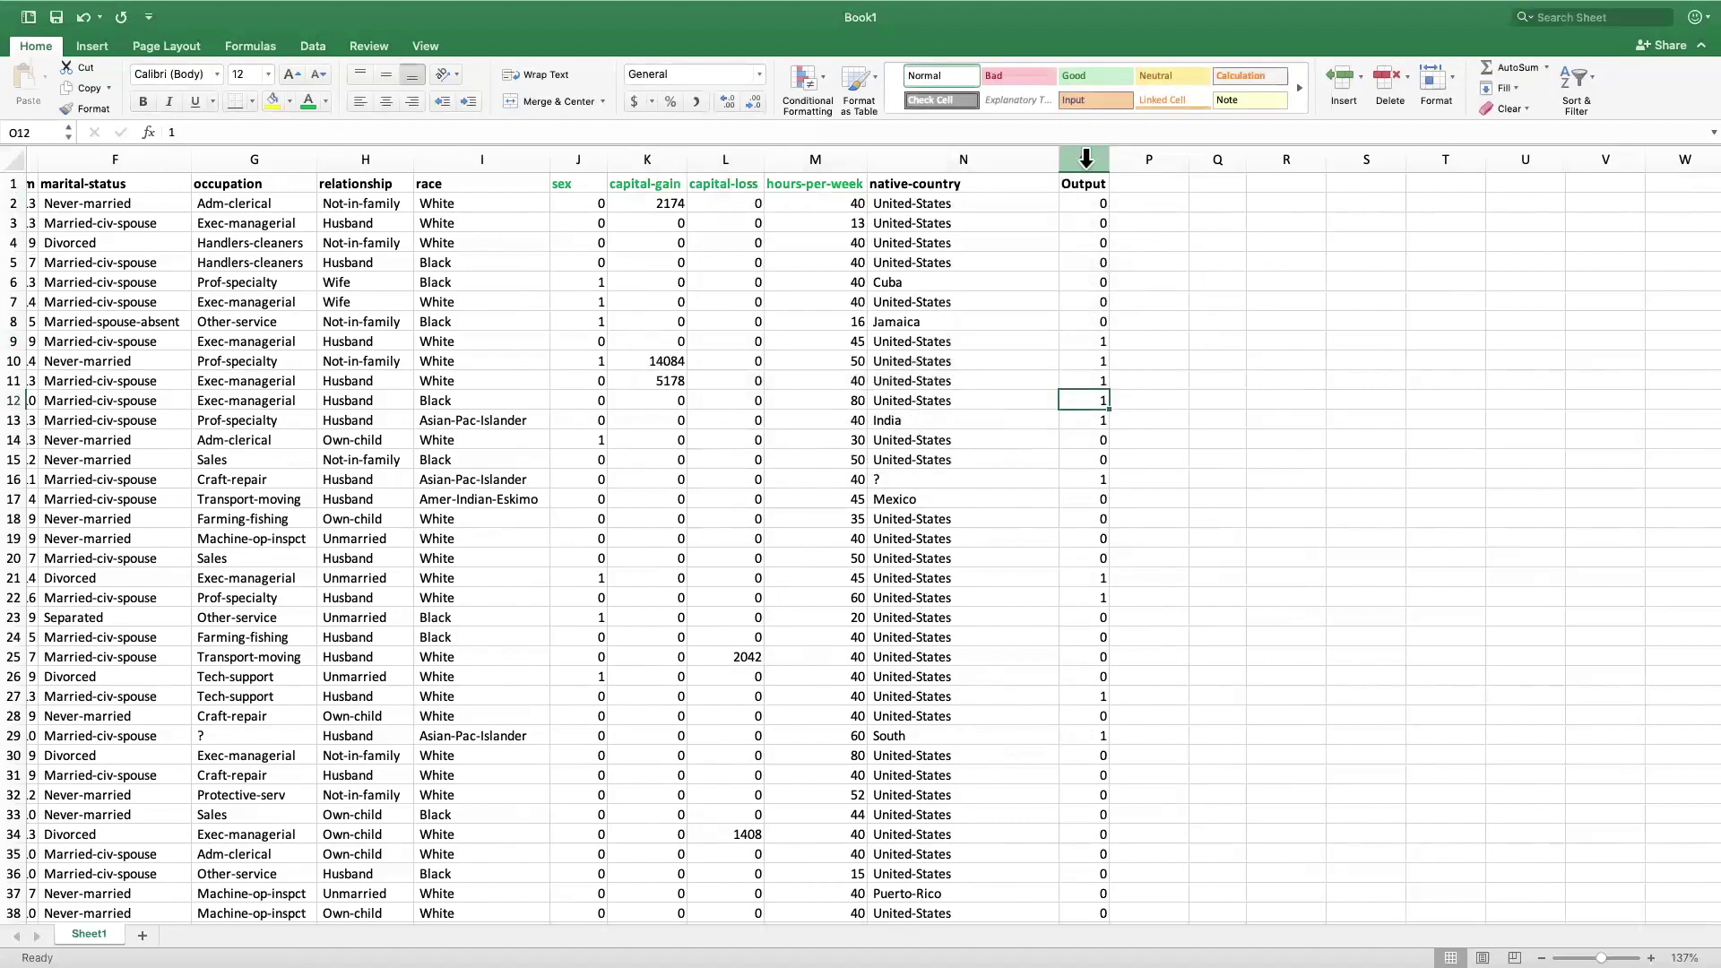
left_click(1084, 159)
Copy the Output column into column R and run Remove Duplicates to confirm only 0 and 1 remain
key("super+c")
left_click(1286, 159)
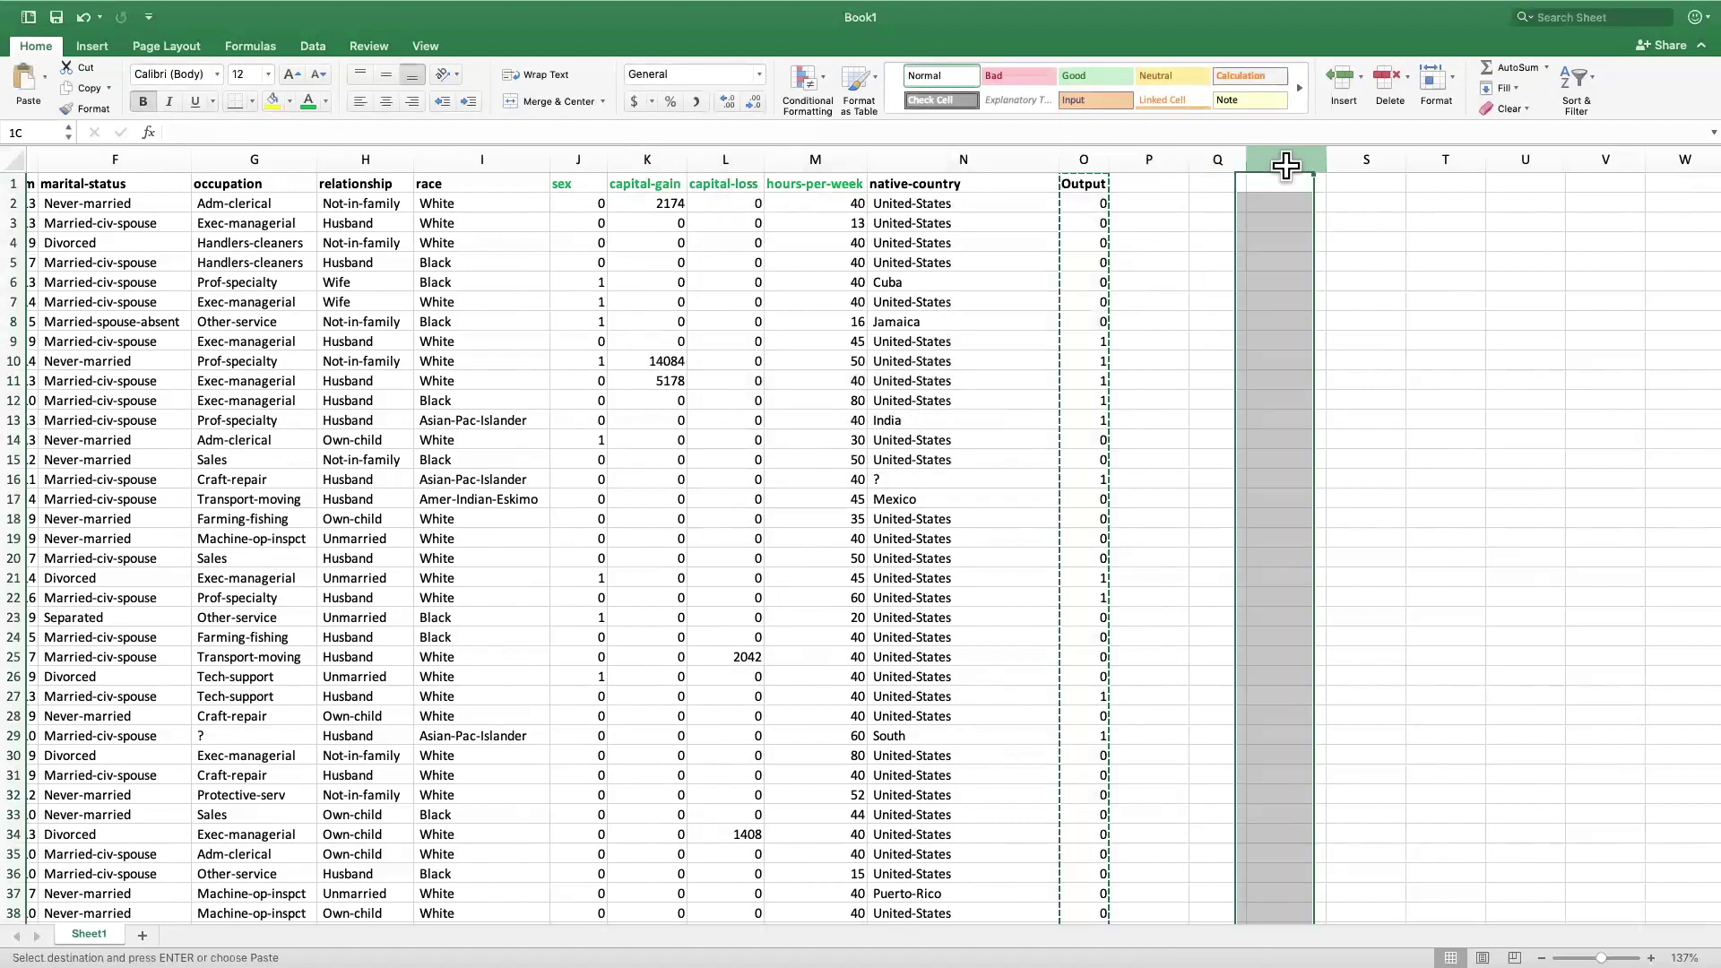
key("super+v")
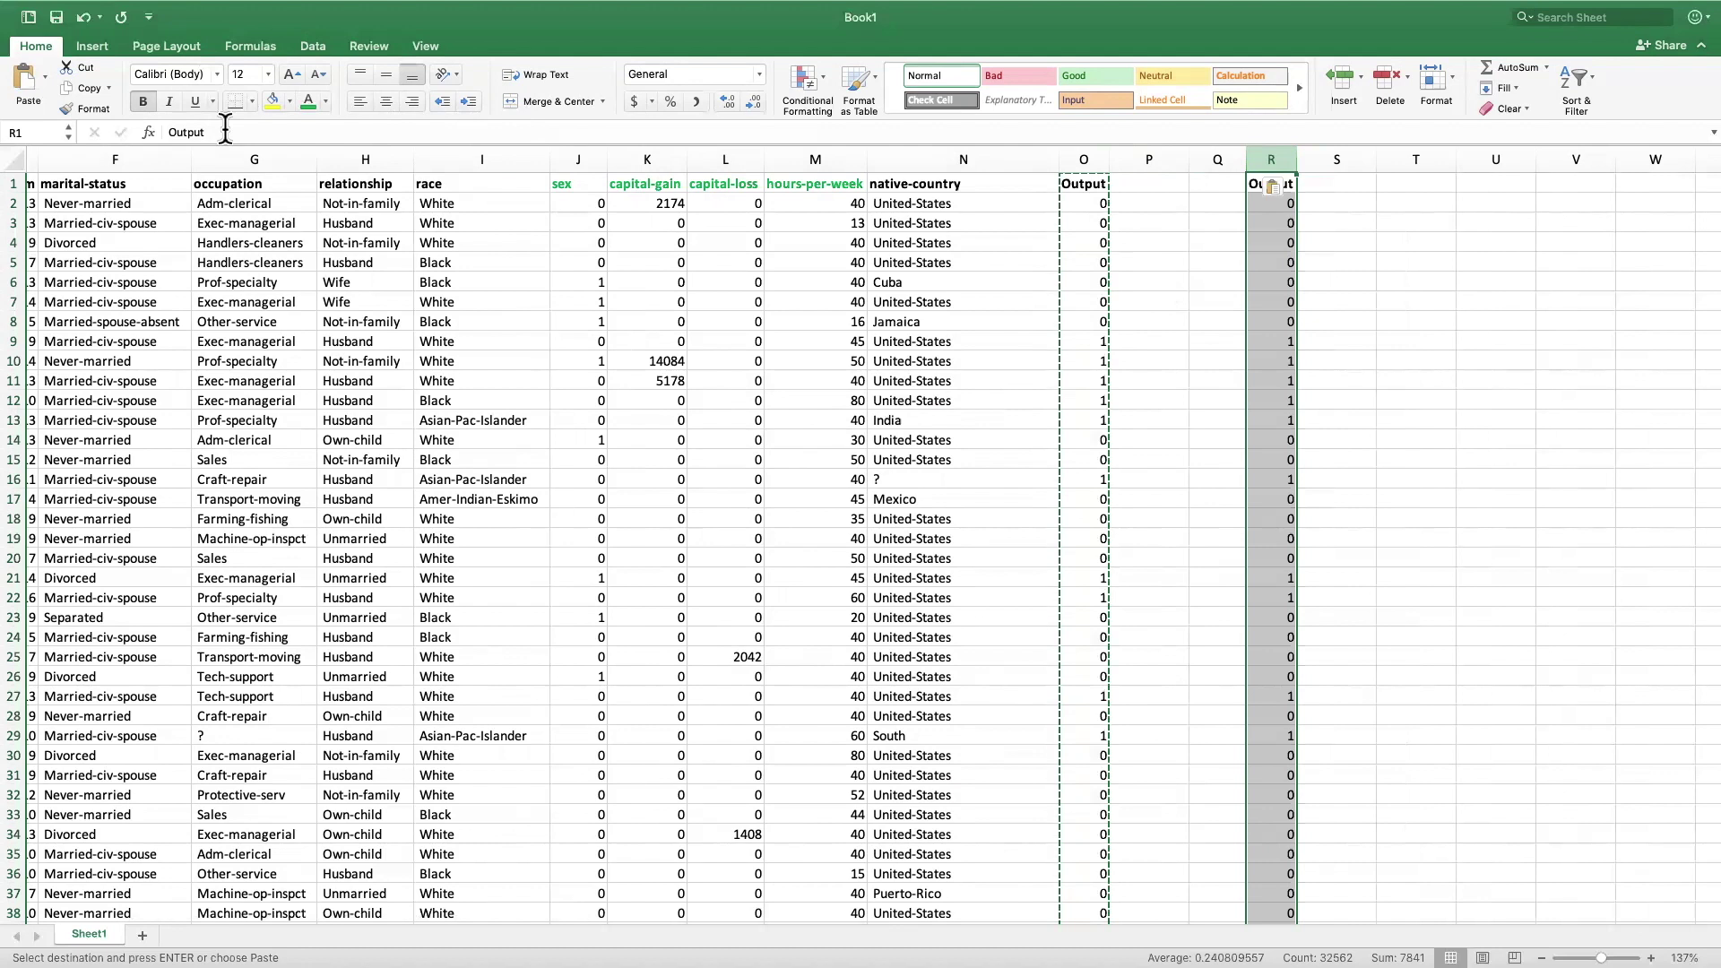
left_click(313, 46)
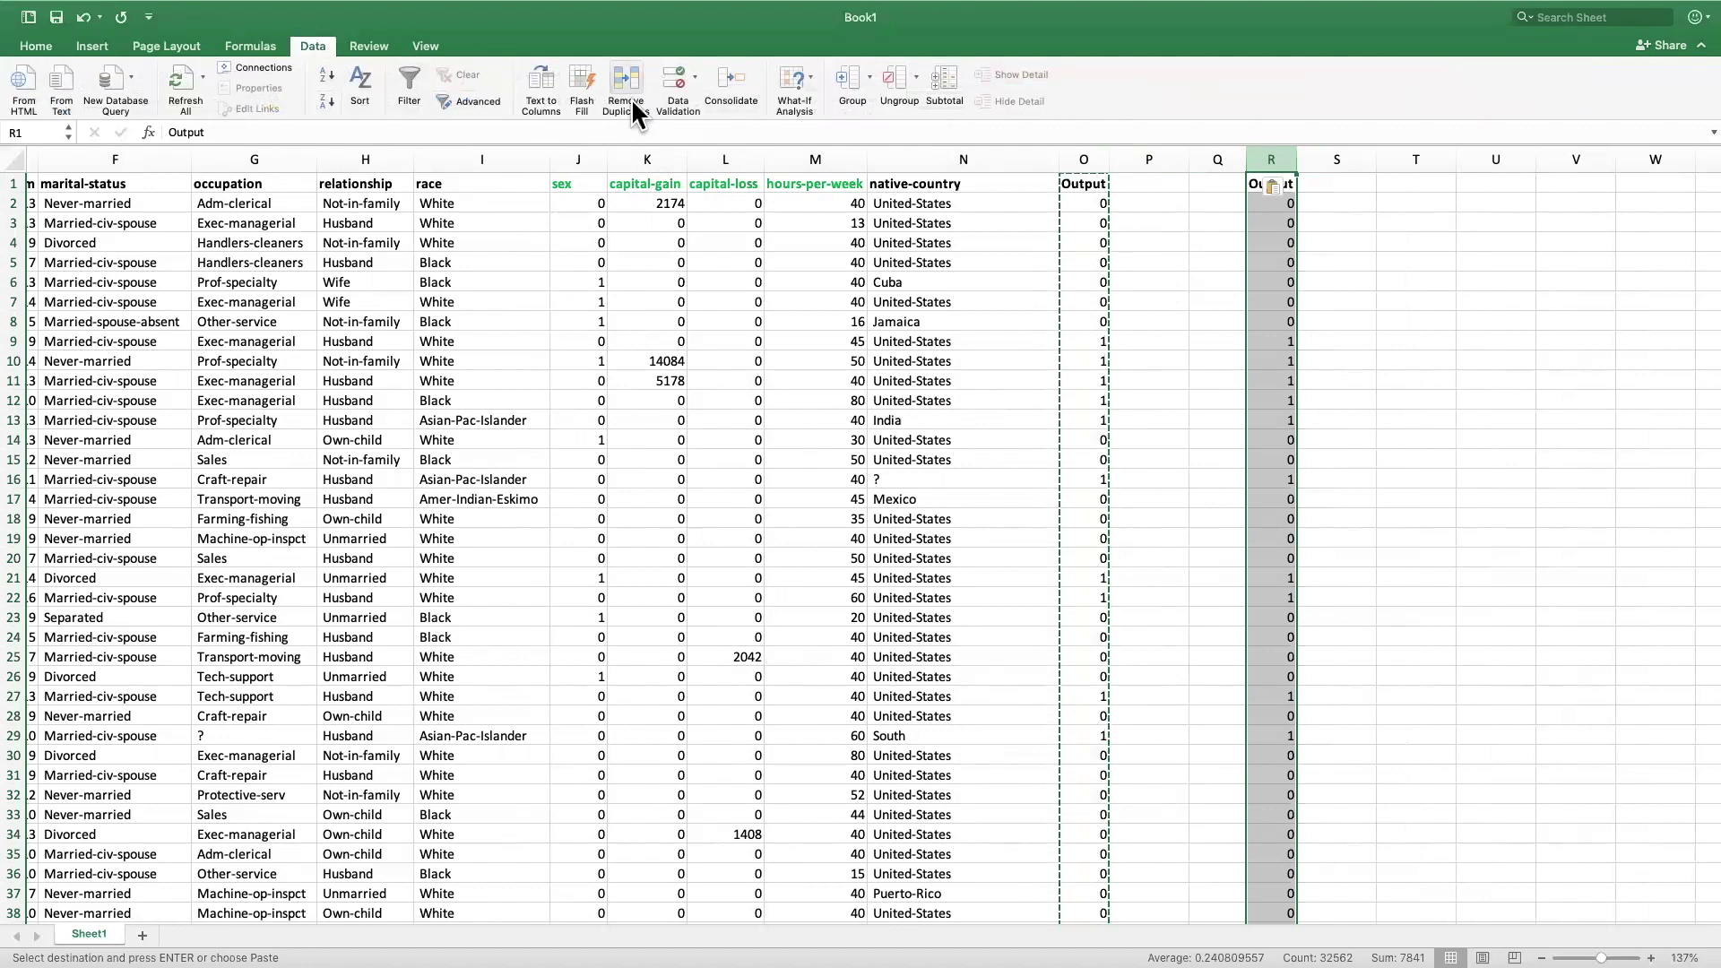
key("Escape")
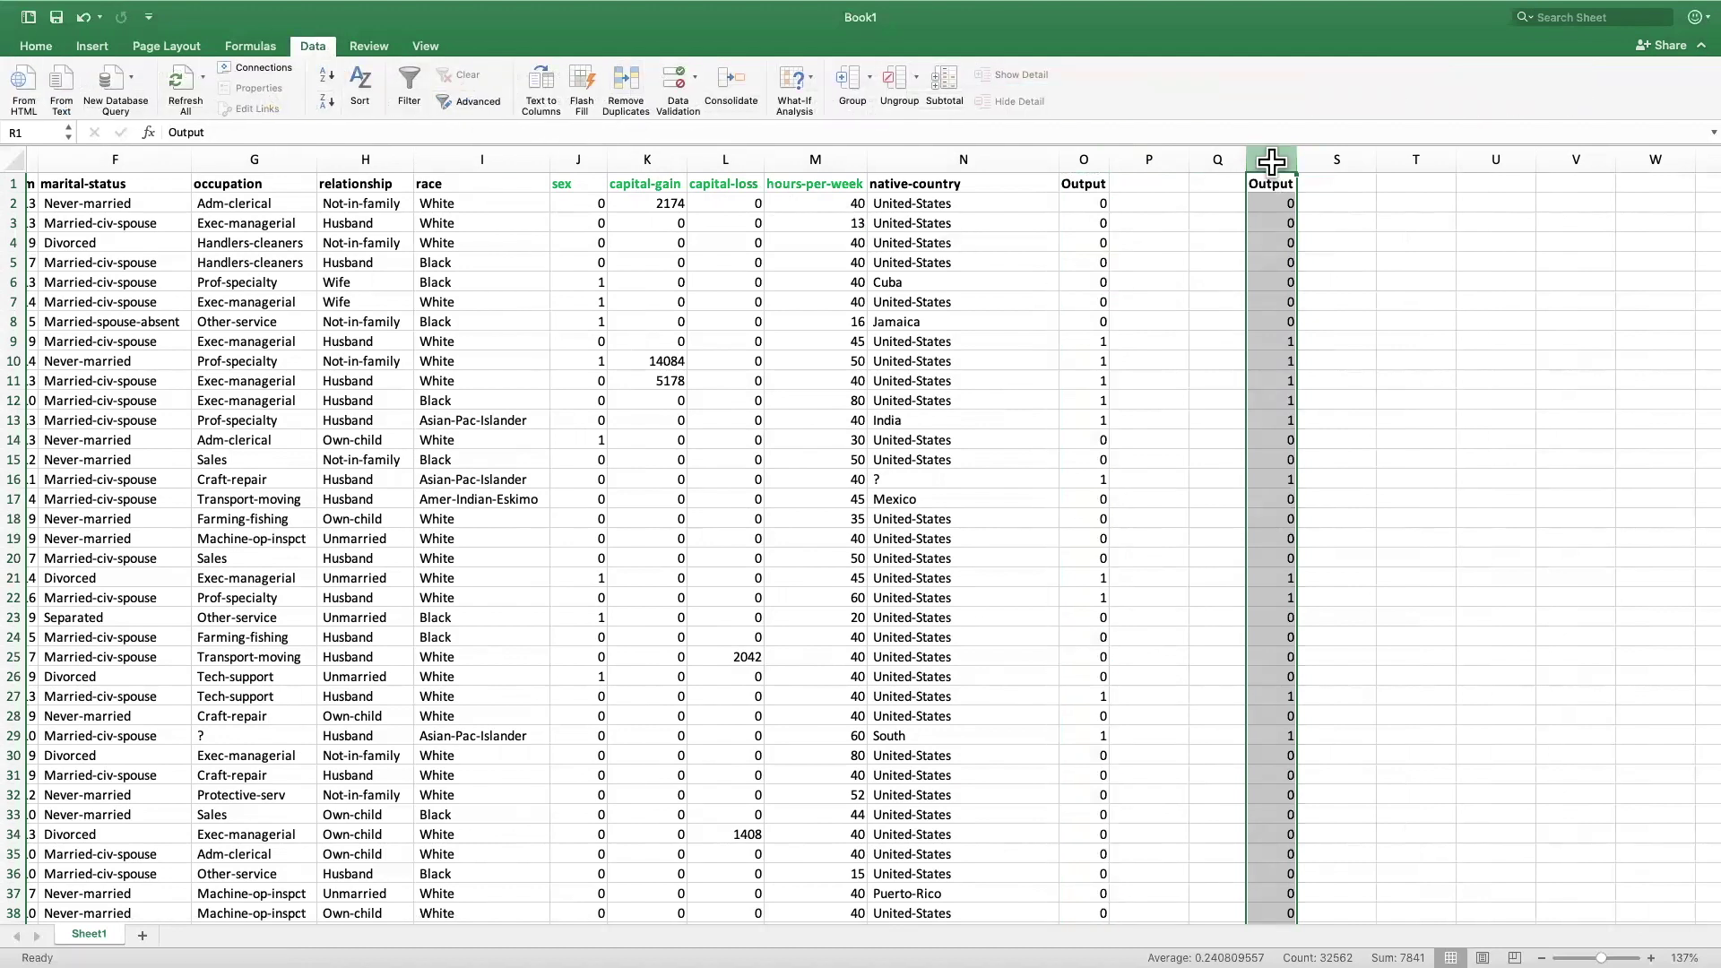
left_click(613, 86)
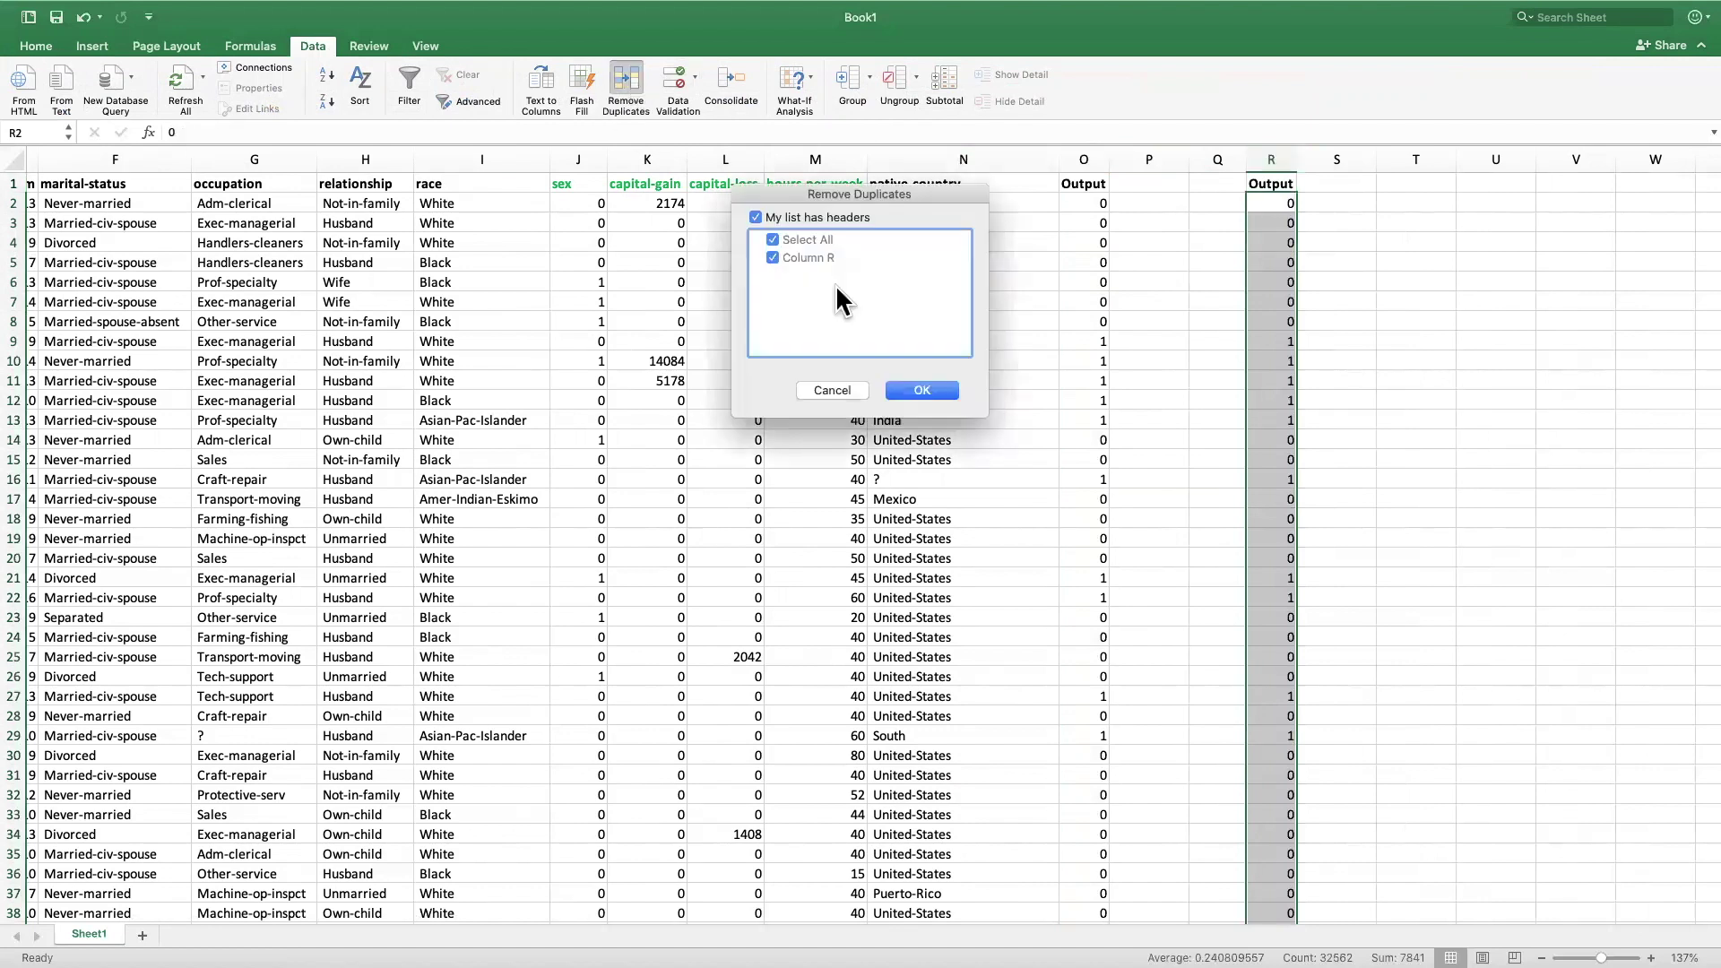
left_click(921, 390)
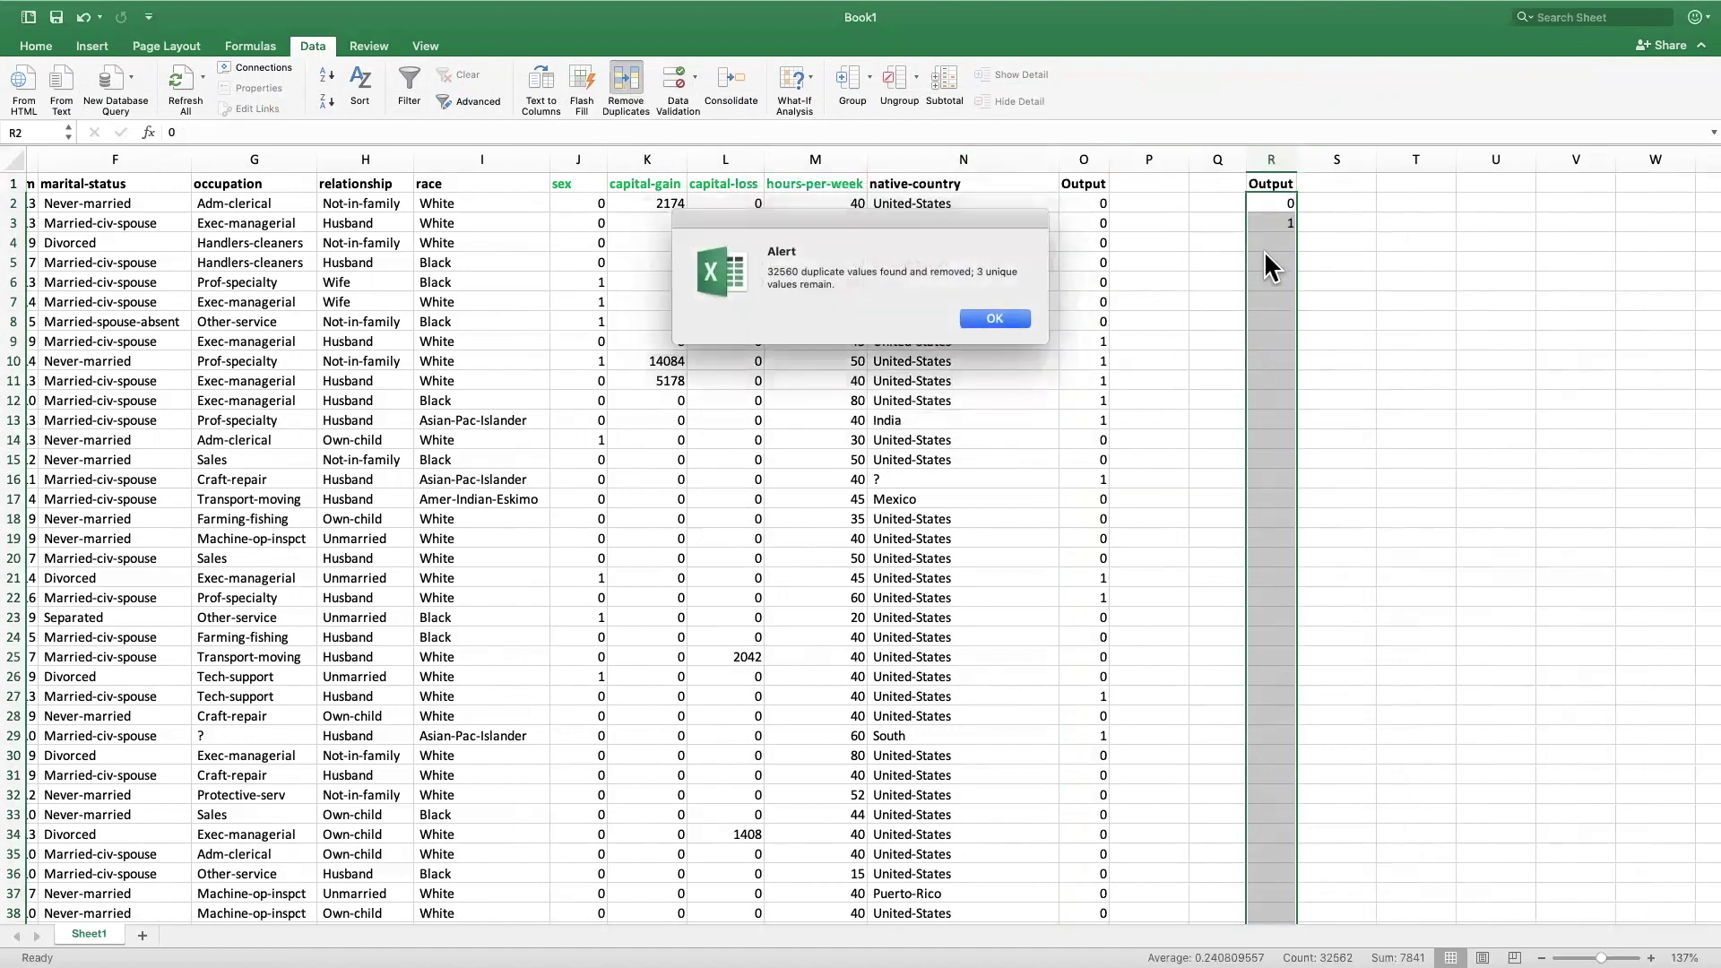
left_click(994, 320)
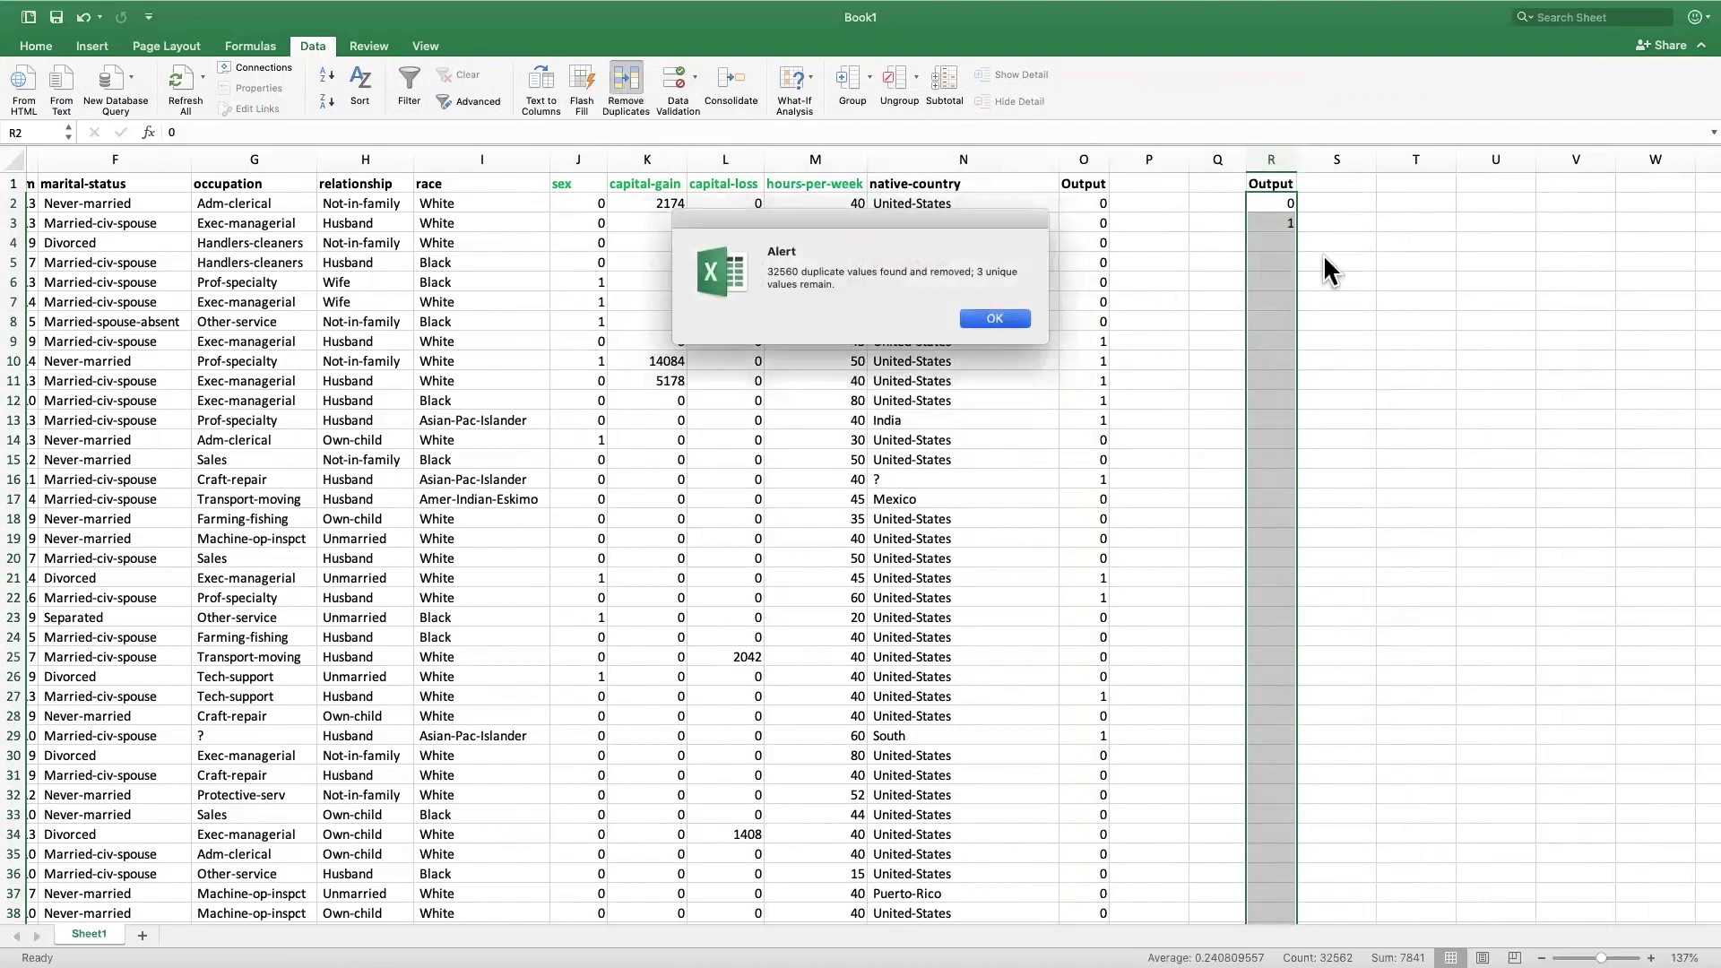
Delete the temporary check column R
left_click(1271, 261)
left_click(1273, 158)
right_click(1271, 156)
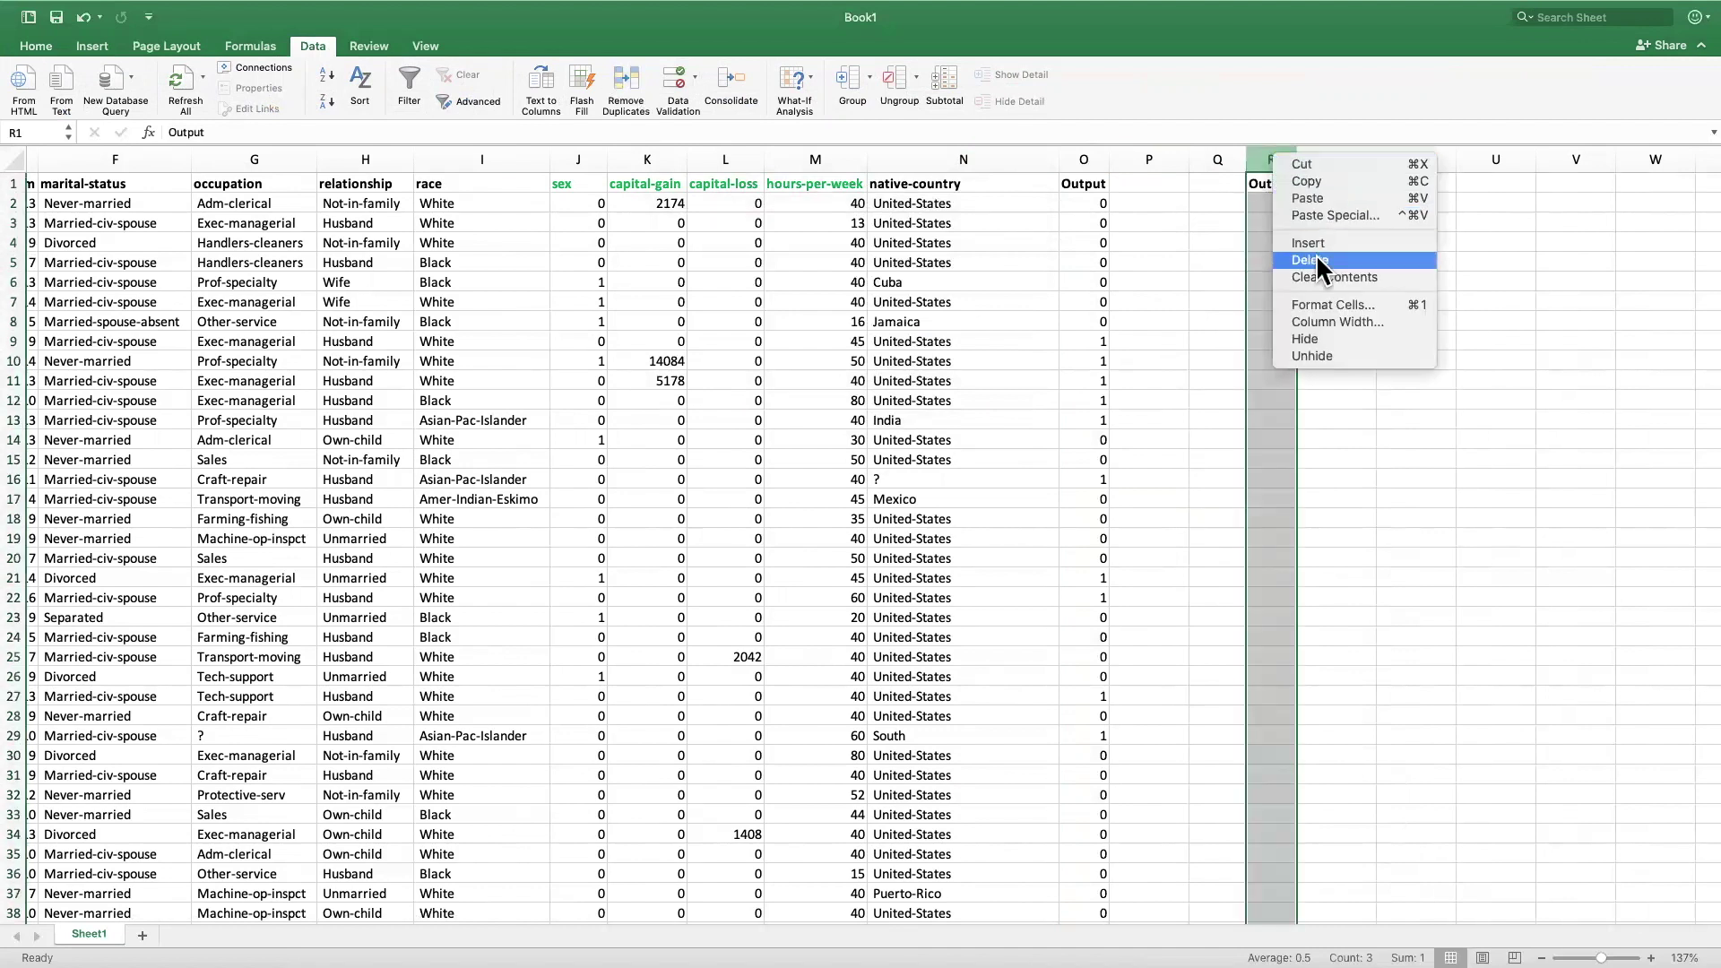
left_click(1084, 184)
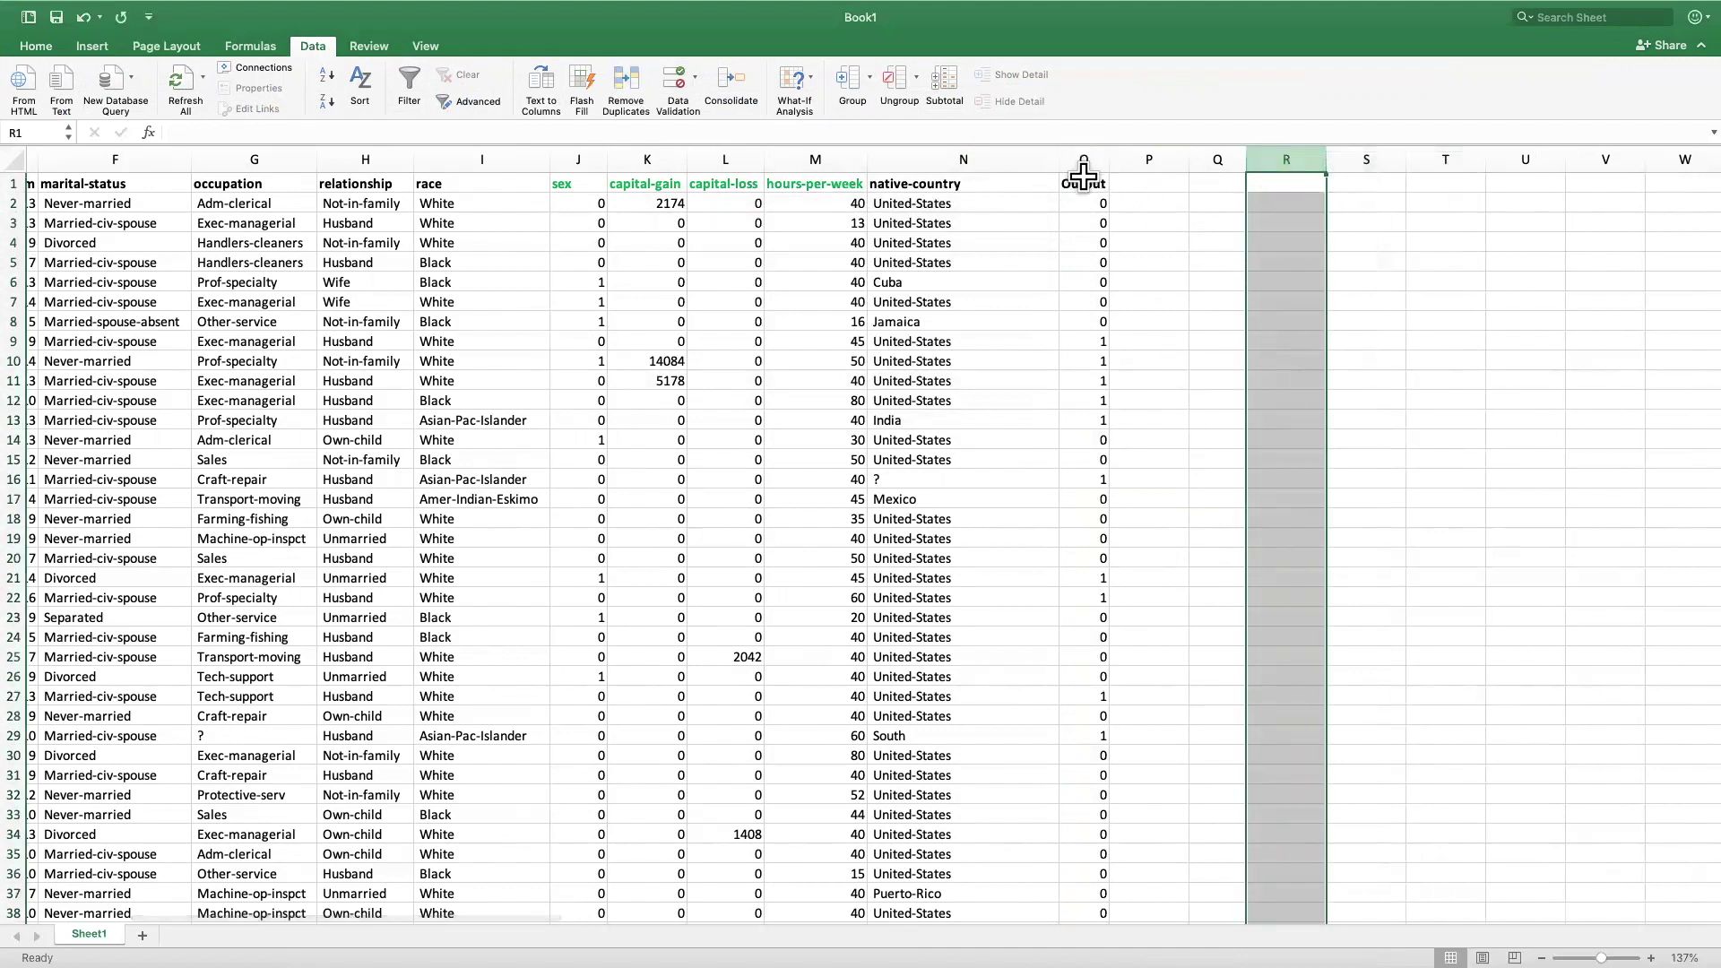
left_click(37, 42)
left_click(1164, 300)
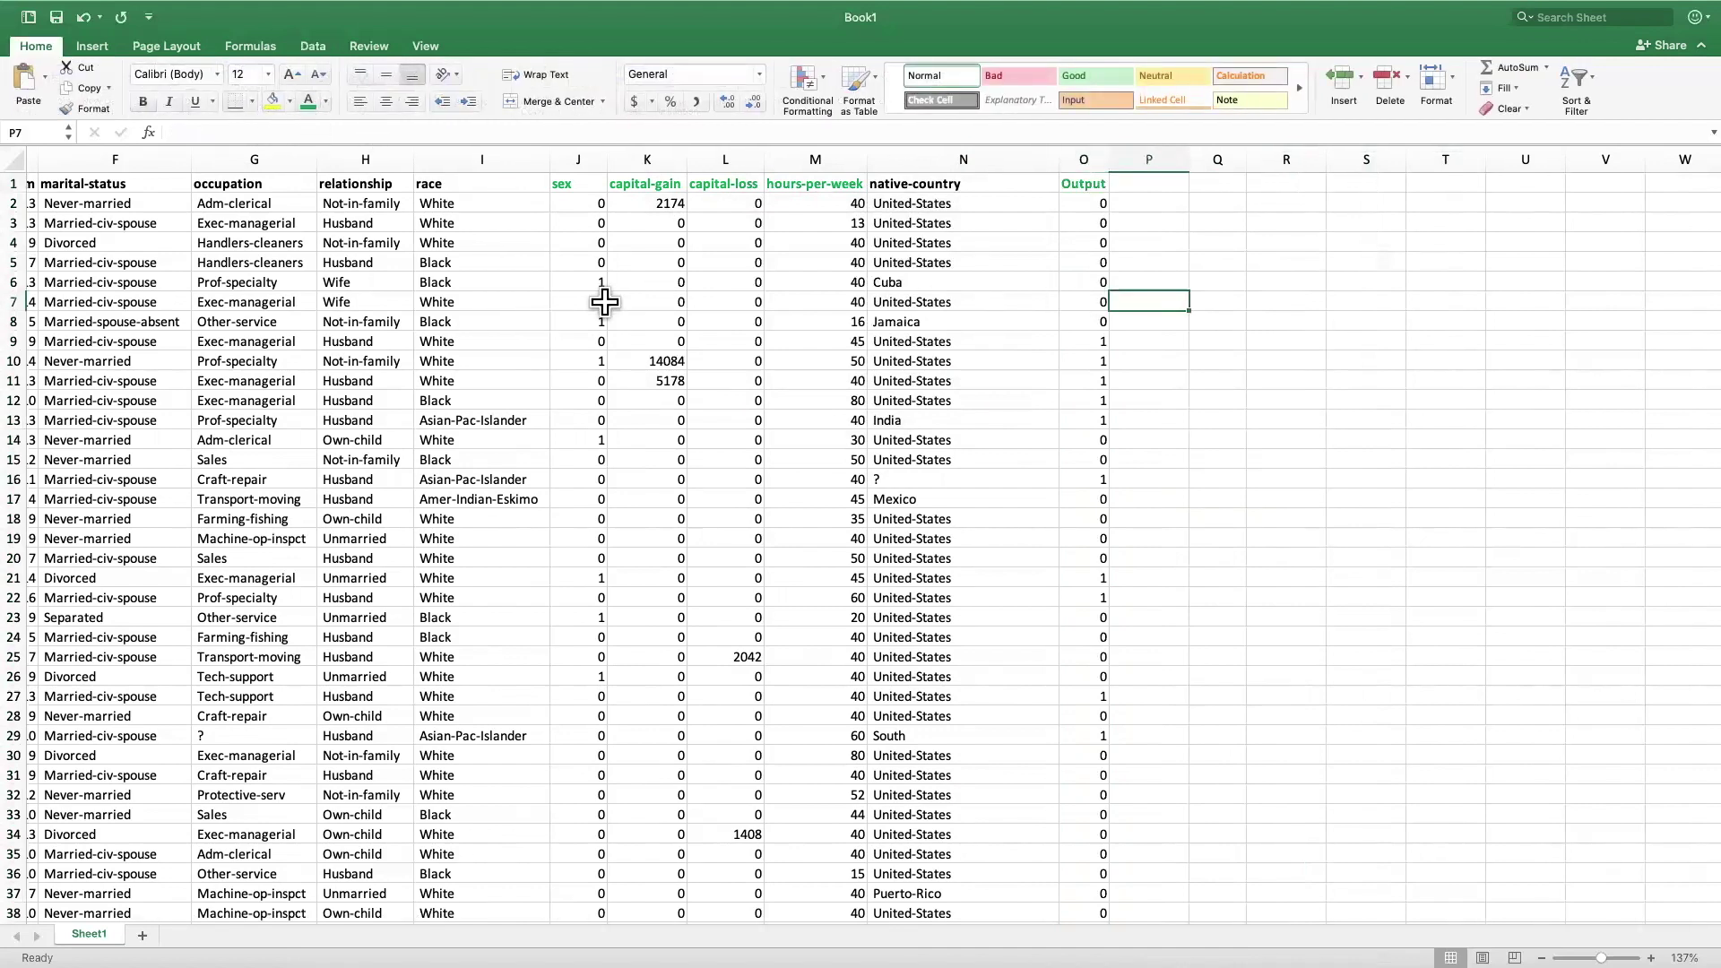
scroll(603, 300, "left", 5)
scroll(611, 302, "left", 2)
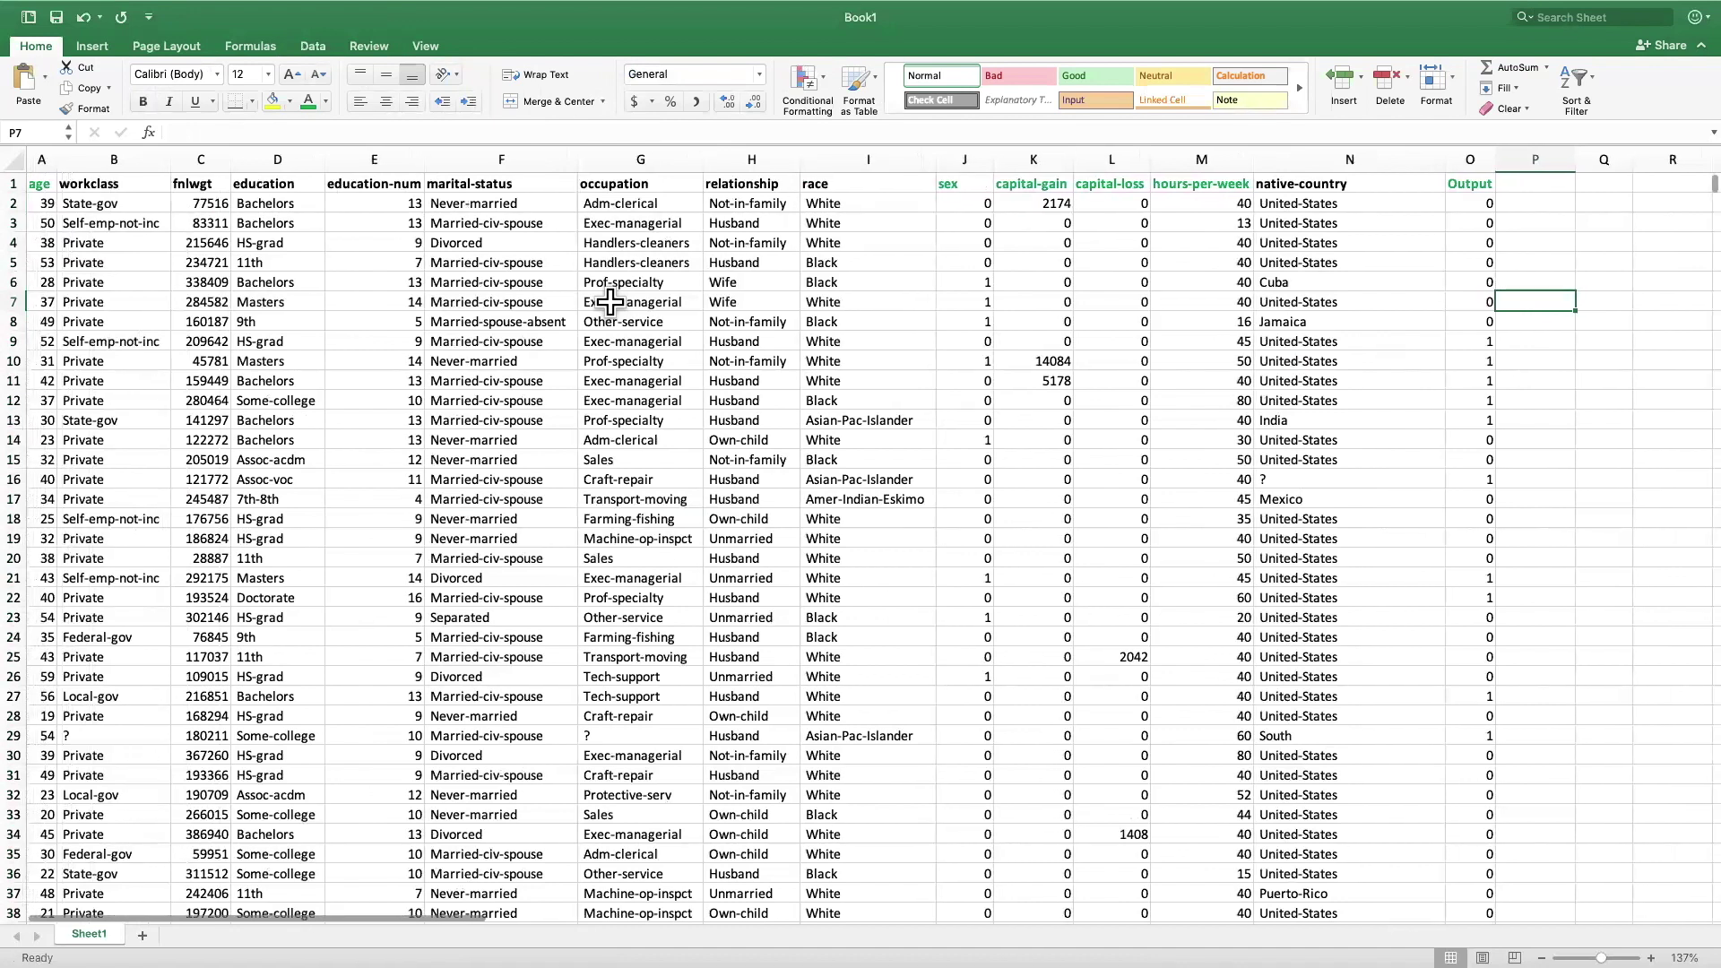
scroll(740, 302, "right", 5)
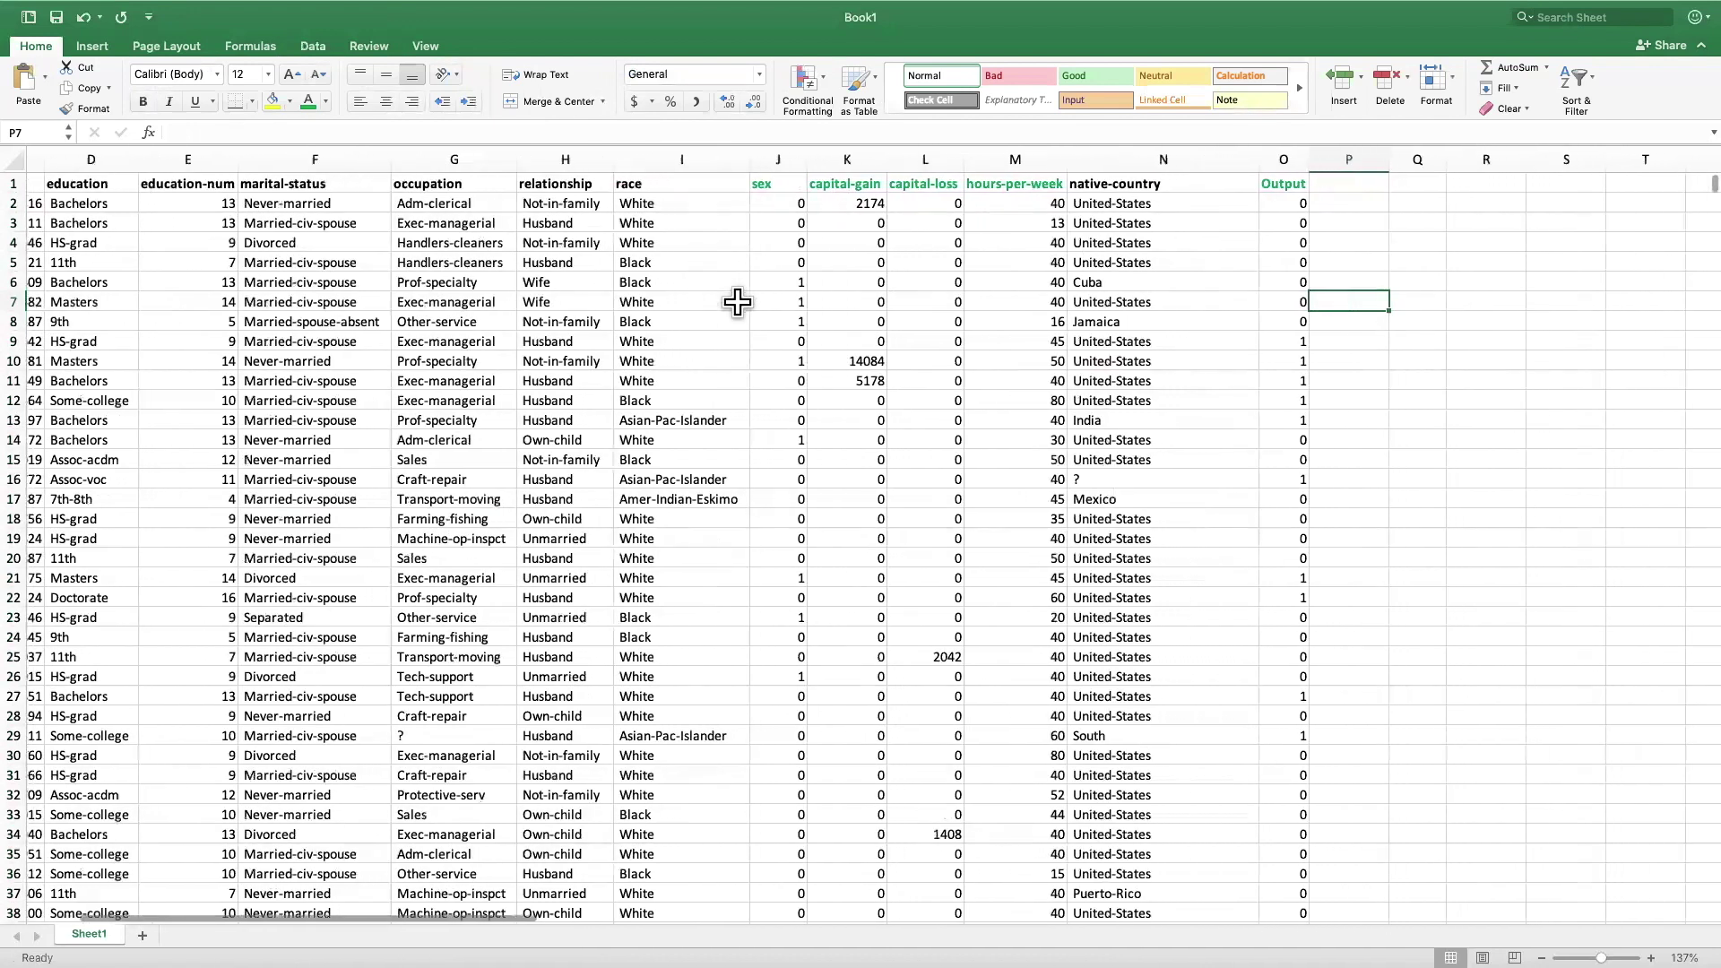
scroll(737, 302, "right", 3)
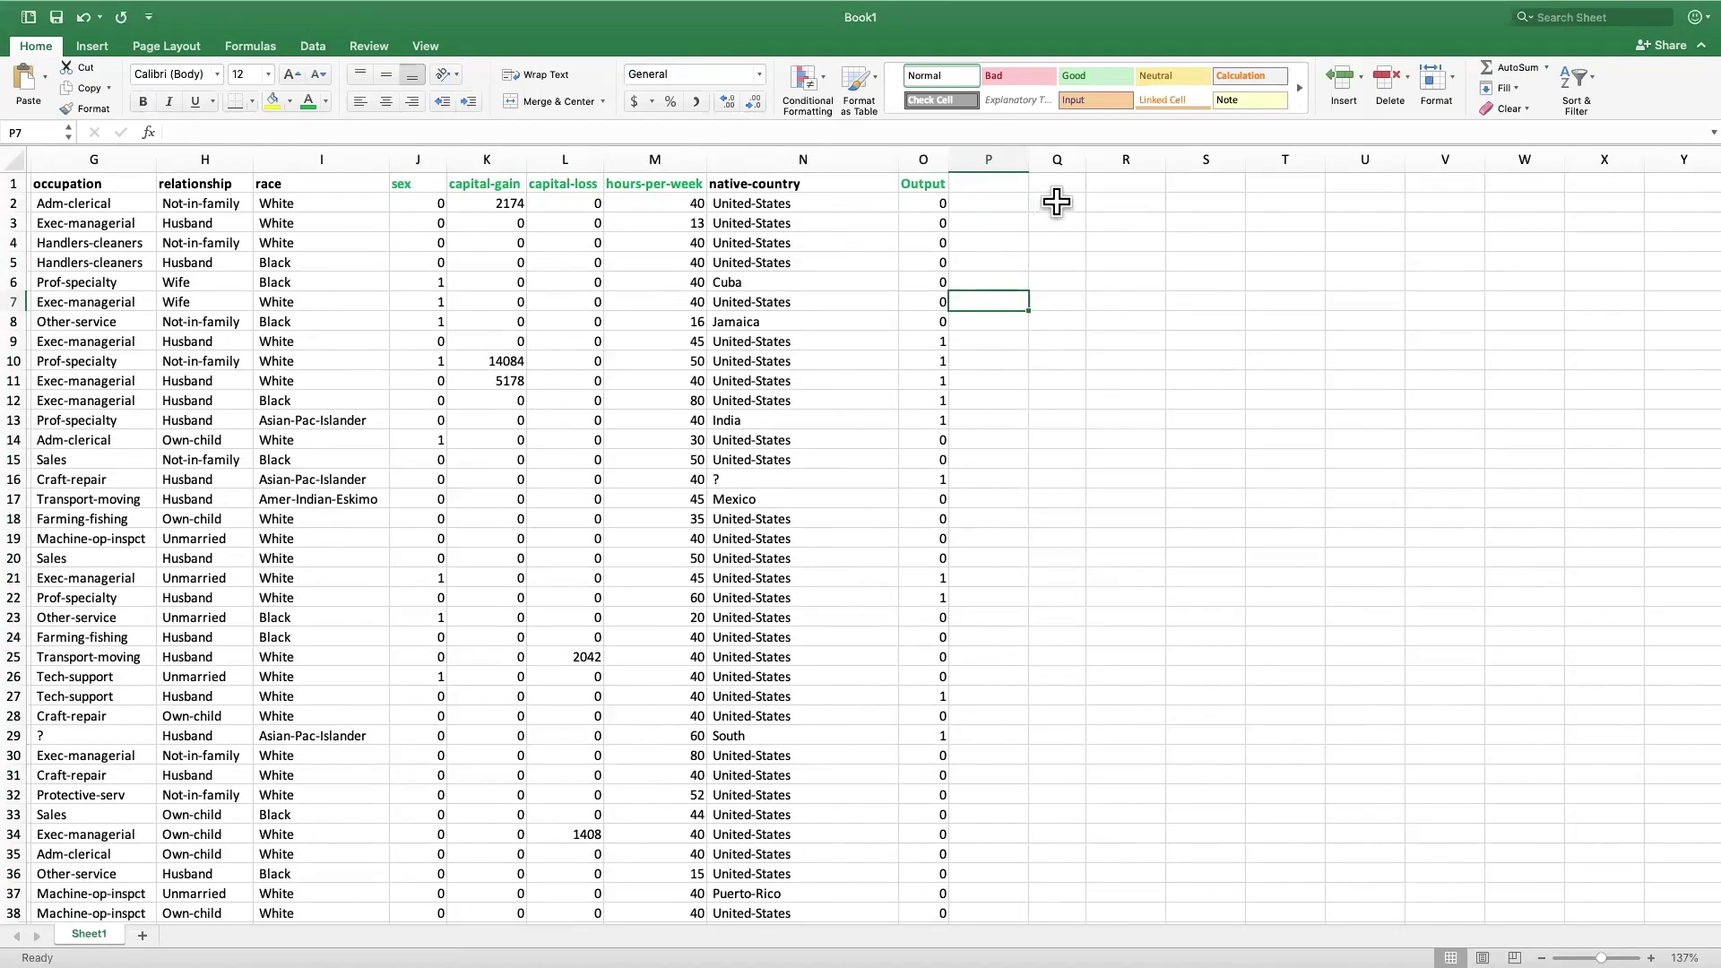
left_click(1057, 203)
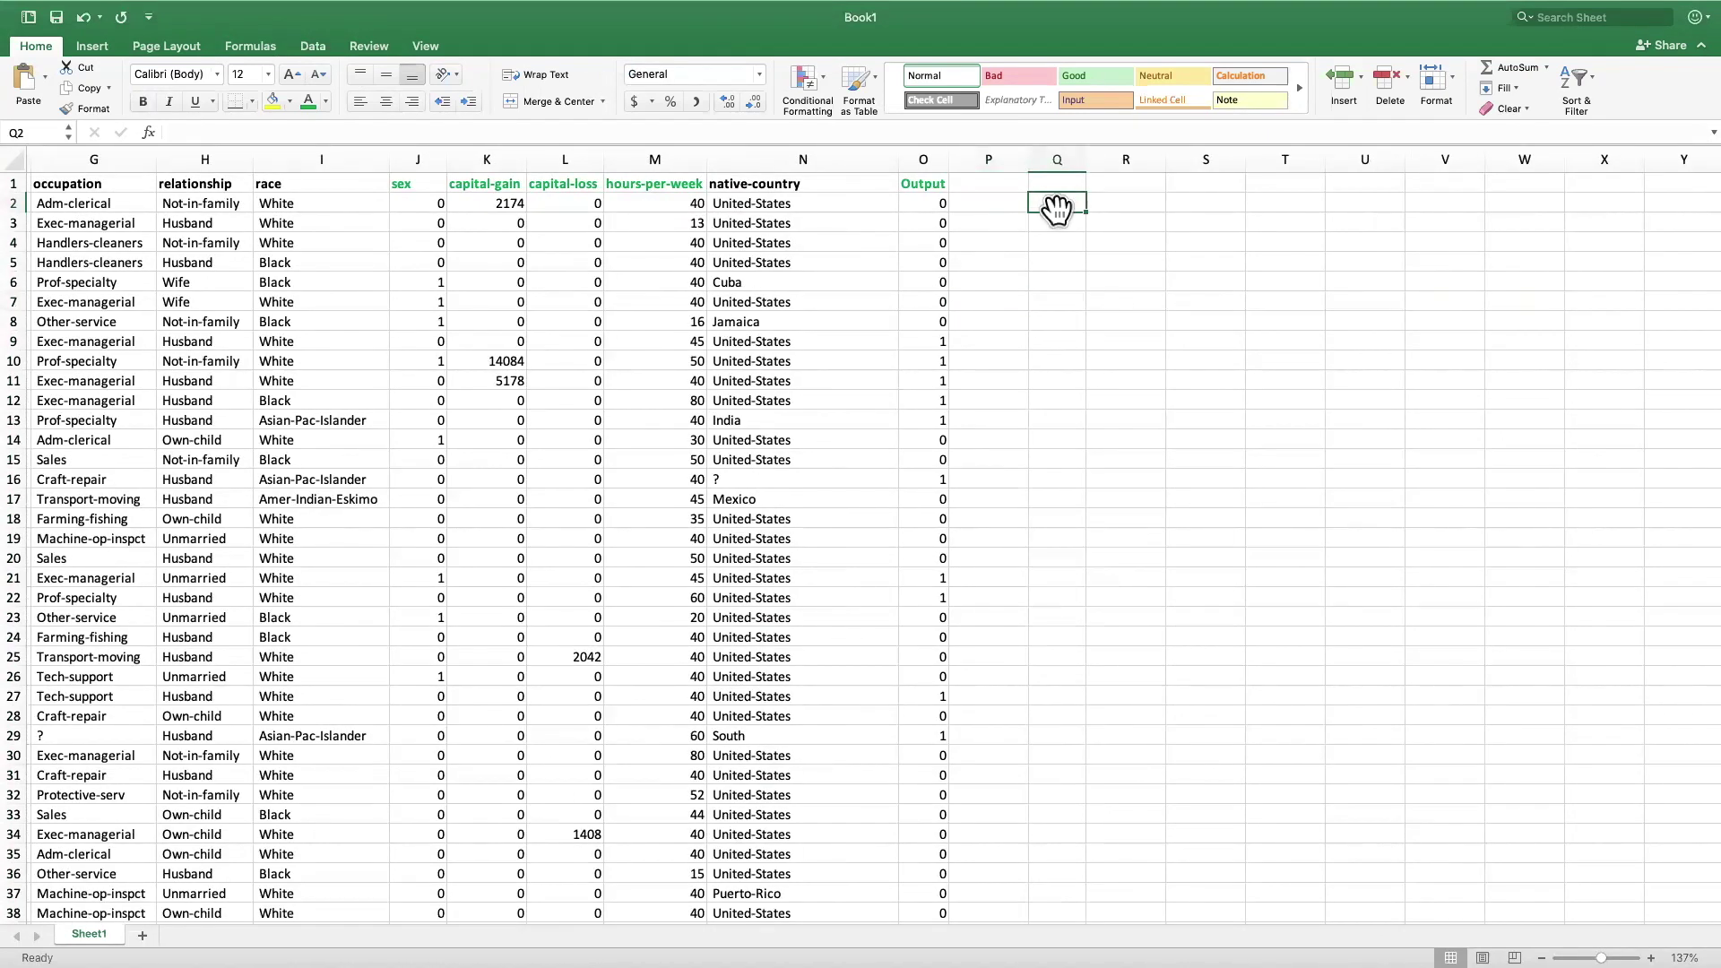
Enter the header Date in Q1 and 12/12/2020 in Q2, then select column Q
key("Up")
type("Date")
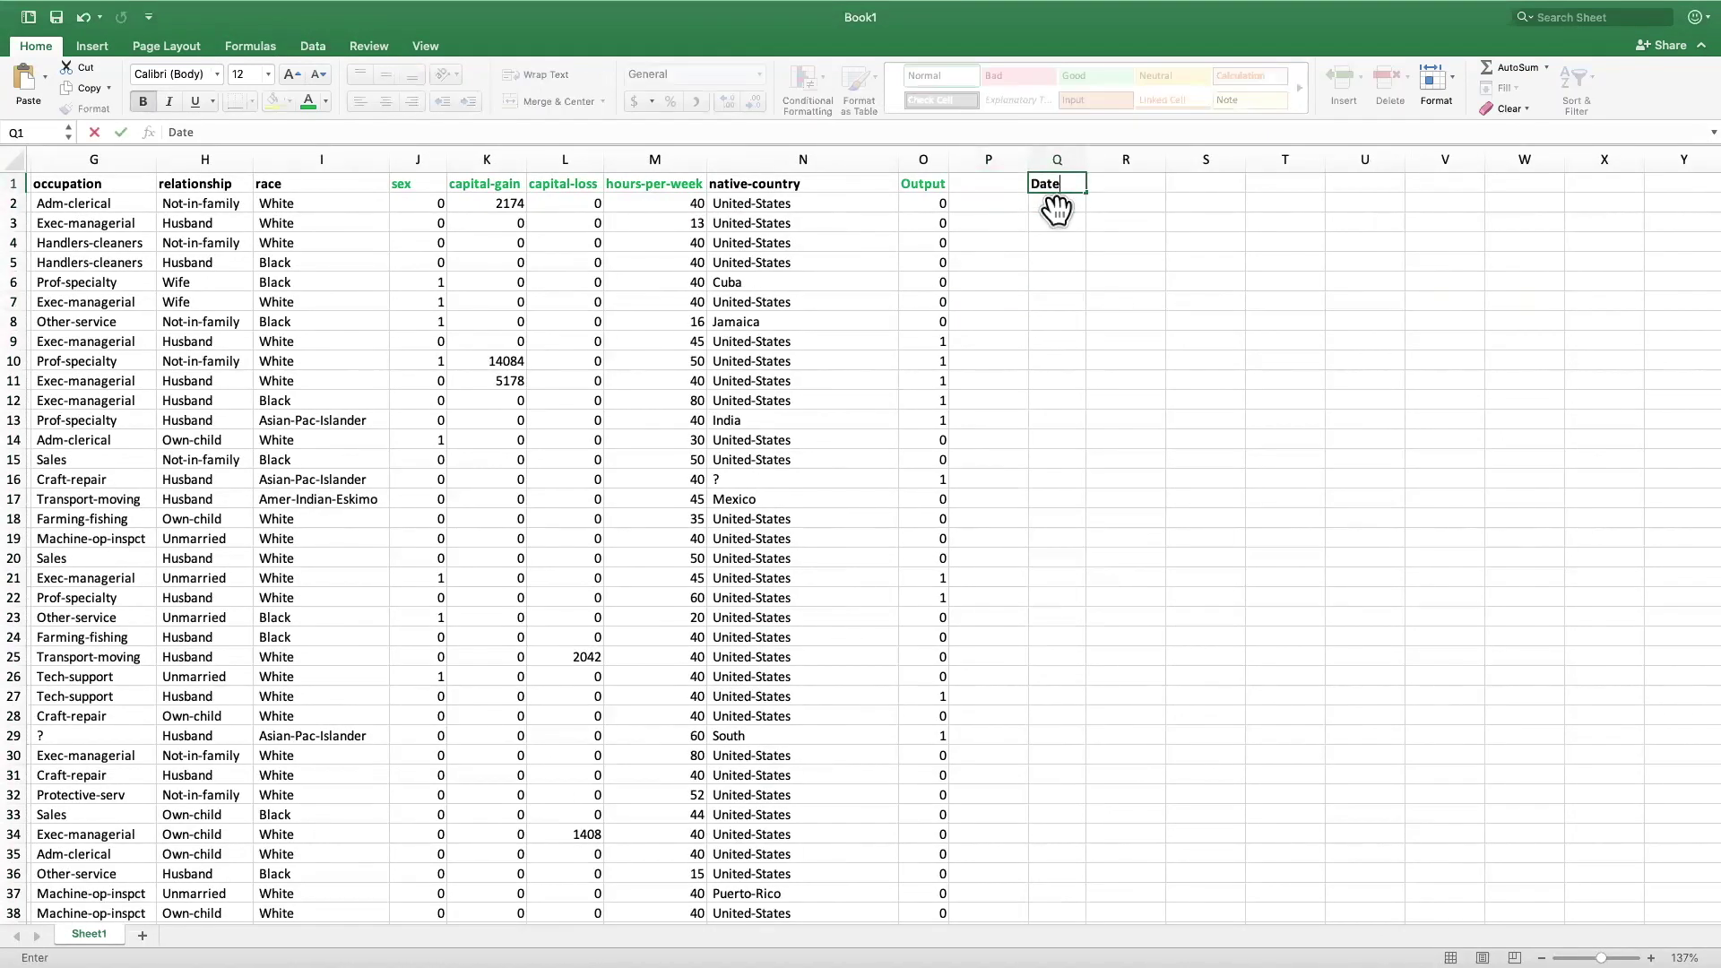
key("Return")
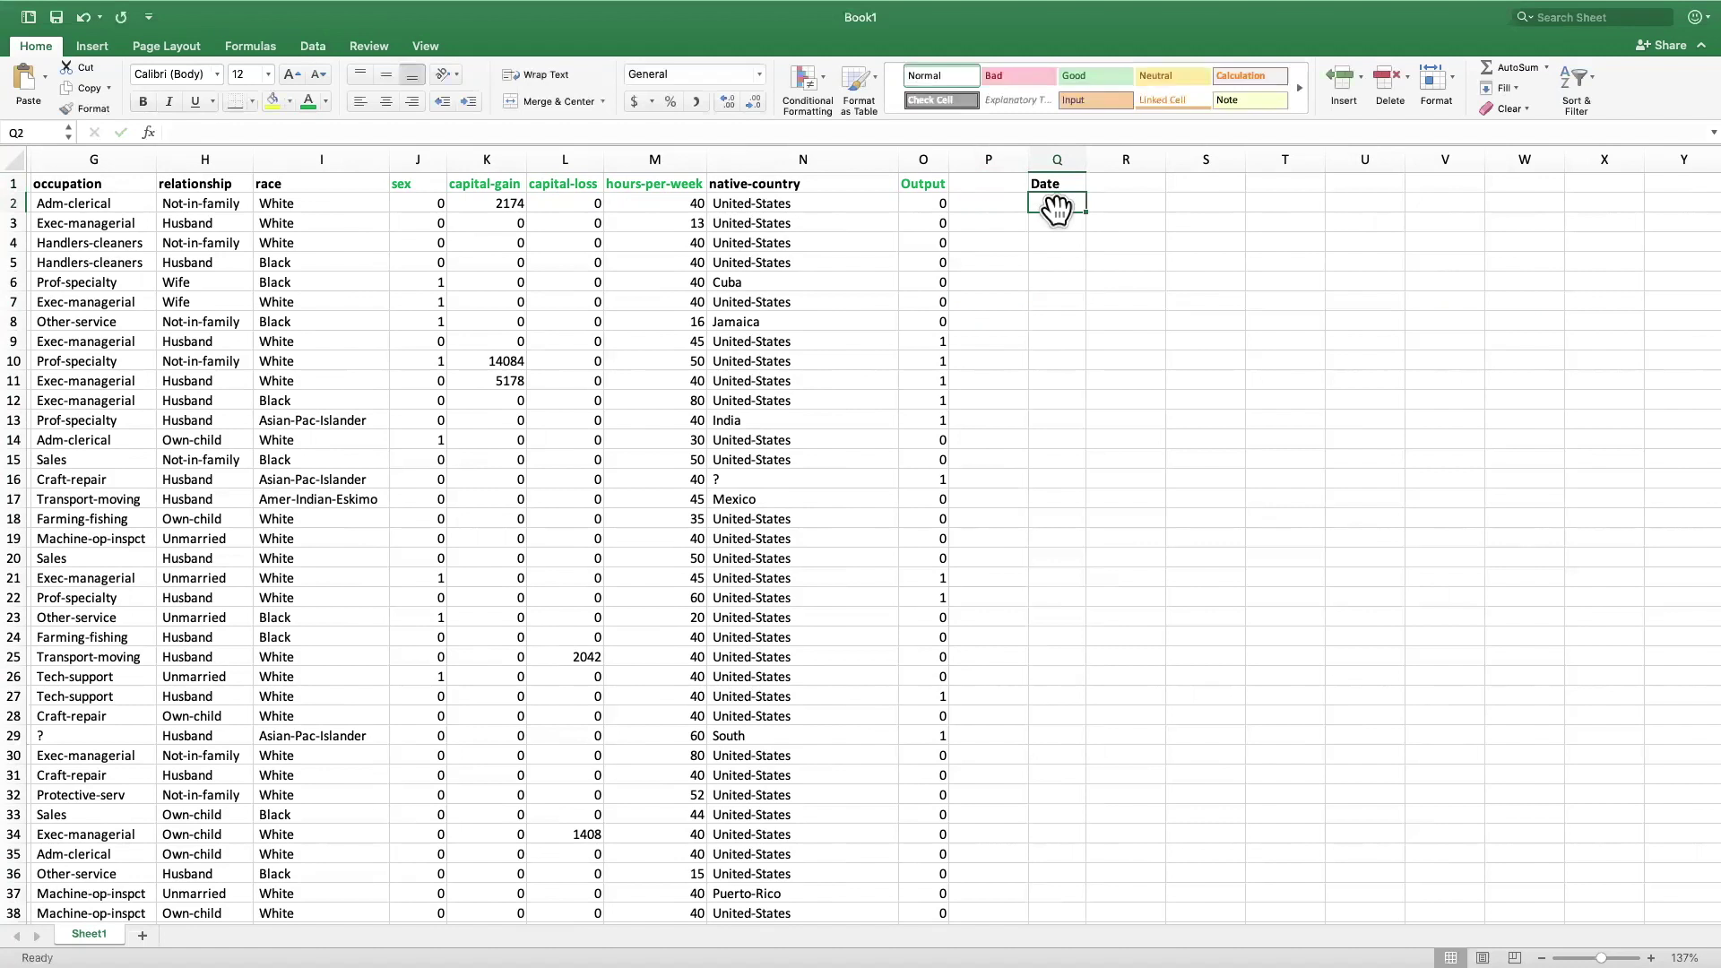
type("12/12/2020")
key("Return")
left_click(1067, 203)
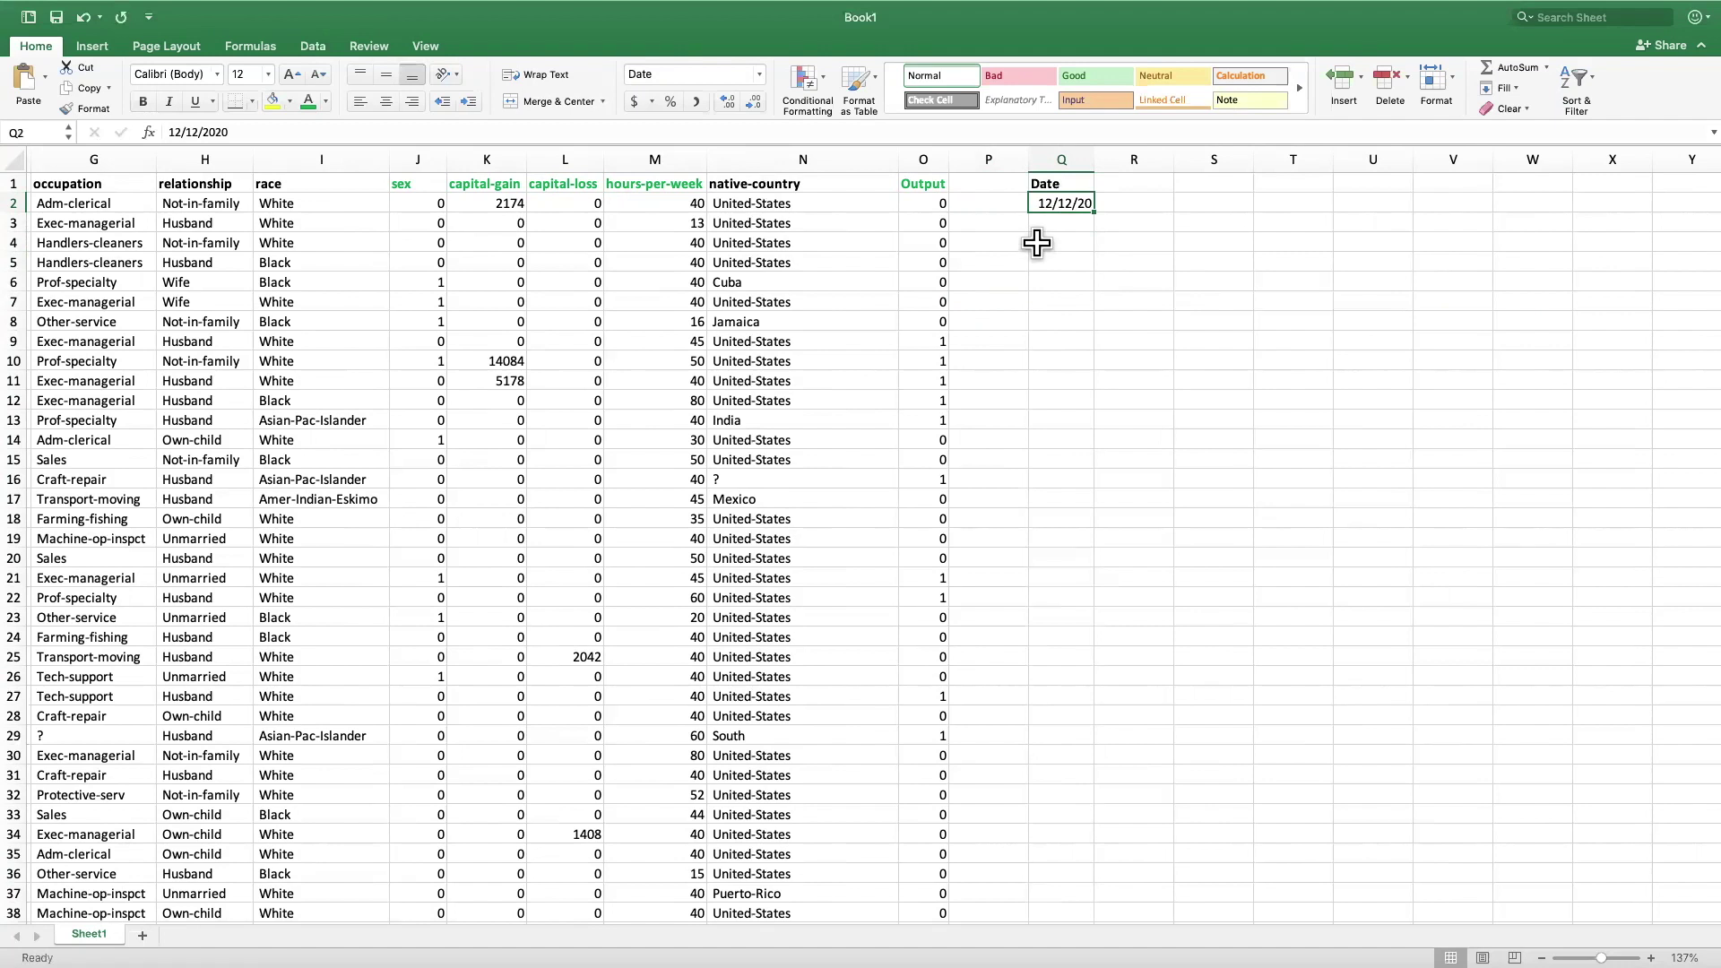
left_click(1048, 203)
left_click(1047, 158)
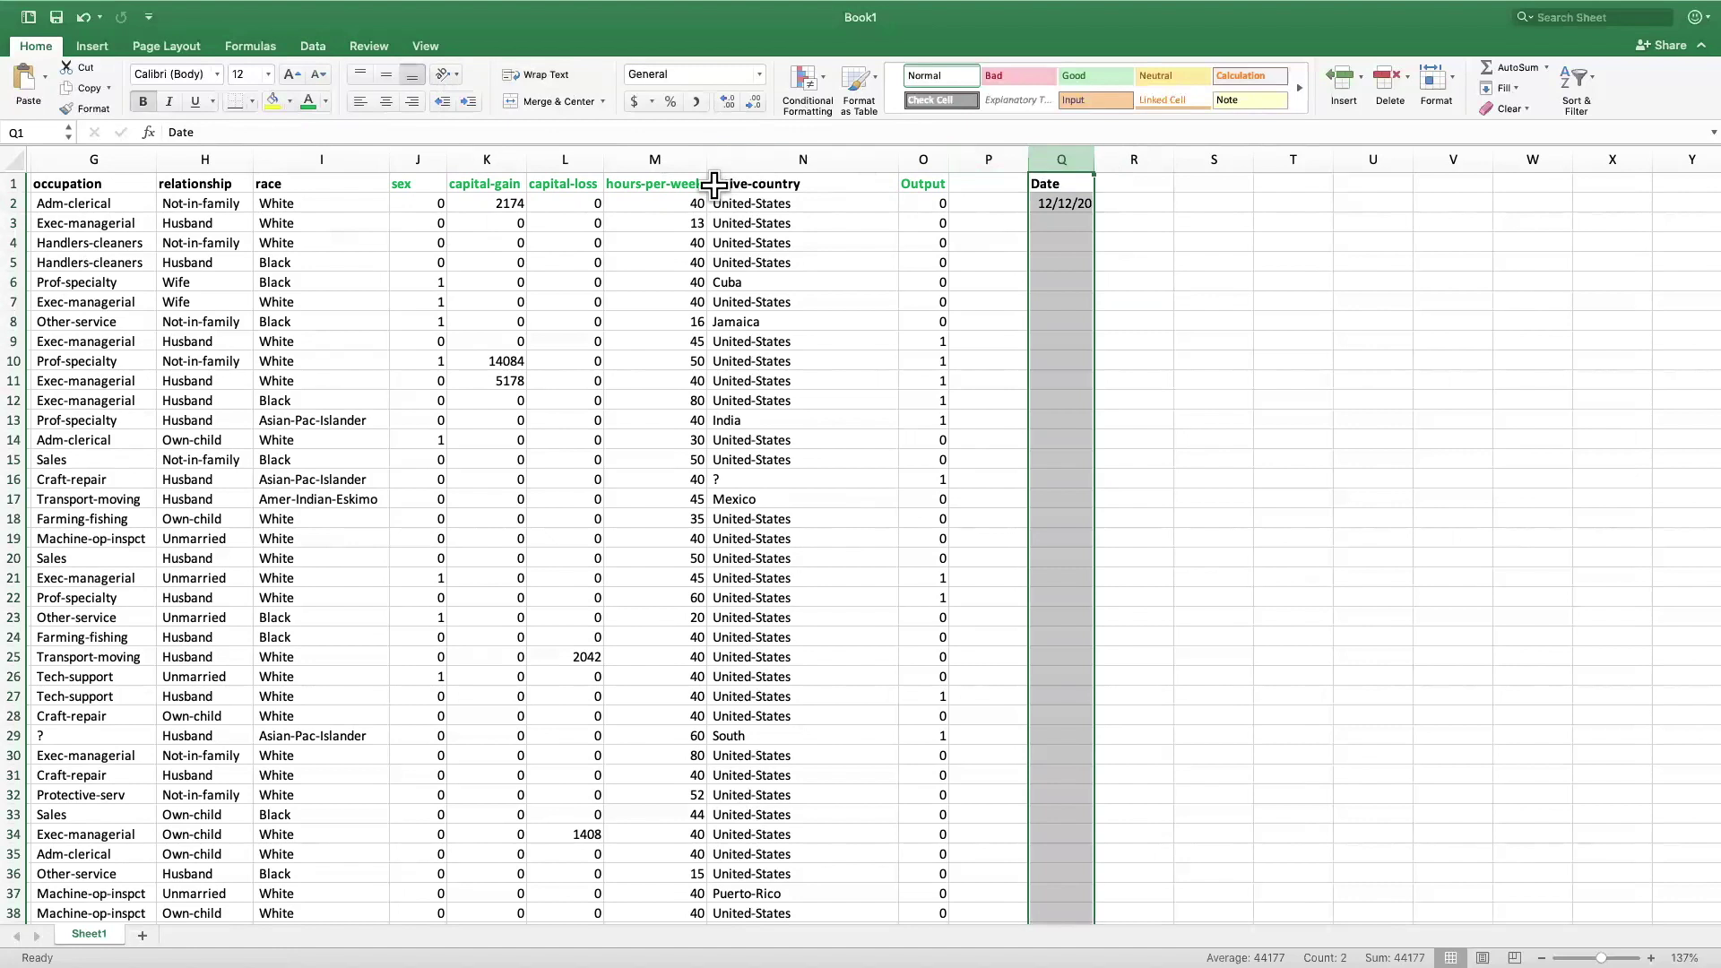
Split column Q's date with Text to Columns using / as the delimiter
left_click(316, 46)
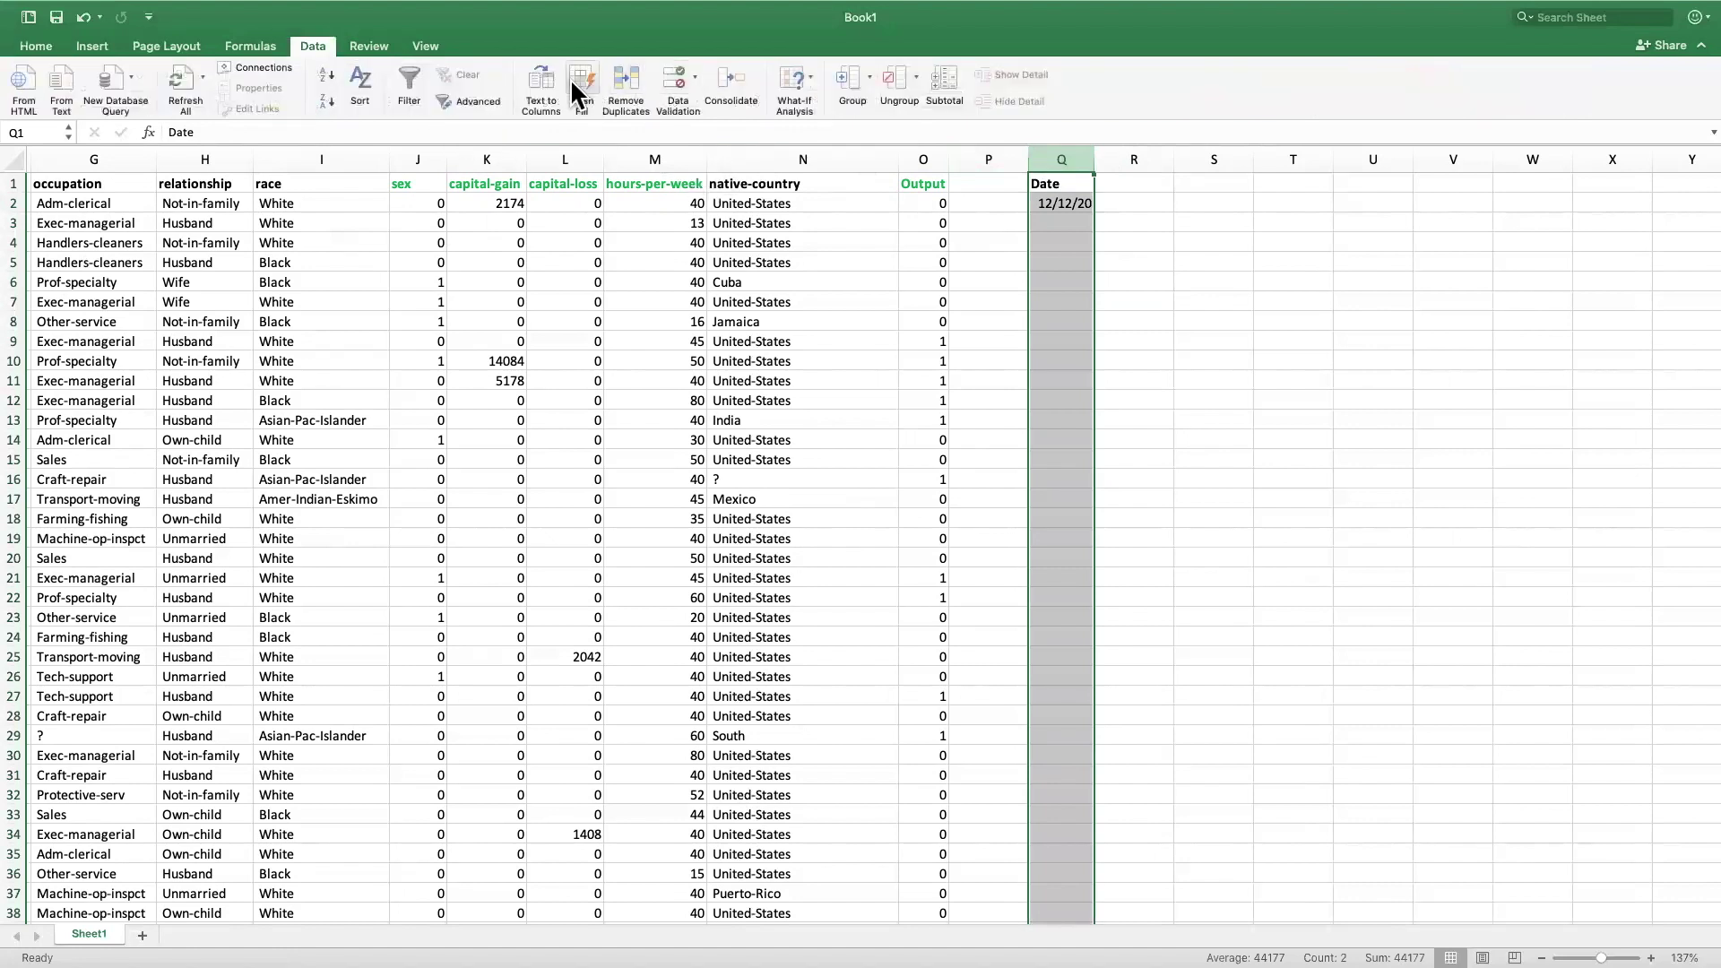
left_click(541, 82)
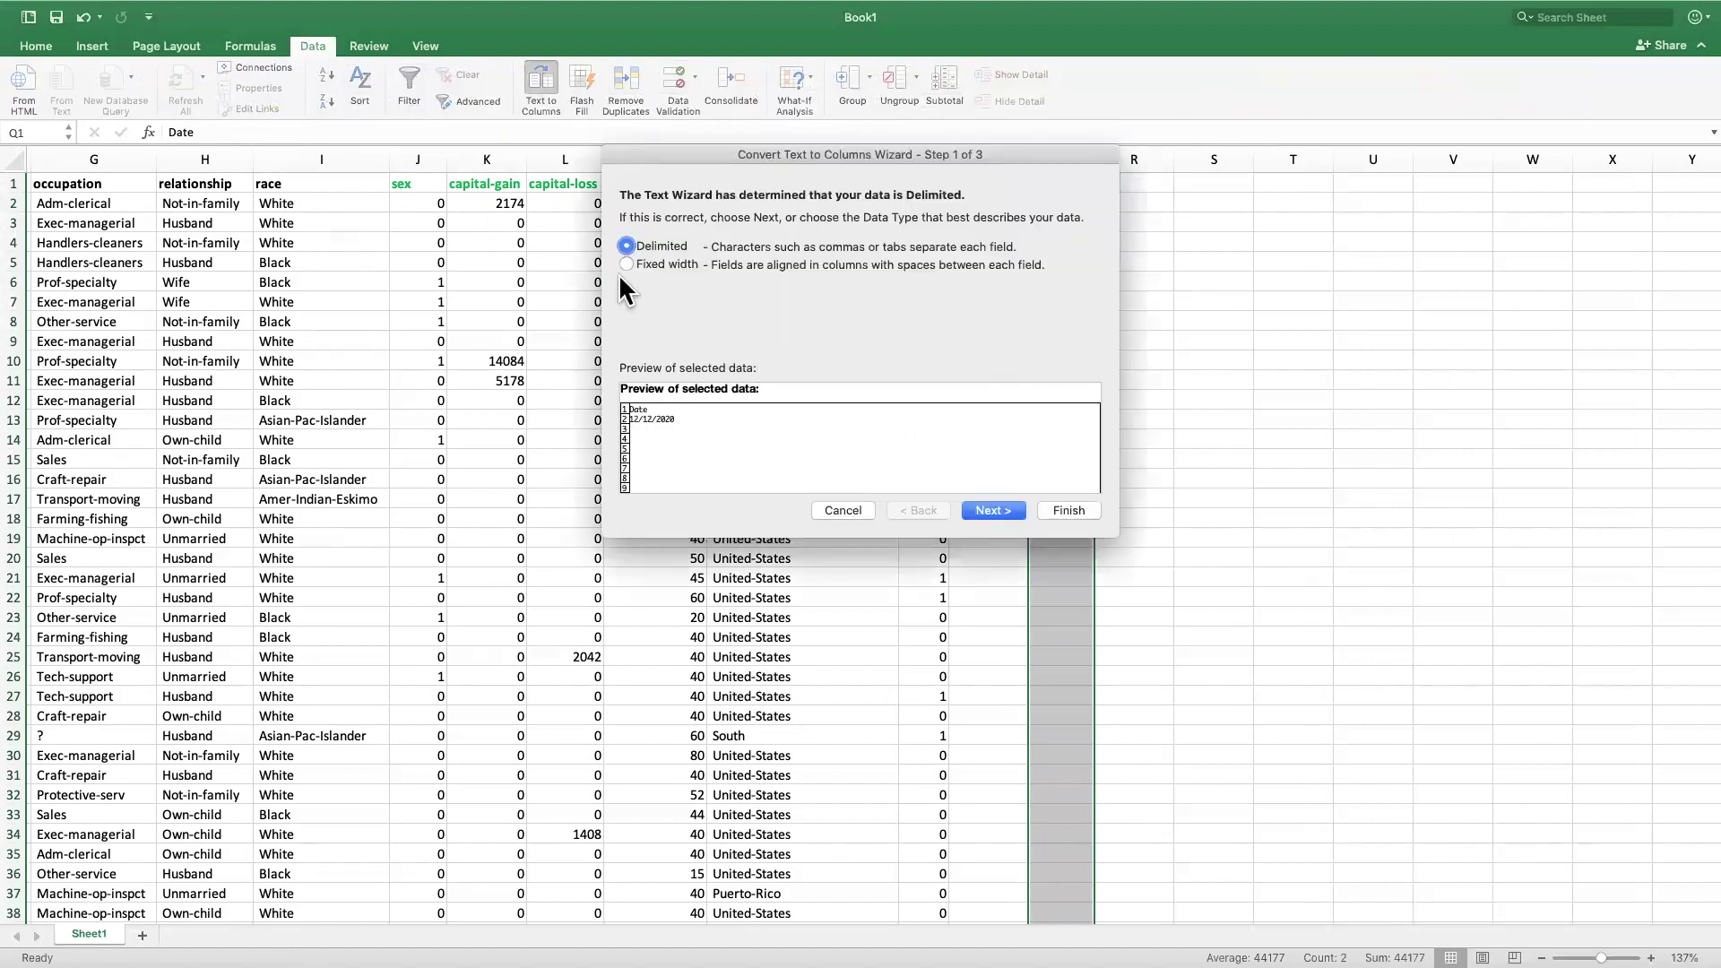
left_click(992, 510)
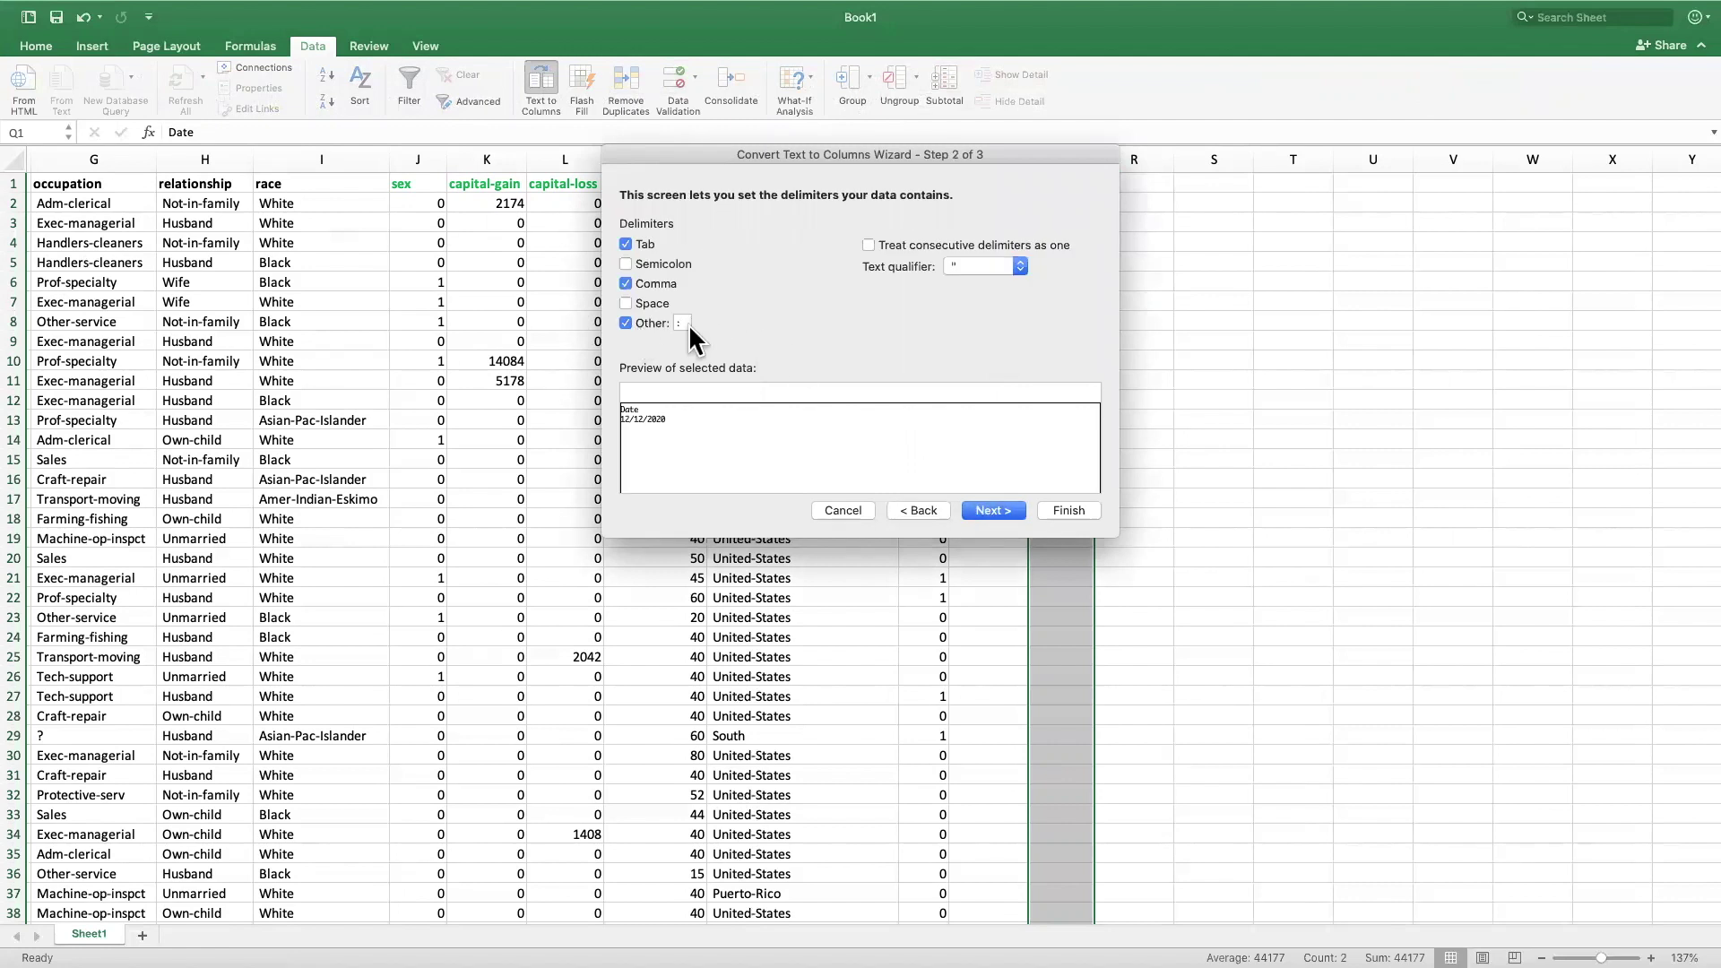
type("/")
left_click(1055, 510)
left_click(1151, 247)
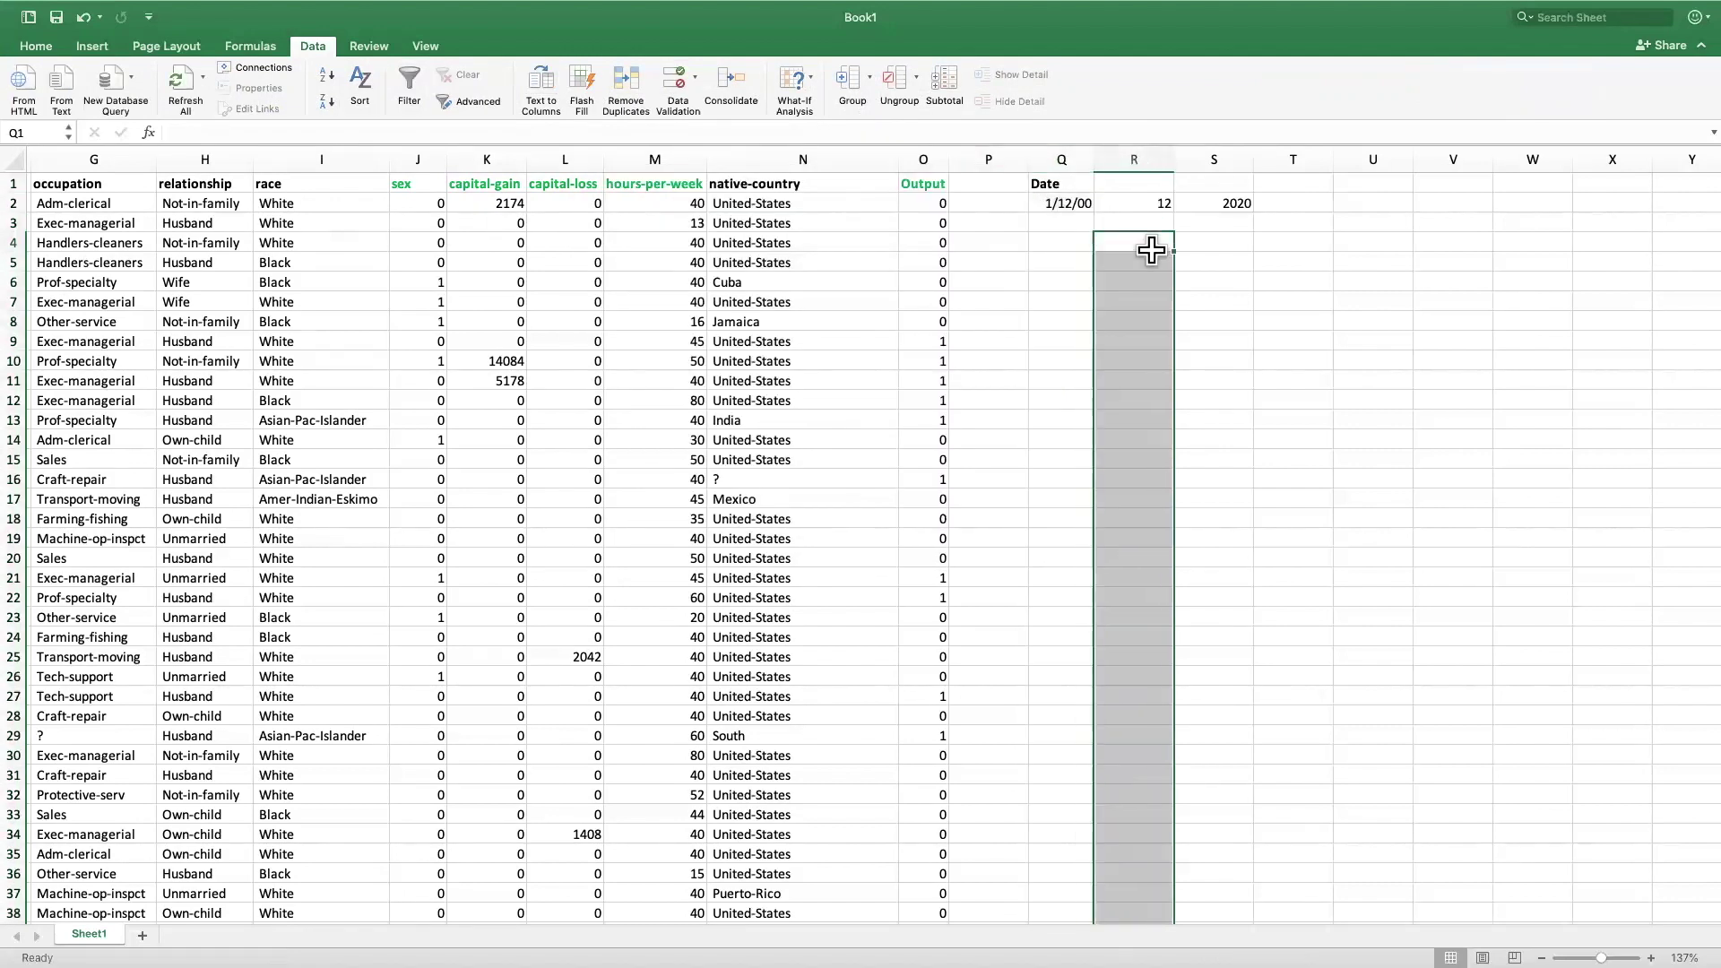
left_click(1053, 201)
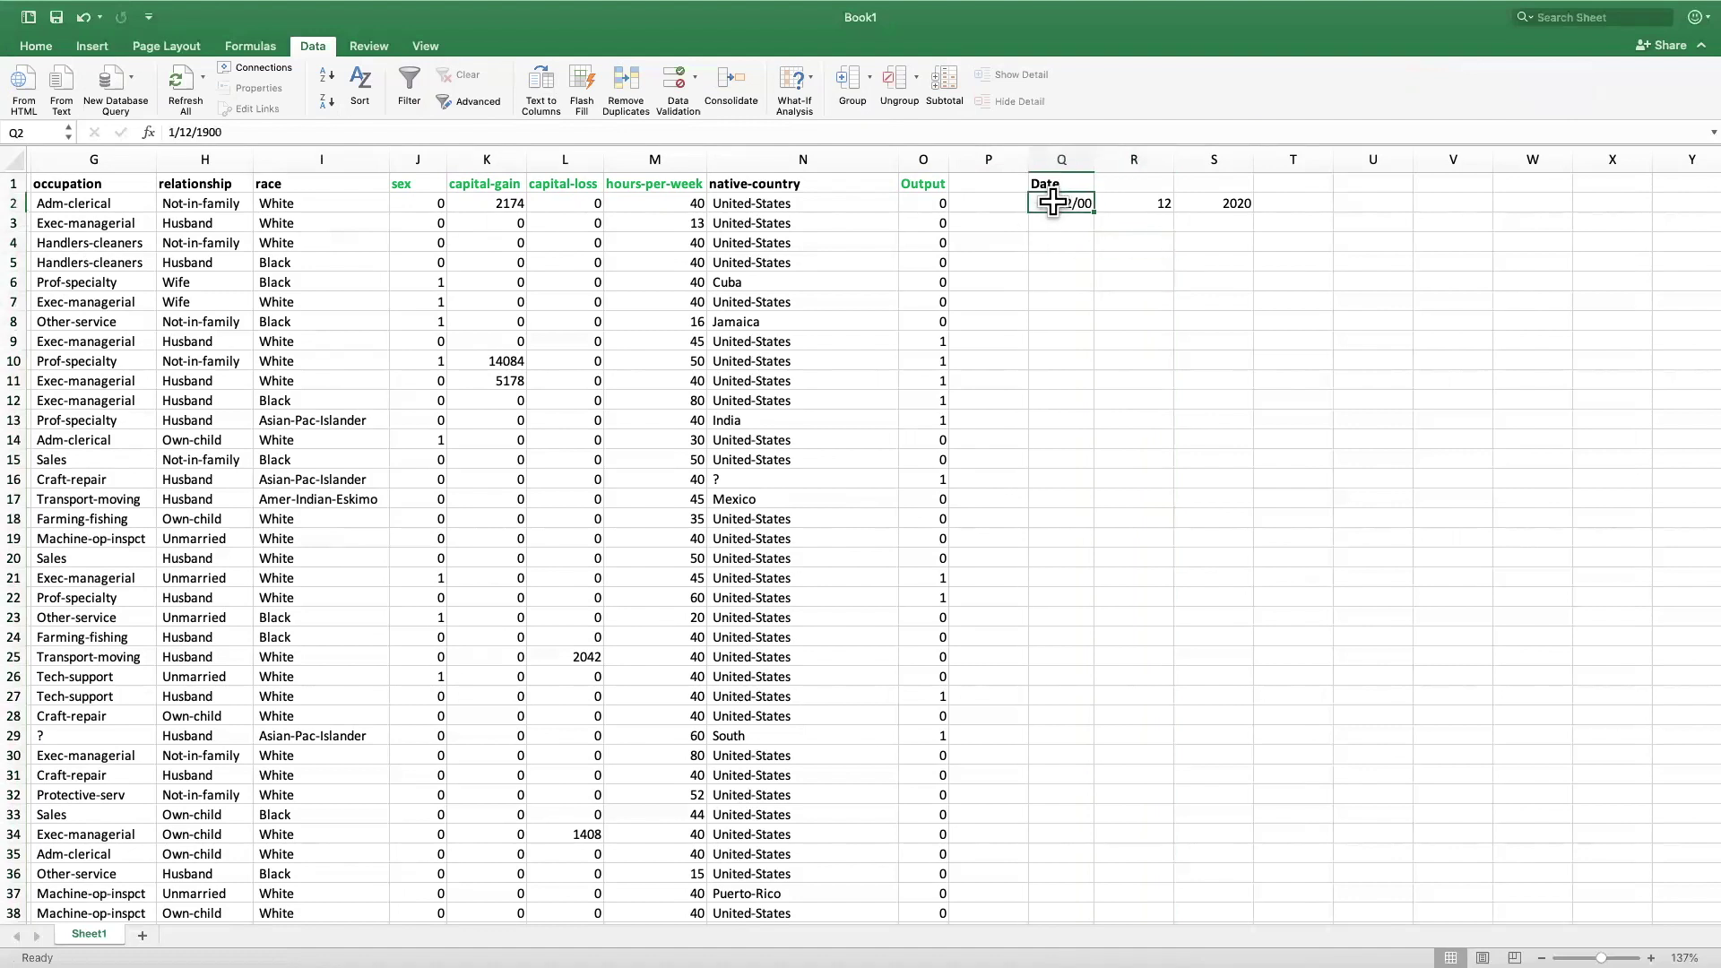
Apply the Text number format to column Q via Format Cells
right_click(1061, 155)
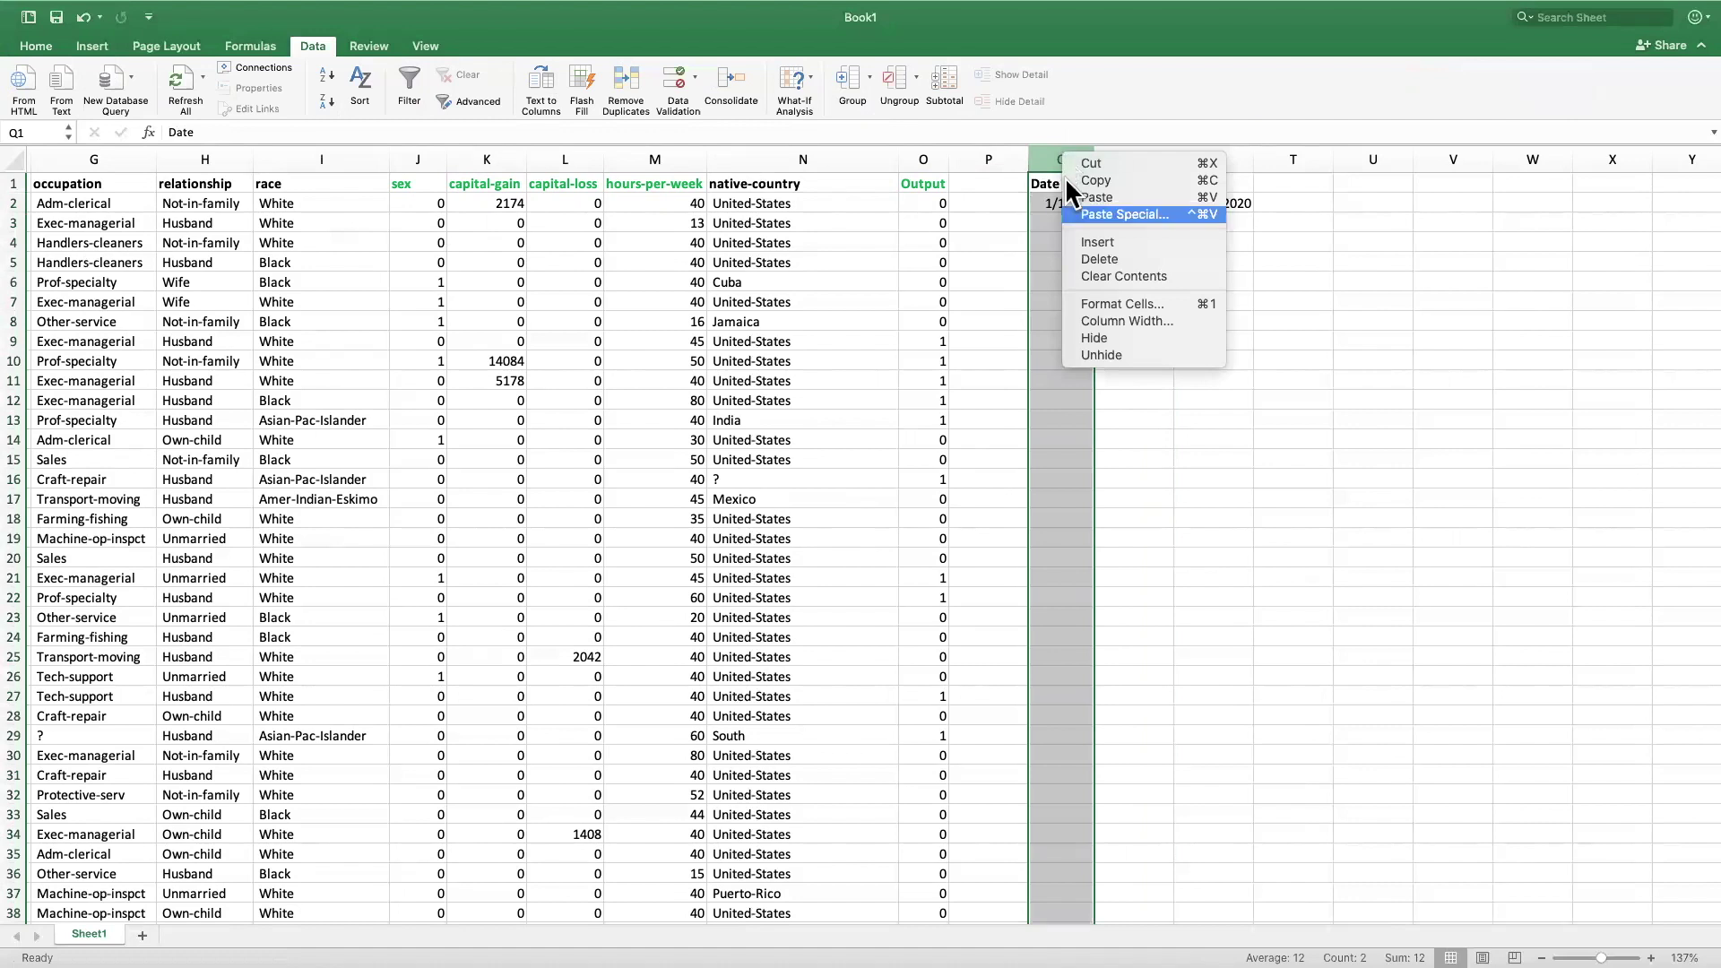
left_click(1017, 303)
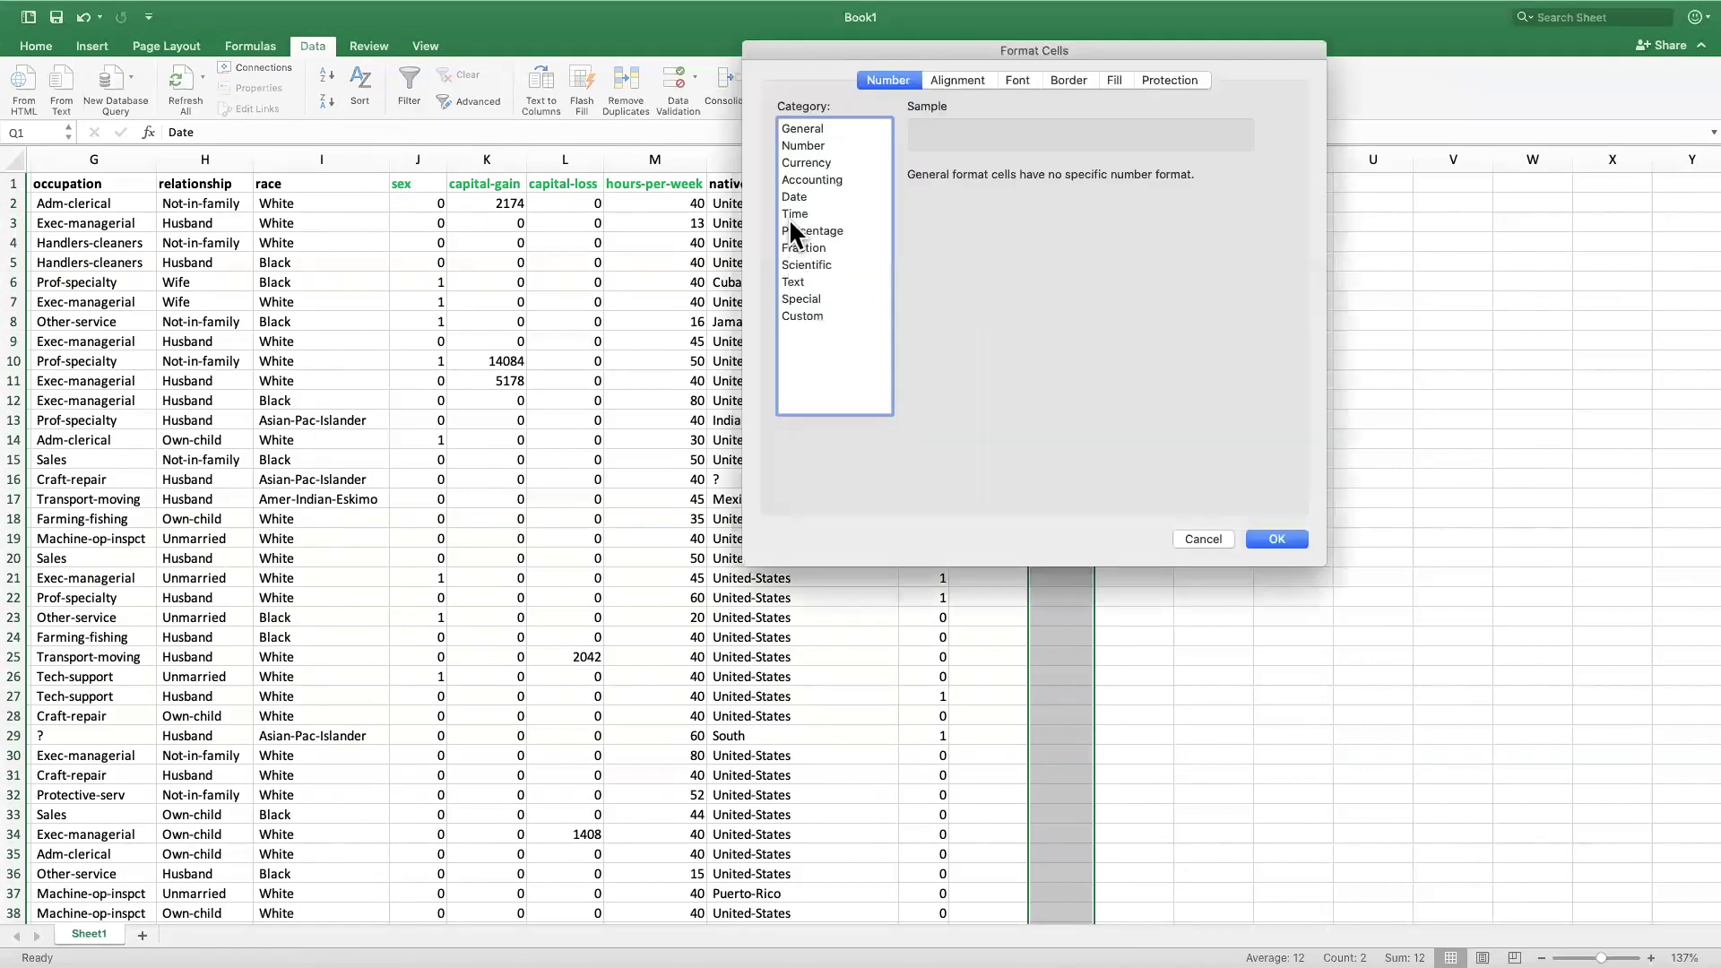
left_click(795, 282)
left_click(1277, 539)
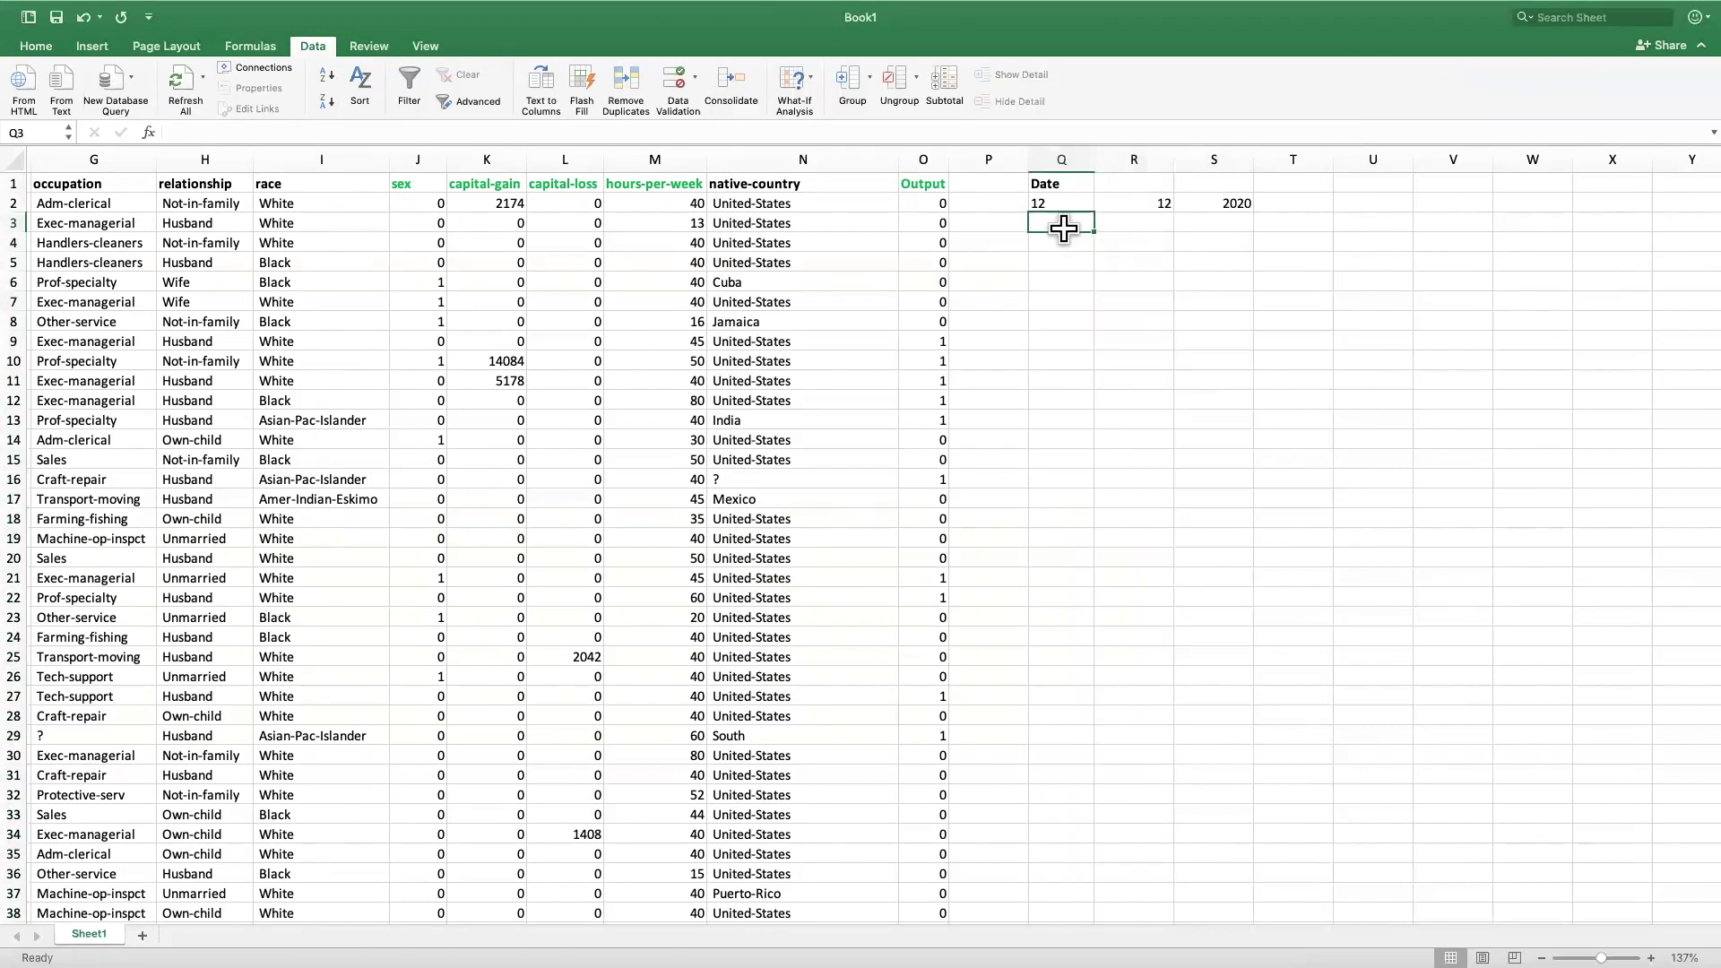
left_click_drag(1058, 202, 1215, 203)
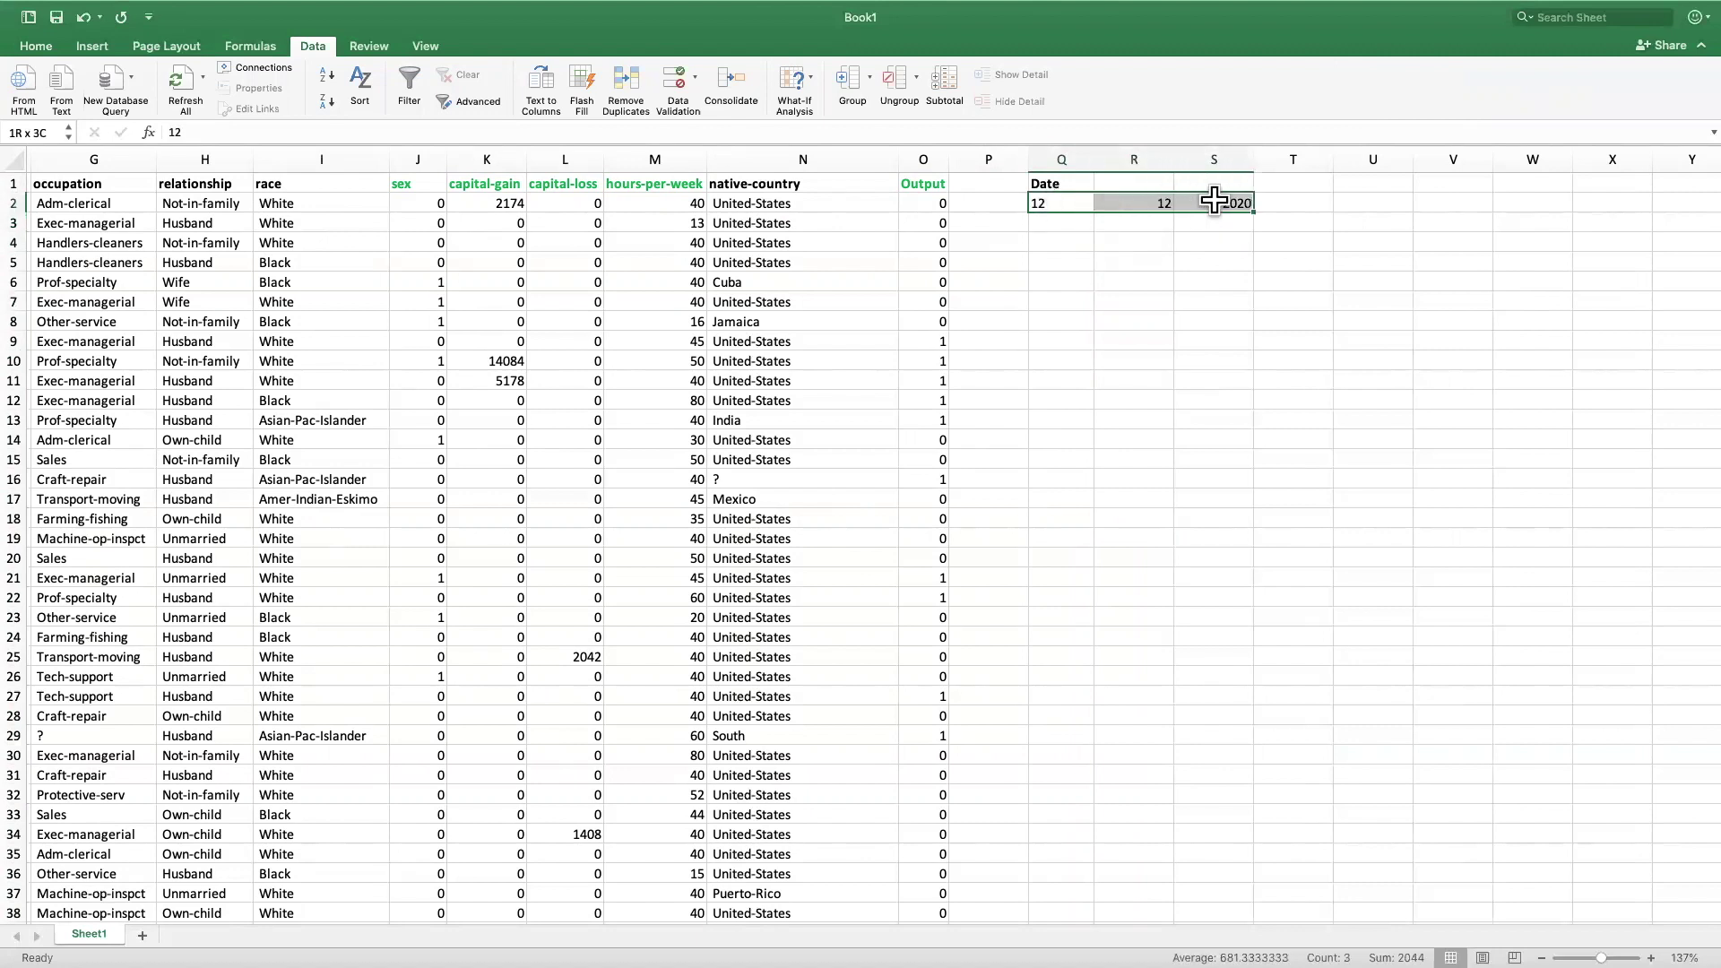
Enter the headers Day, Month and Year in Q1, R1 and S1
left_click(1068, 184)
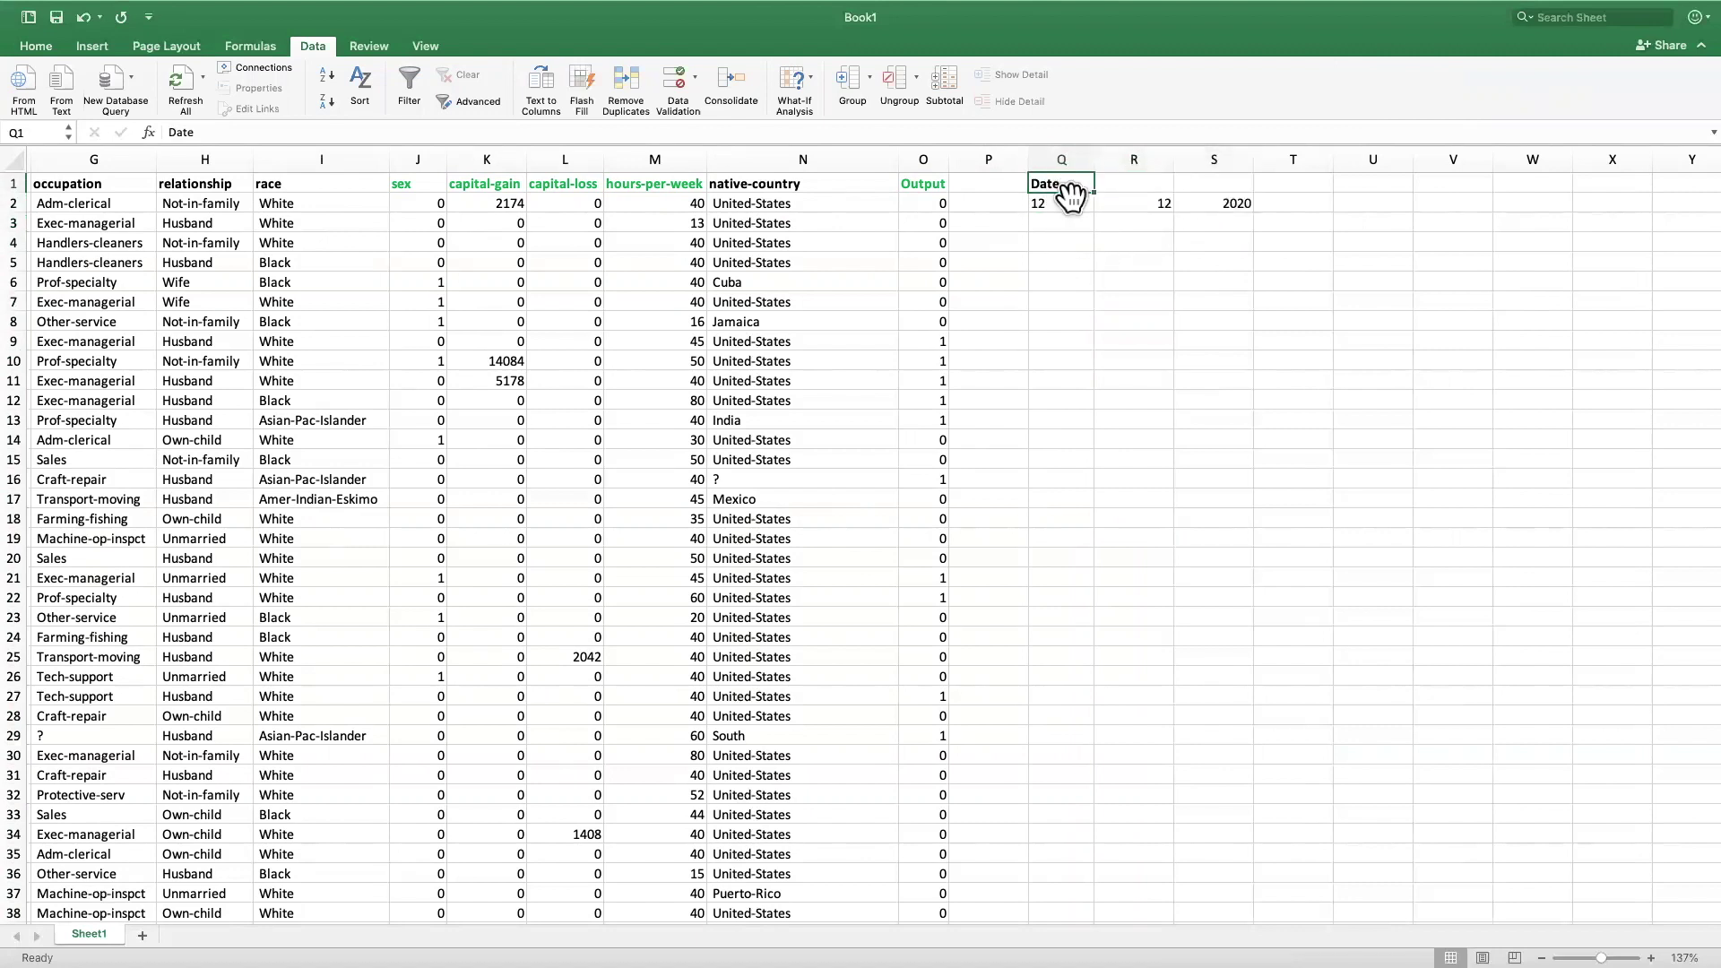
type("Dat")
type("y")
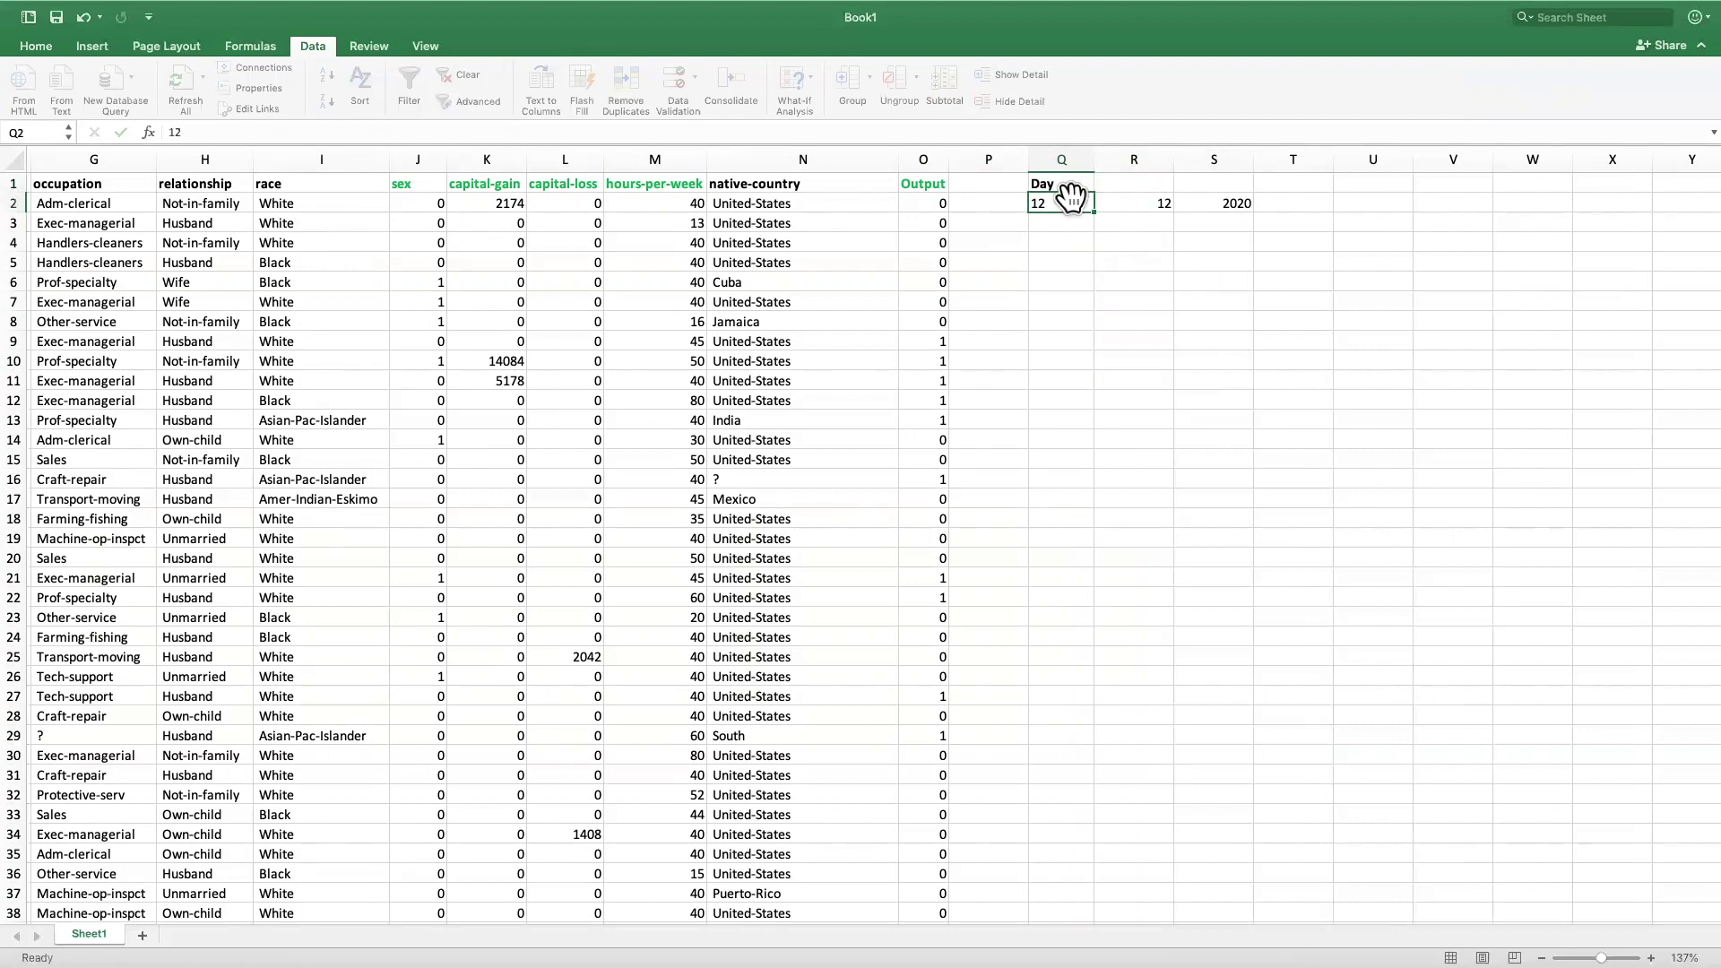
key("Tab")
type("M")
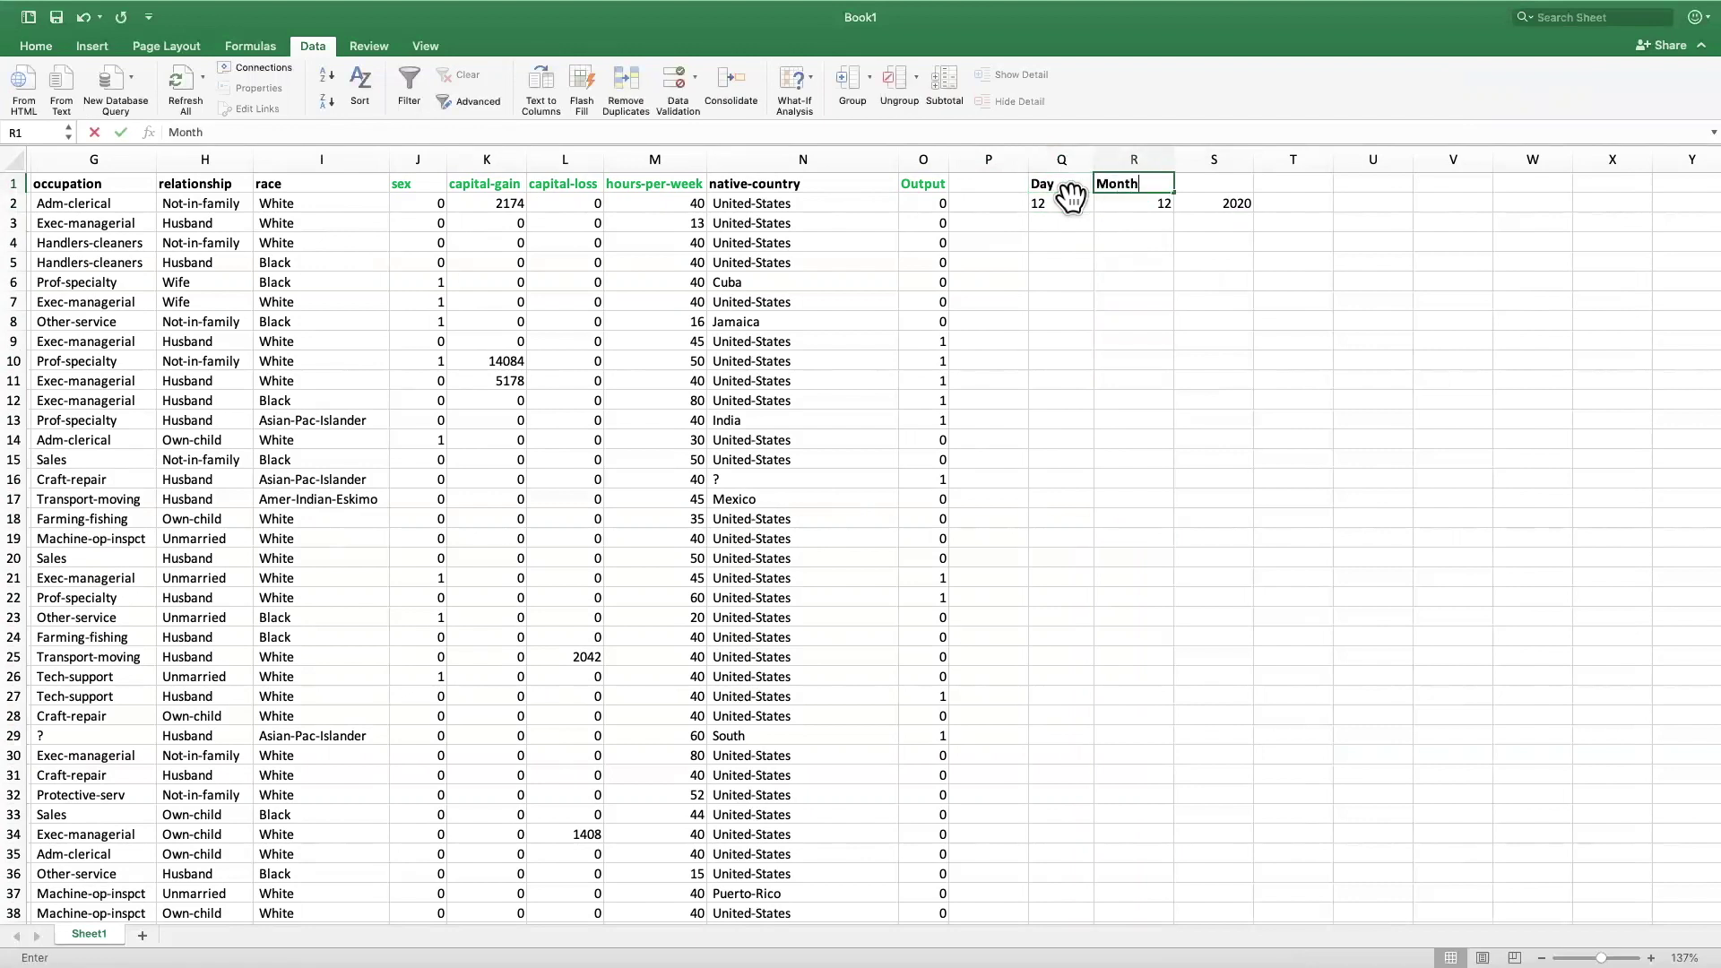
key("Tab")
type("Year")
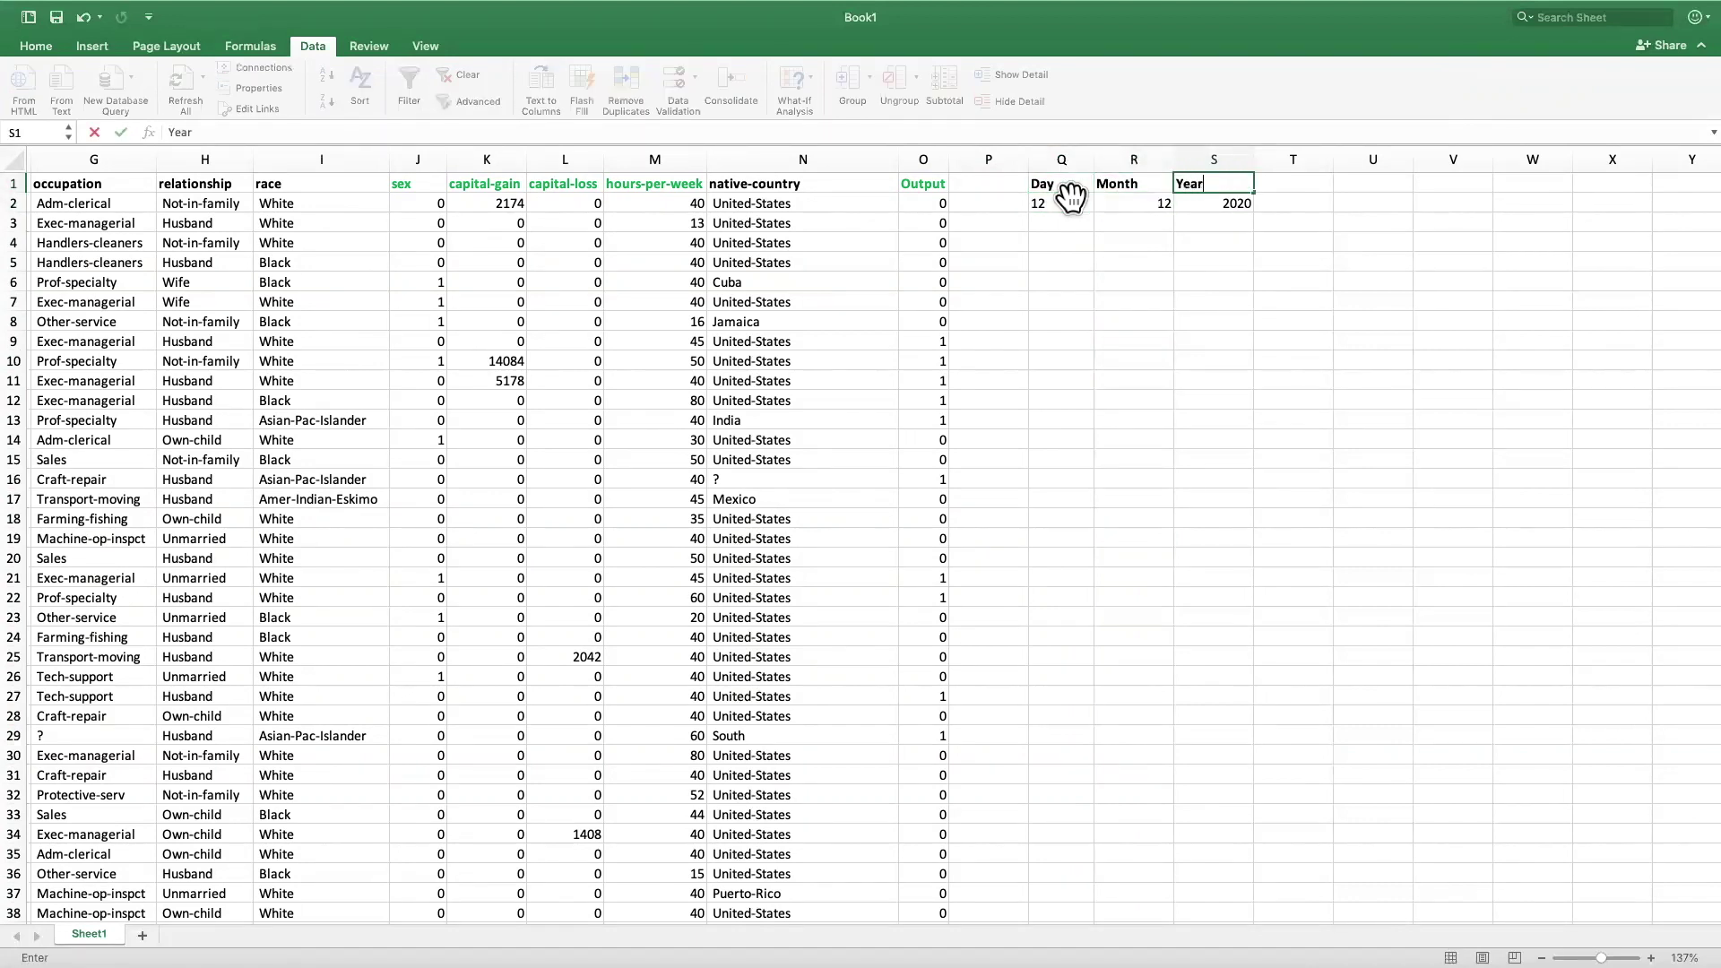
key("Return")
scroll(1062, 179, "down", 1)
scroll(1058, 256, "up", 1)
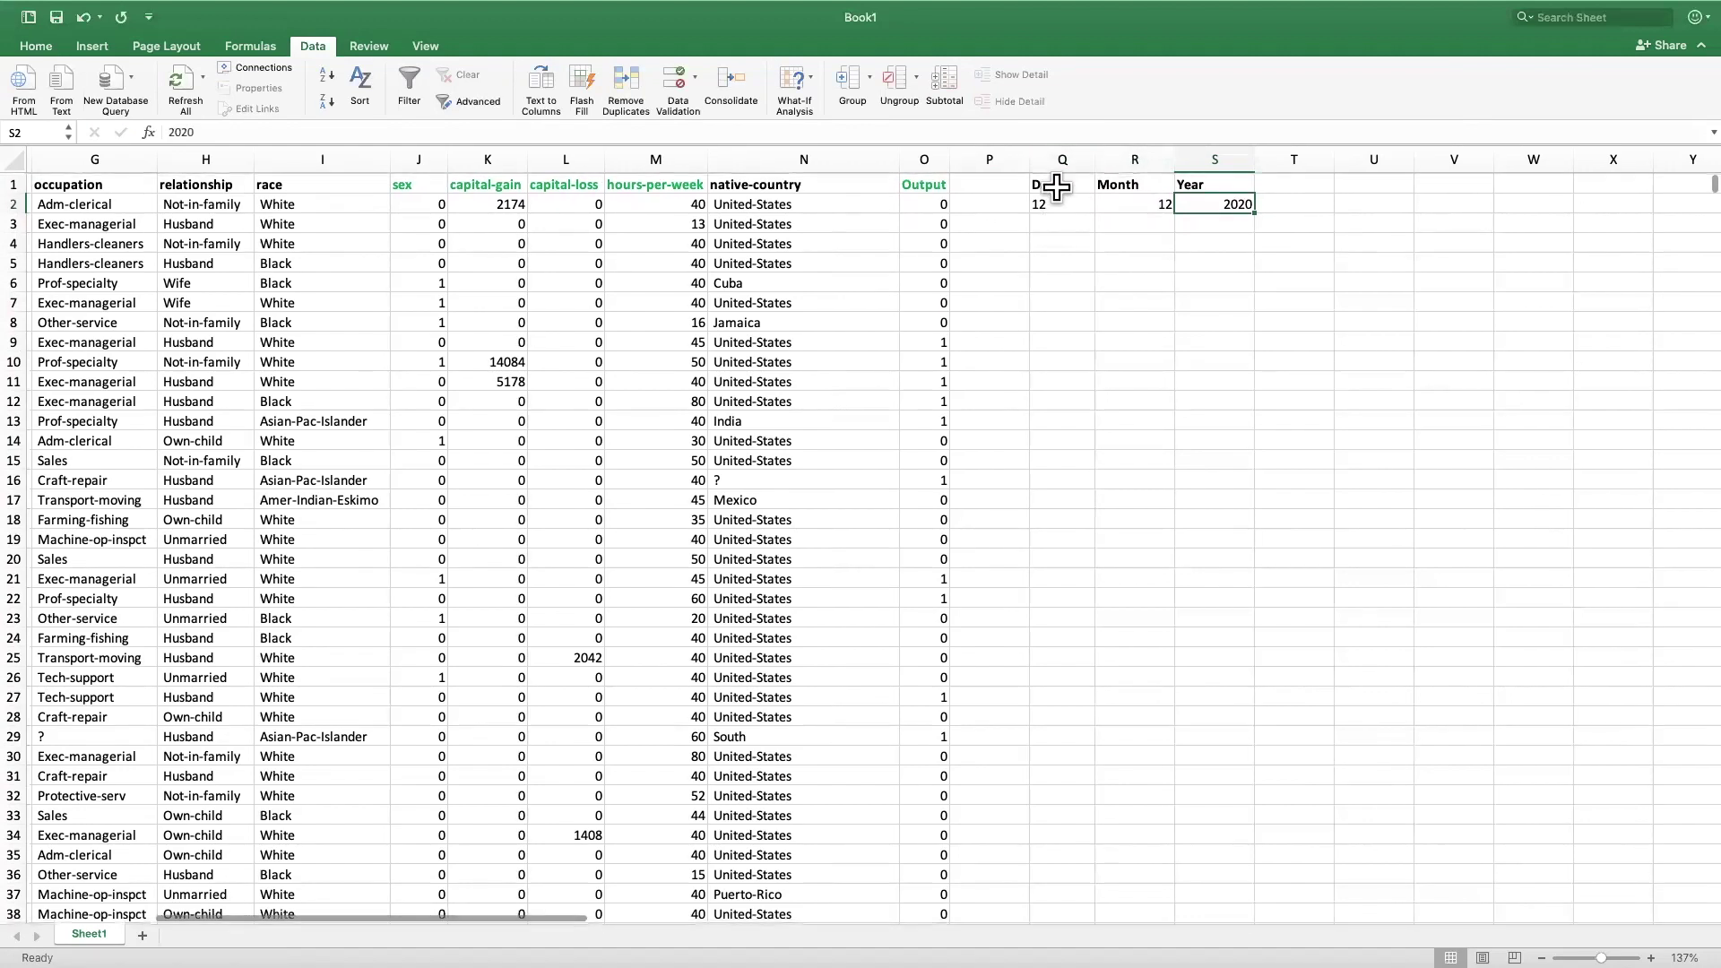
left_click_drag(1062, 159, 1201, 157)
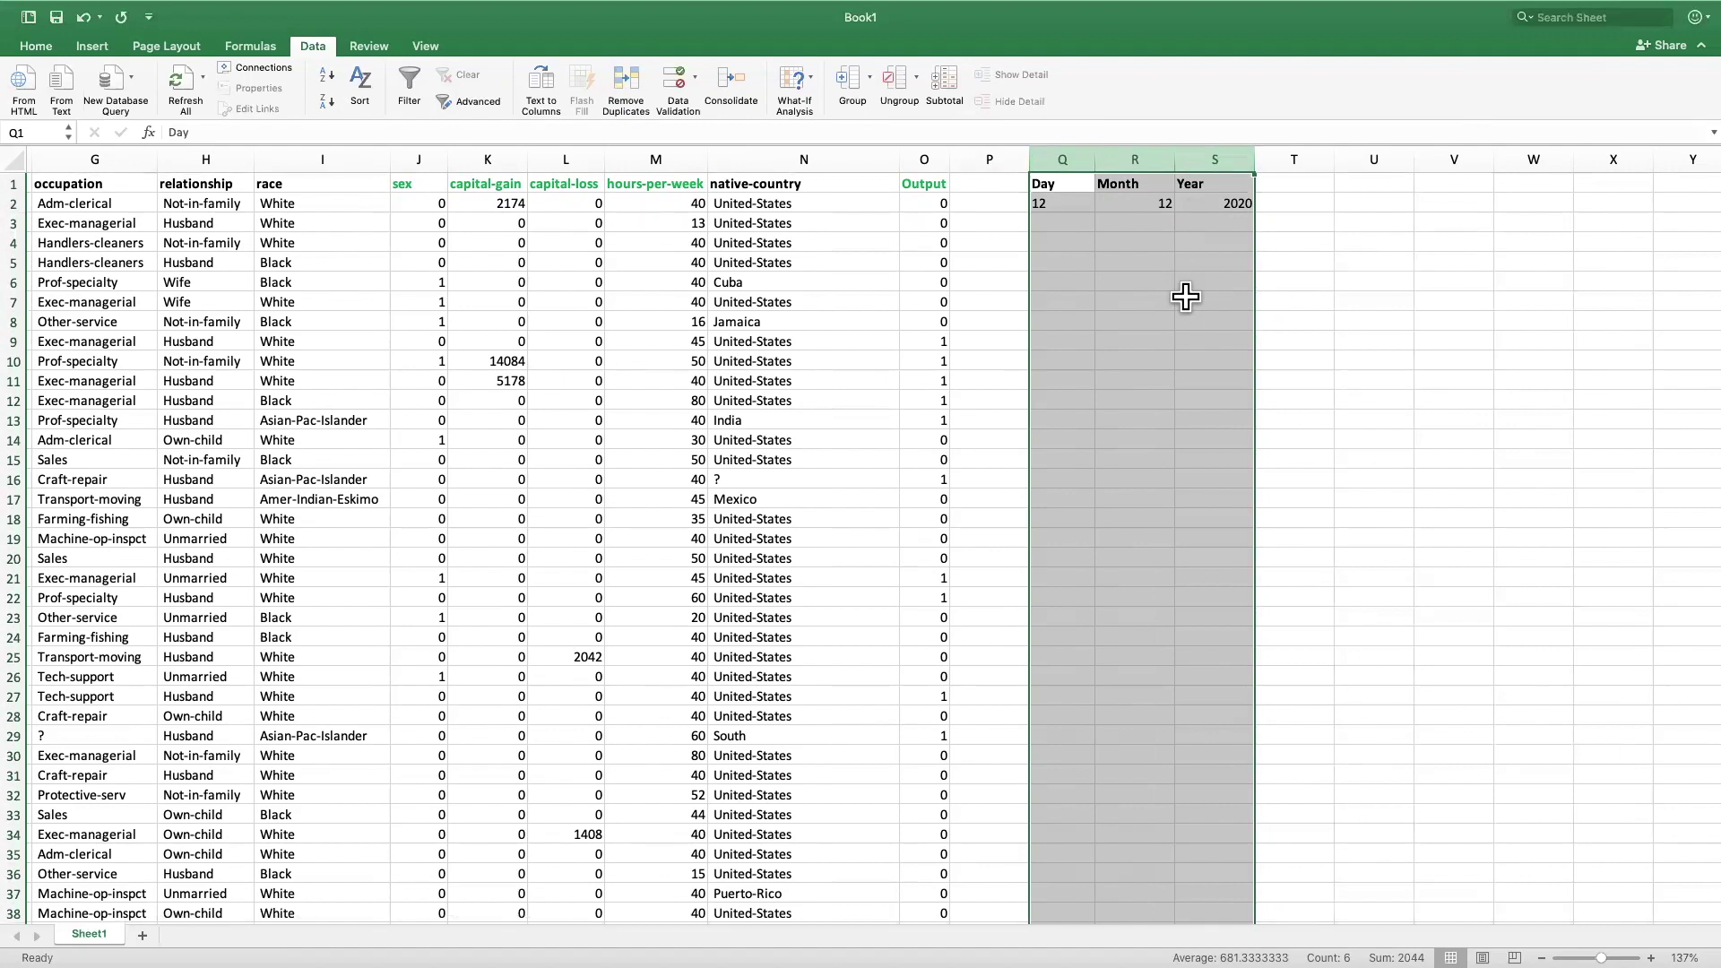
scroll(220, 326, "left", 5)
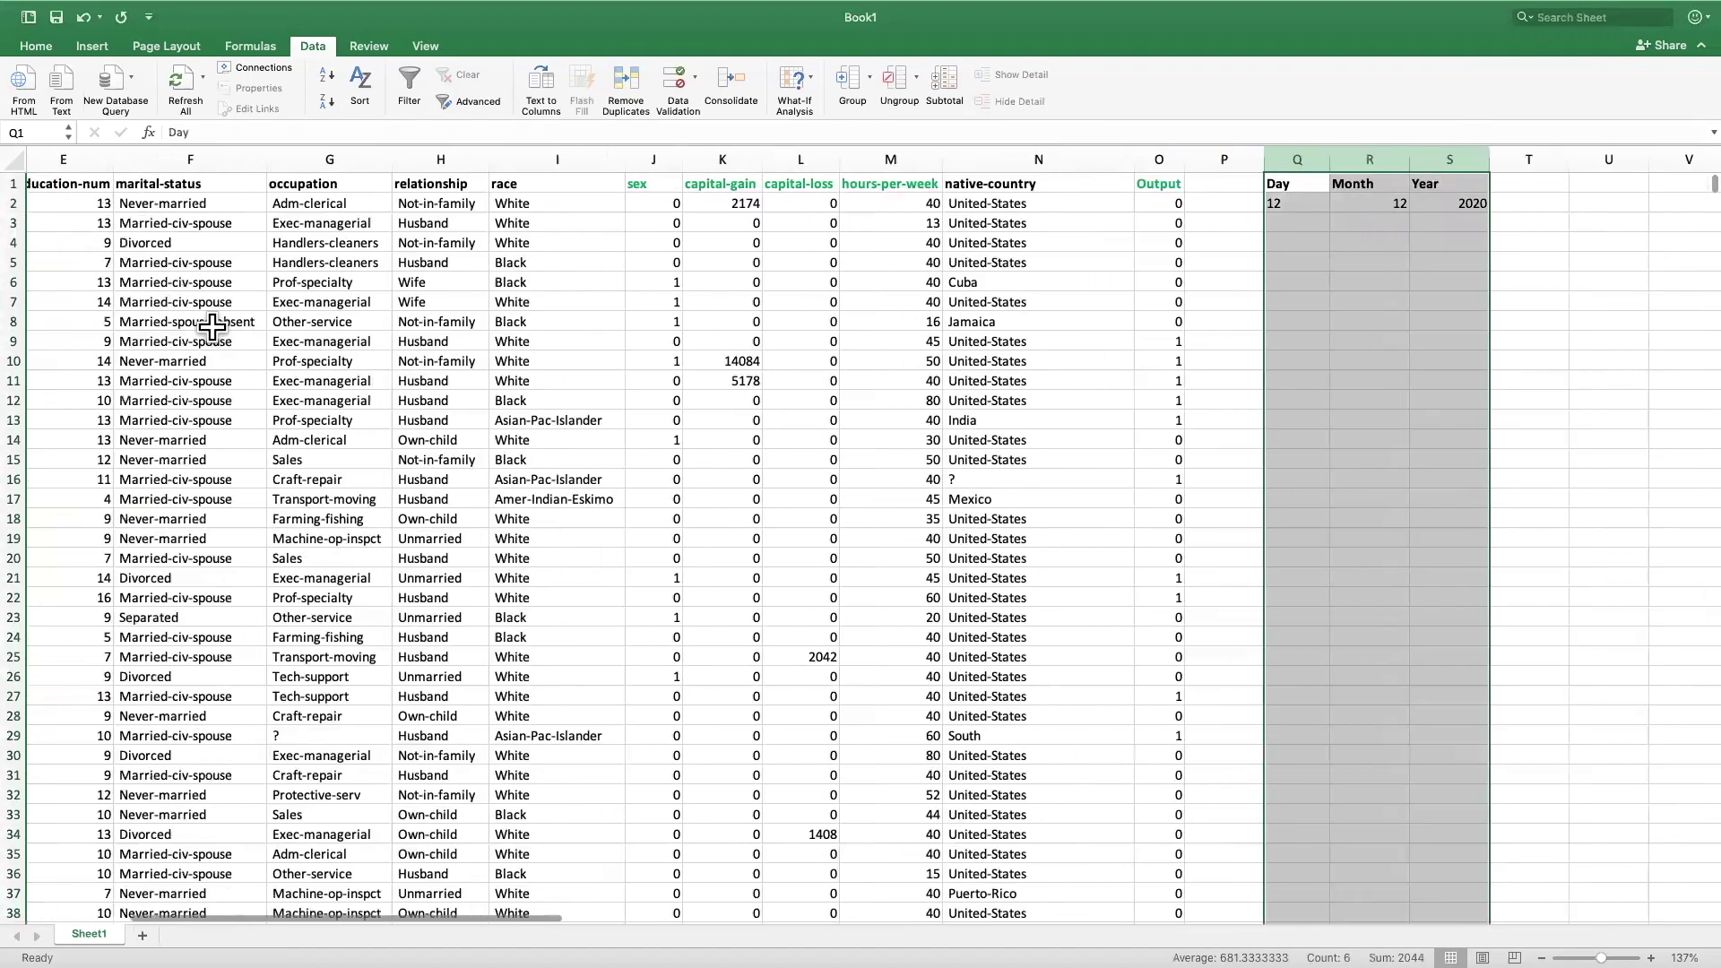
scroll(213, 326, "left", 1)
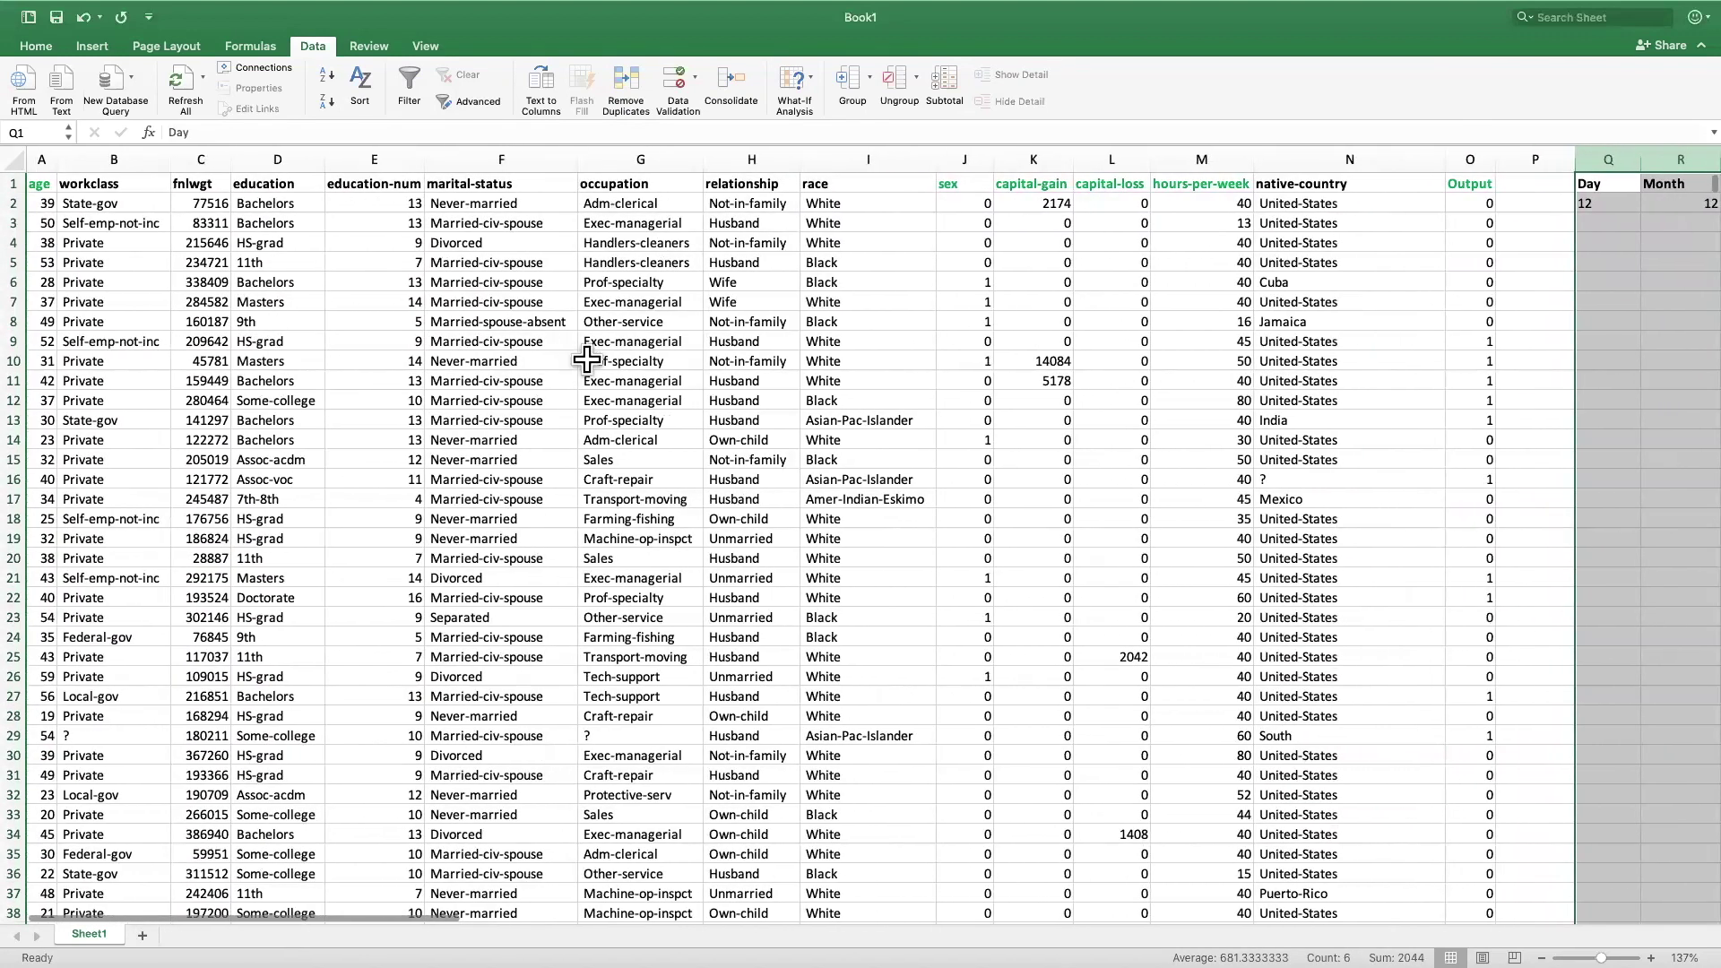
left_click(623, 302)
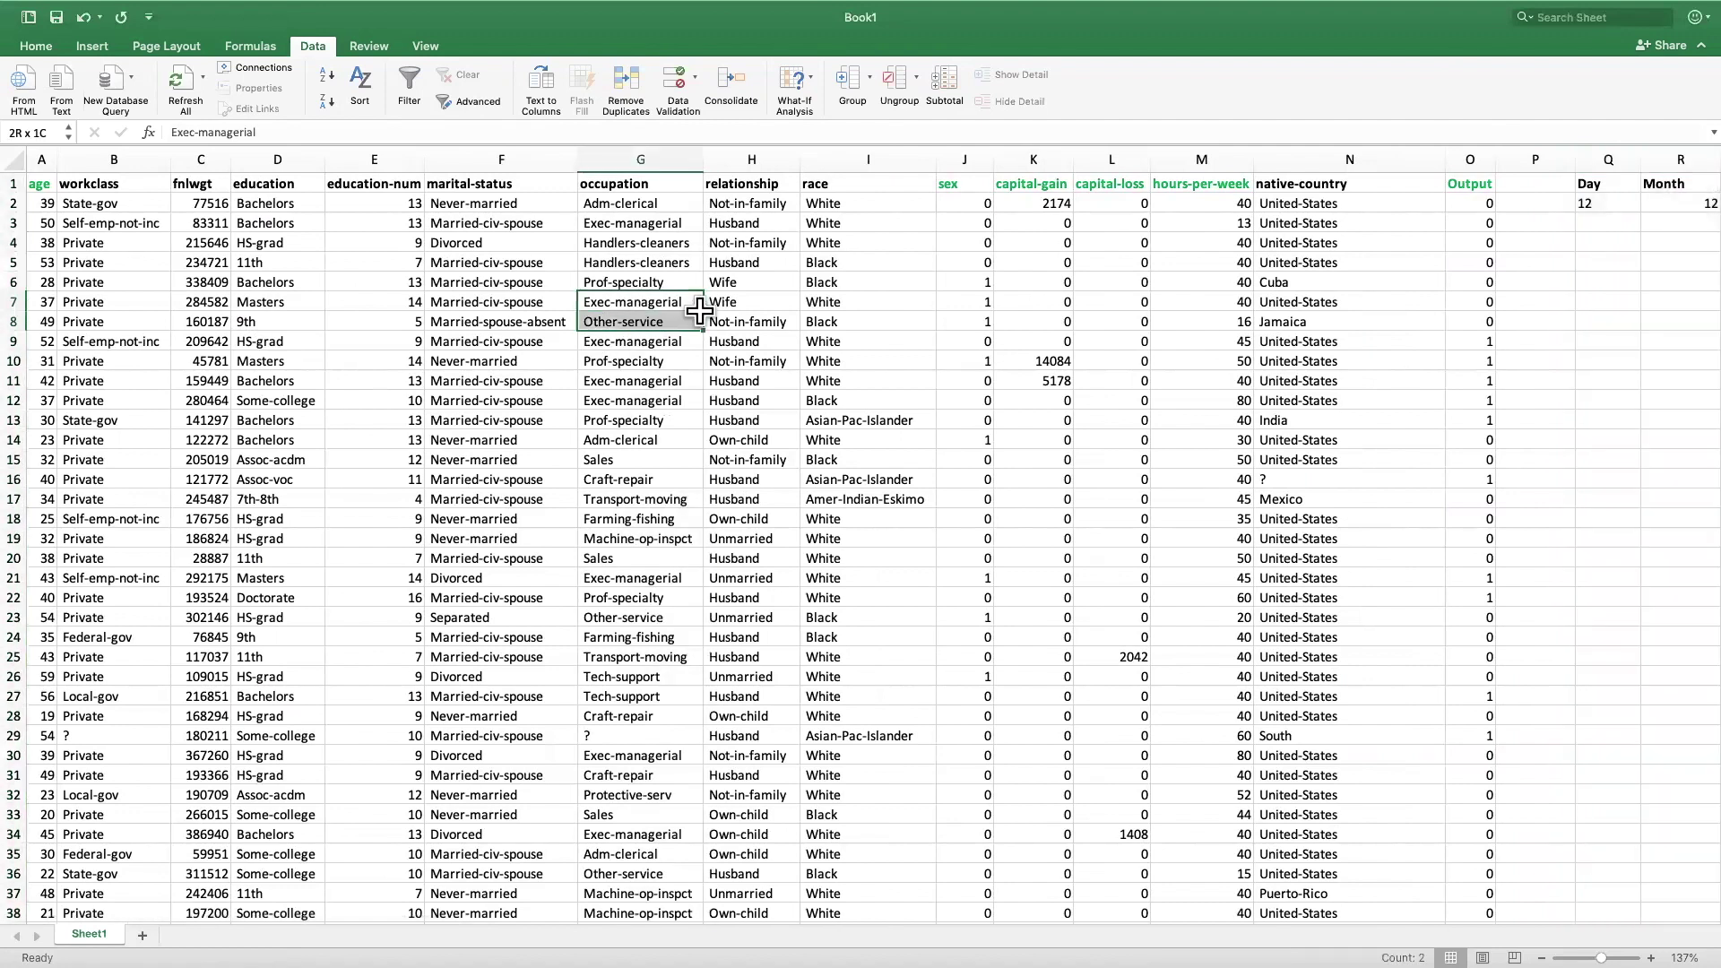
left_click(625, 360)
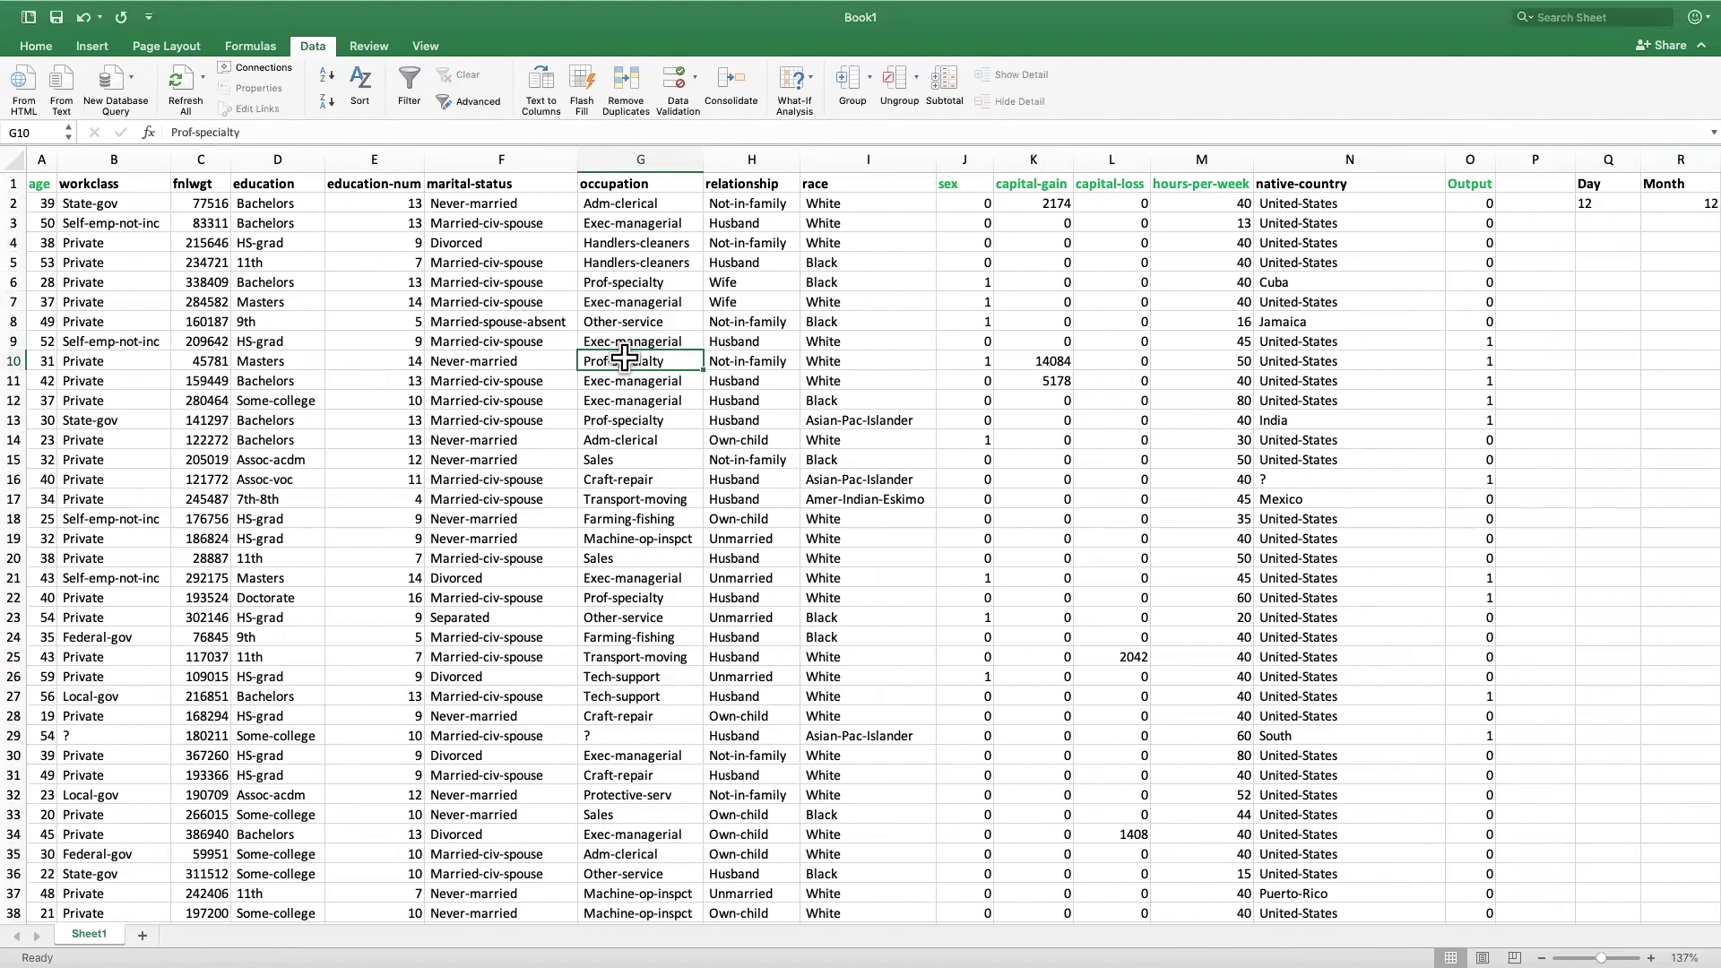
scroll(556, 341, "right", 1)
scroll(529, 316, "left", 1)
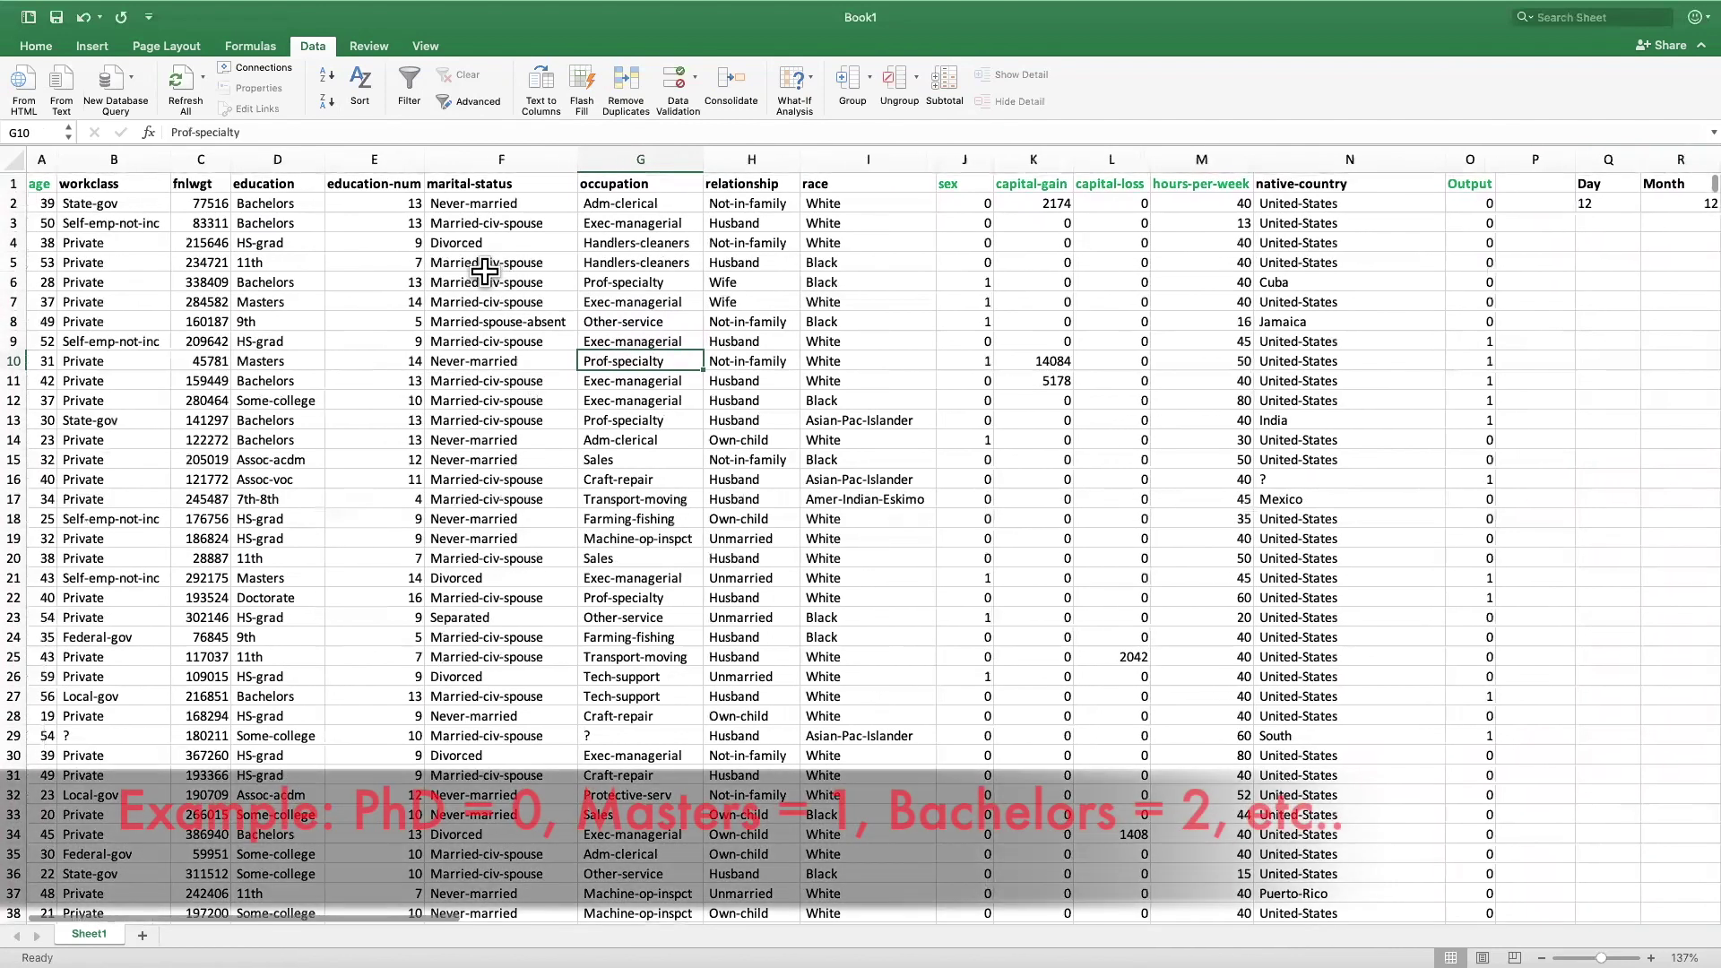
left_click_drag(485, 273, 481, 392)
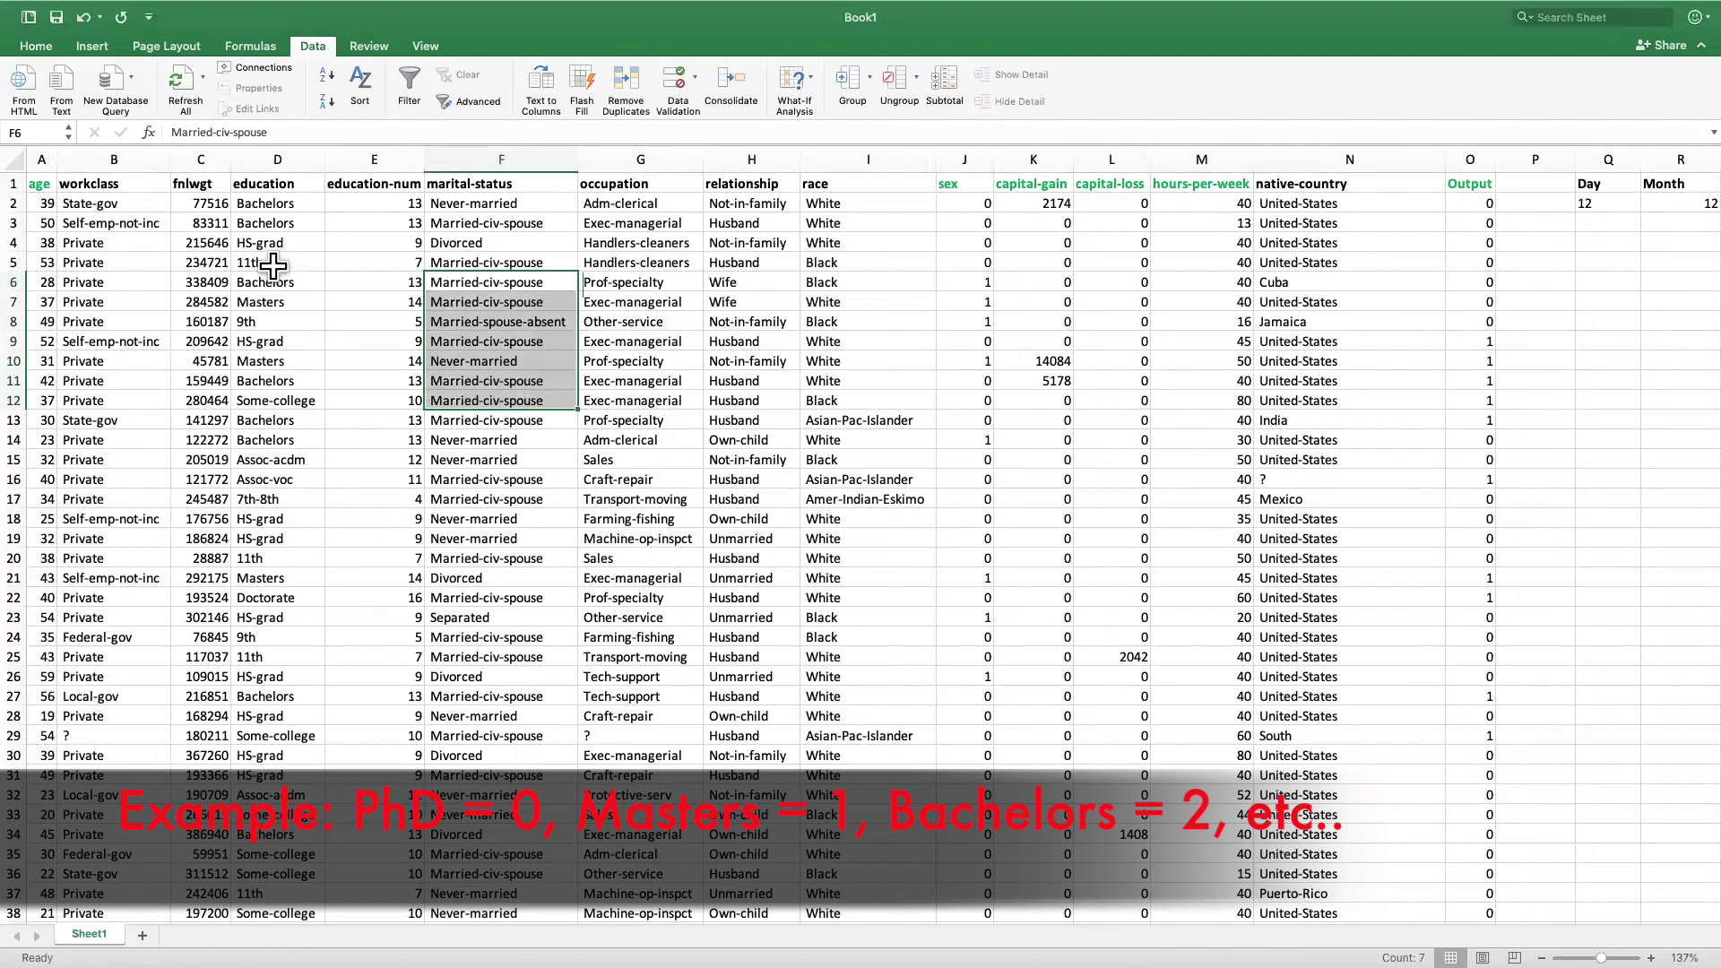
left_click_drag(265, 262, 258, 431)
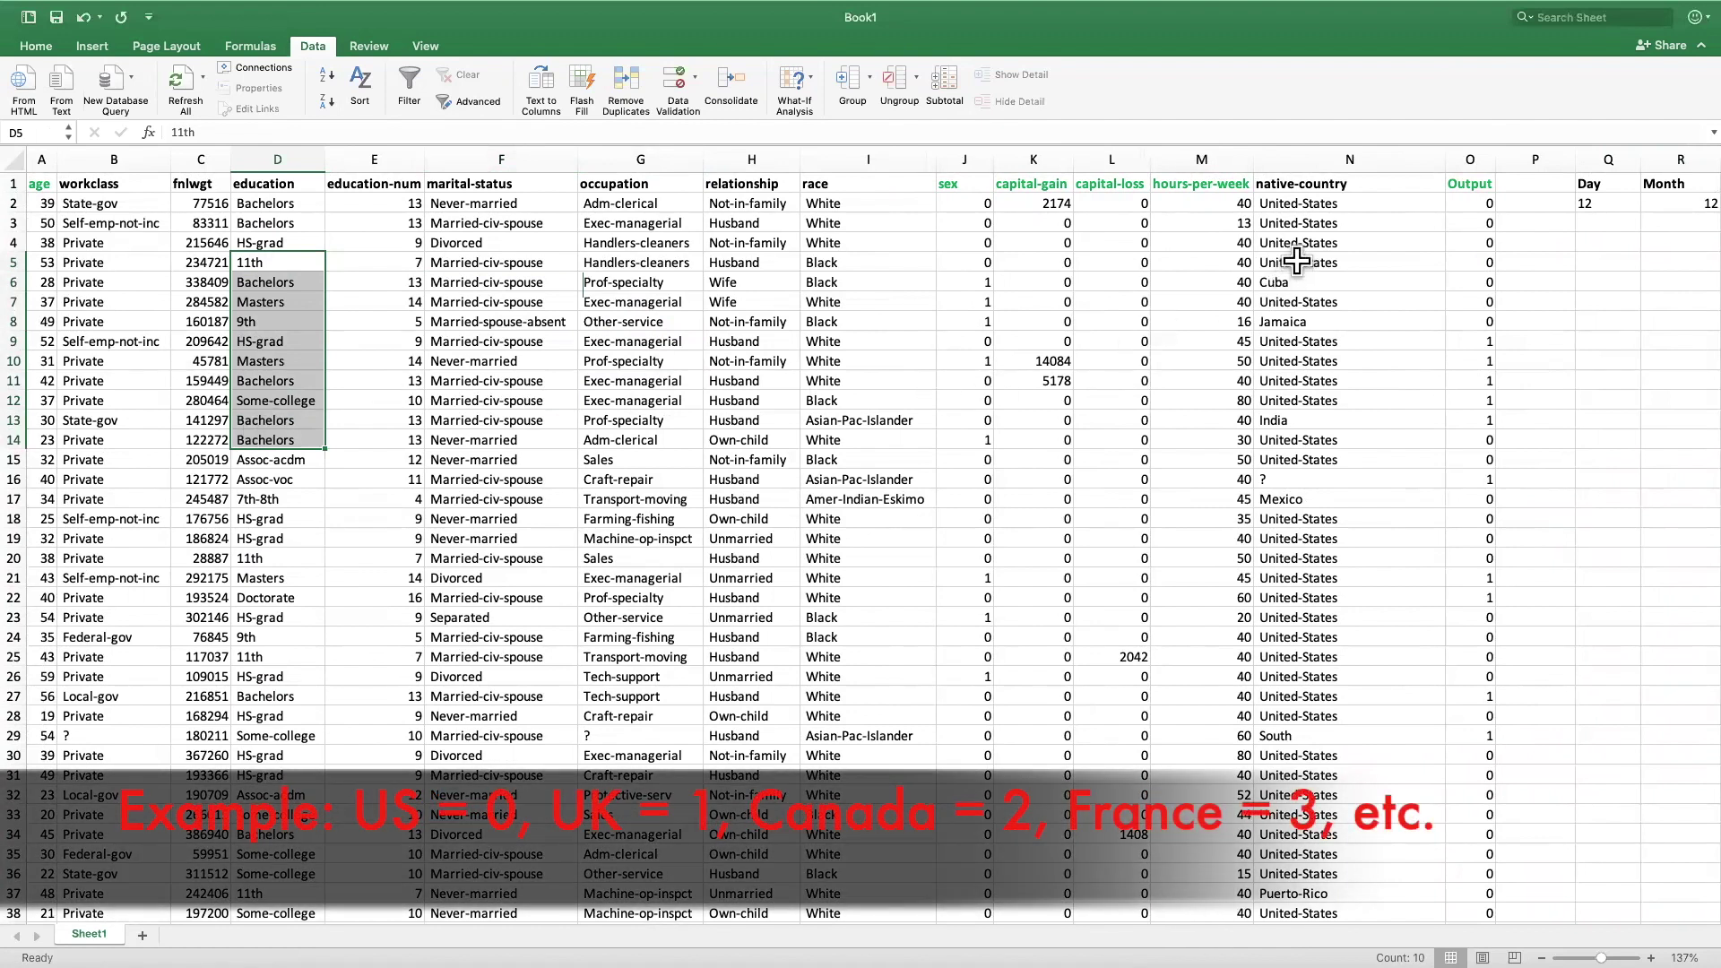
left_click_drag(1291, 263, 1297, 396)
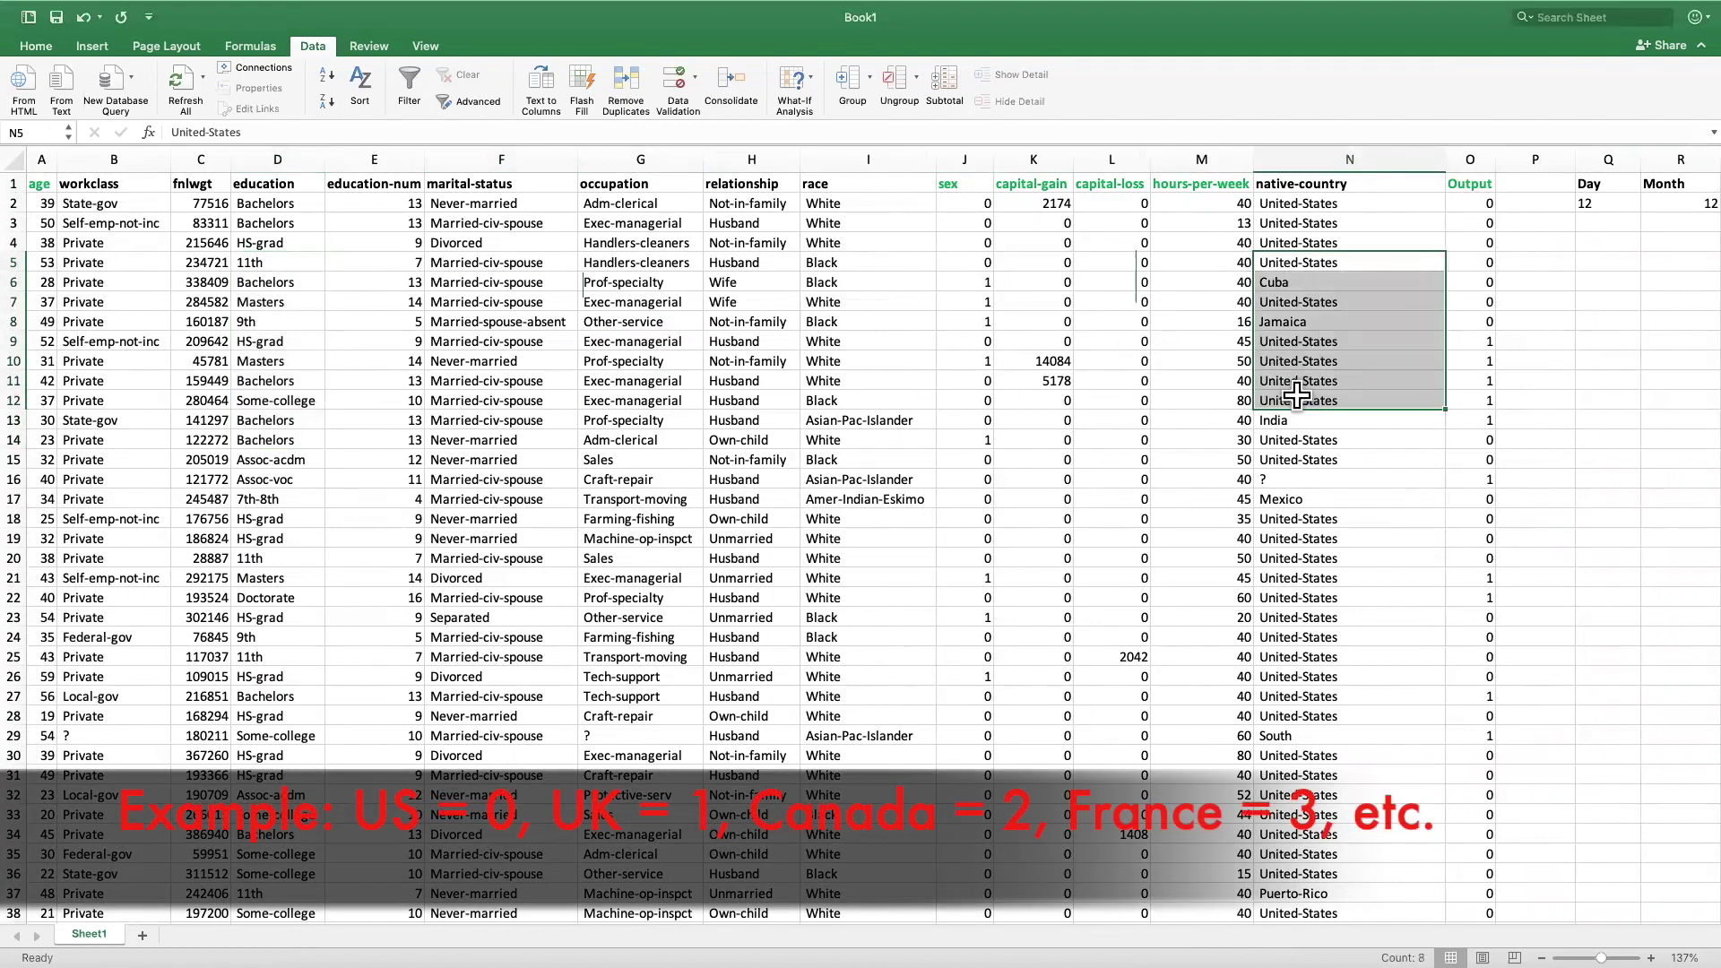
left_click(502, 360)
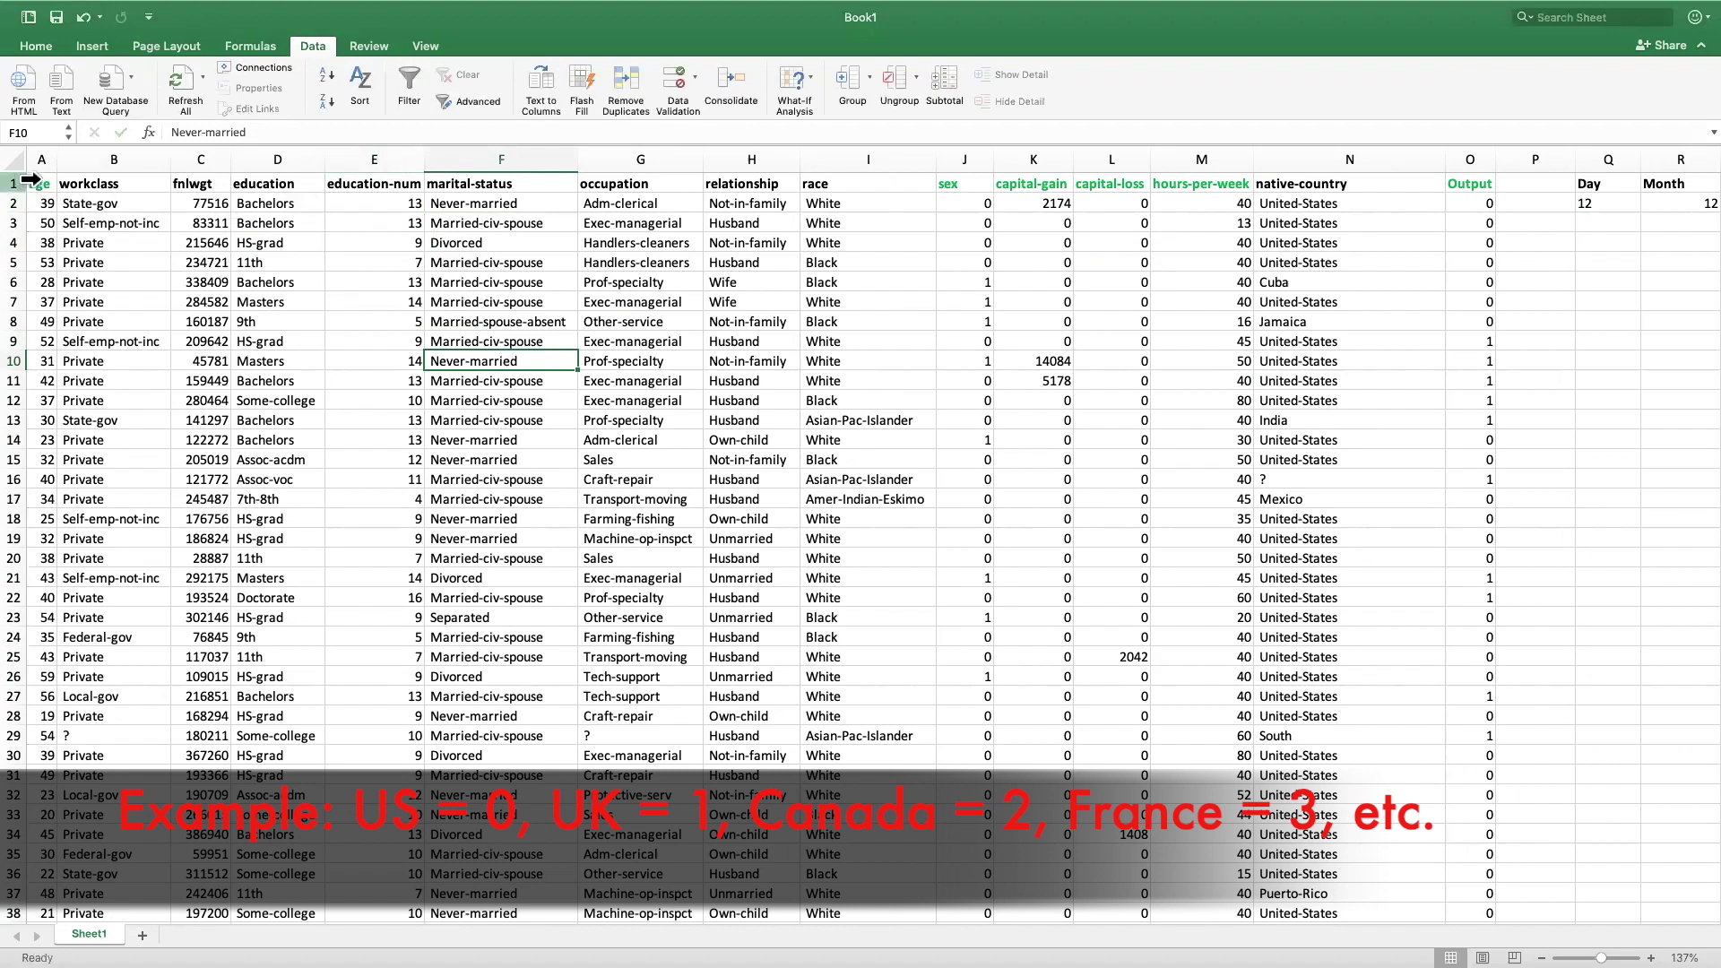
Edit the K1 header in the formula bar from capital-gain to capitalGain
left_click(370, 183)
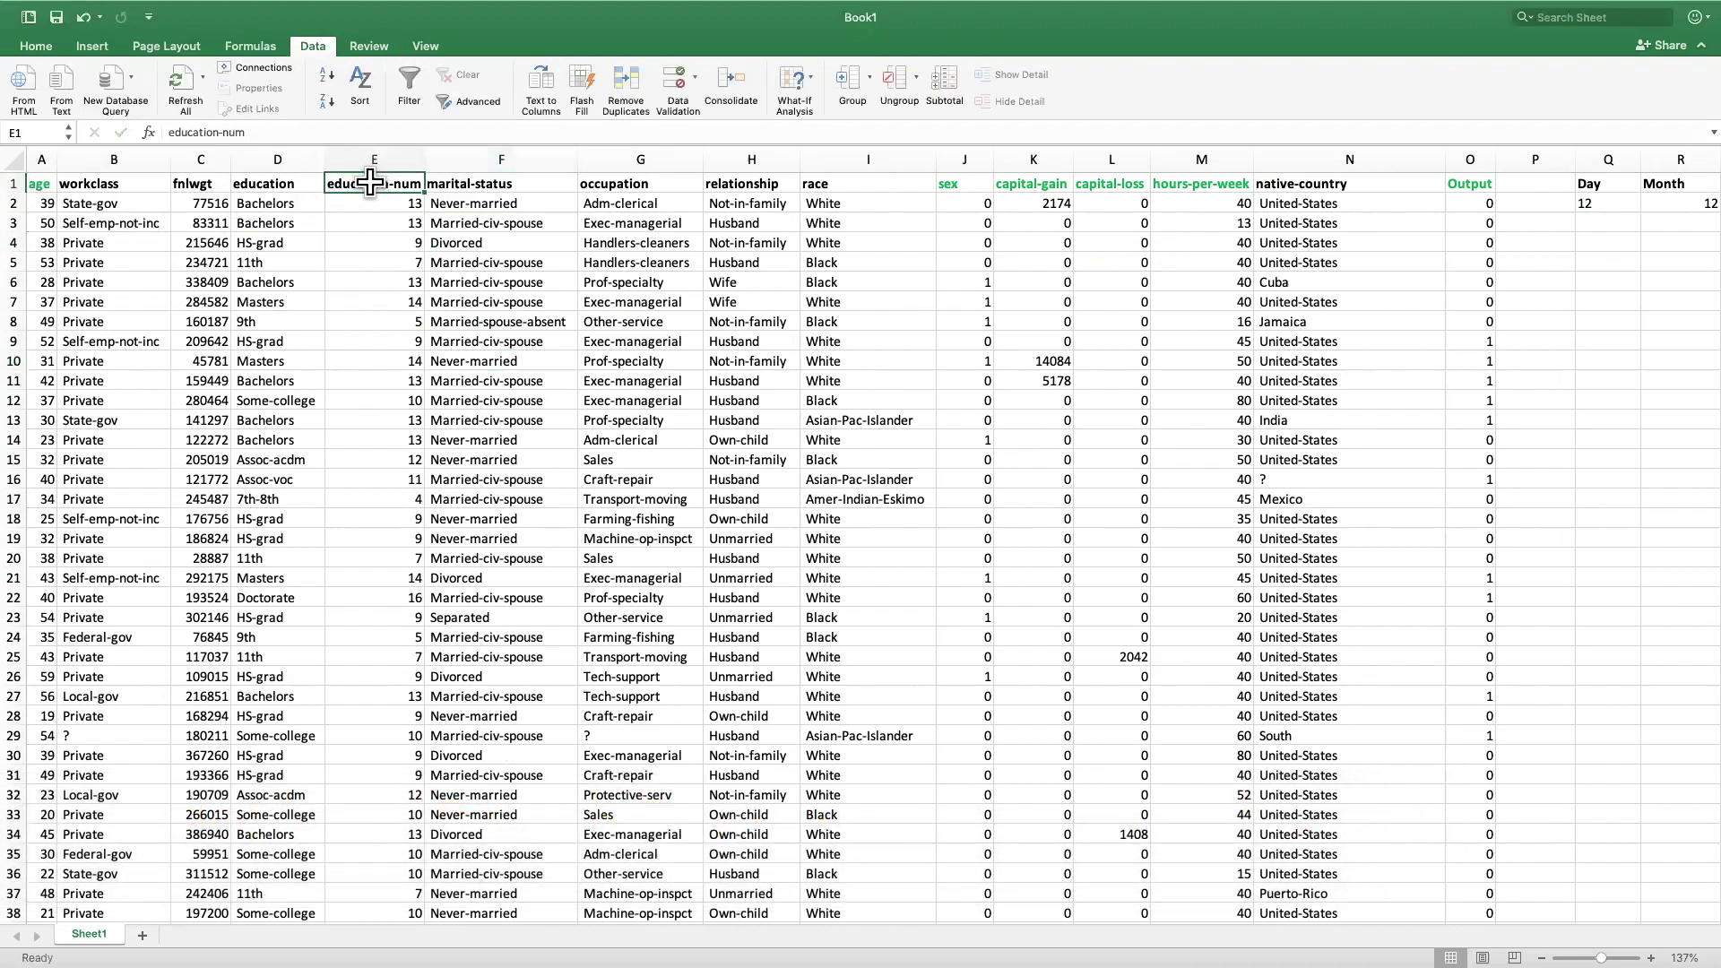
left_click(223, 133)
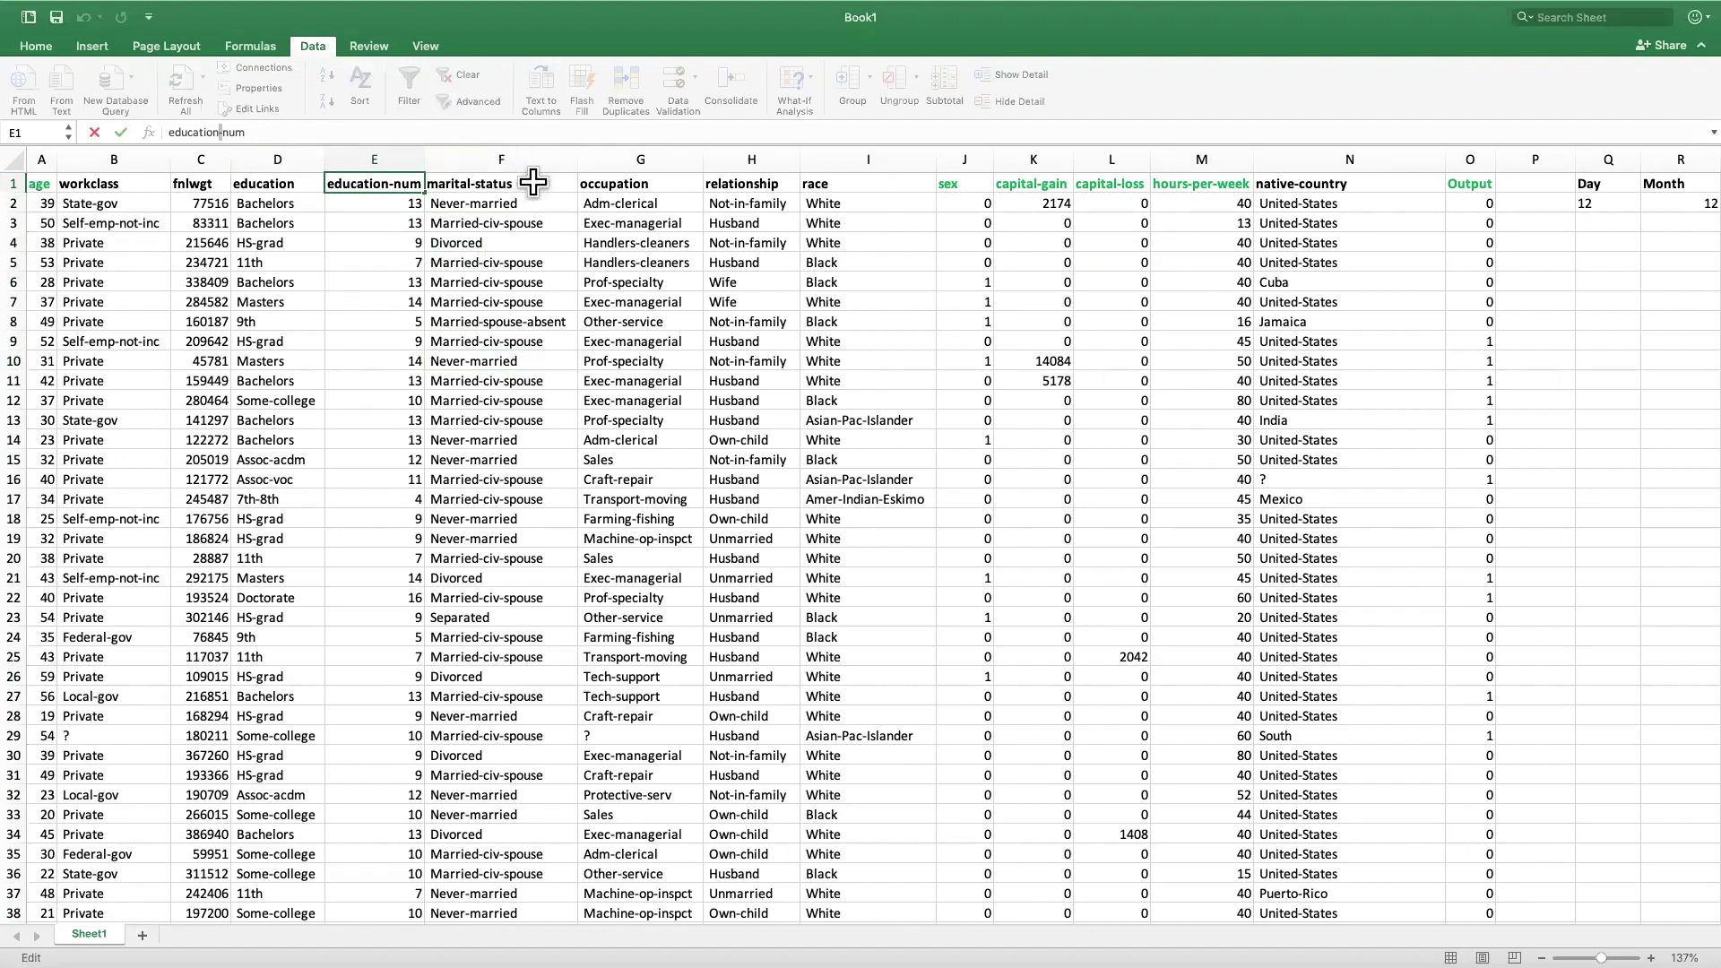
left_click(1015, 187)
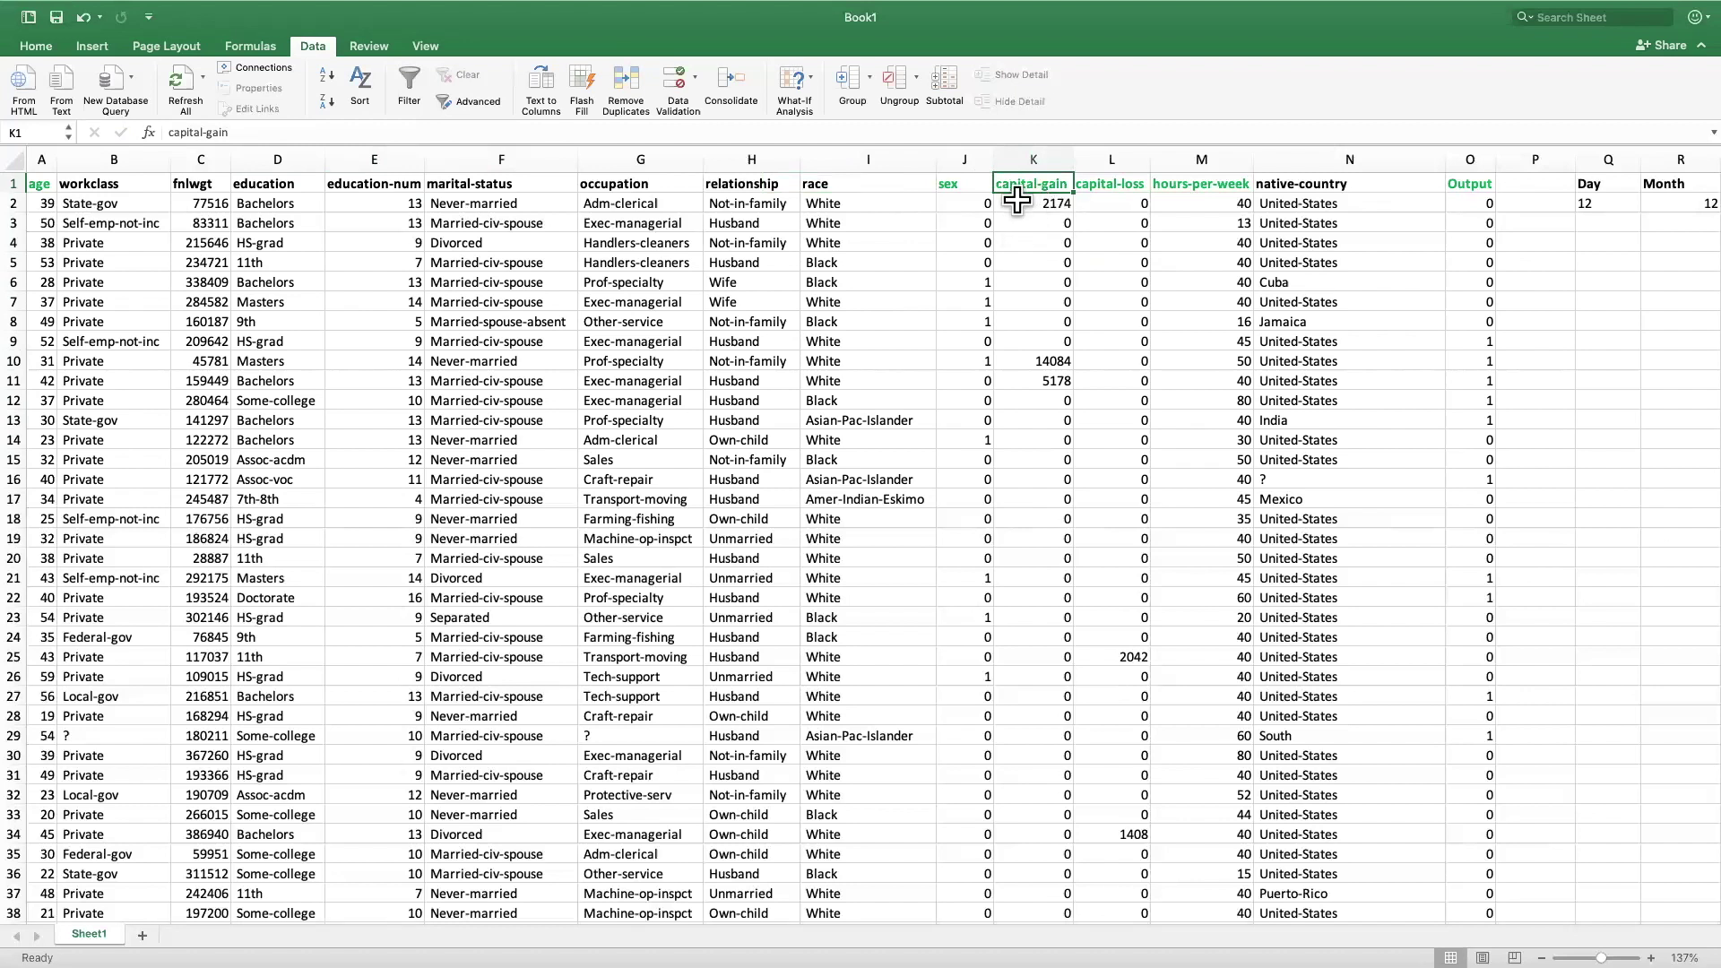
left_click(205, 133)
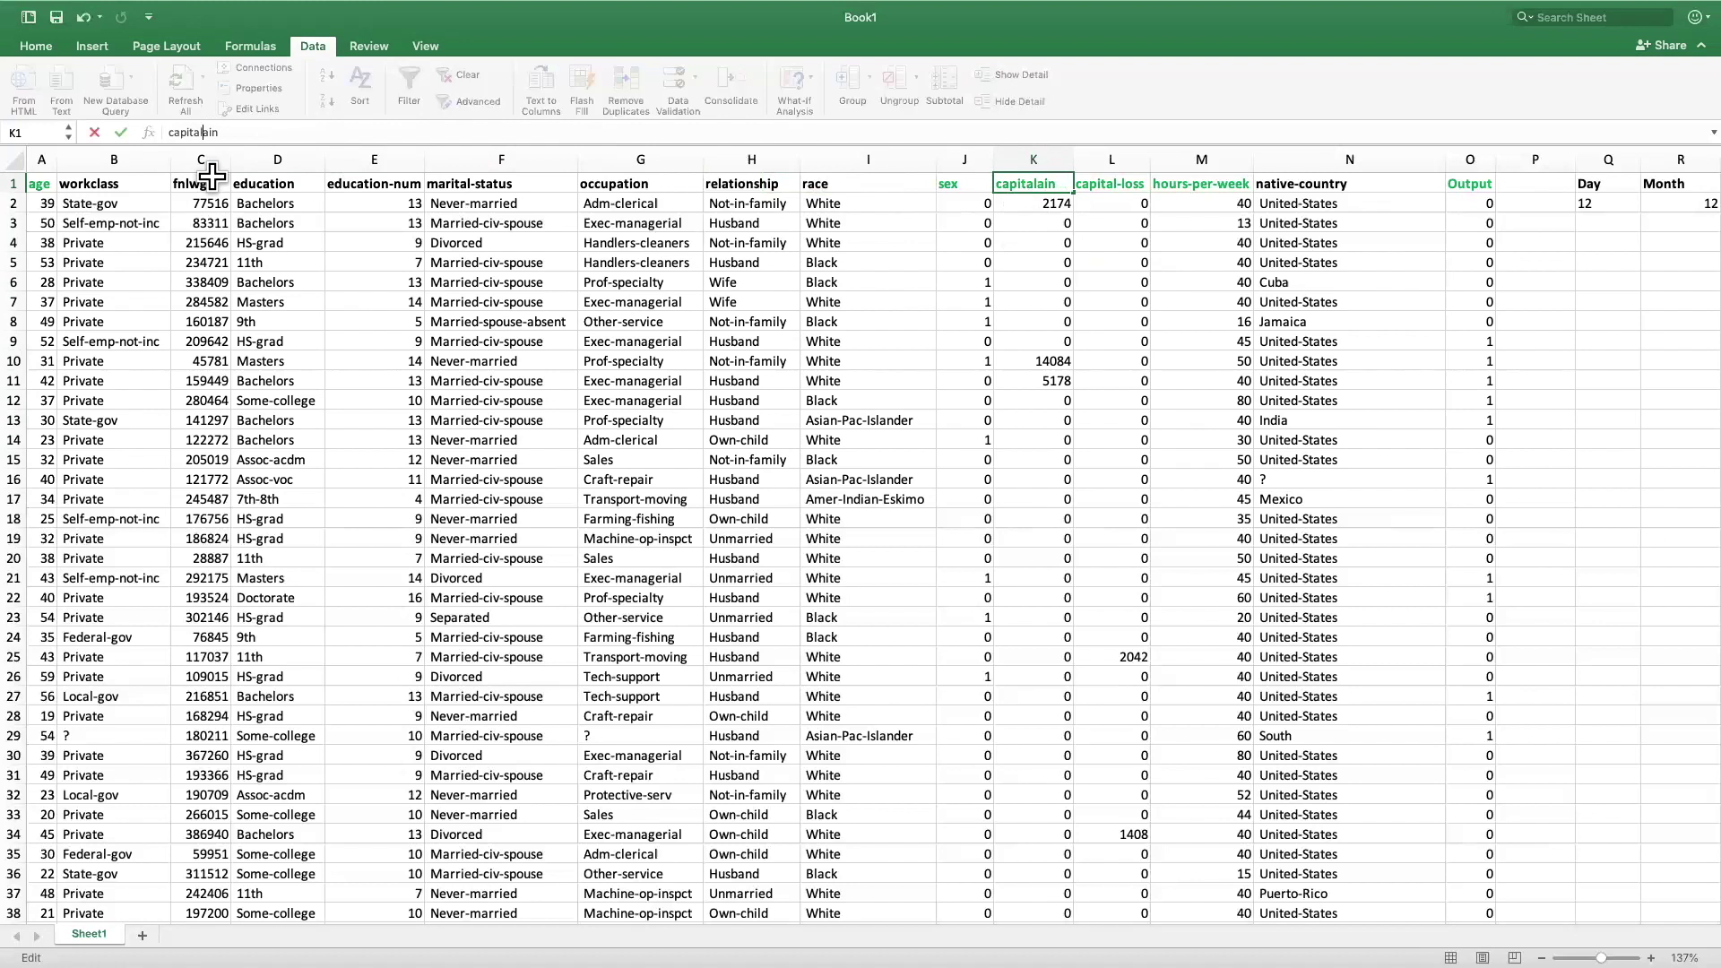
type("G")
key("Return")
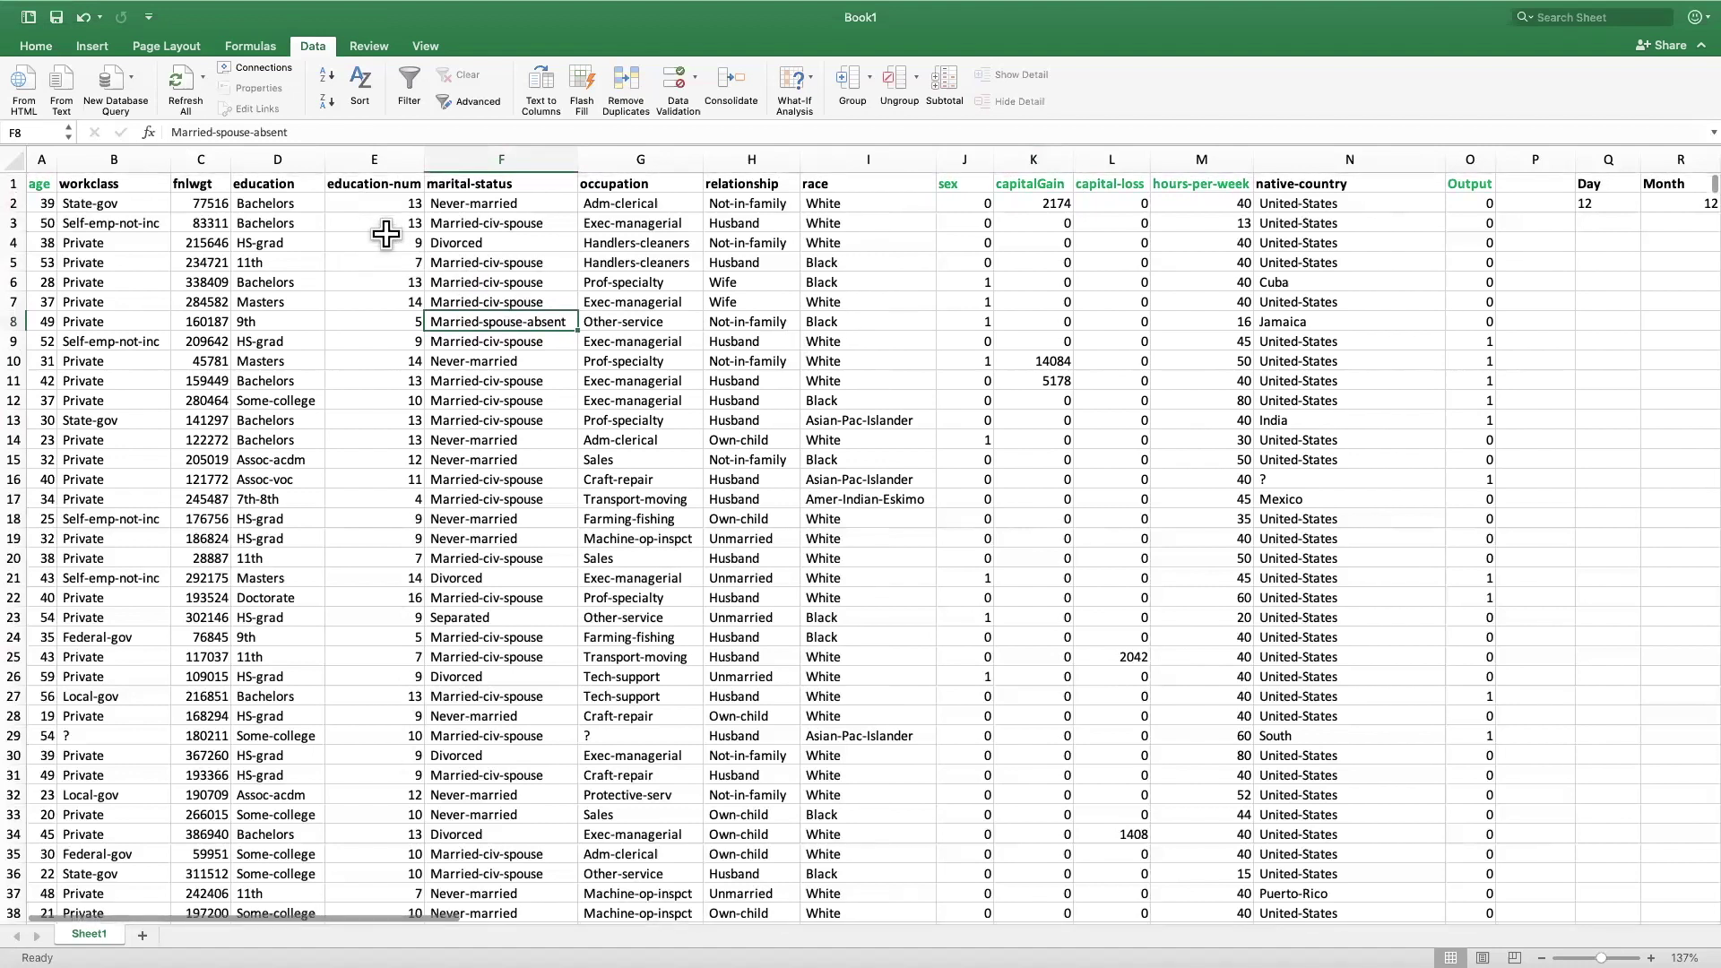
left_click(41, 160)
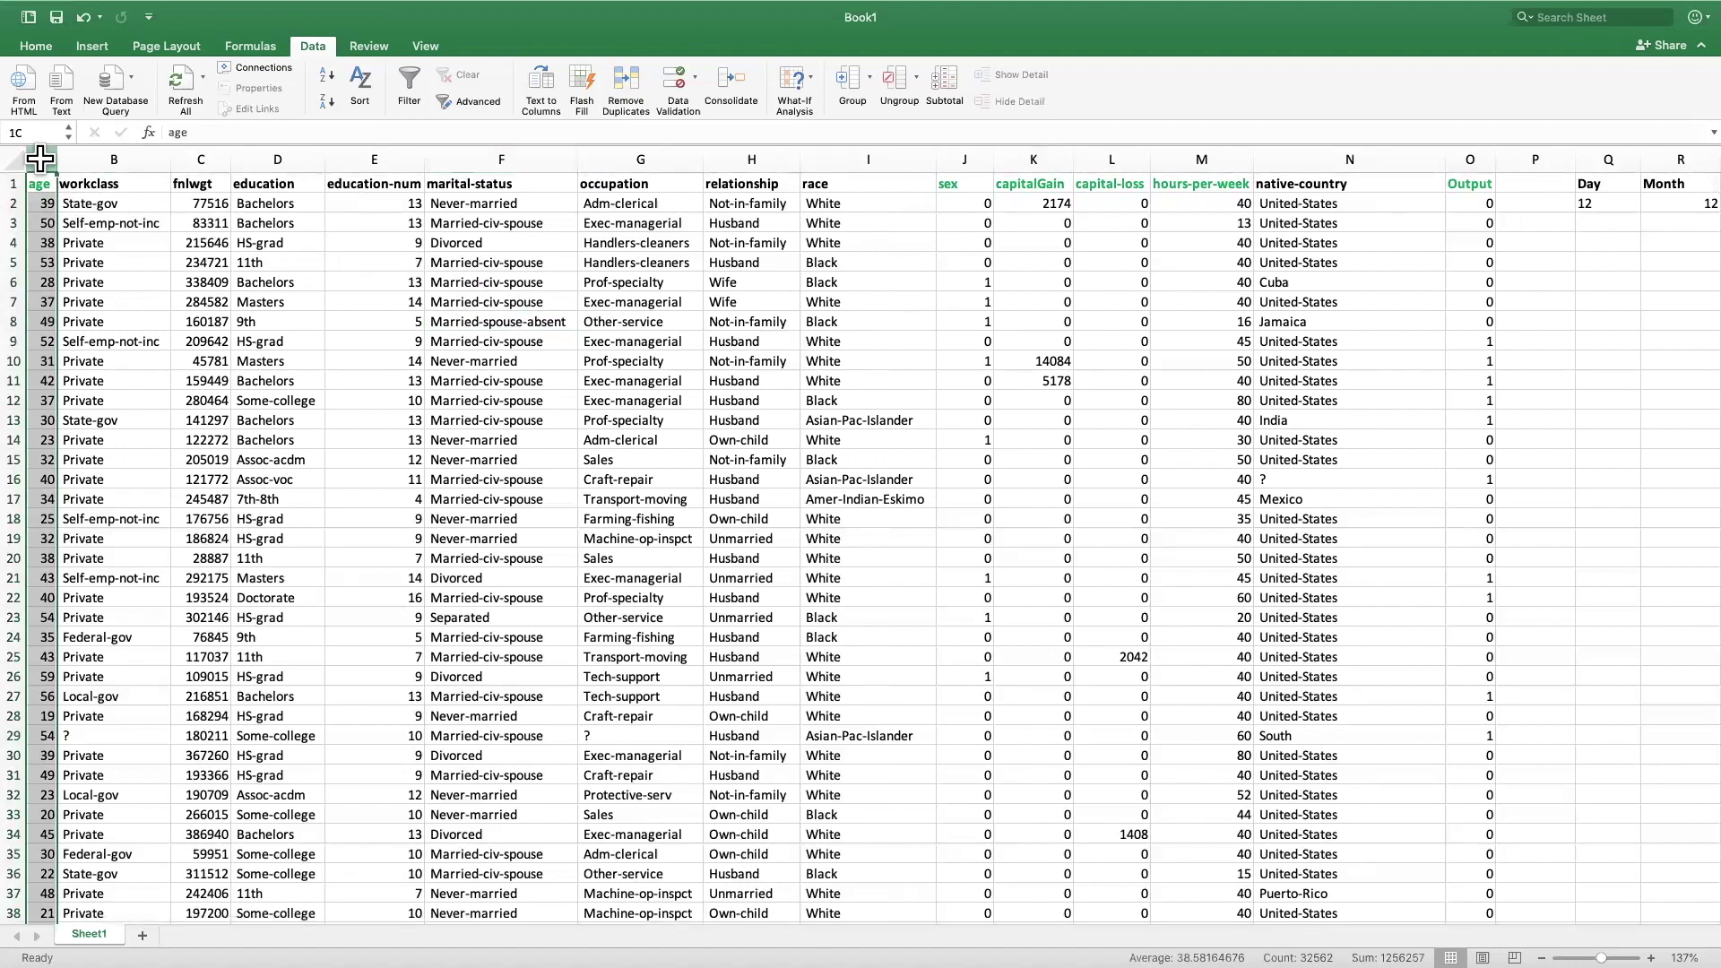
right_click(40, 160)
left_click(72, 181)
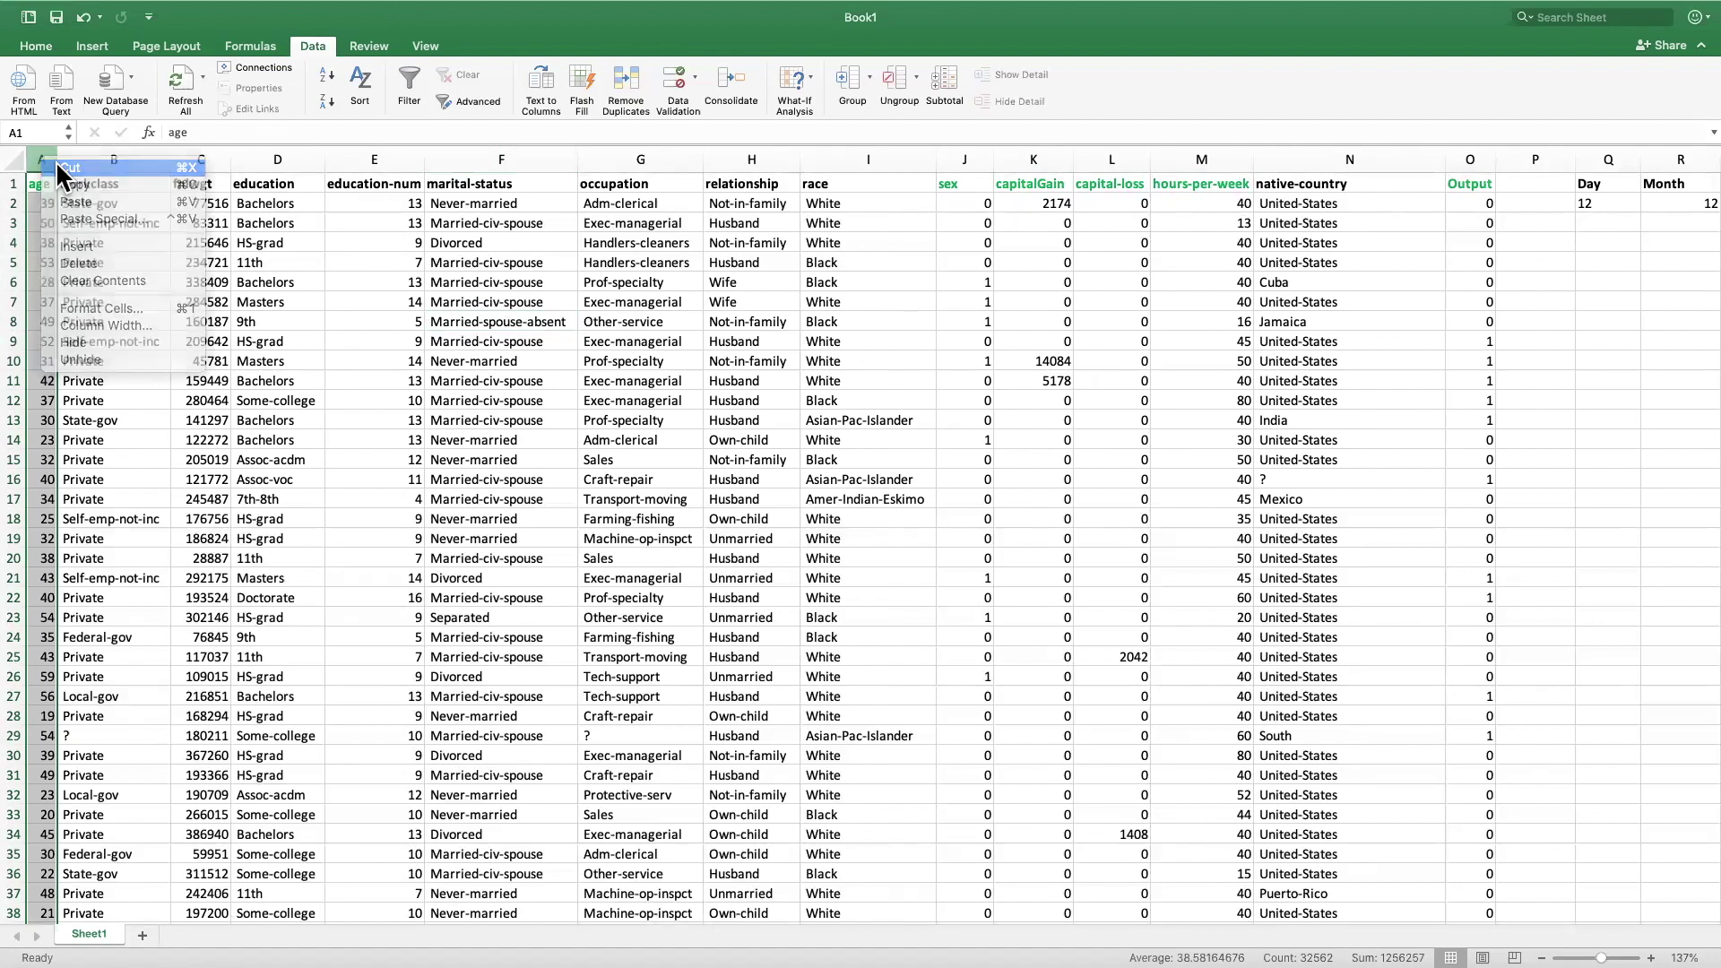
right_click(1535, 159)
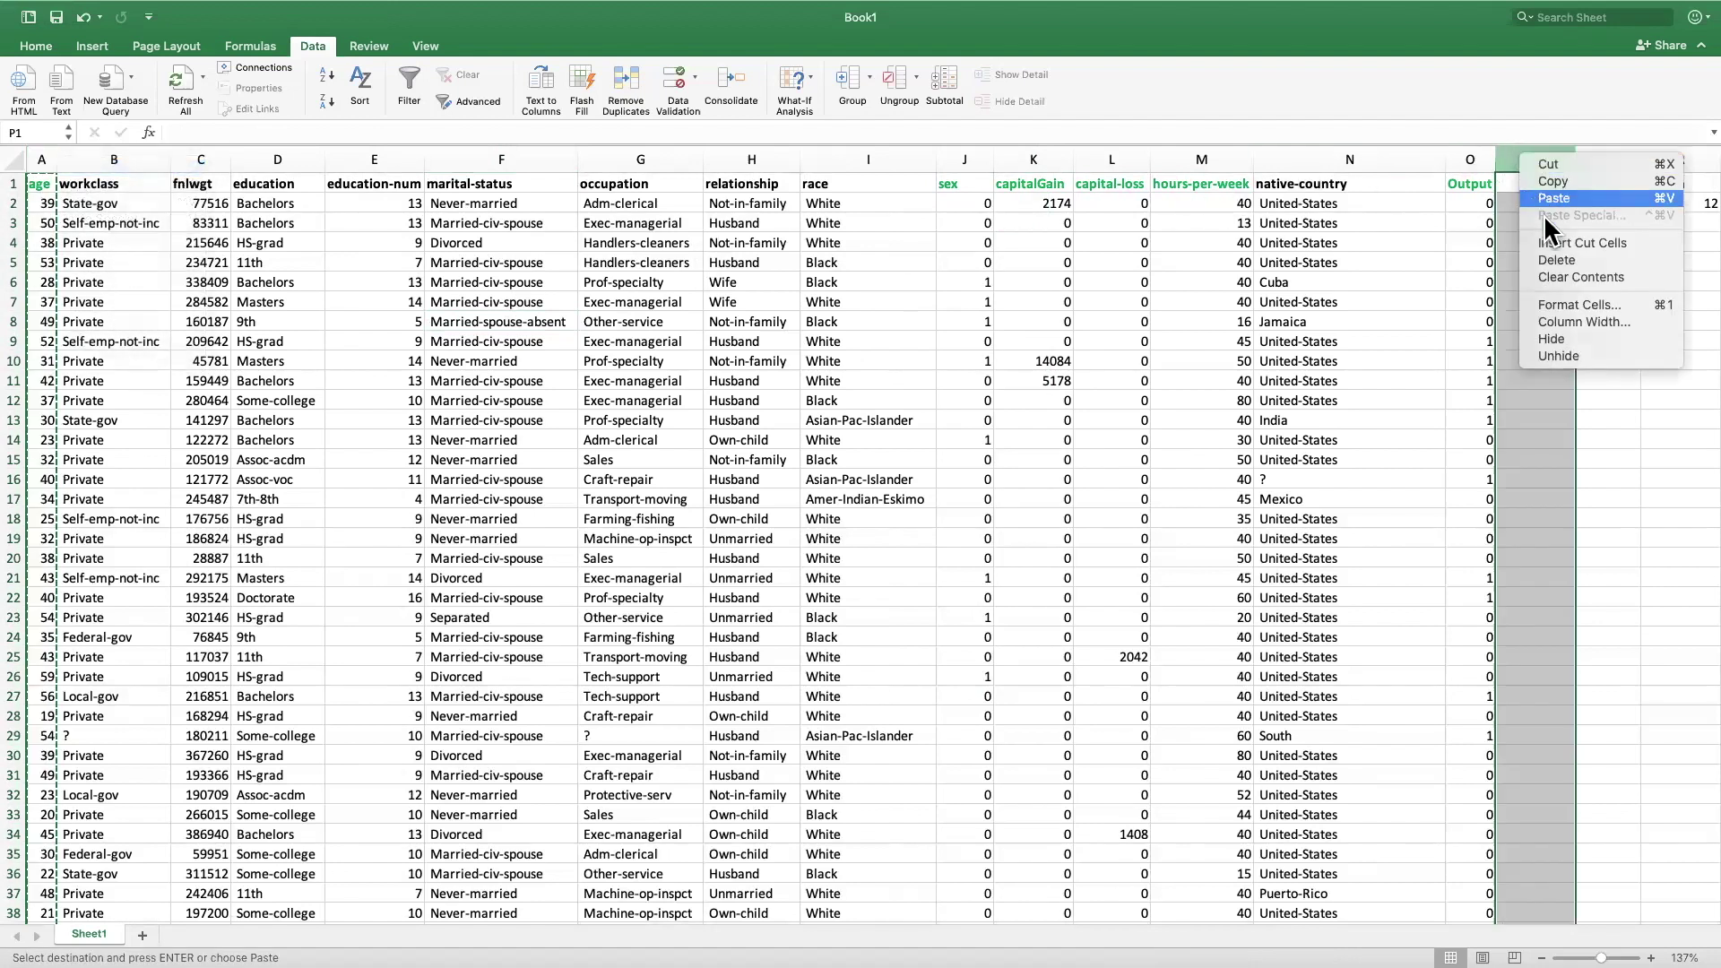
left_click(1582, 242)
left_click(1278, 282)
scroll(1166, 278, "right", 5)
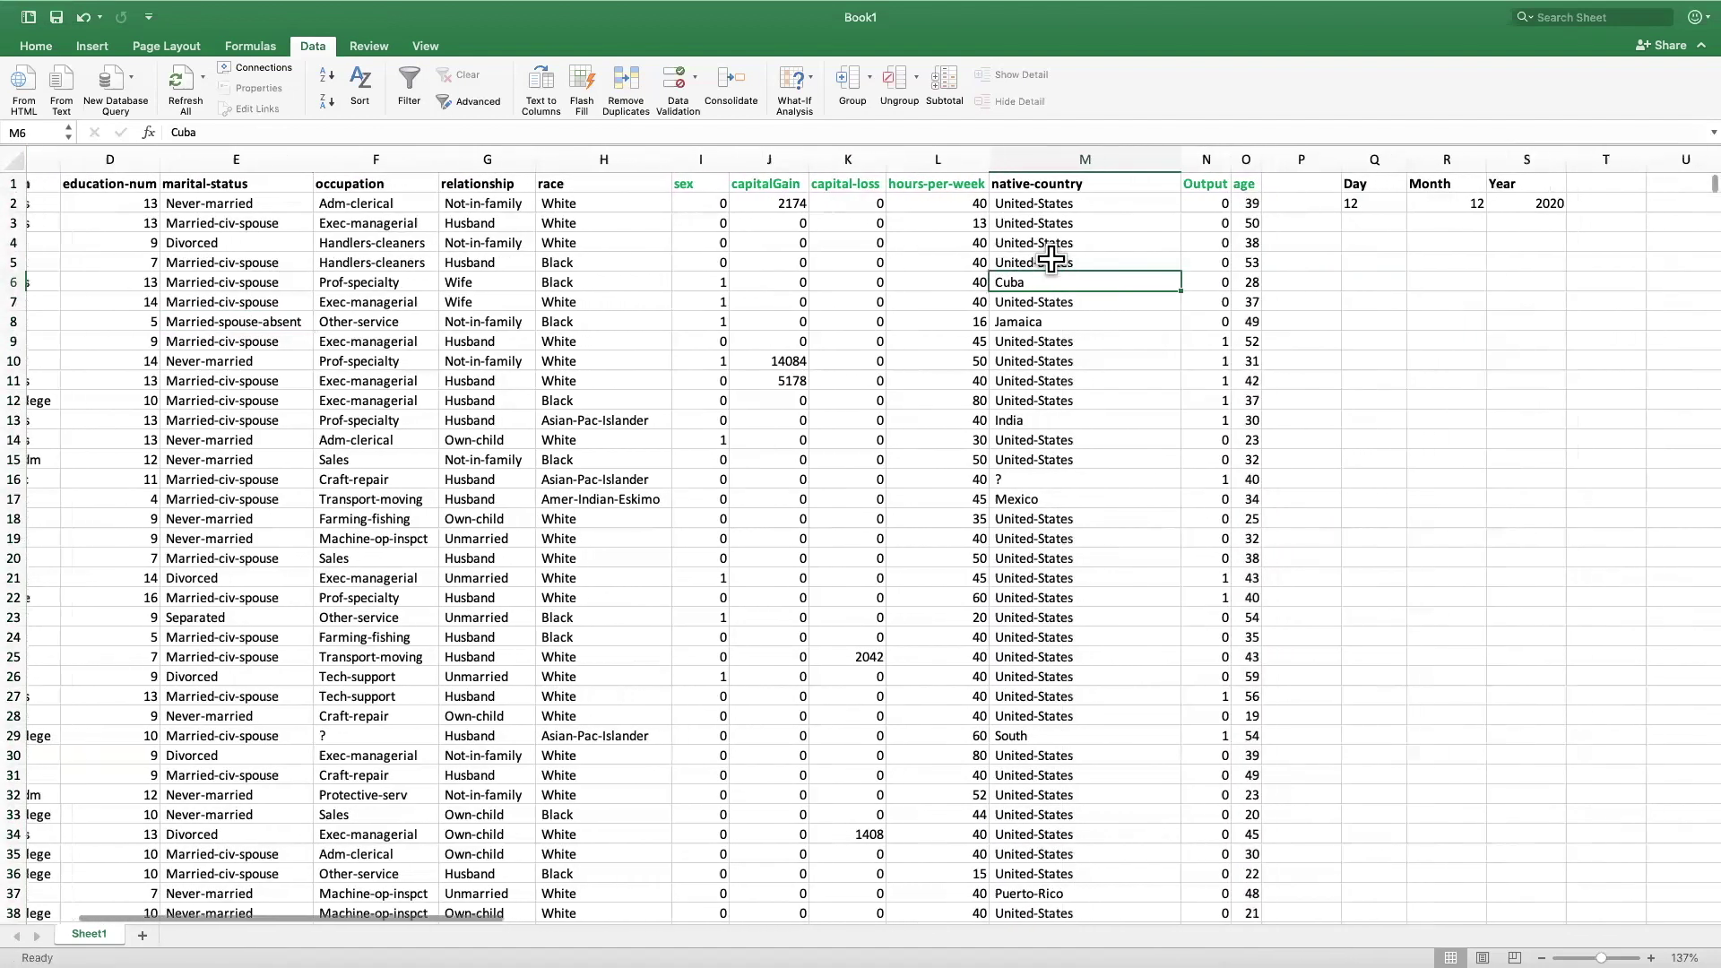
scroll(1008, 265, "right", 1)
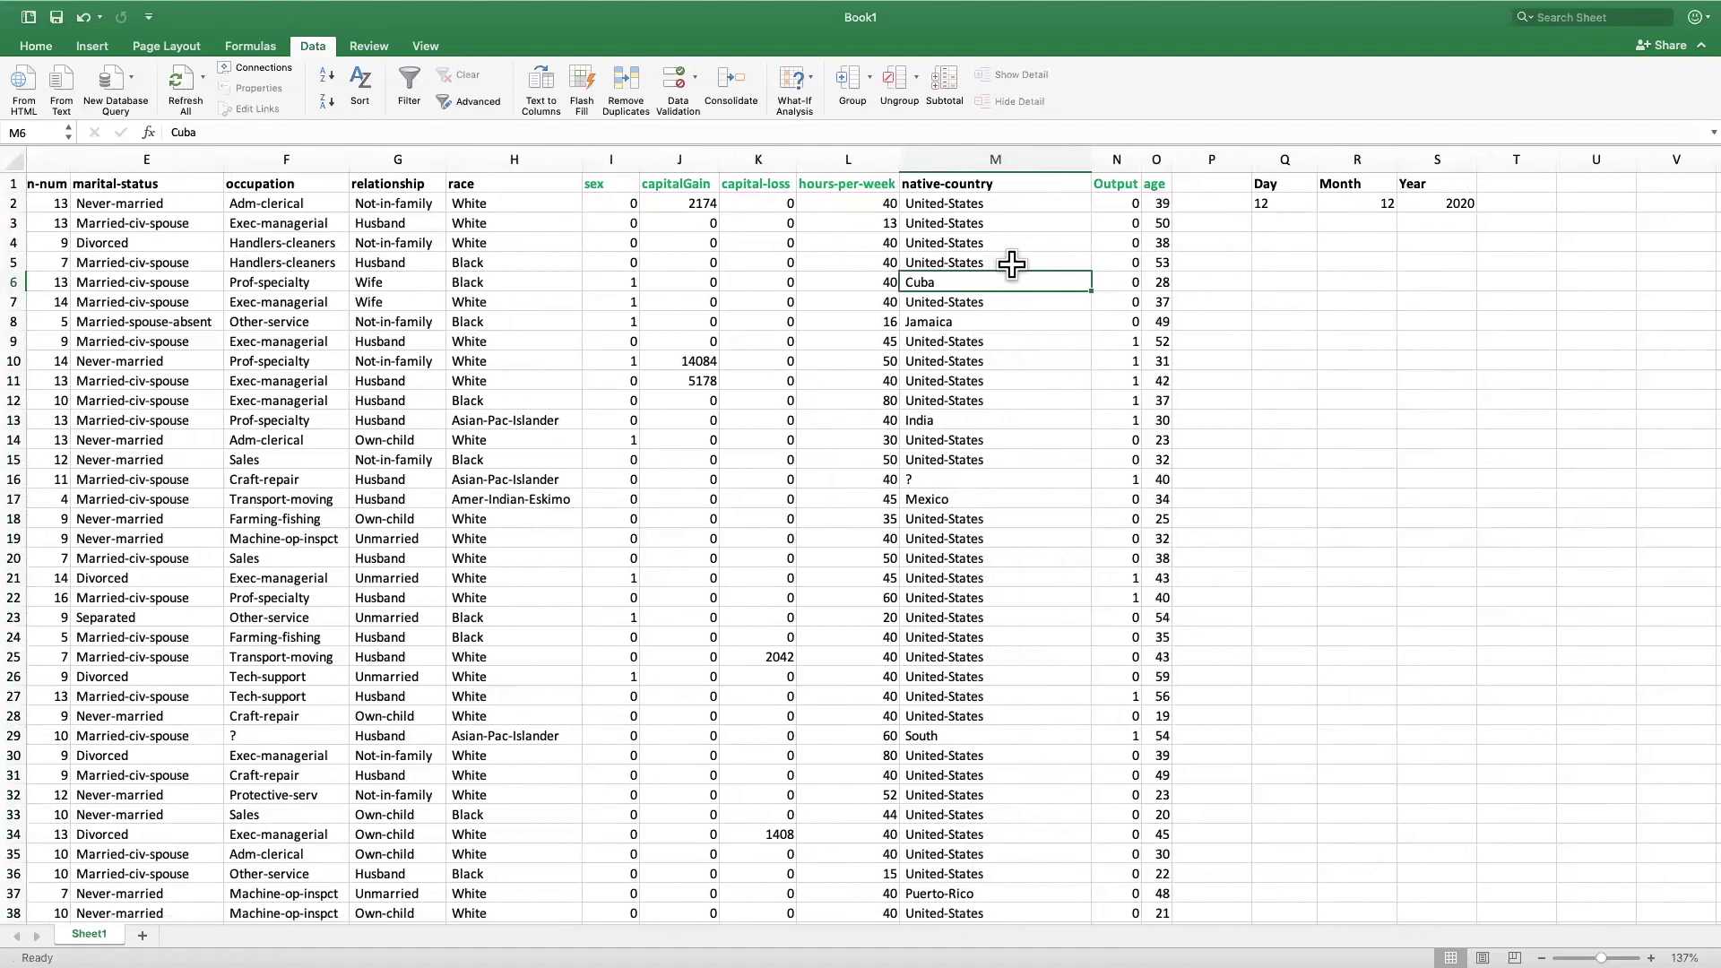
left_click(1117, 300)
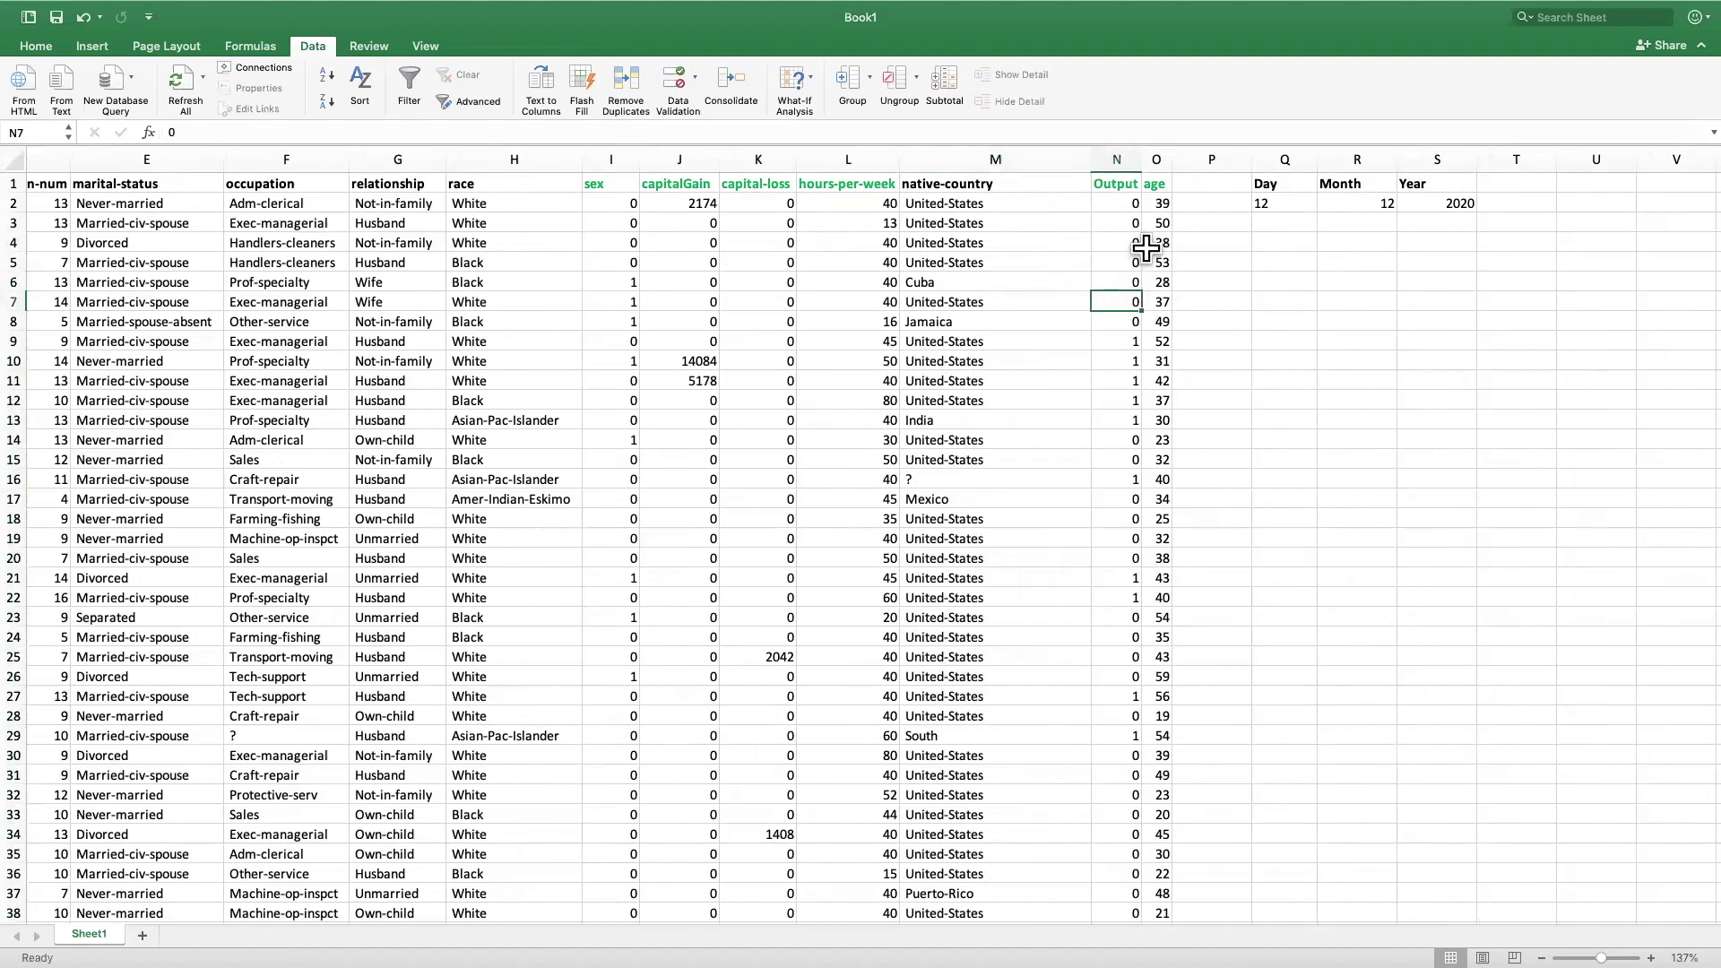
left_click(1113, 183)
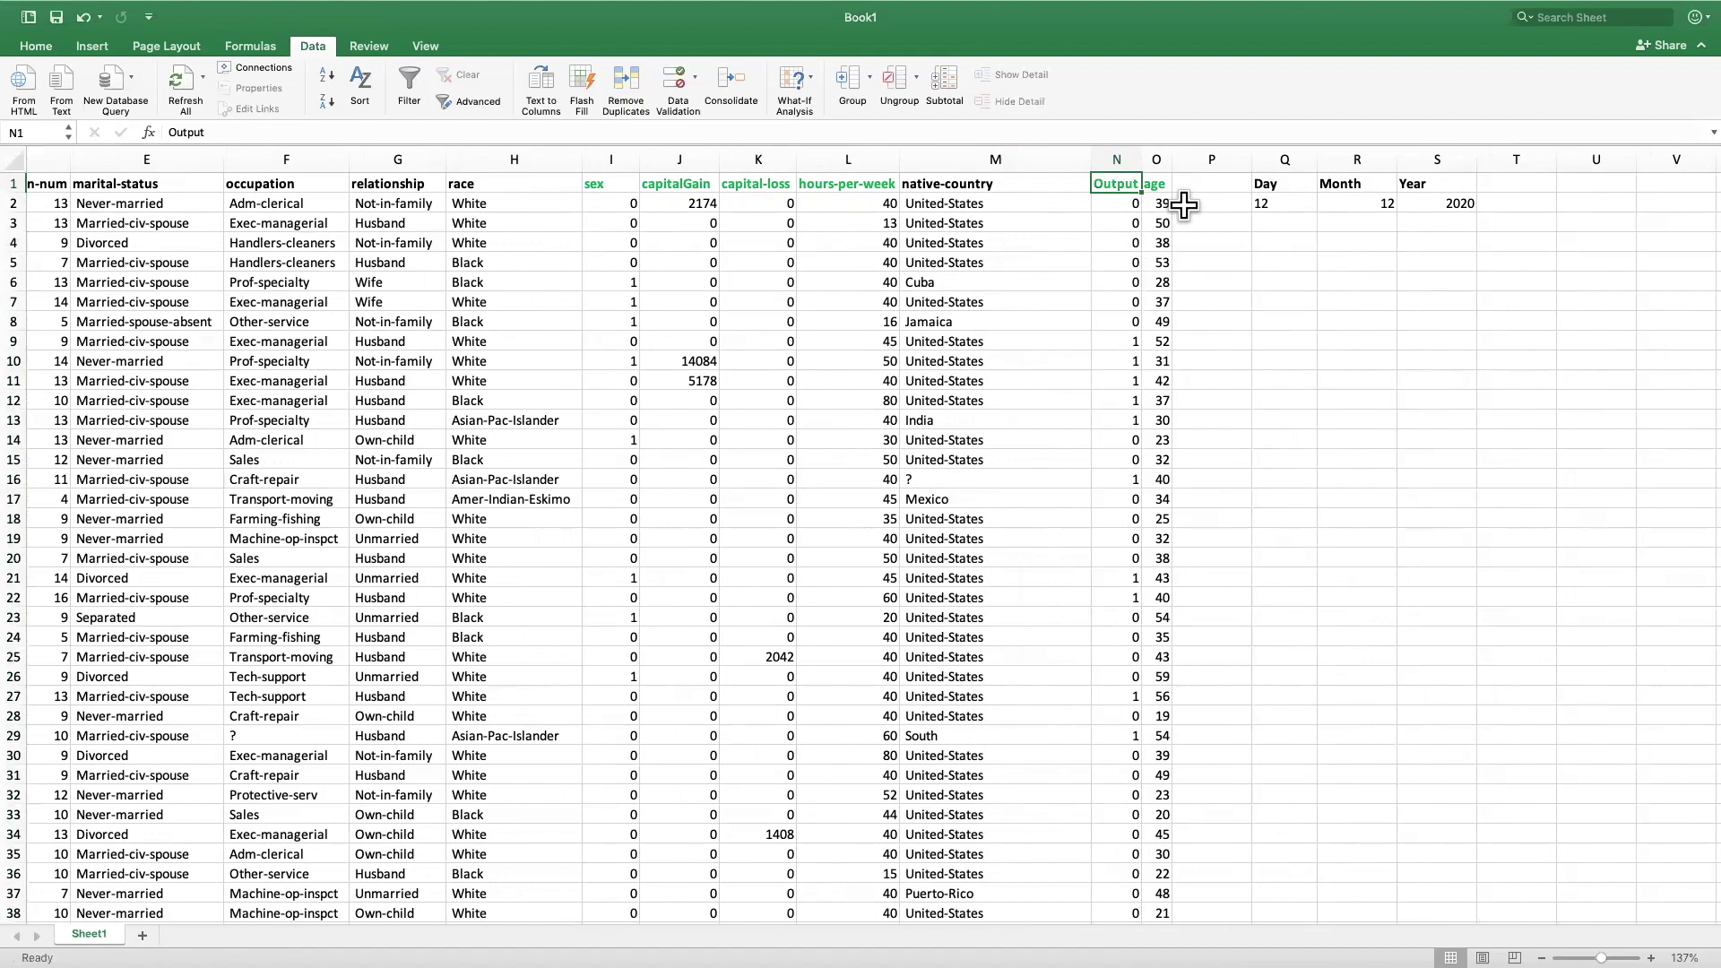
Enter =IF(O2>25, 1, 0) in P2 and fill it down the whole column
left_click(1185, 205)
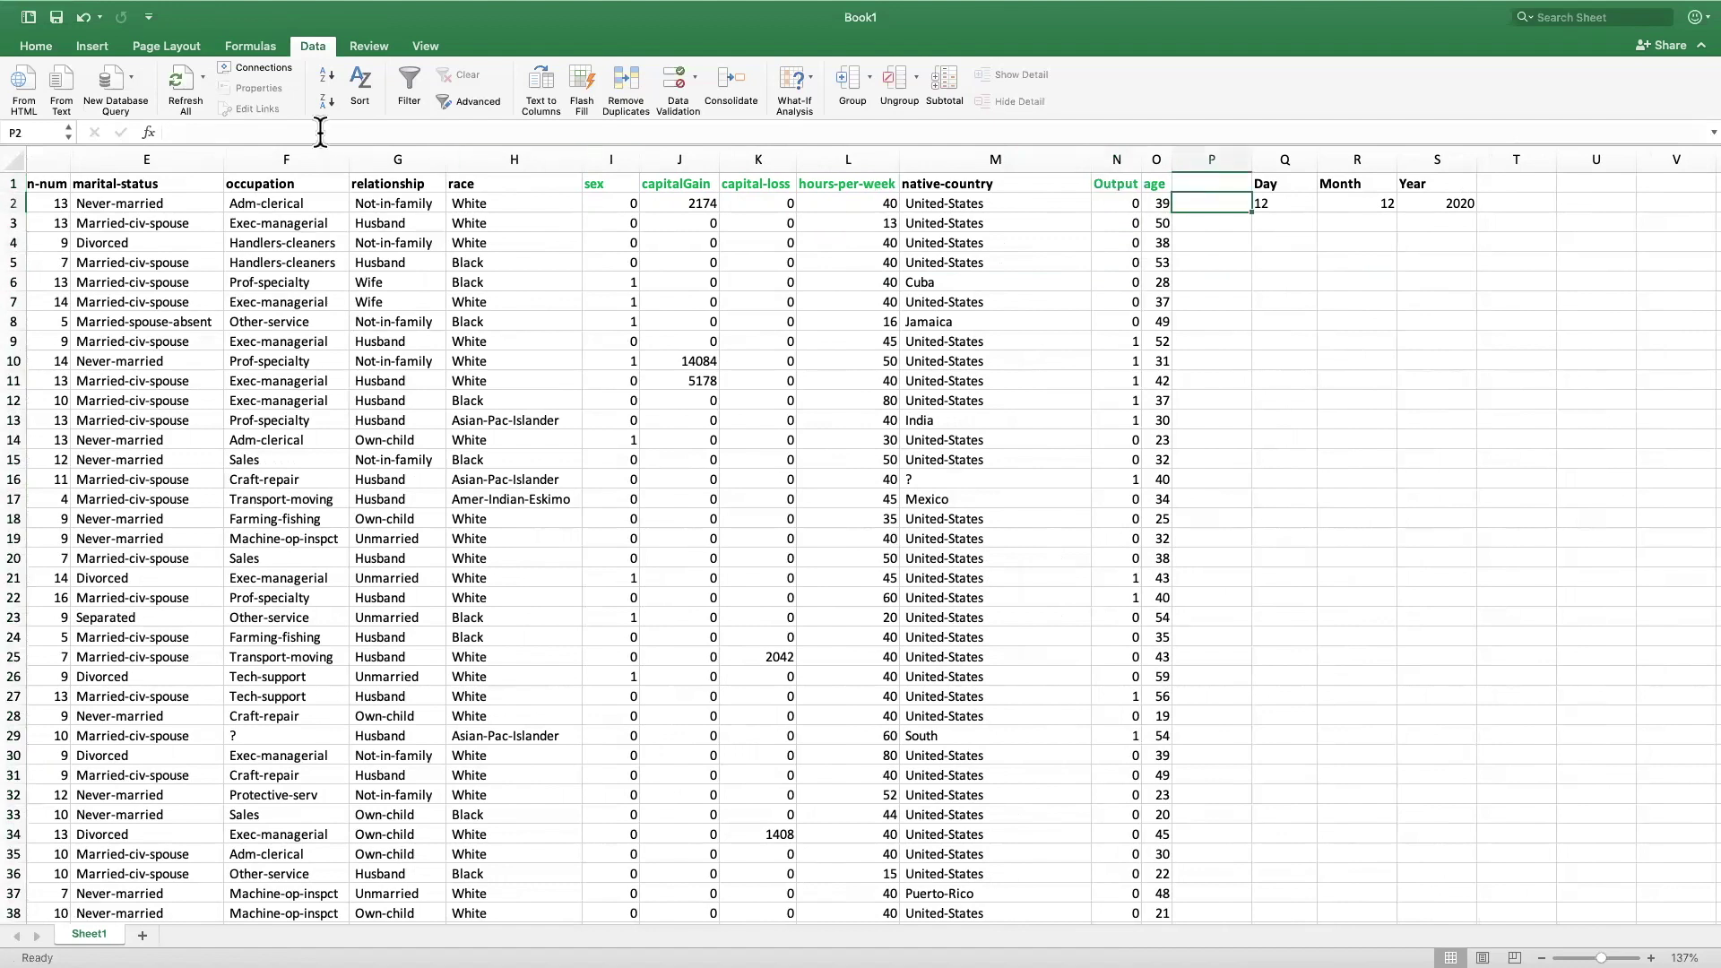
type("=if(")
left_click(1154, 205)
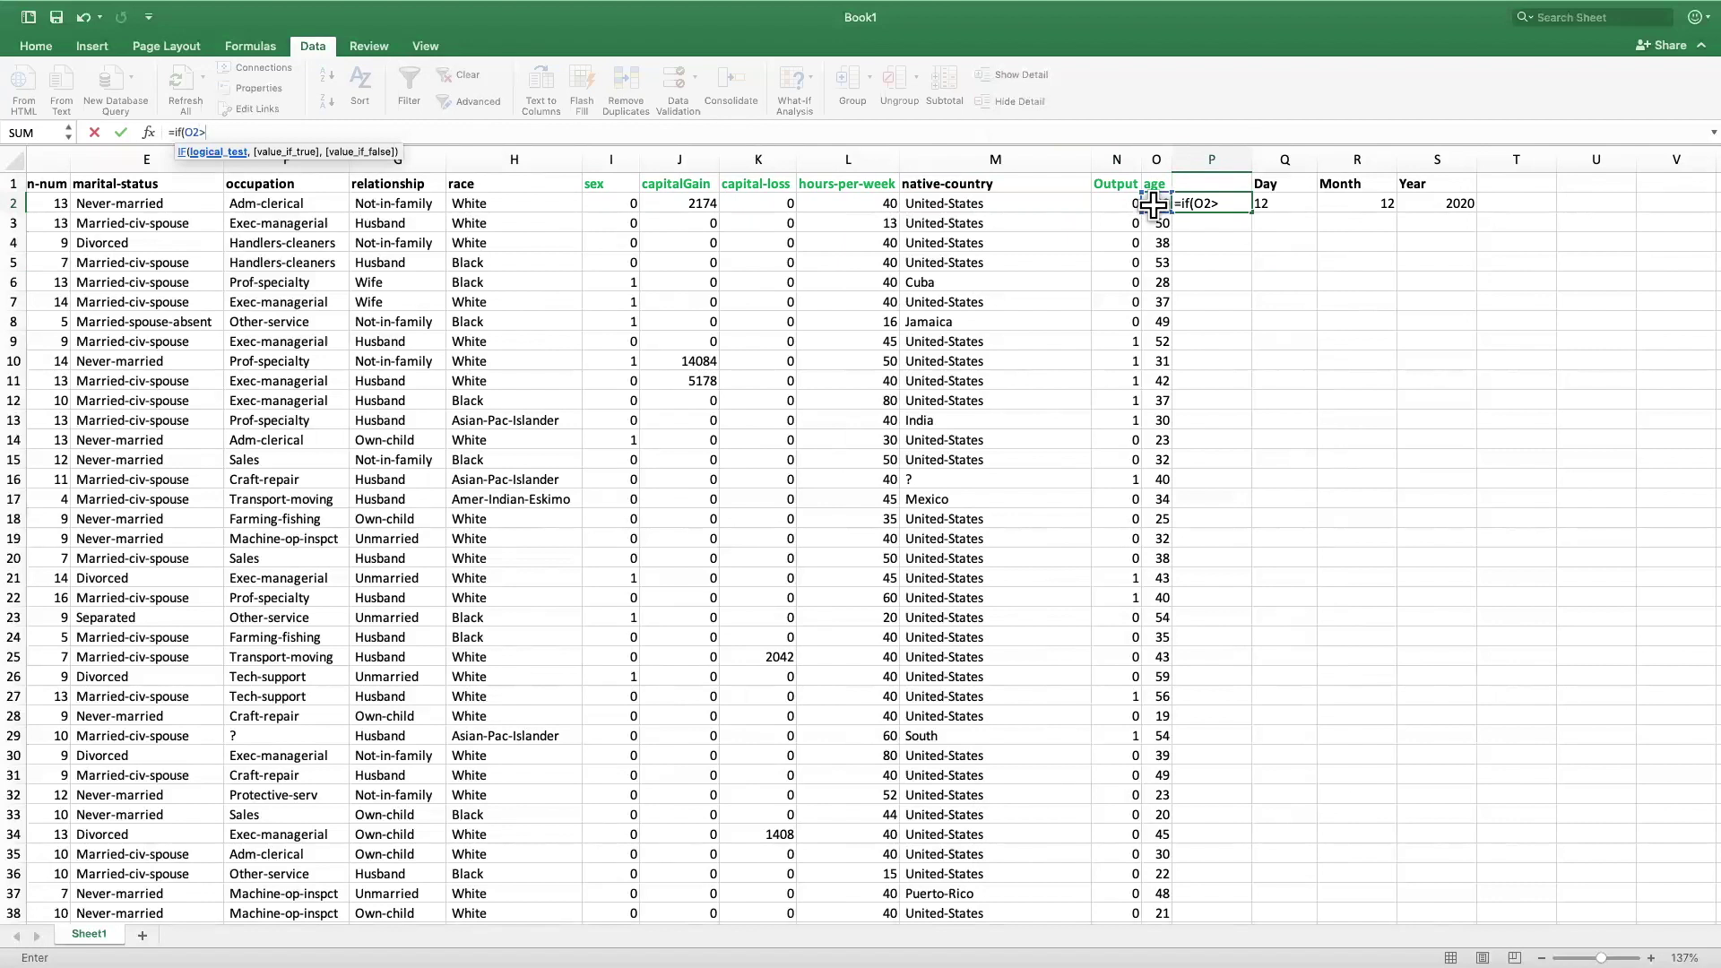
type(">25, 1, 0")
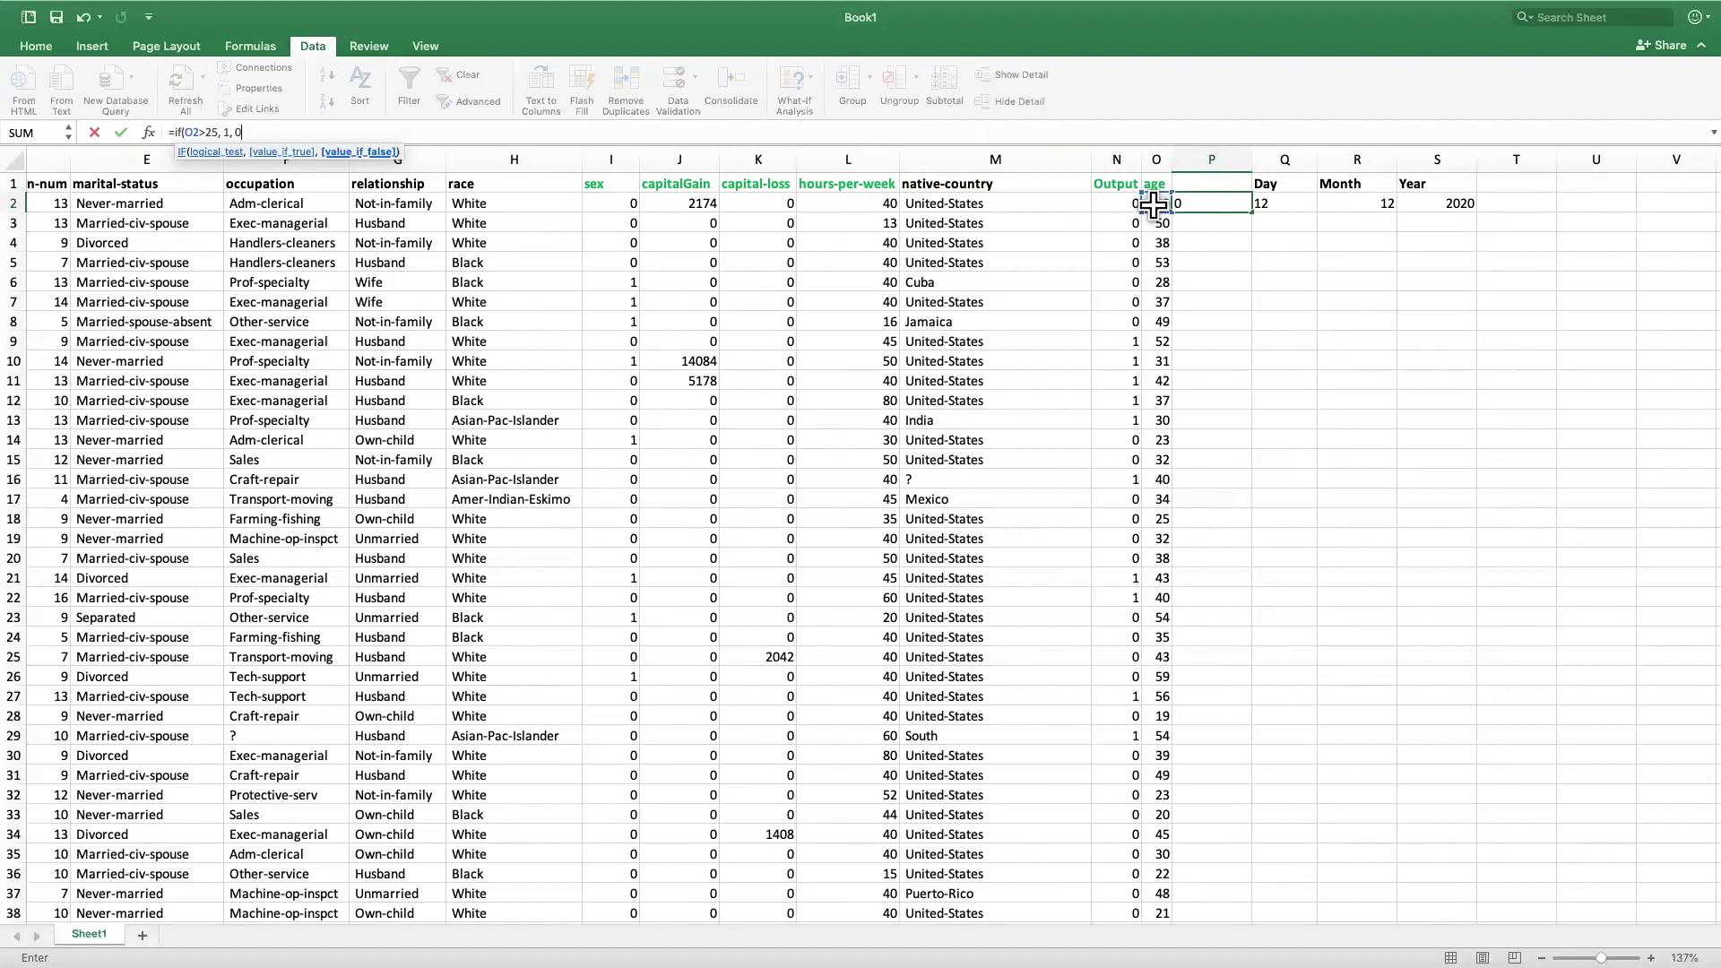
key("Return")
left_click(1227, 208)
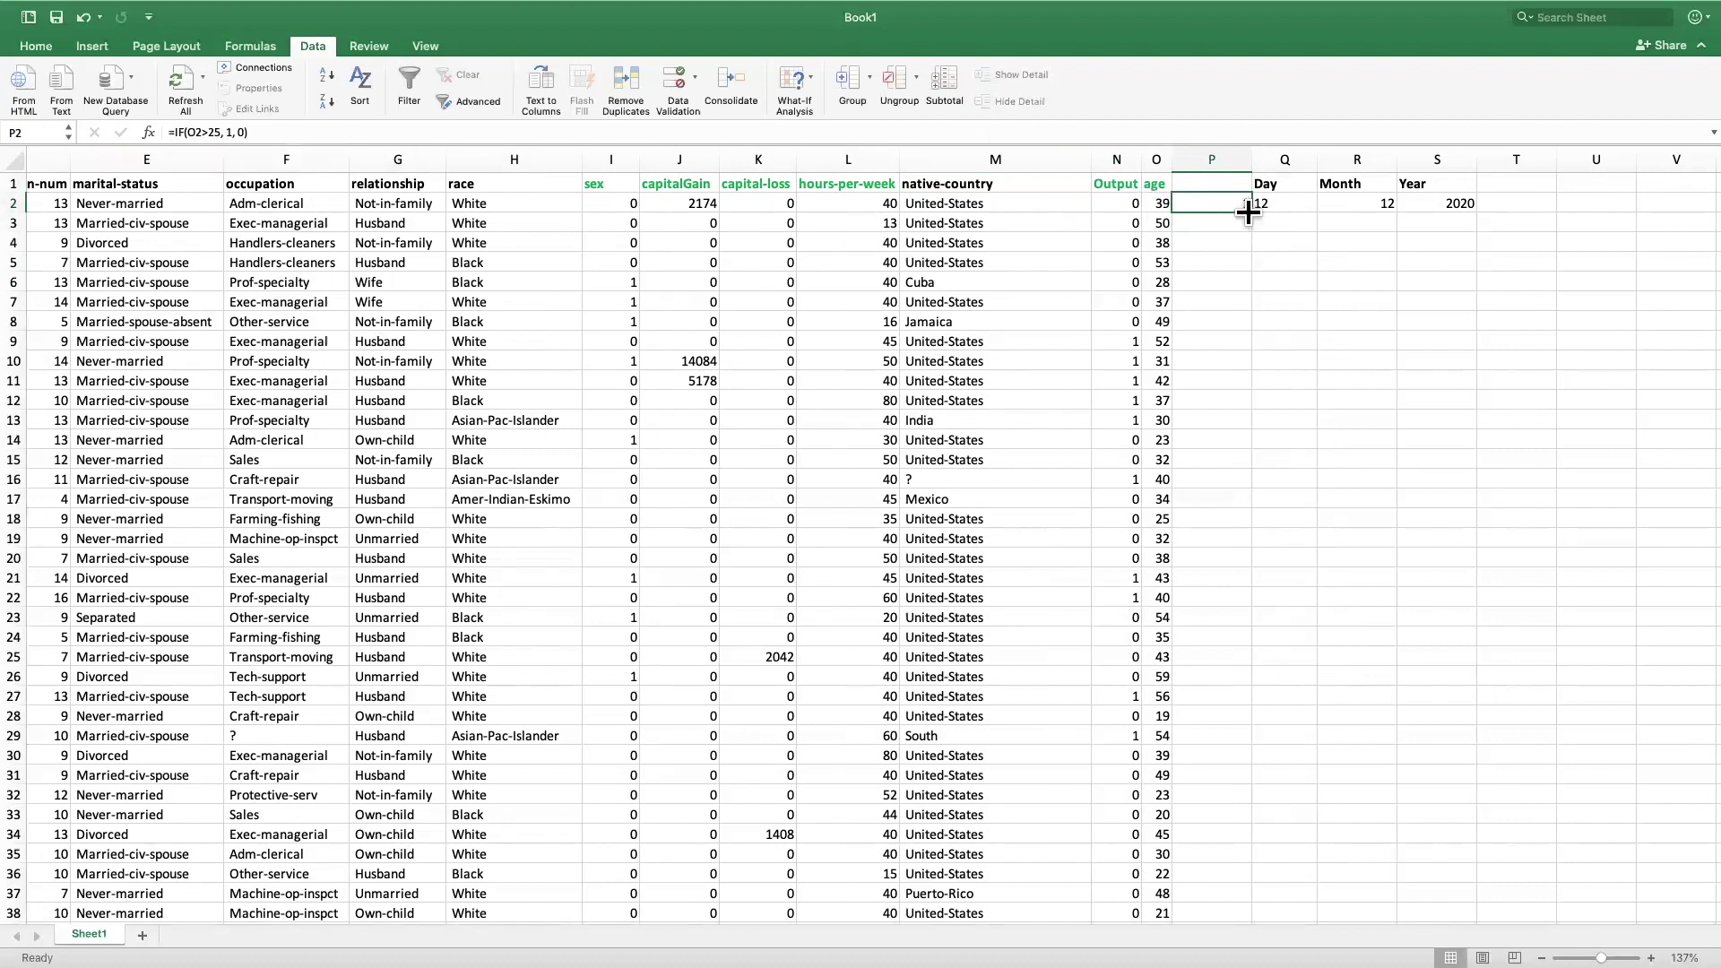
double_click(1249, 211)
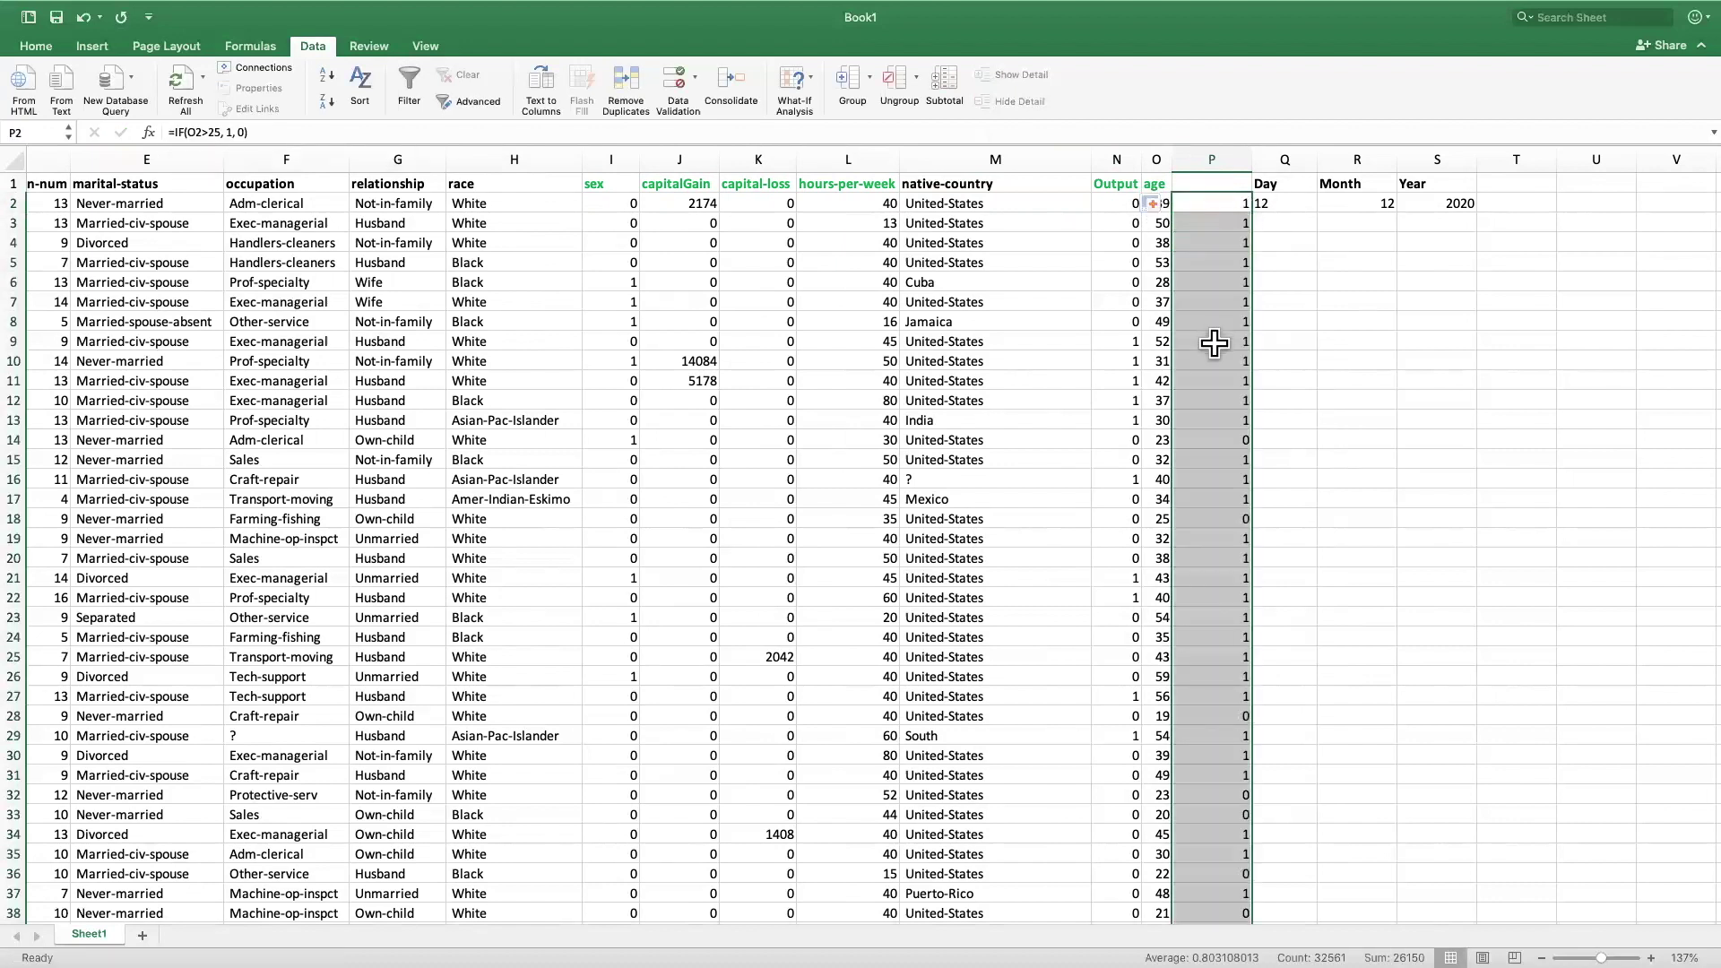
Spot-check the age flags against ages in rows 8, 18, 28 and 32–33
left_click(1199, 324)
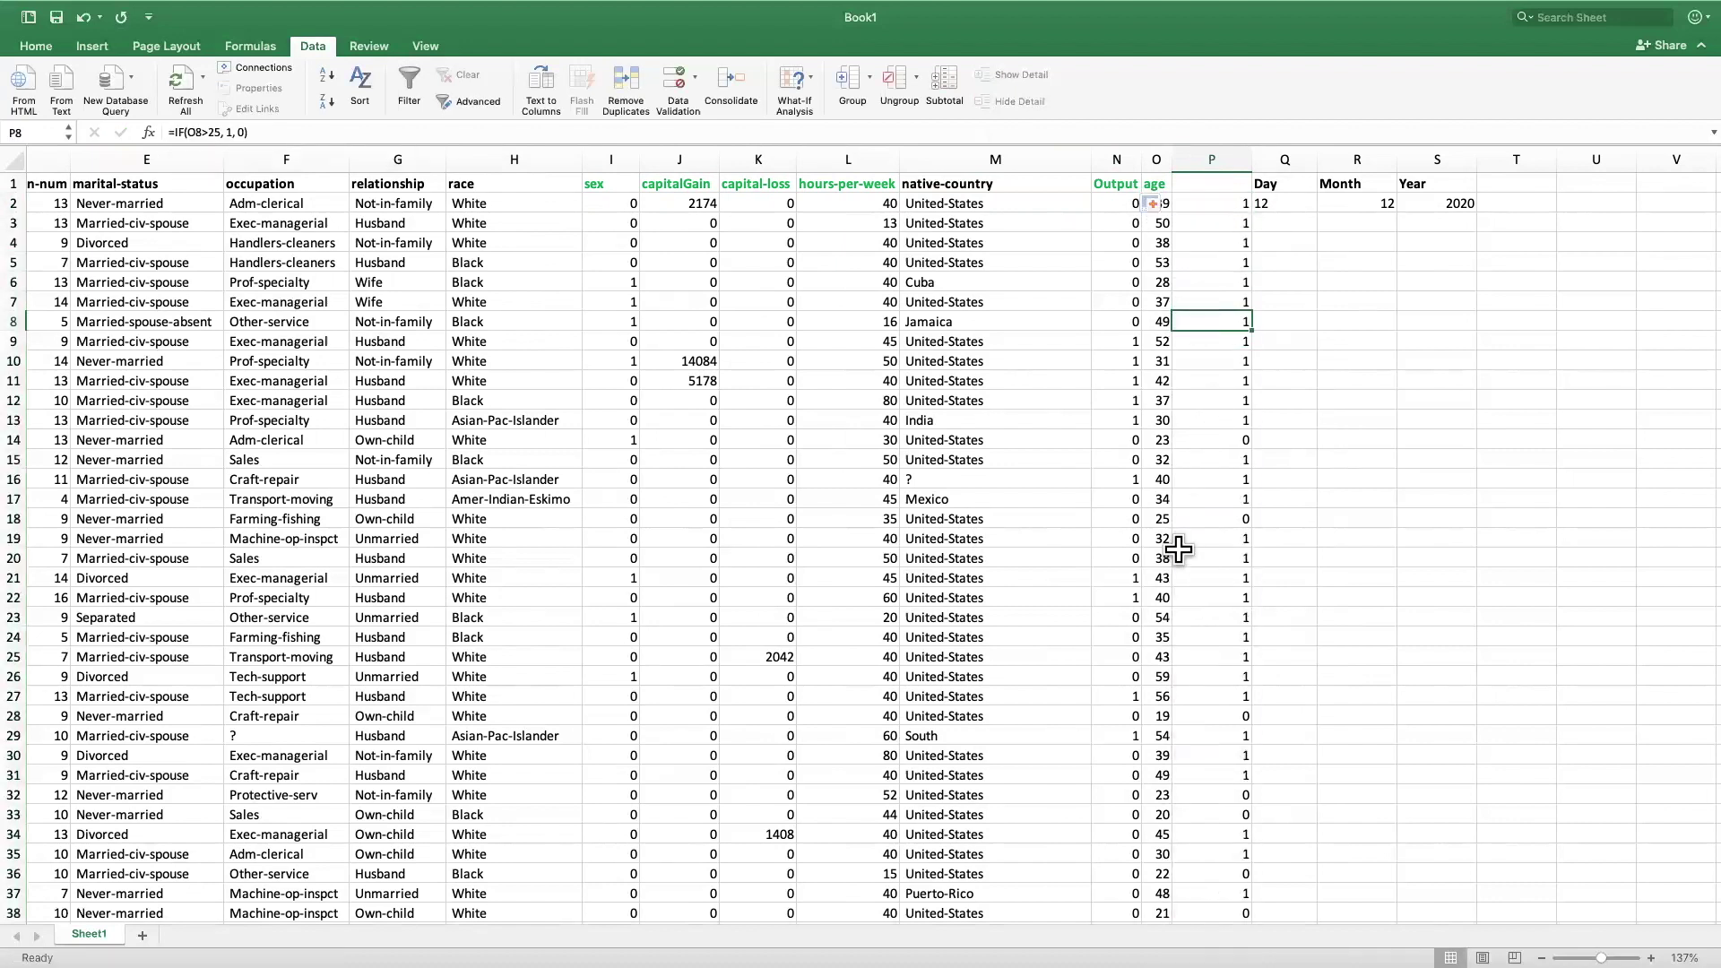
left_click(1125, 520)
left_click_drag(1125, 520, 1206, 520)
left_click_drag(1131, 716, 1213, 715)
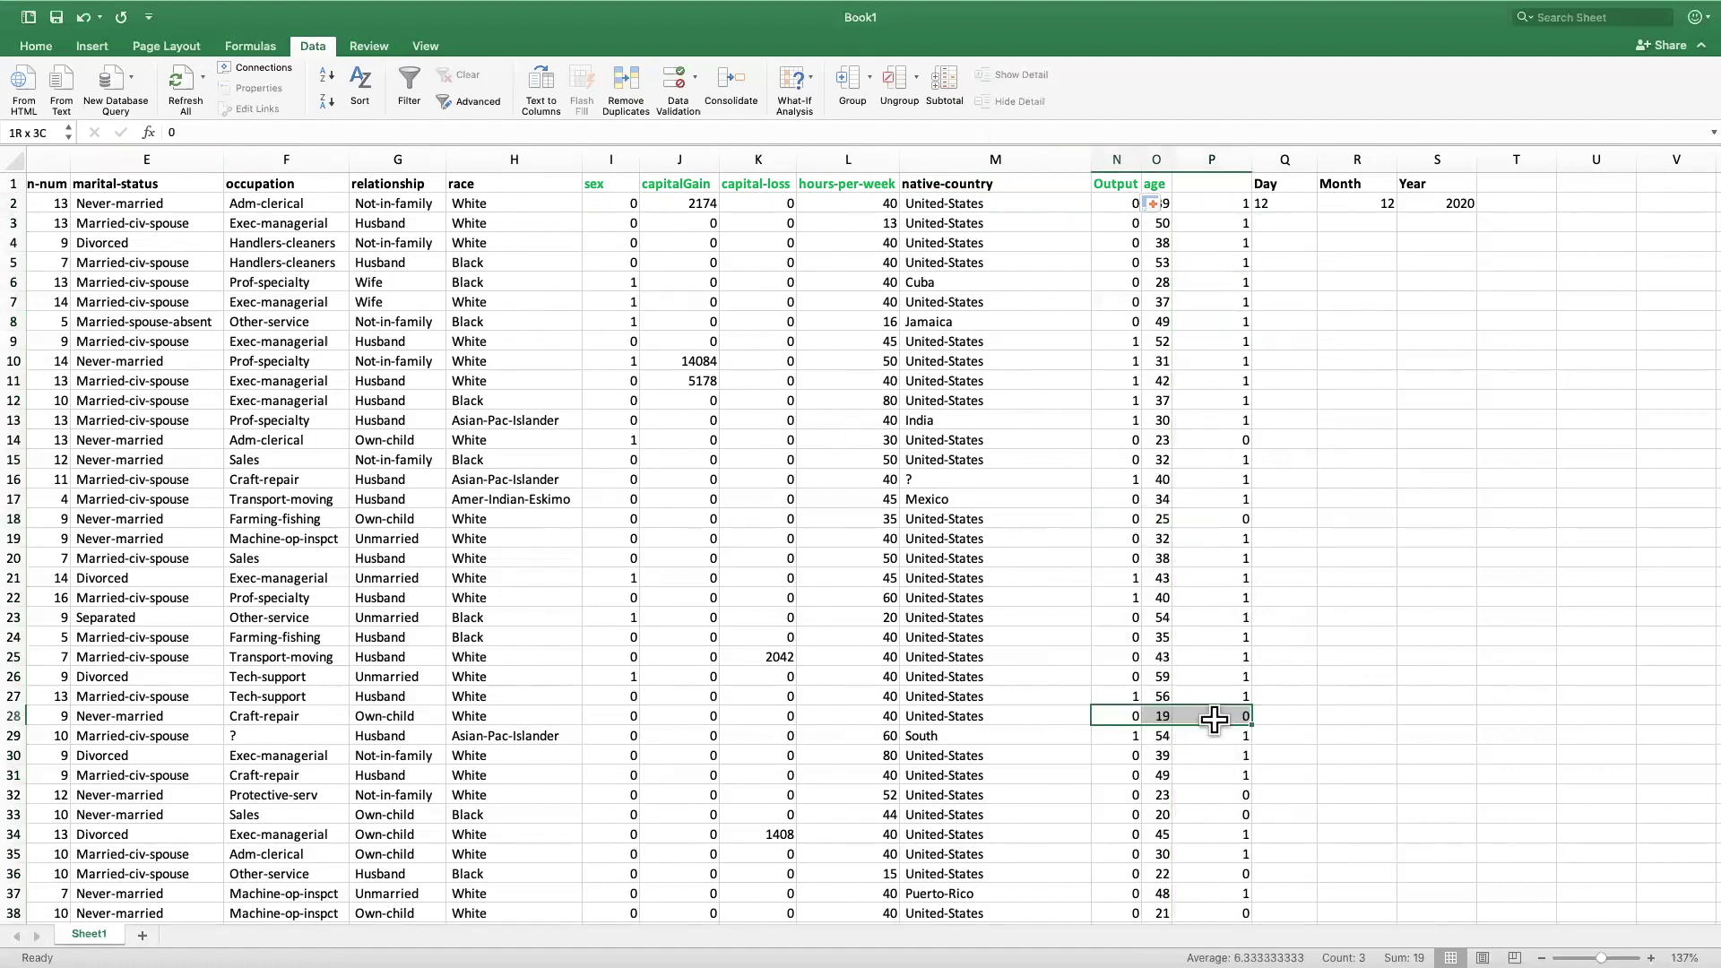
left_click_drag(1128, 797, 1214, 816)
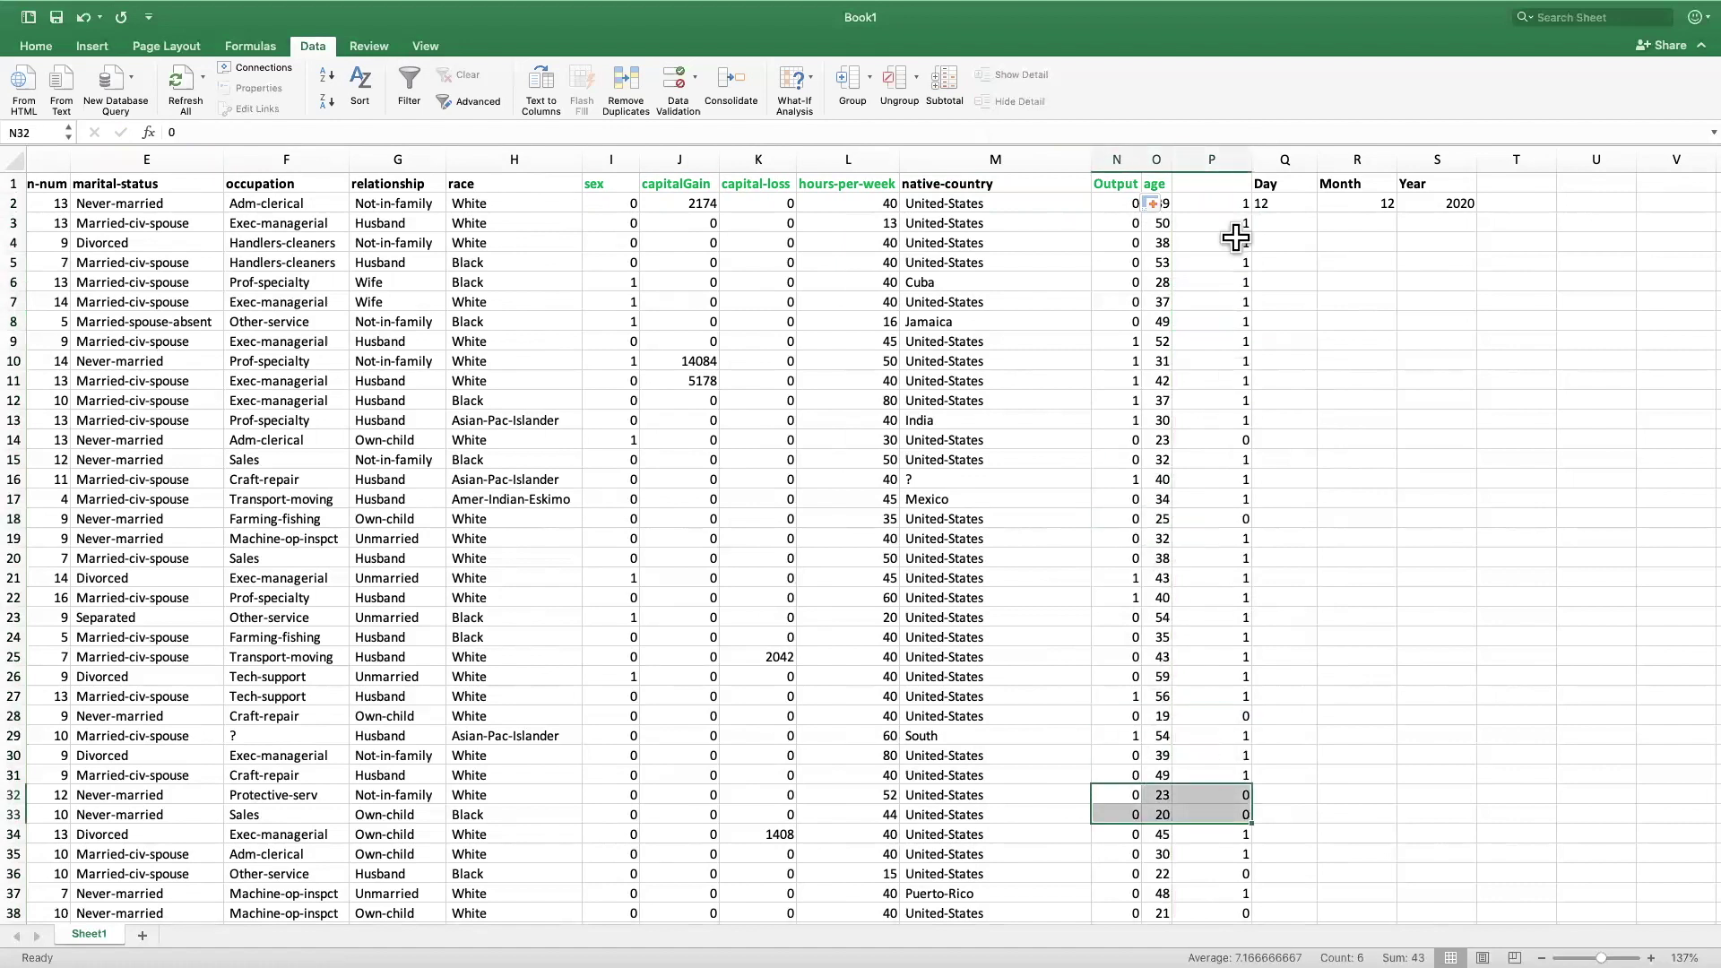
scroll(1206, 206, "down", 1)
Head column P Output and rename column N's header to Input01
left_click(1209, 186)
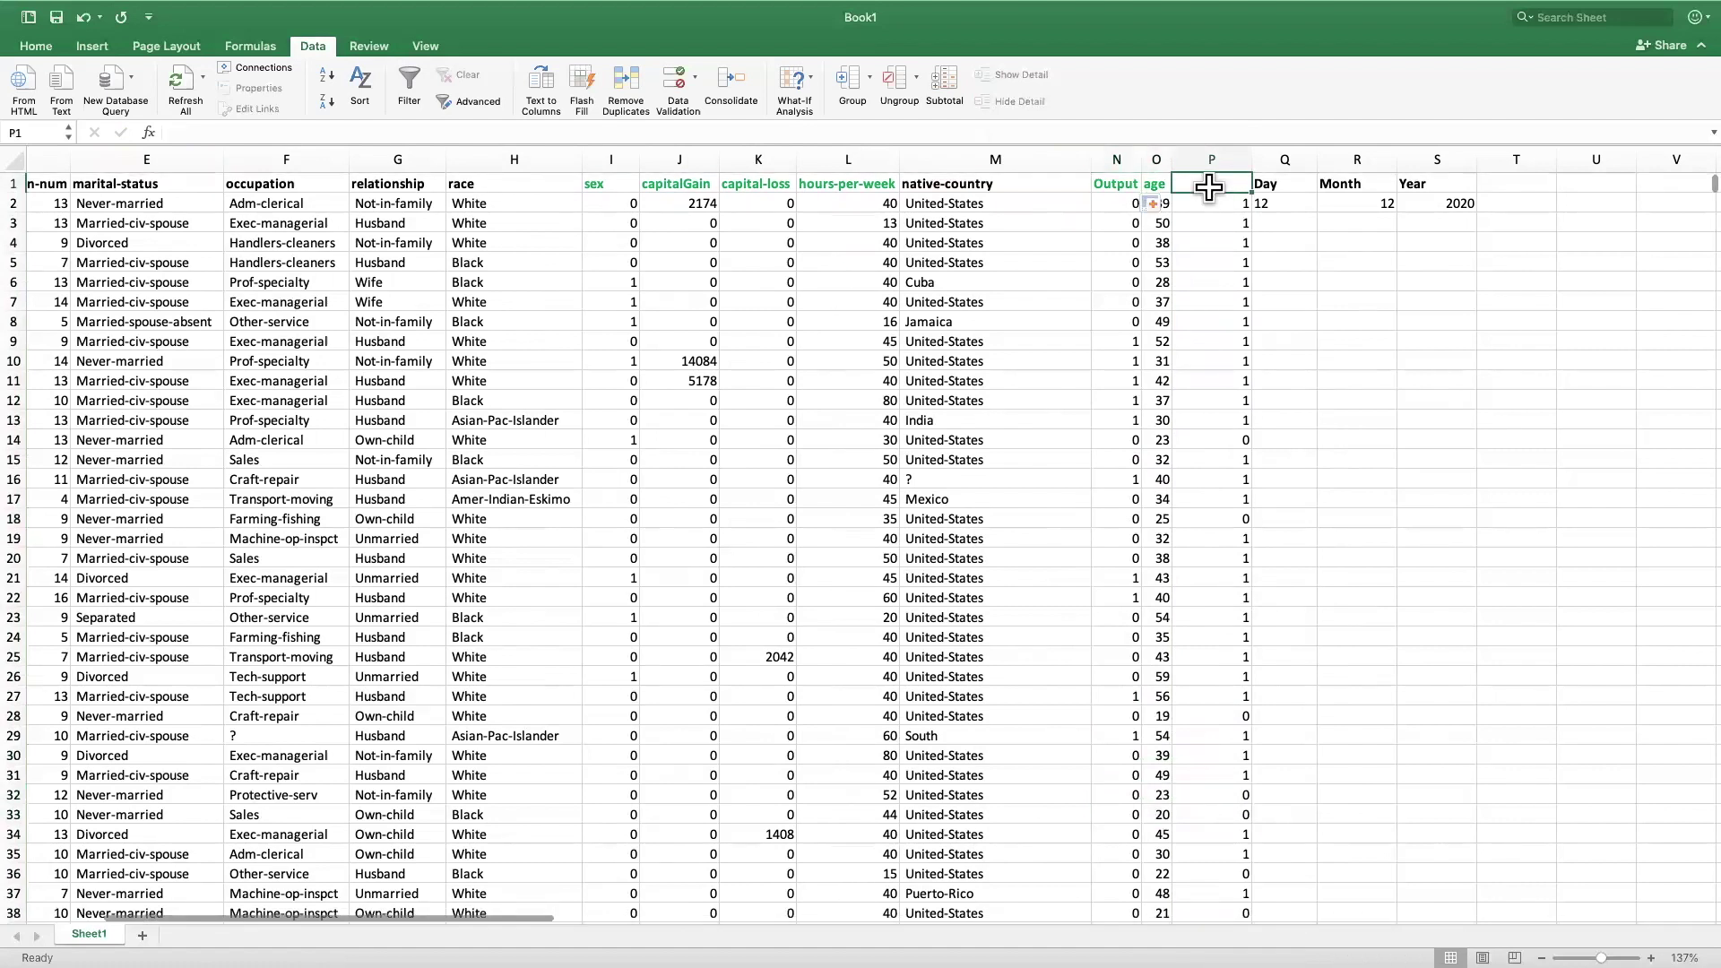
type("Outpu")
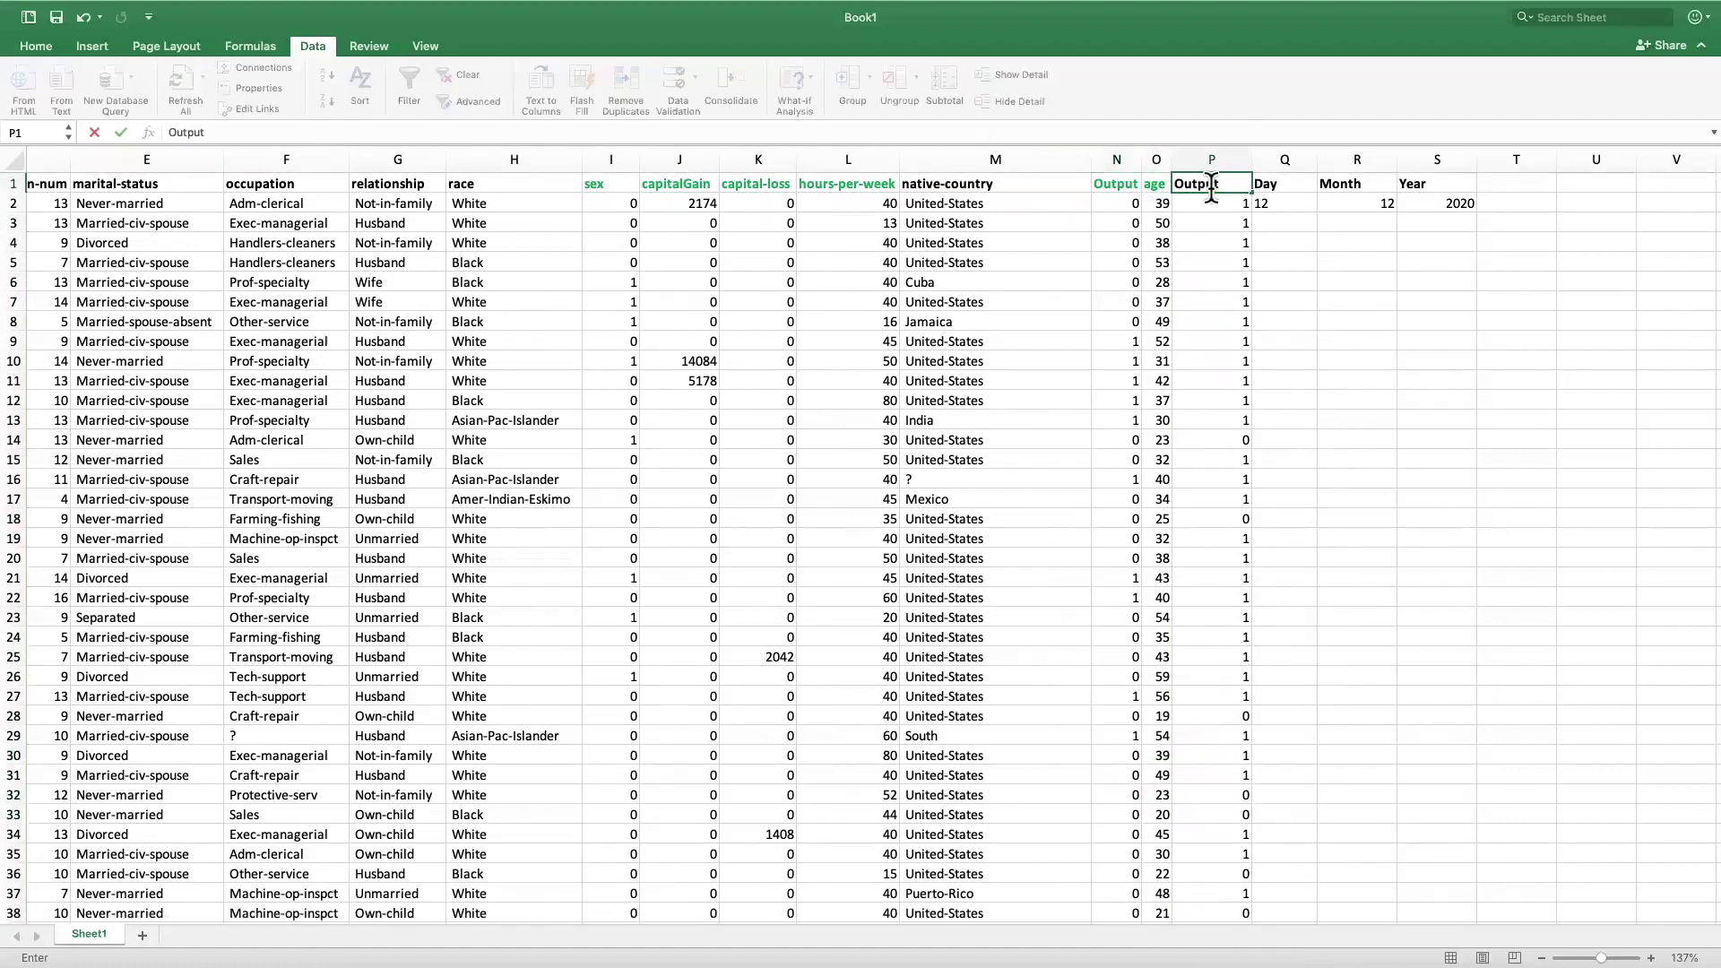
type("t")
key("Return")
left_click(1117, 184)
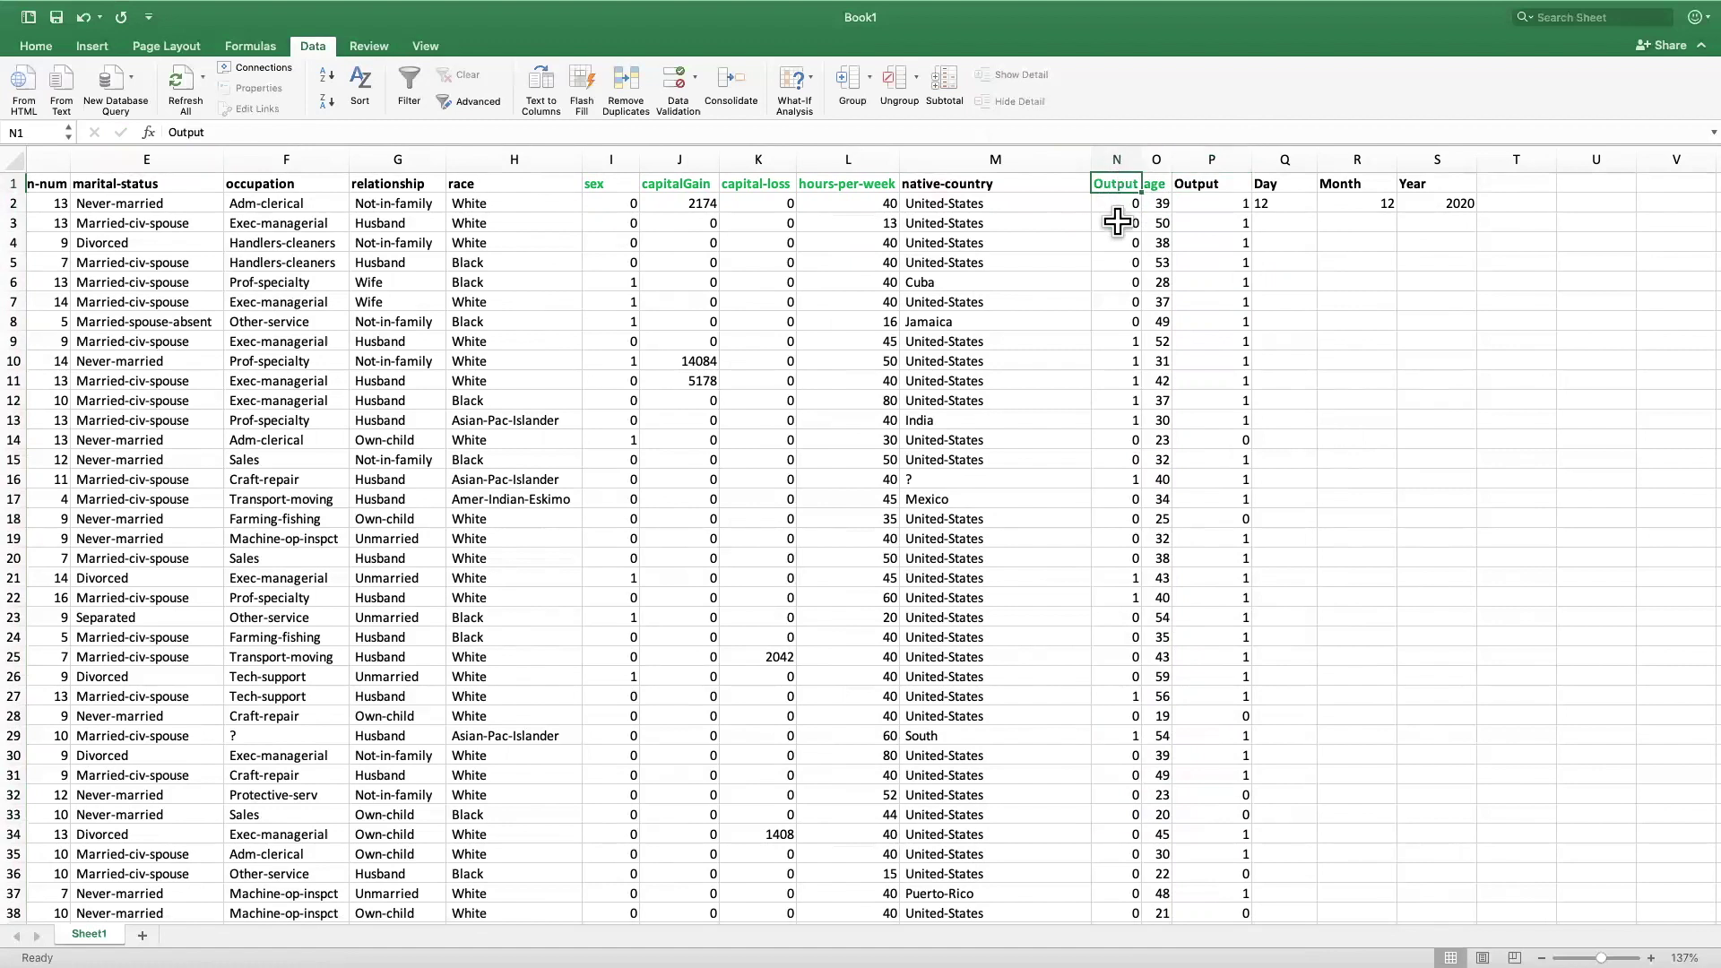
type("Input01")
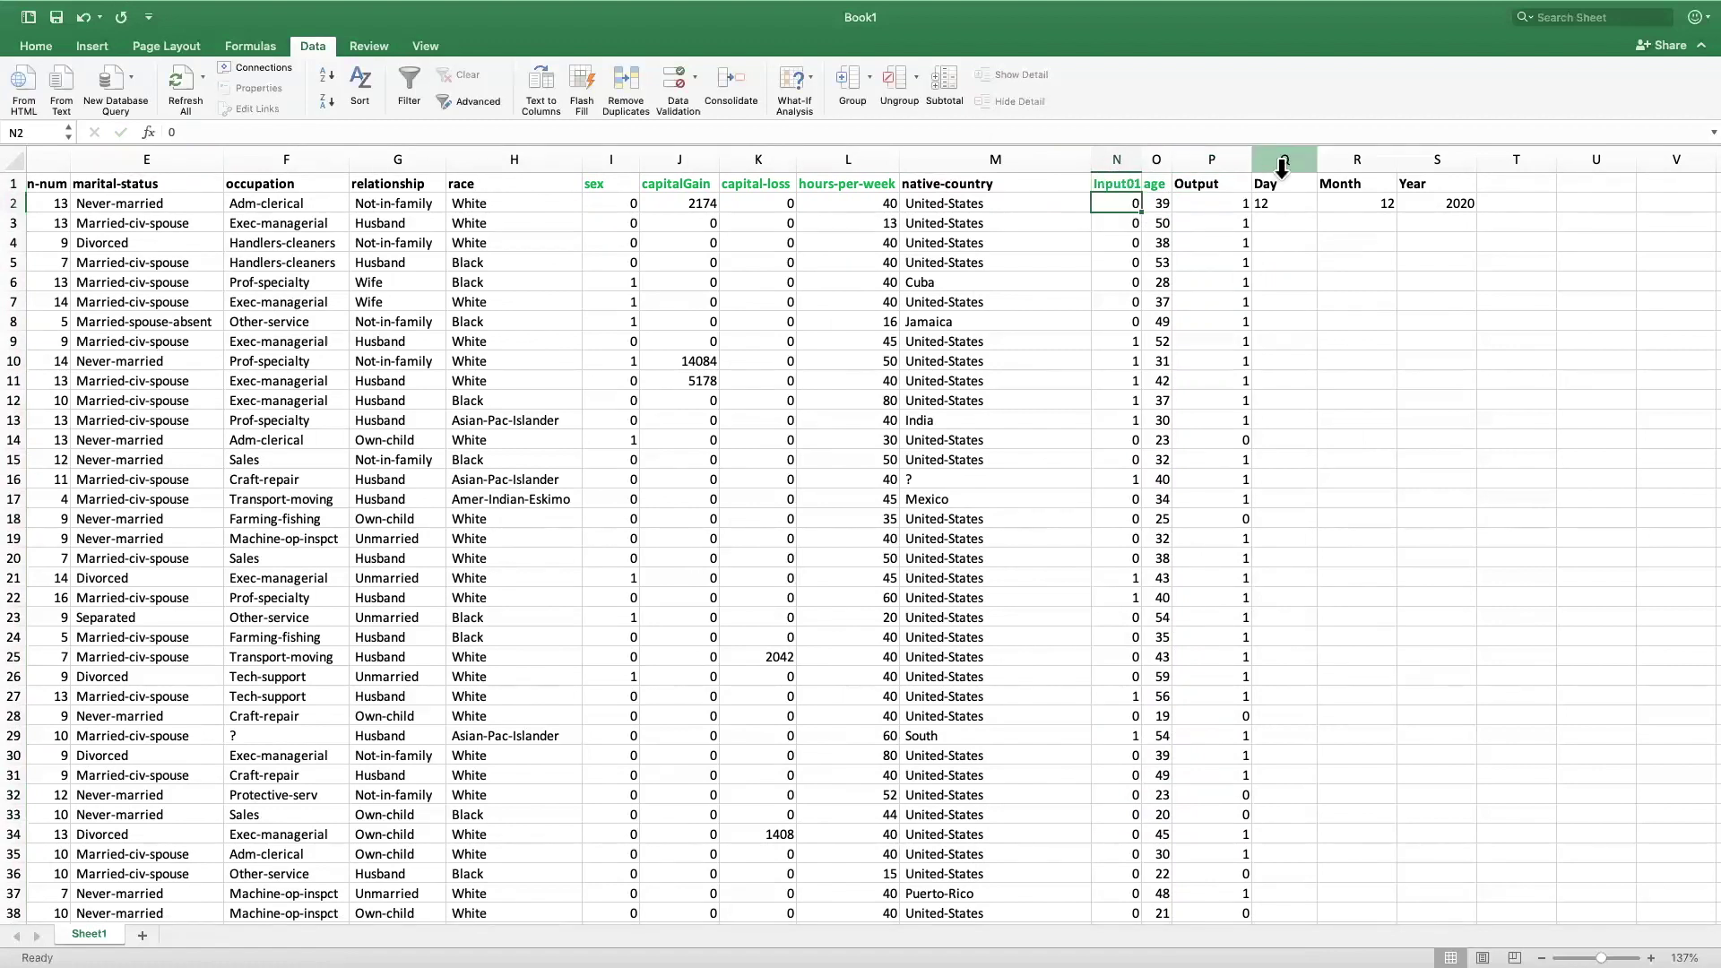
Delete the Day, Month and Year columns
left_click_drag(1285, 159, 1437, 158)
right_click(1437, 162)
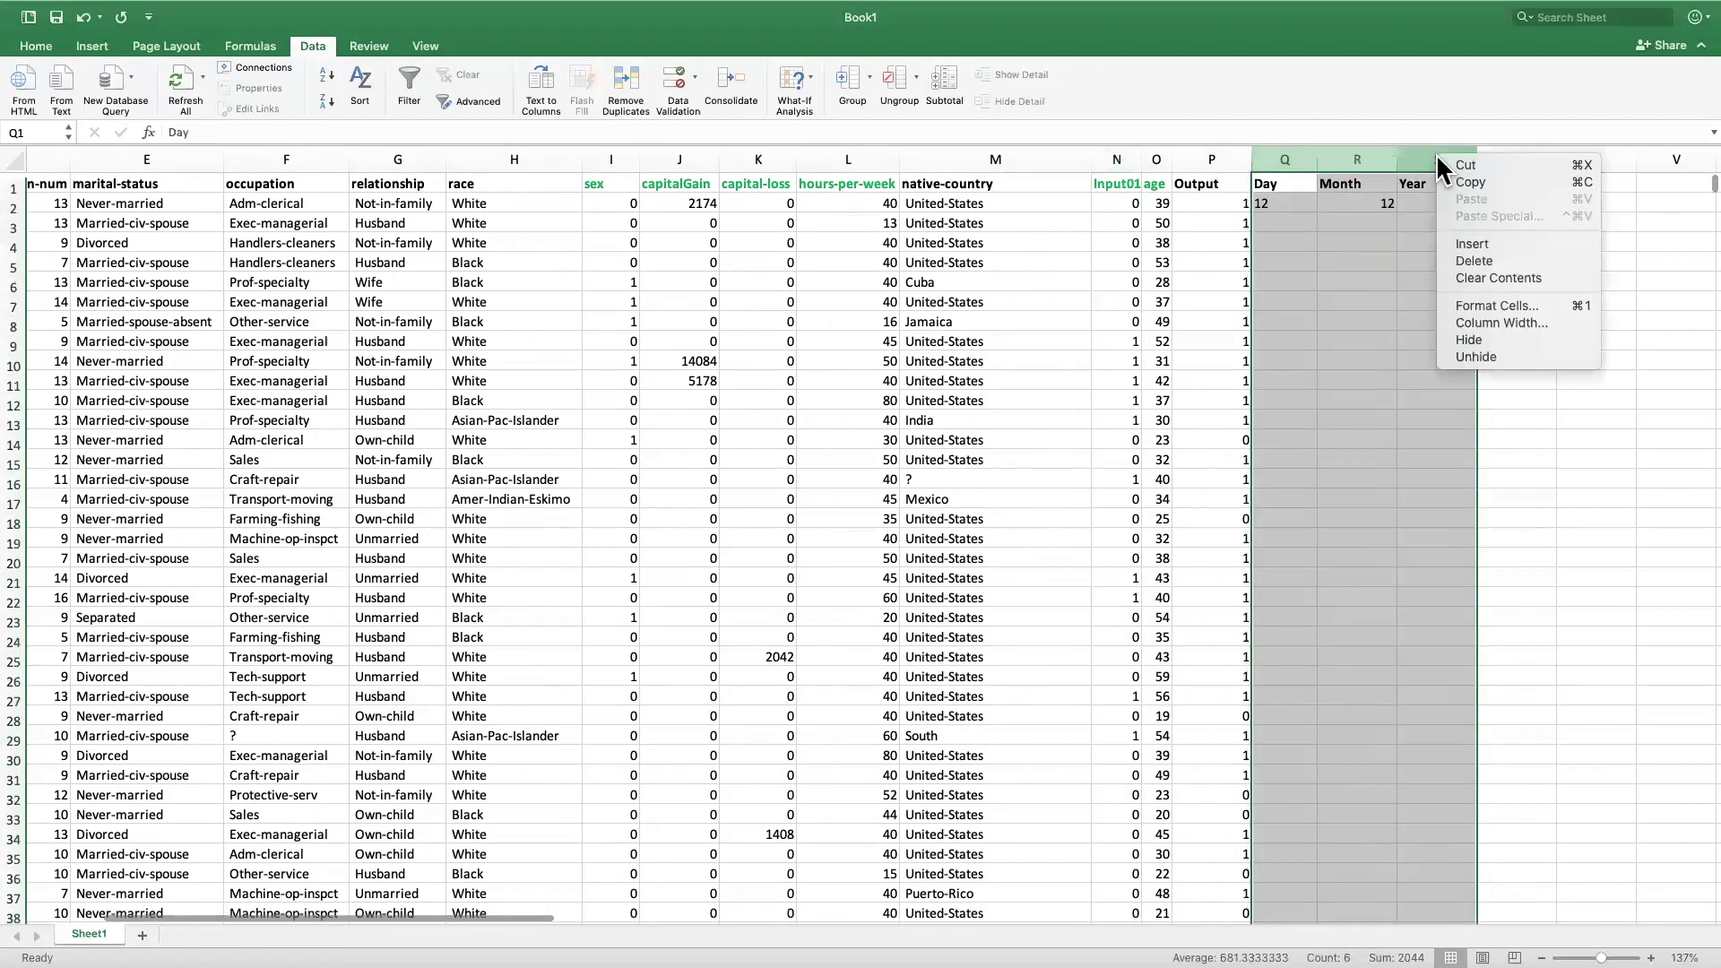
left_click(1489, 261)
left_click(1318, 262)
Paste the Output formula column as values only into the next empty column
left_click(1209, 159)
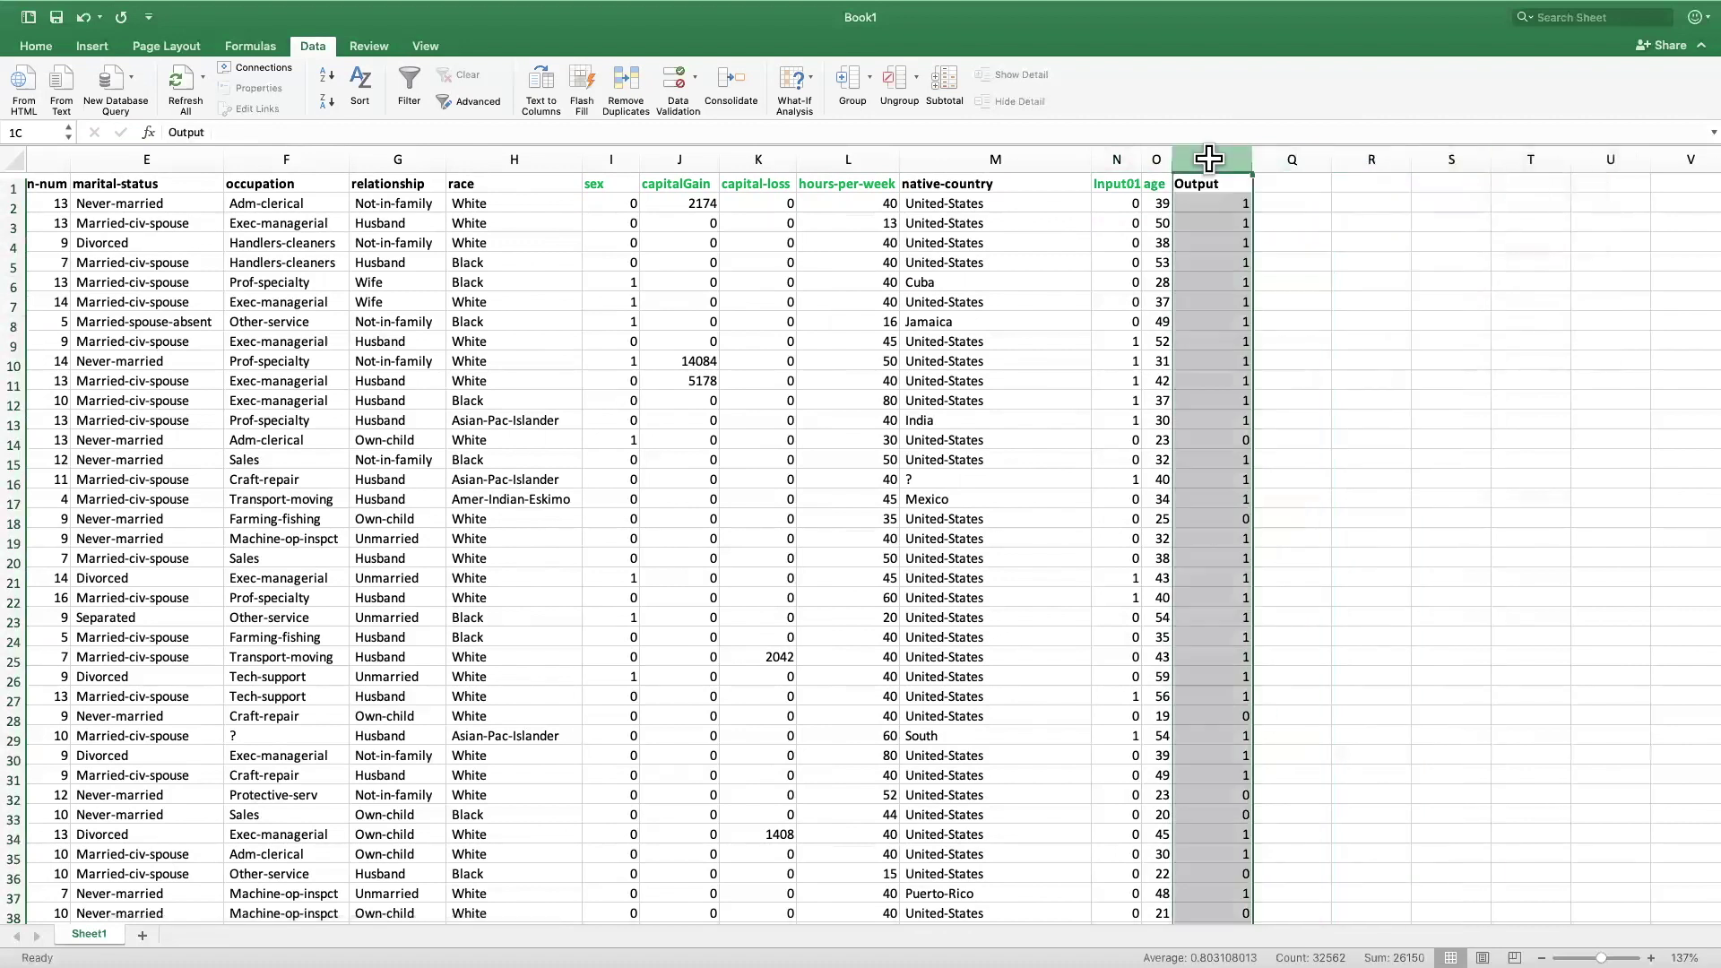
key("super+c")
right_click(1307, 159)
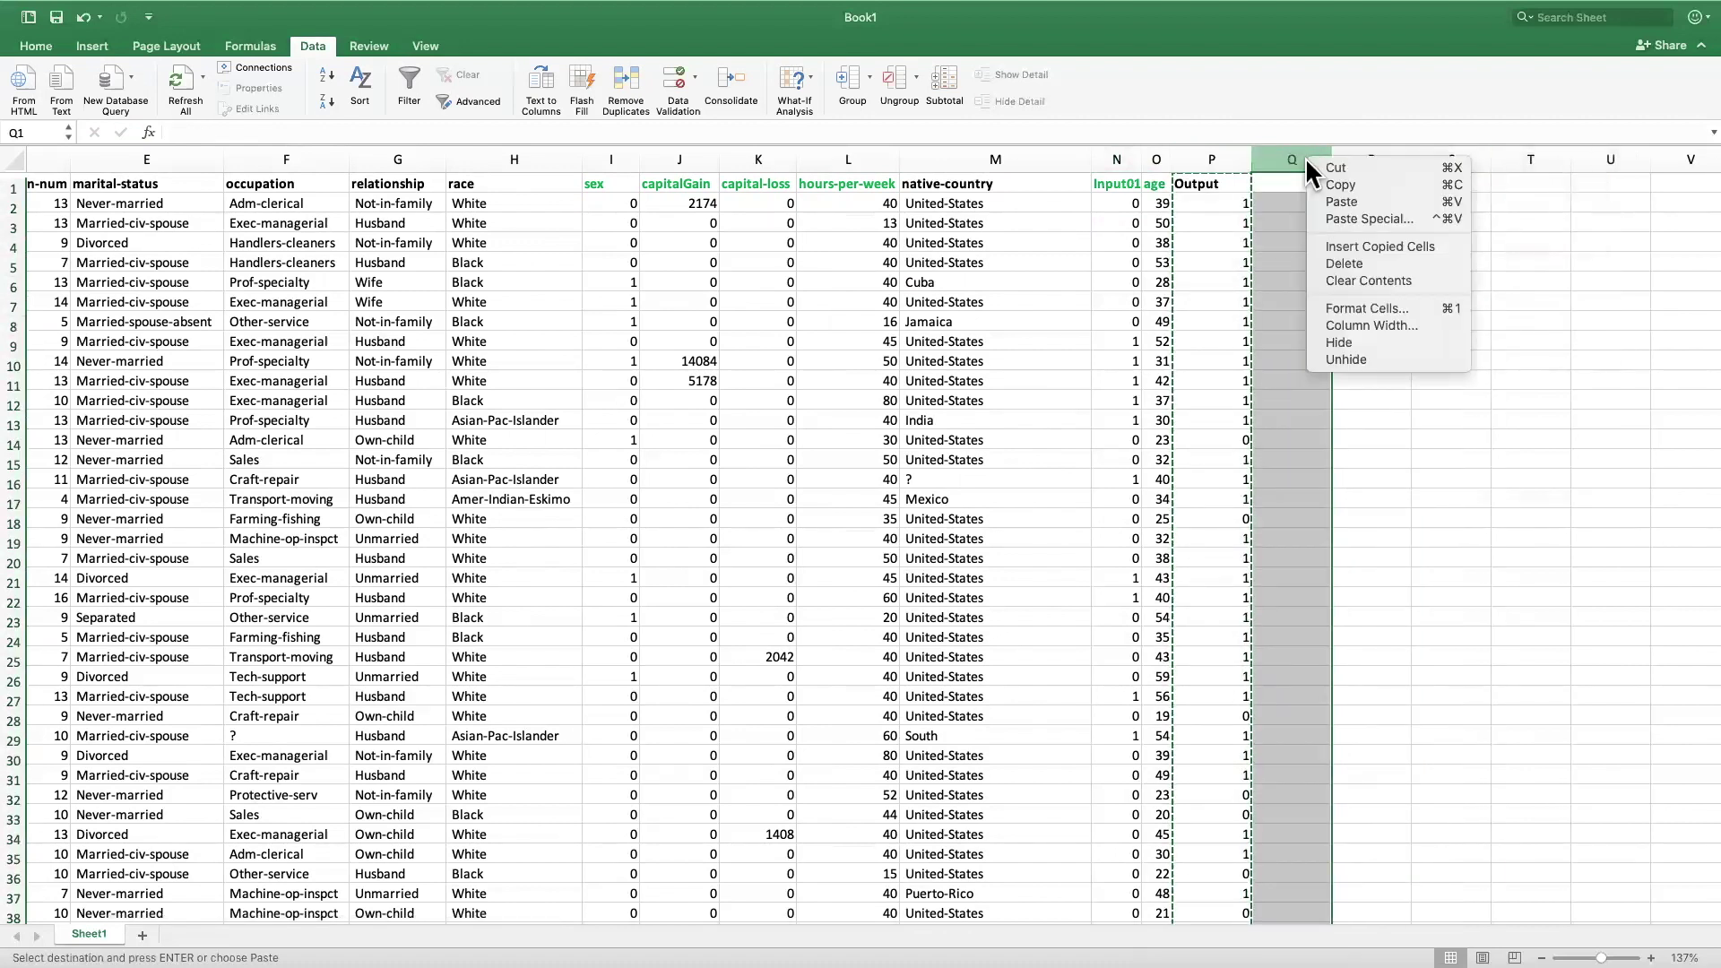
left_click(1352, 226)
left_click(687, 232)
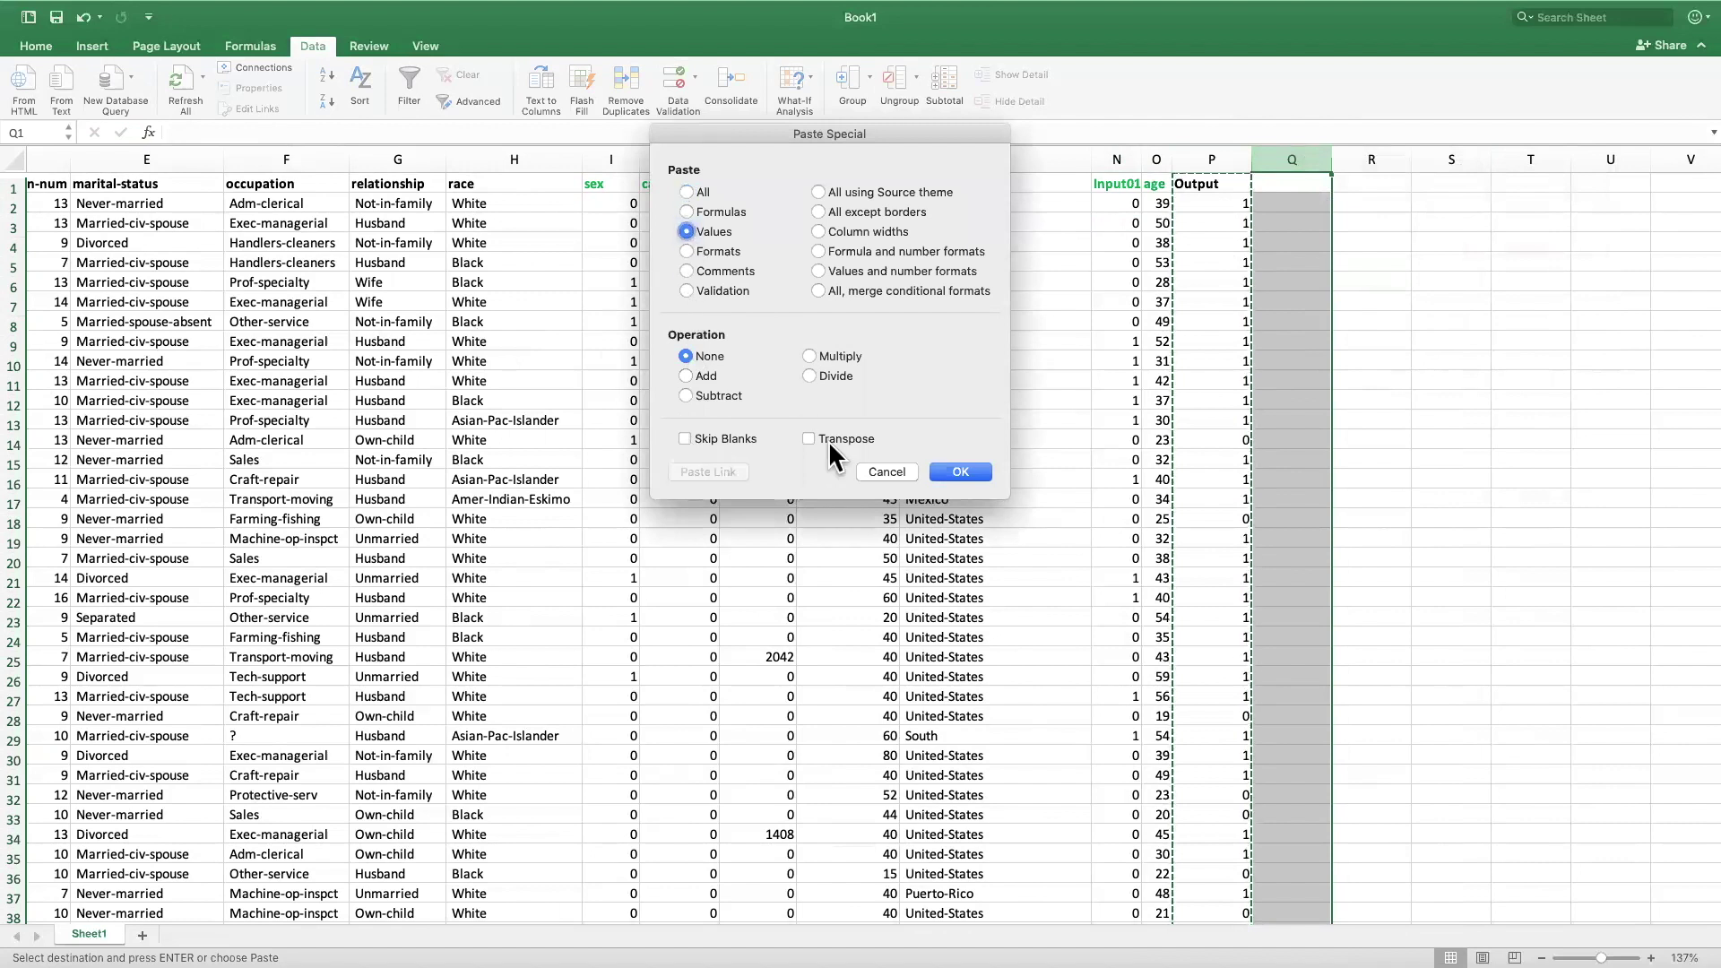
left_click(961, 472)
left_click(1366, 336)
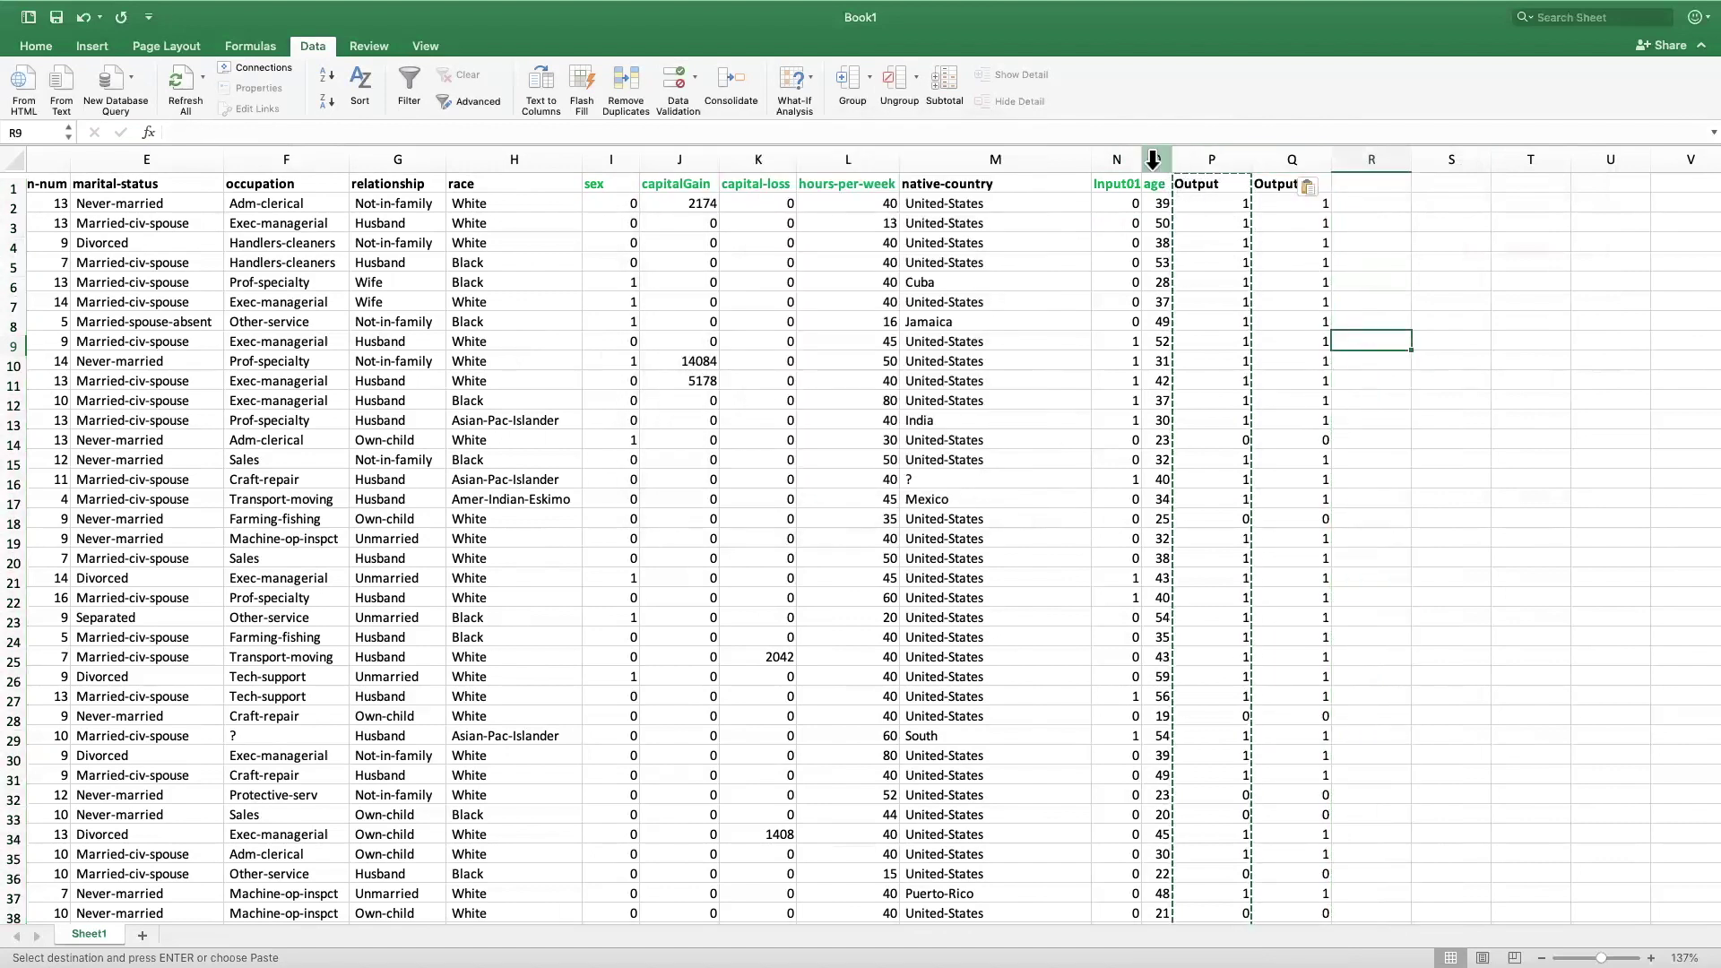
Delete the age column and the formula-based Output column
left_click_drag(1157, 159, 1205, 158)
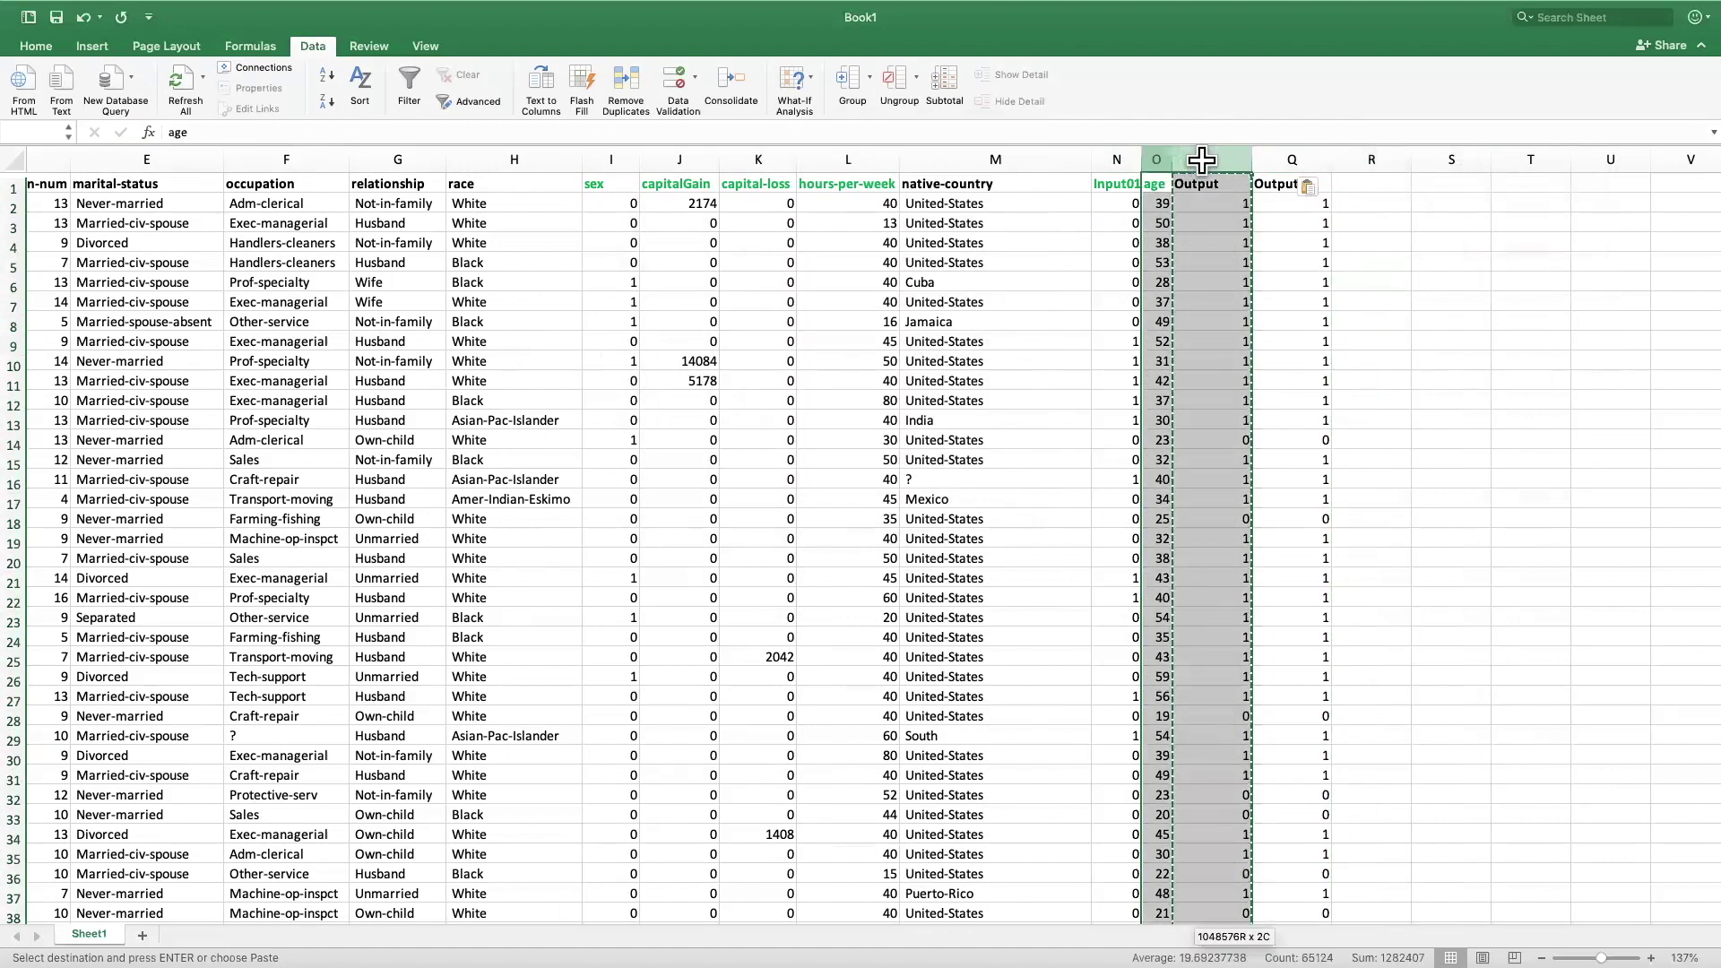
left_click(1158, 224)
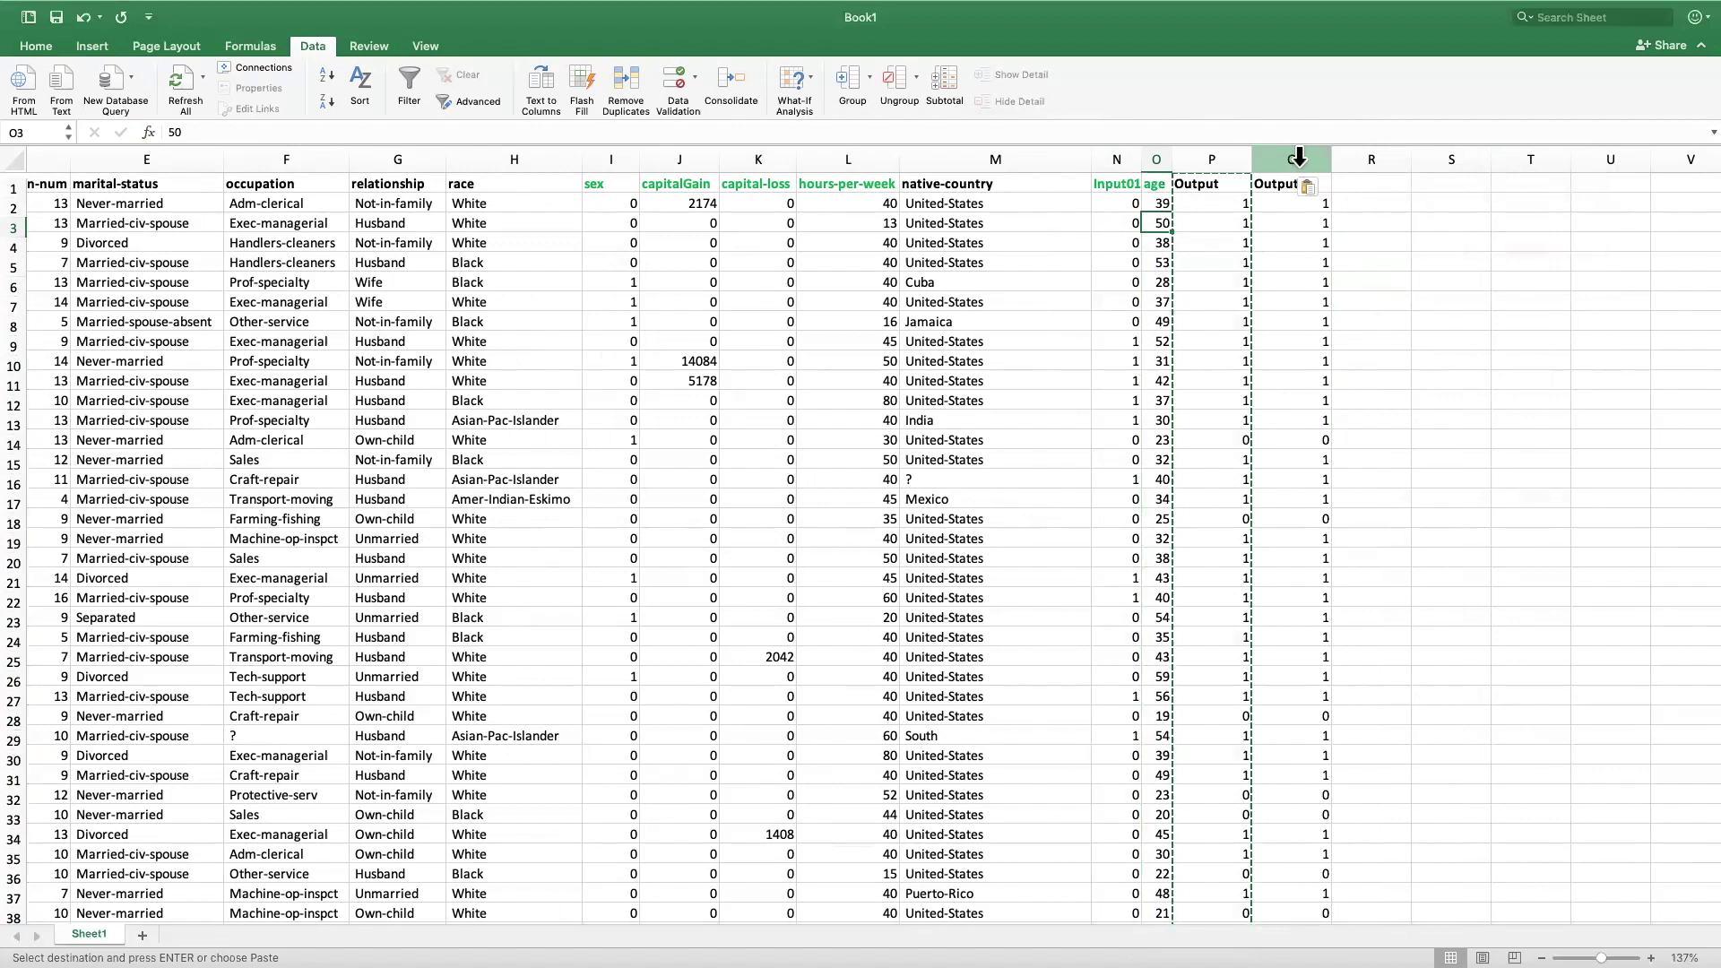
left_click(1157, 158)
left_click_drag(1157, 159, 1197, 158)
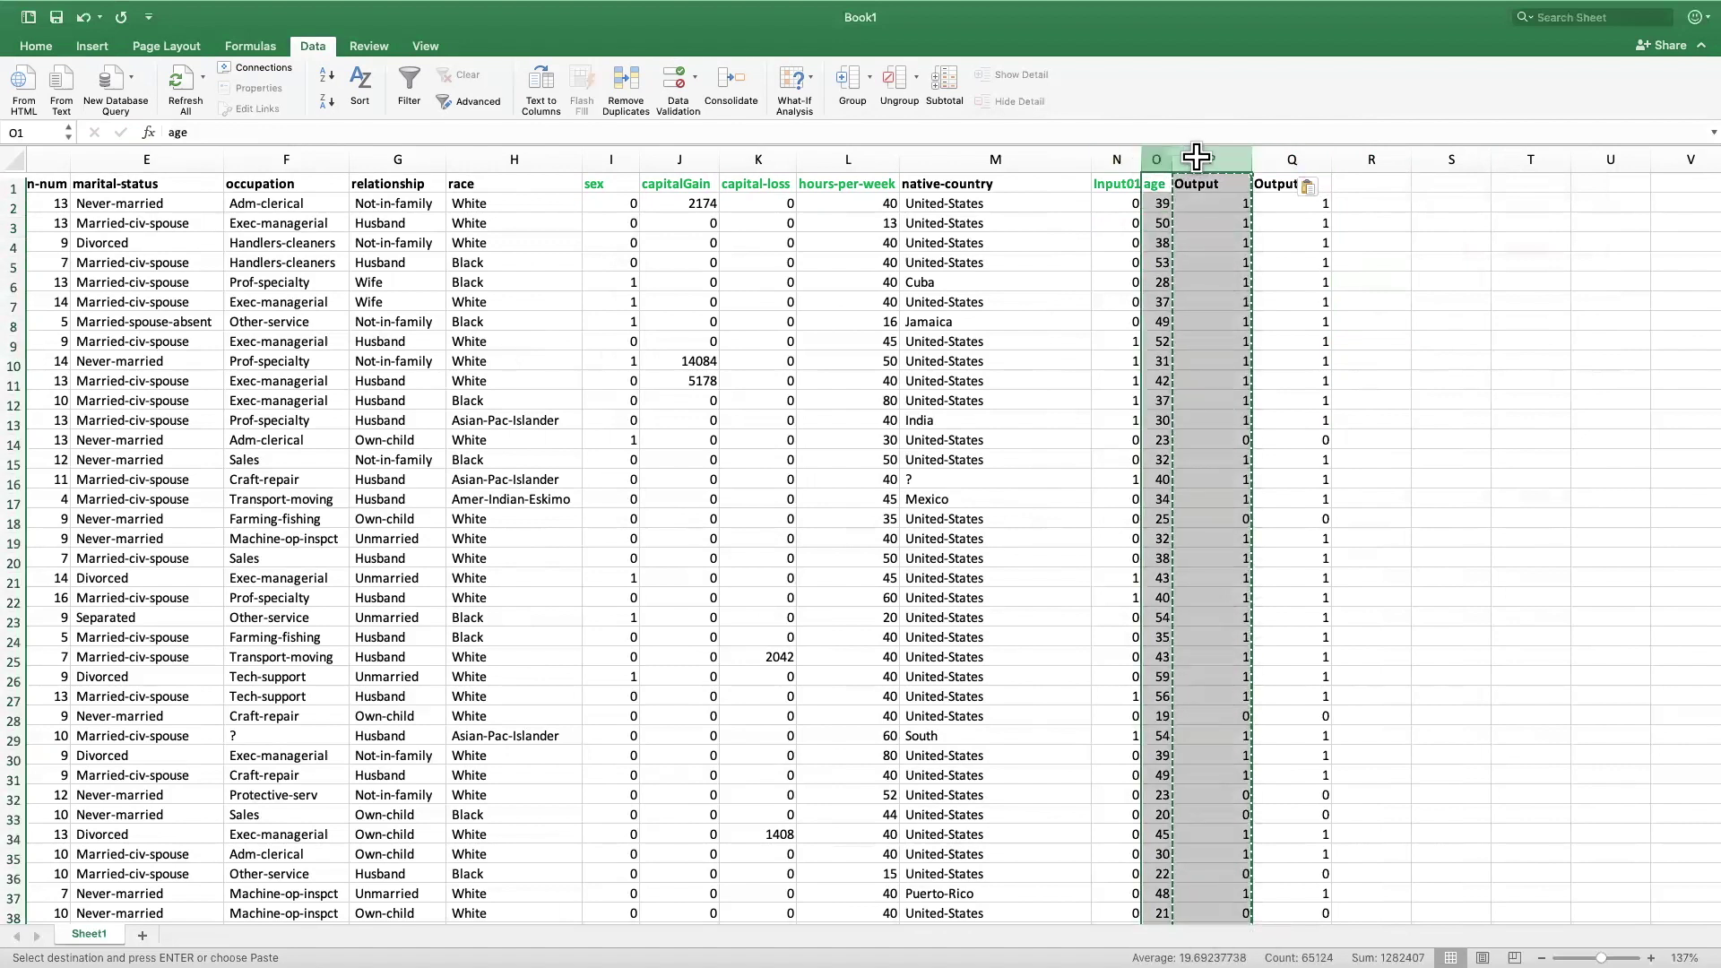
right_click(1197, 158)
left_click(1227, 260)
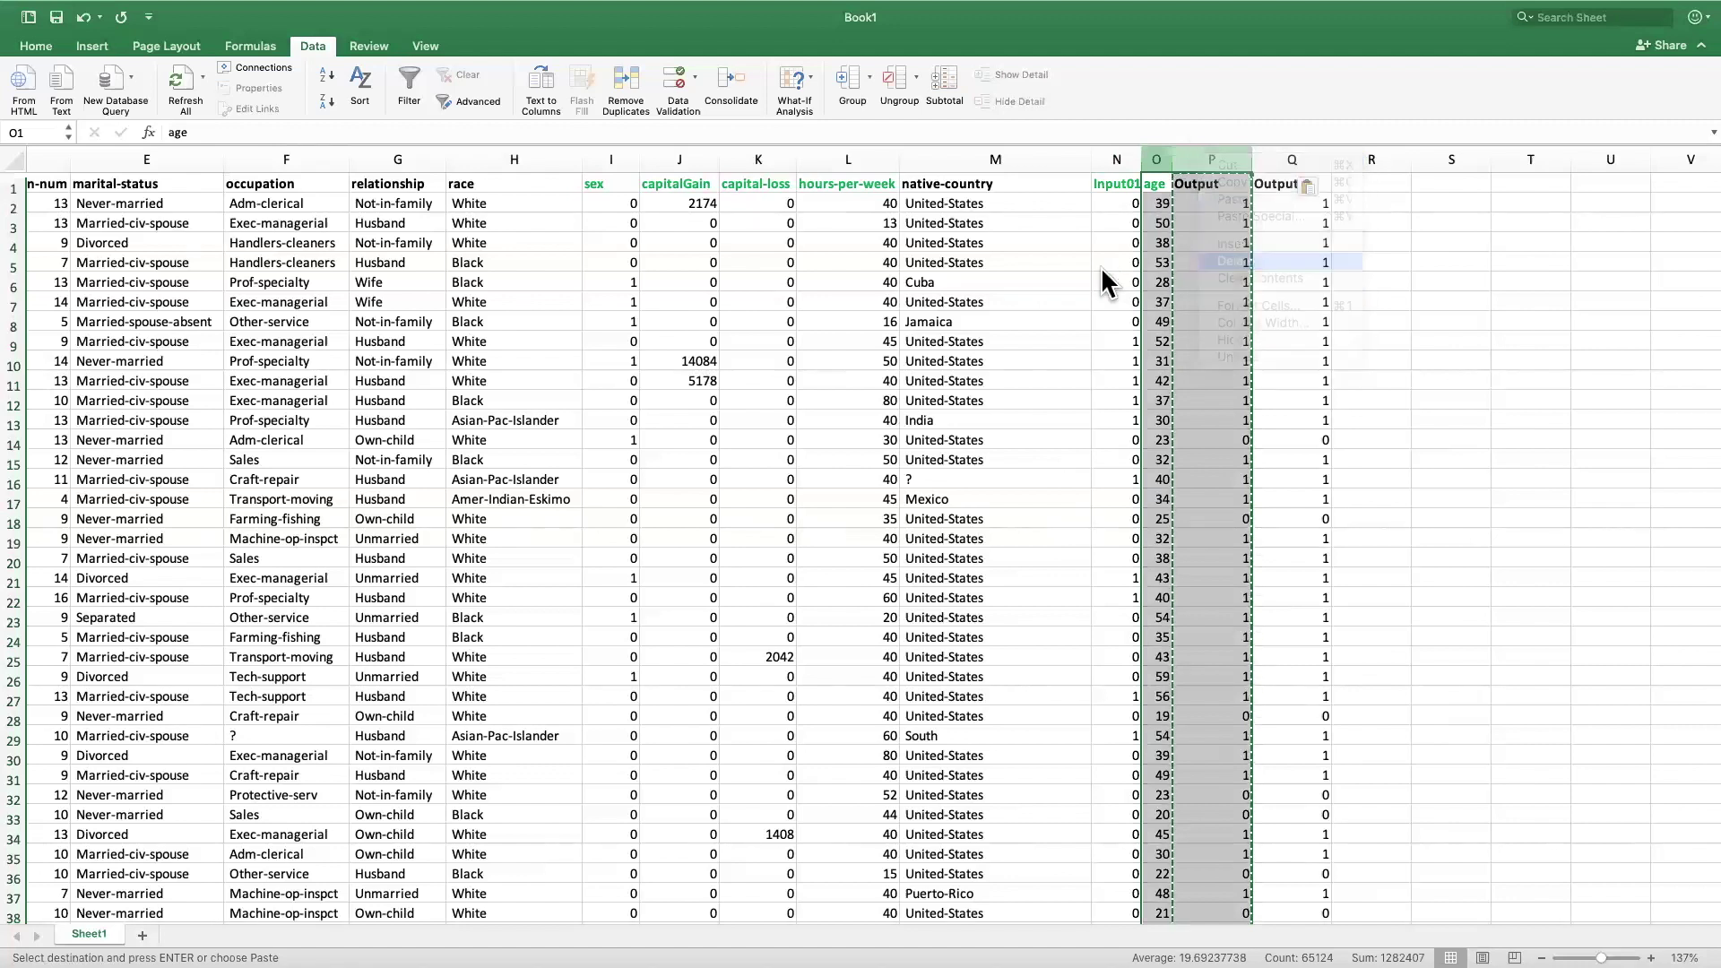
left_click(1006, 282)
left_click(1284, 300)
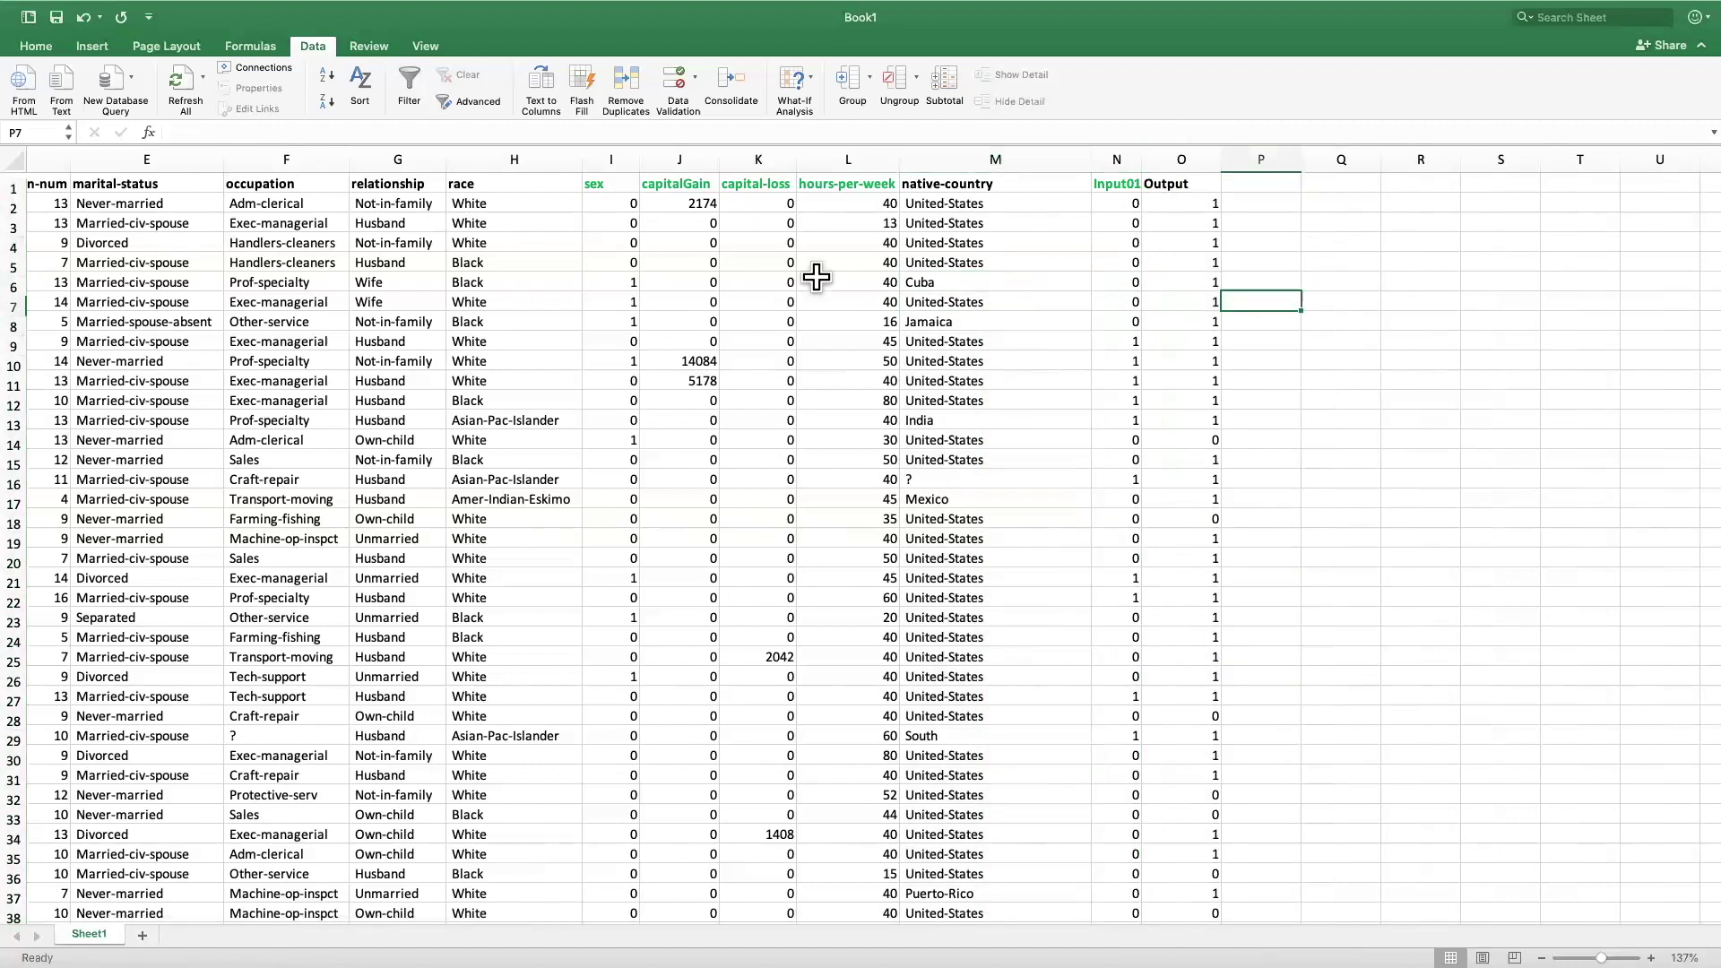
Start File > Save As for Book1.xlsx on the Desktop and list the file formats
left_click(28, 45)
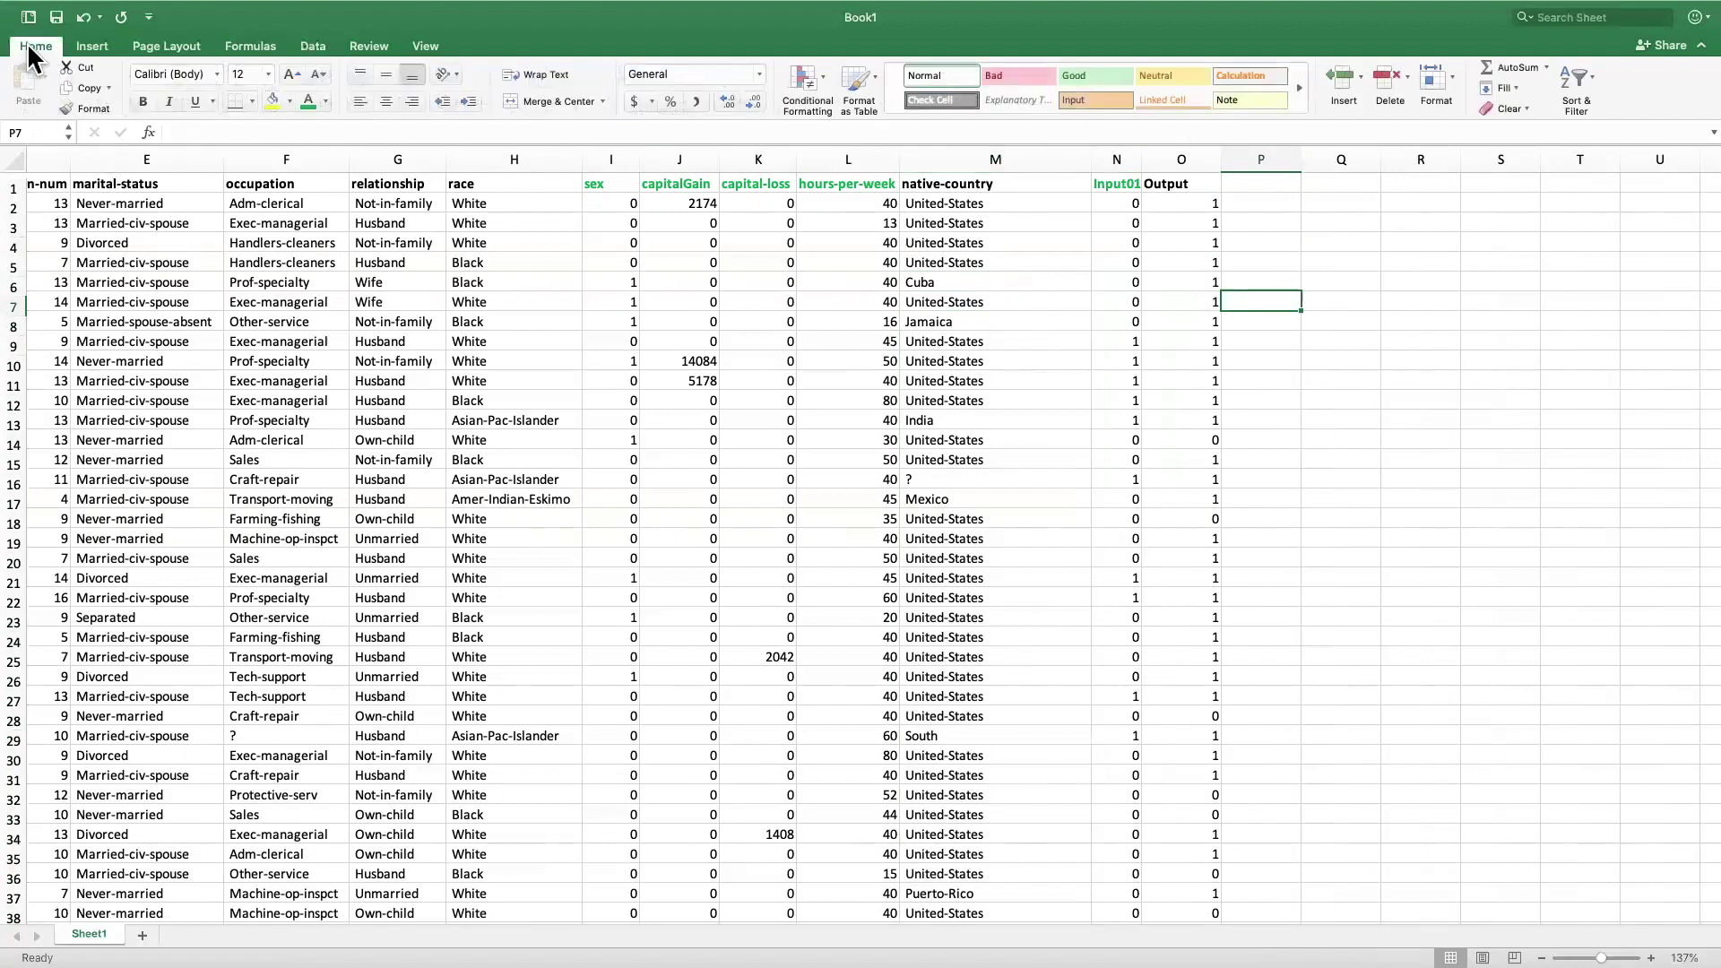
left_click(108, 3)
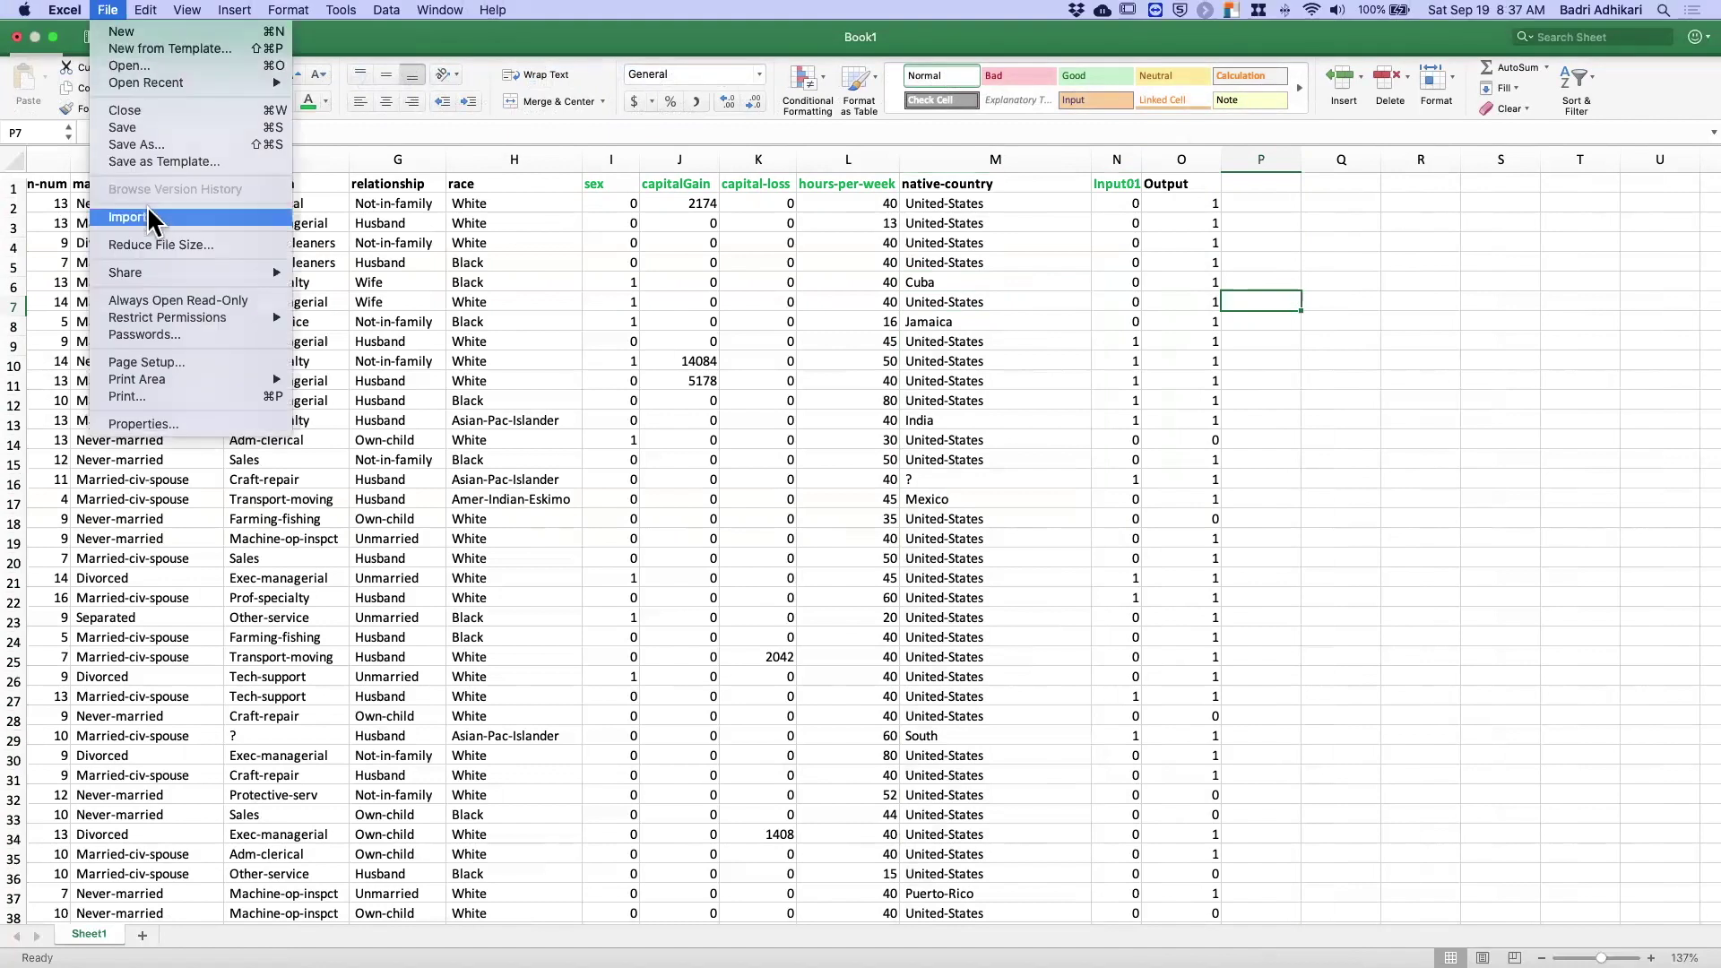
left_click(506, 483)
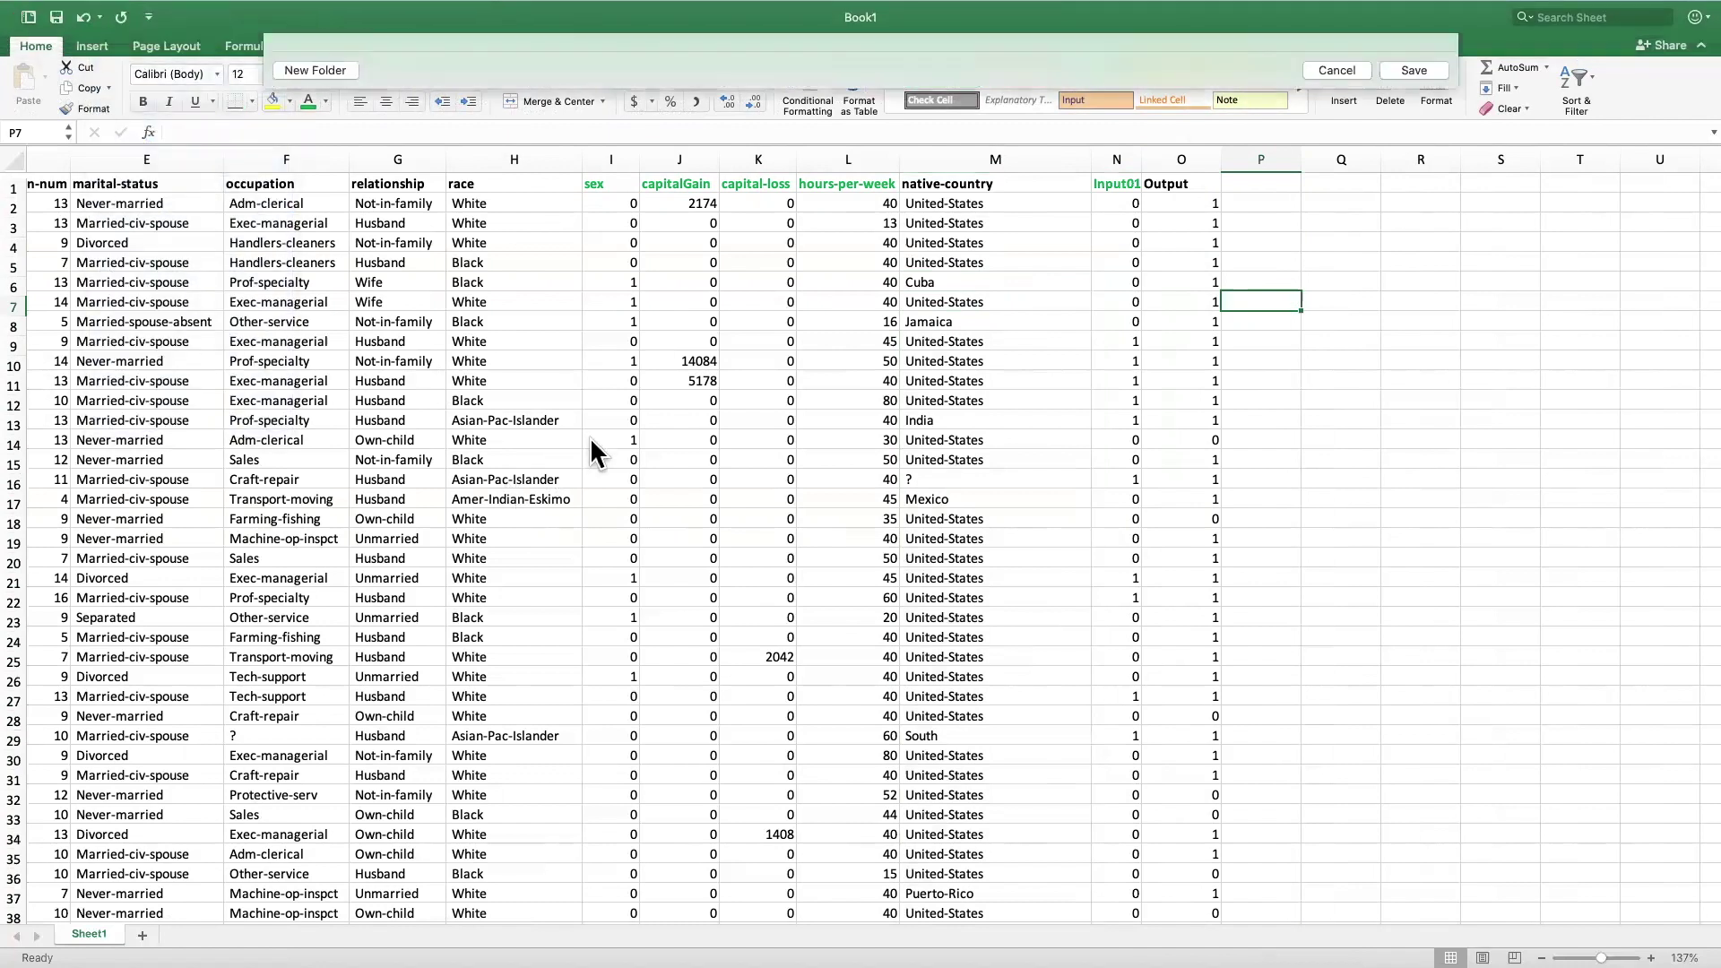
left_click(909, 507)
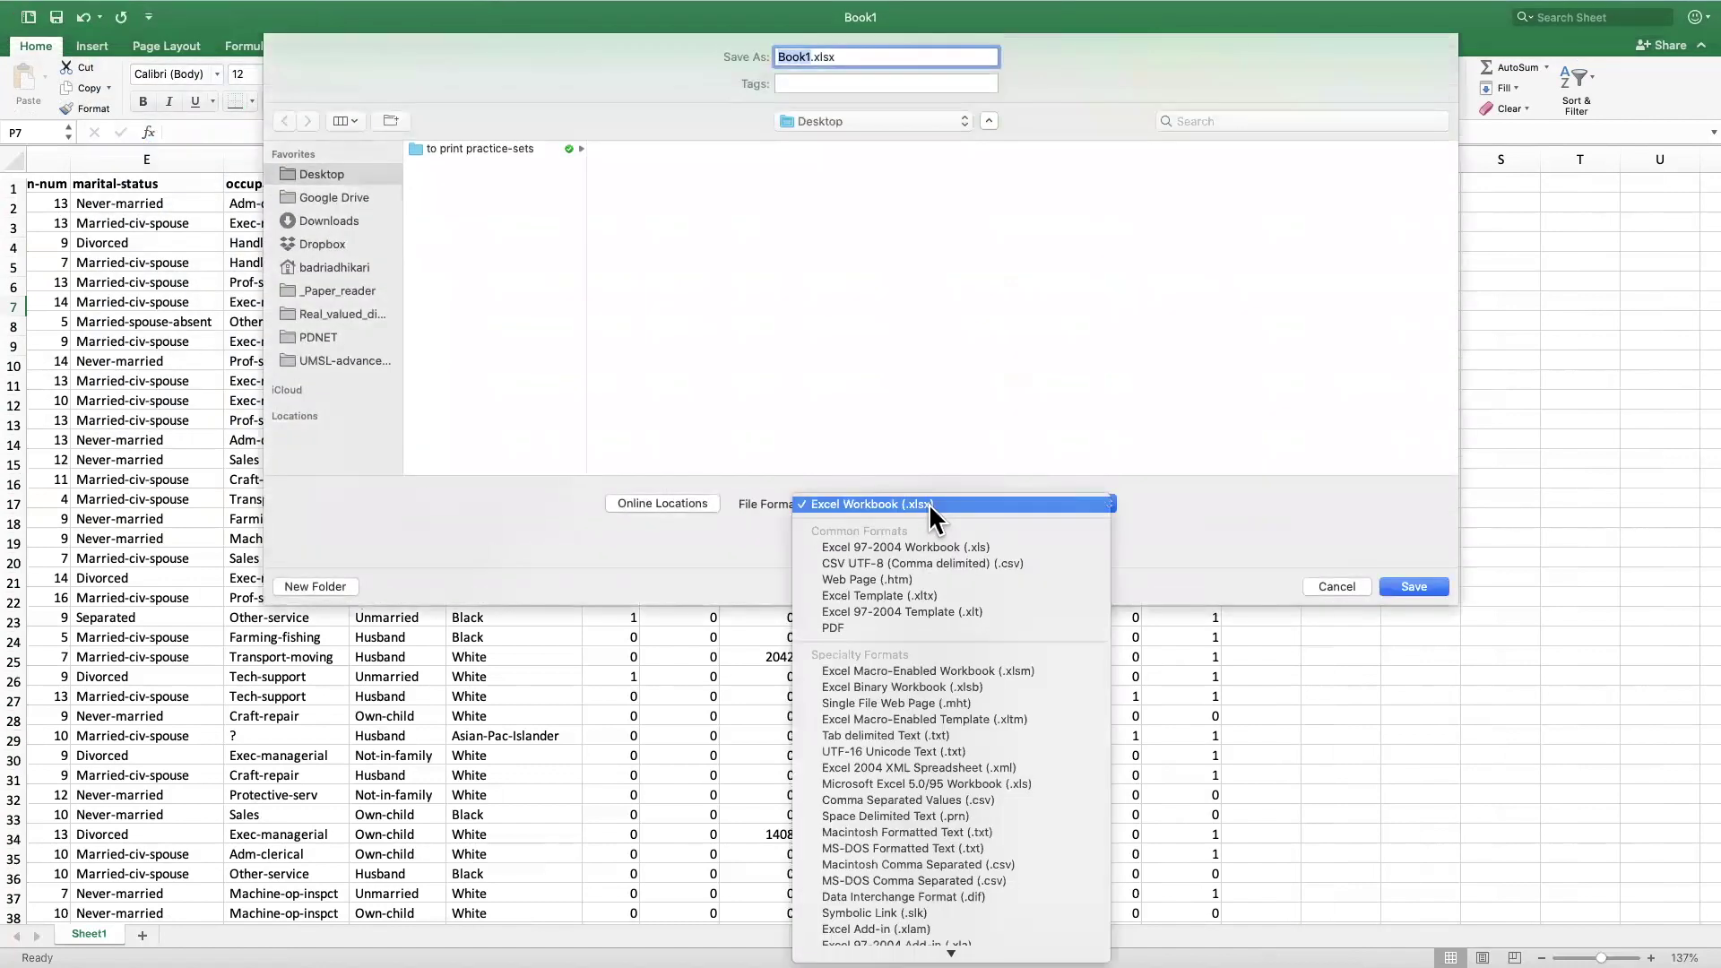